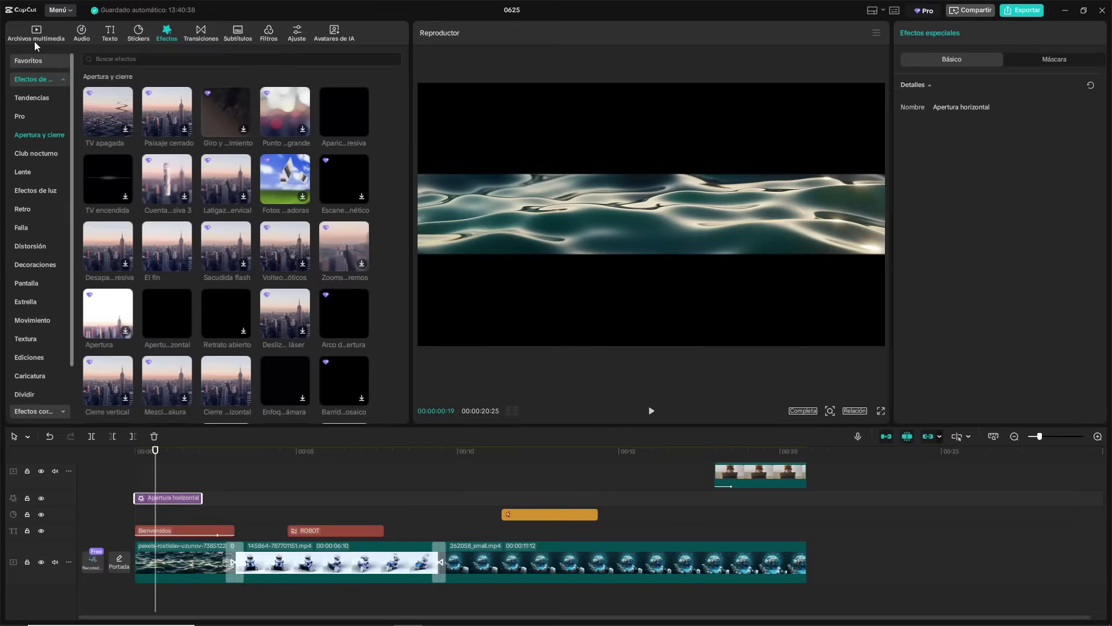
Add the Rock music track "Pump It Up!" at the start of the timeline and play the project.
{"action": "left_click", "coordinate": [82, 33]}
{"action": "left_click", "coordinate": [47, 169]}
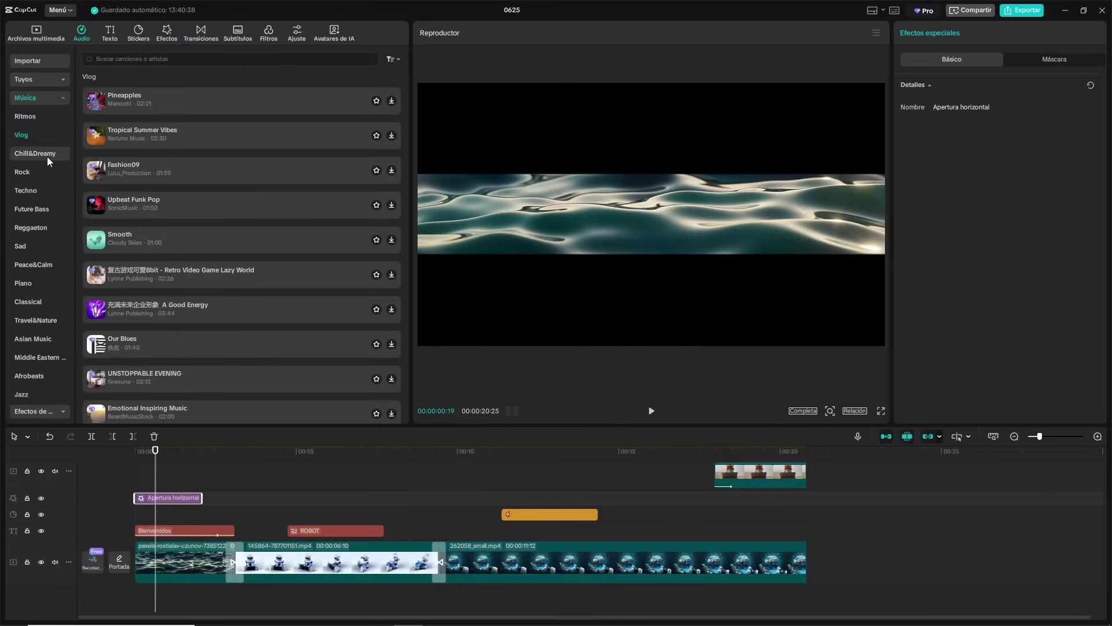
{"action": "left_click_drag", "start_coordinate": [98, 100], "coordinate": [144, 459]}
{"action": "left_click", "coordinate": [651, 411]}
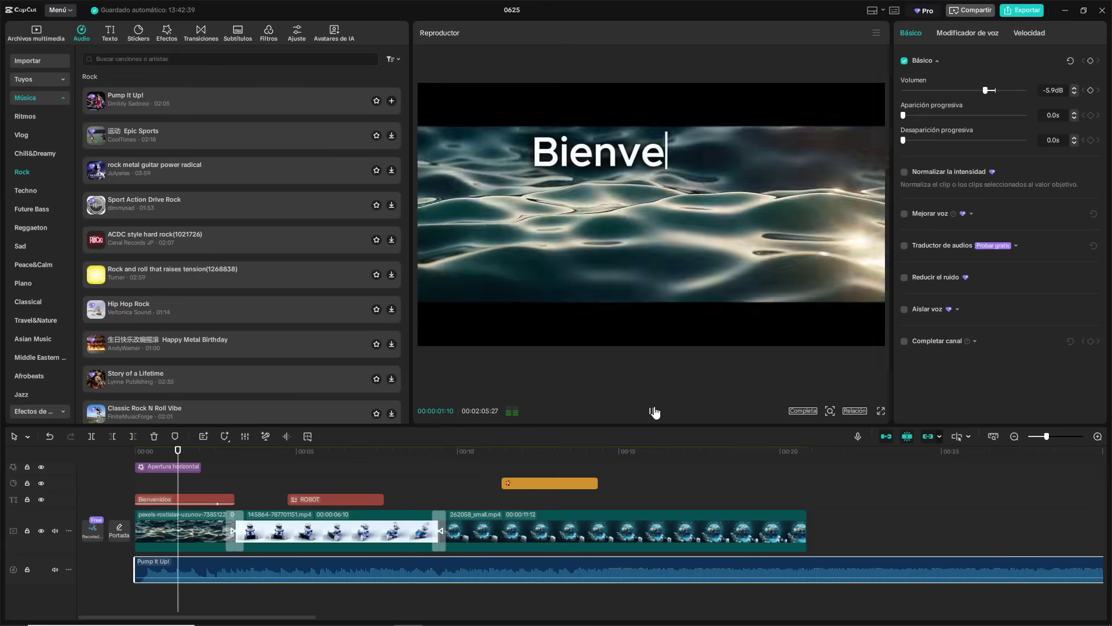
{"action": "left_click_drag", "start_coordinate": [415, 560], "coordinate": [415, 565]}
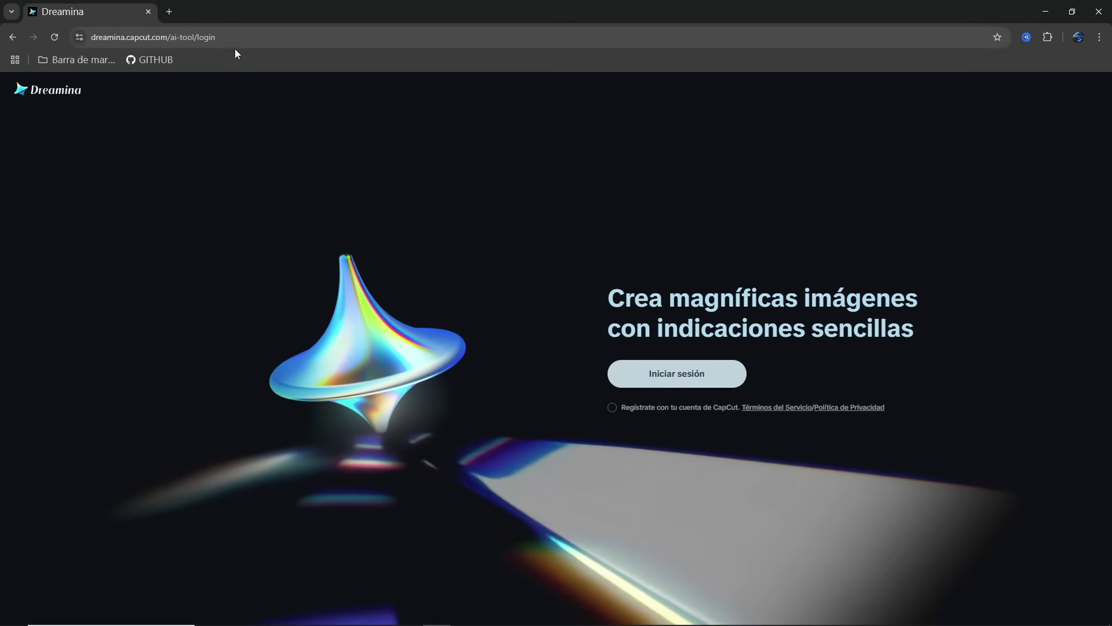
Accept Dreamina's terms in the browser and sign in with the Google account.
{"action": "left_click", "coordinate": [612, 408]}
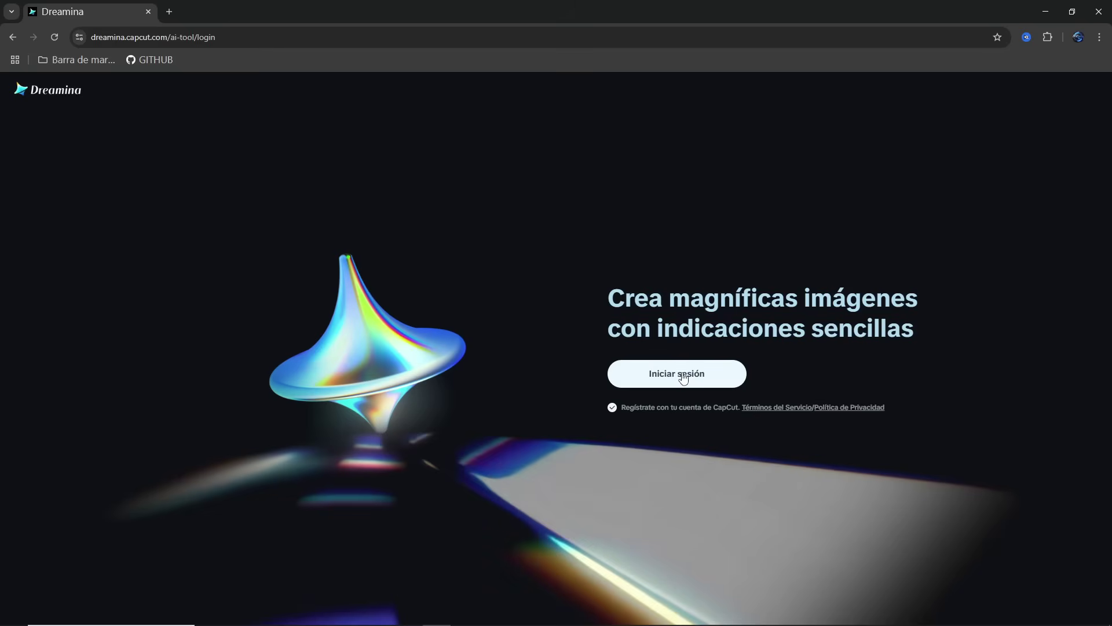
{"action": "left_click", "coordinate": [683, 378]}
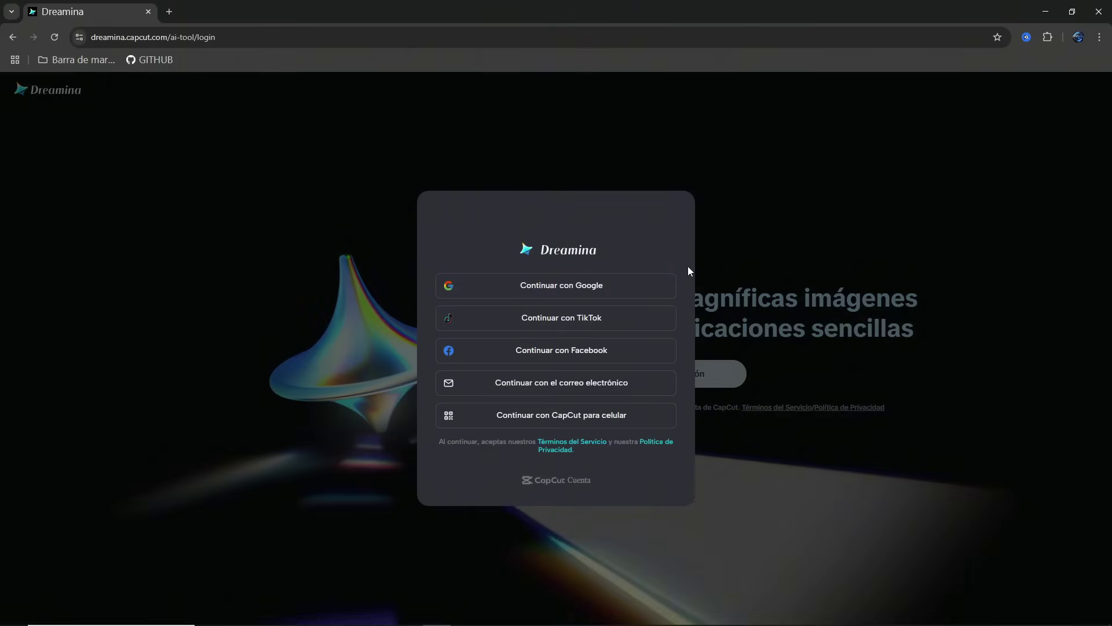
{"action": "left_click", "coordinate": [591, 290]}
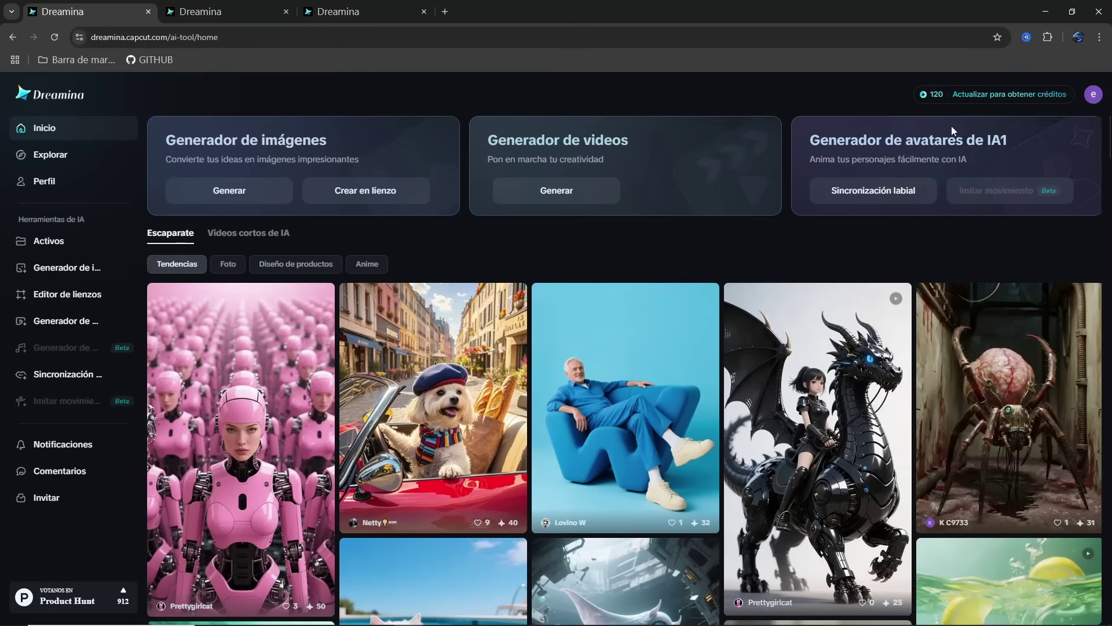
Browse the trending AI images and videos in the home page showcase.
{"action": "mouse_move", "coordinate": [924, 99]}
{"action": "mouse_move", "coordinate": [611, 406]}
{"action": "scroll", "coordinate": [535, 249], "scroll_direction": "down", "scroll_amount": 2}
{"action": "scroll", "coordinate": [825, 262], "scroll_direction": "down", "scroll_amount": 15}
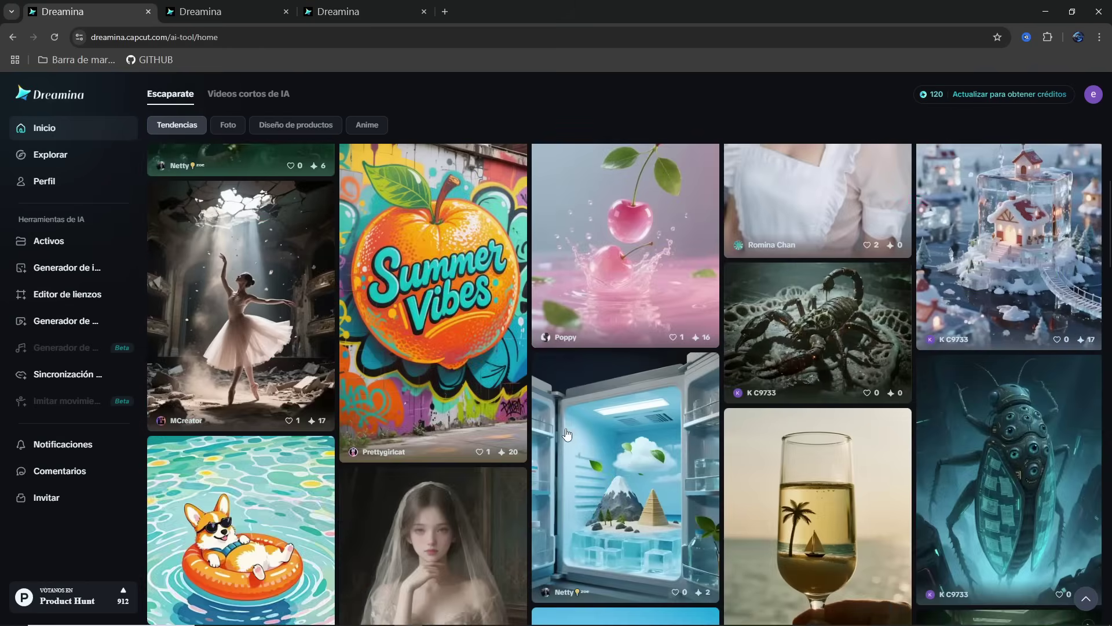
{"action": "scroll", "coordinate": [563, 429], "scroll_direction": "down", "scroll_amount": 6}
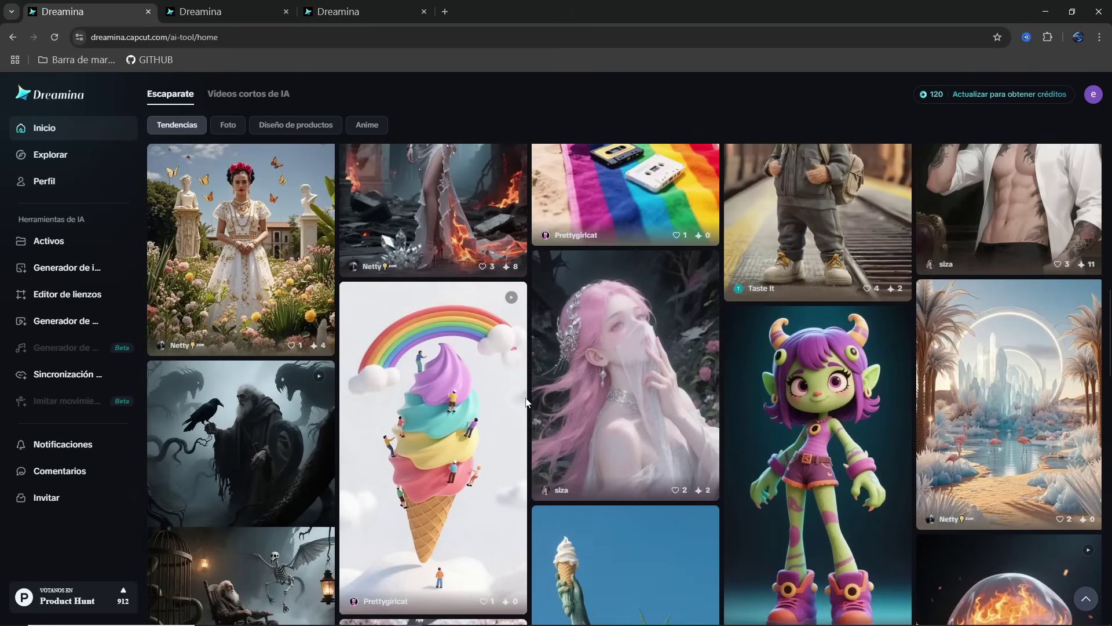
{"action": "scroll", "coordinate": [423, 446], "scroll_direction": "down", "scroll_amount": 1}
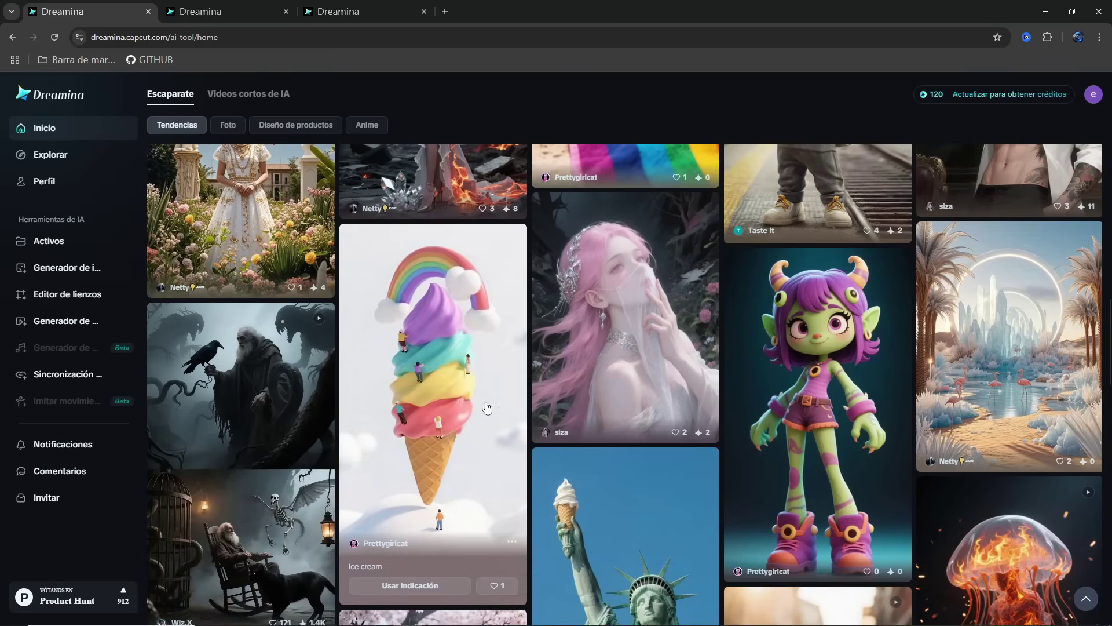
{"action": "scroll", "coordinate": [272, 367], "scroll_direction": "up", "scroll_amount": 15}
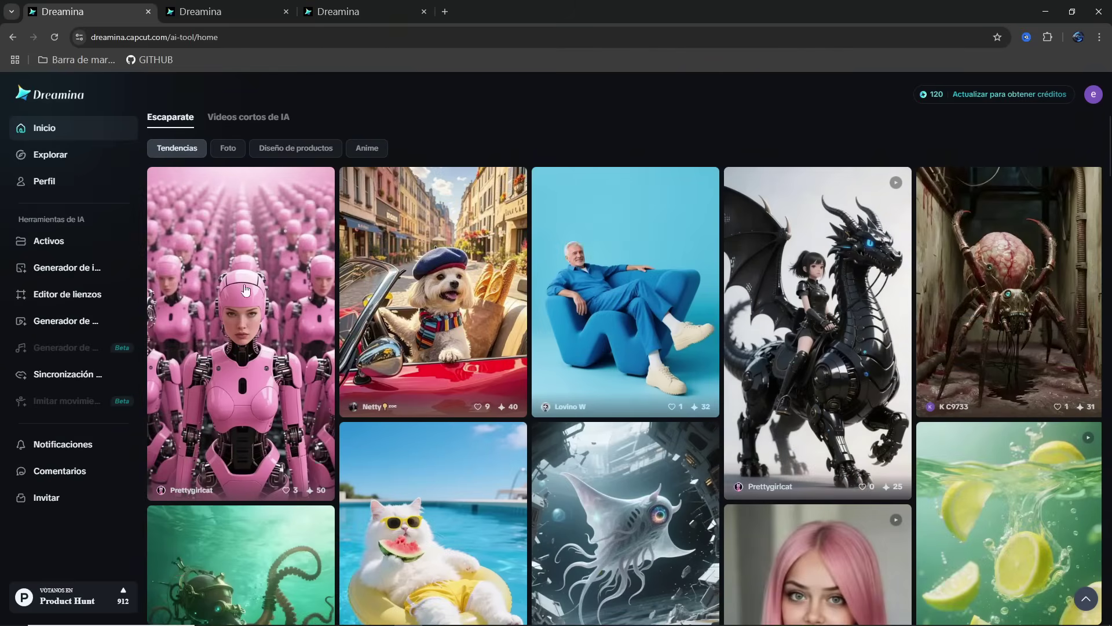
Look over the settings of the image, video and AI avatar generators, finishing on the image generator's empty prompt.
{"action": "left_click", "coordinate": [83, 270]}
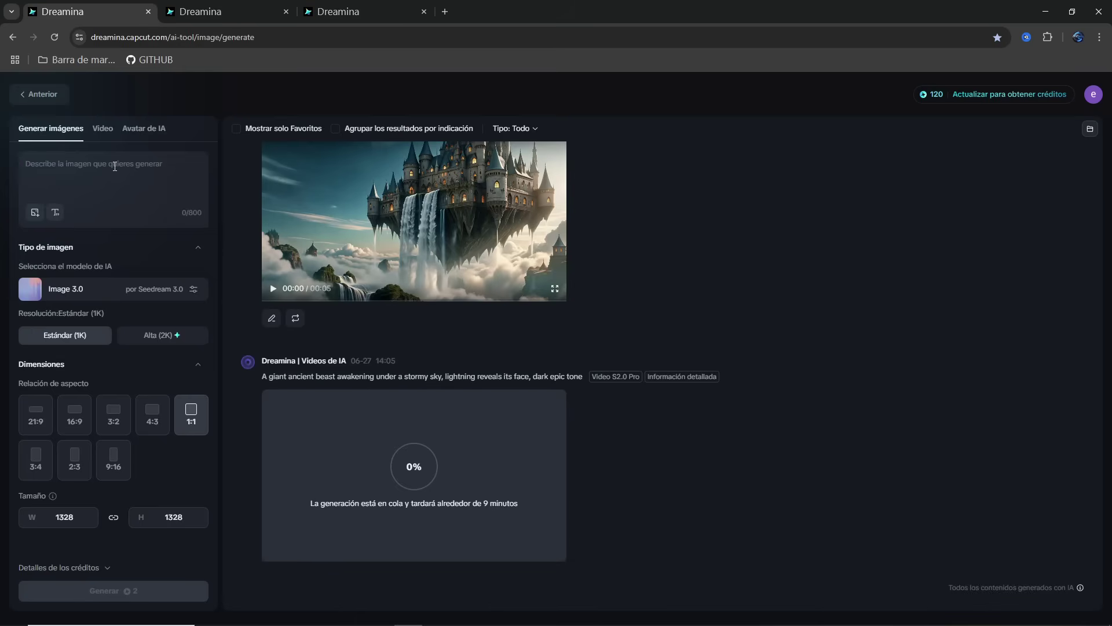
{"action": "left_click", "coordinate": [32, 95]}
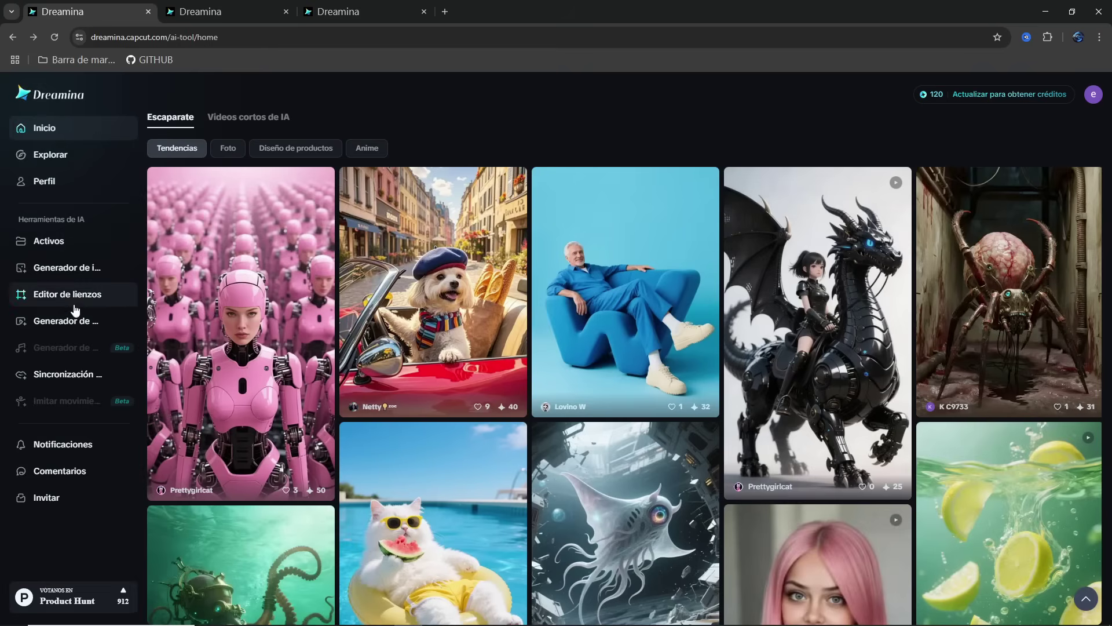
{"action": "left_click", "coordinate": [92, 326]}
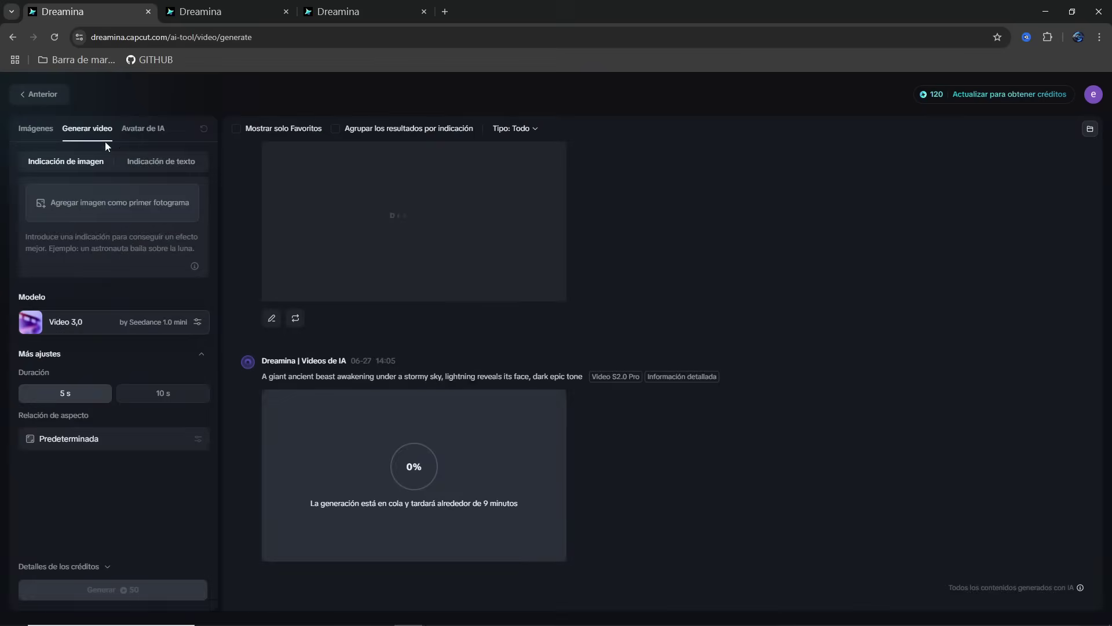
{"action": "left_click", "coordinate": [37, 129]}
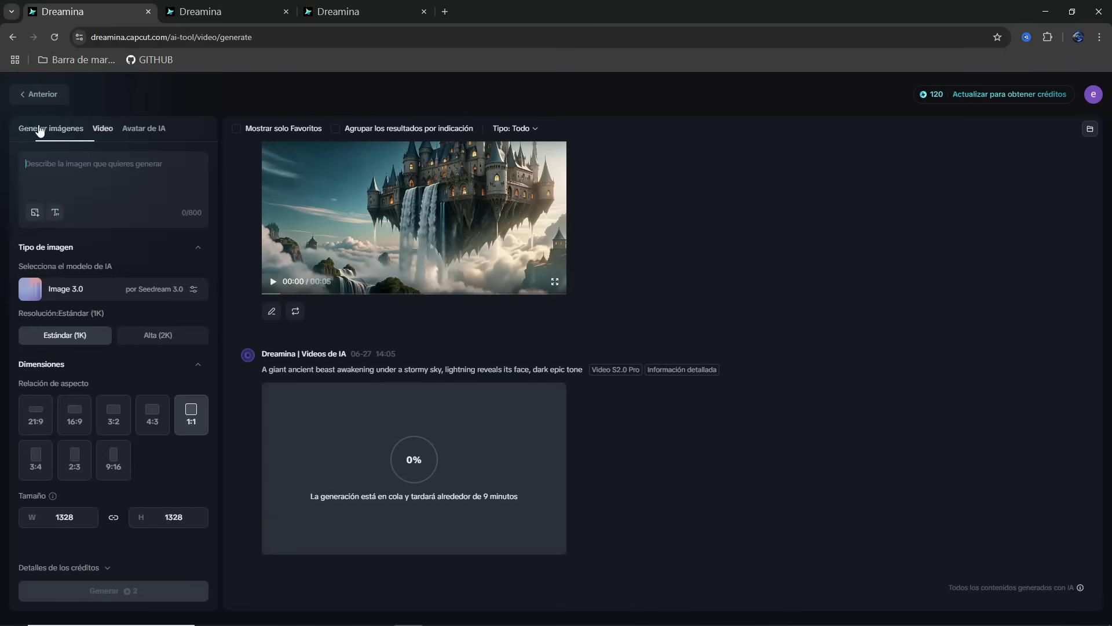
{"action": "left_click", "coordinate": [99, 130]}
{"action": "left_click", "coordinate": [136, 129]}
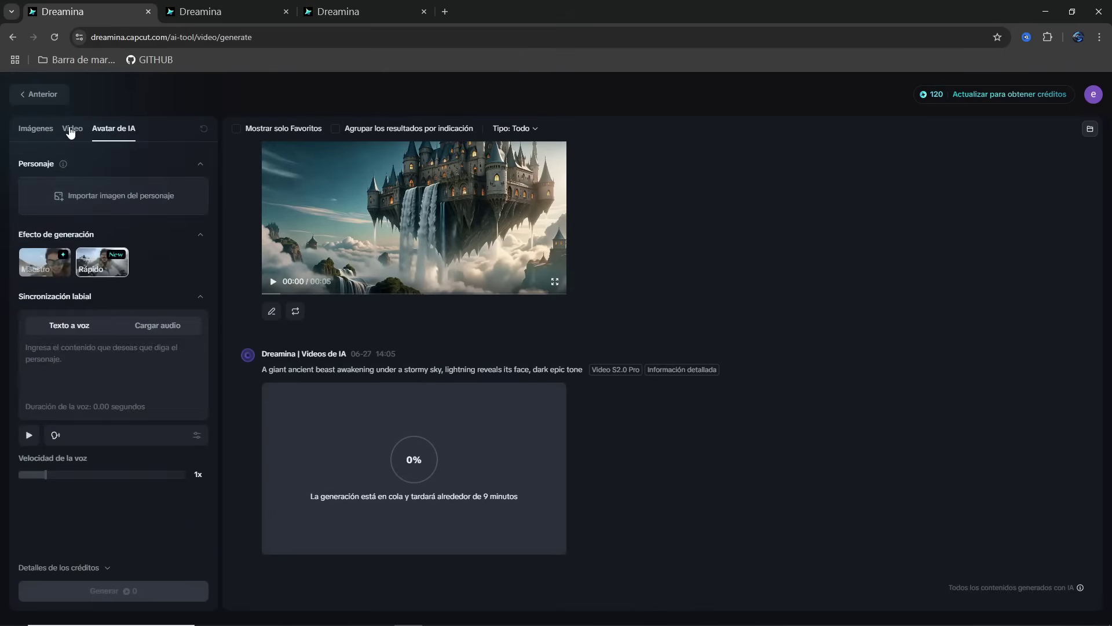
{"action": "left_click", "coordinate": [71, 129]}
{"action": "left_click", "coordinate": [34, 129]}
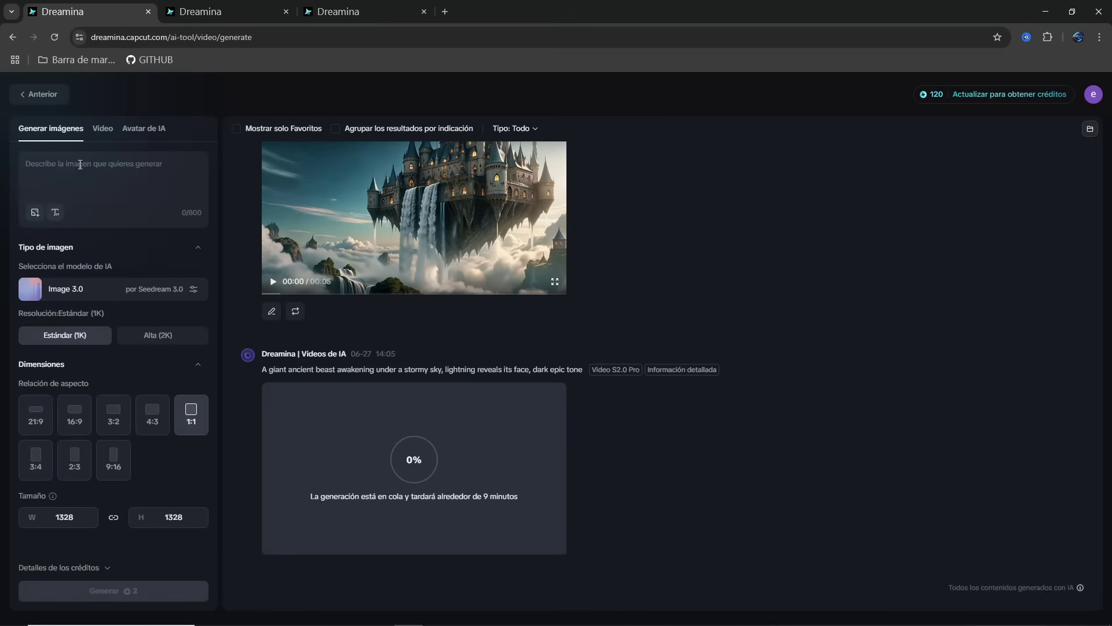
{"action": "left_click", "coordinate": [174, 178]}
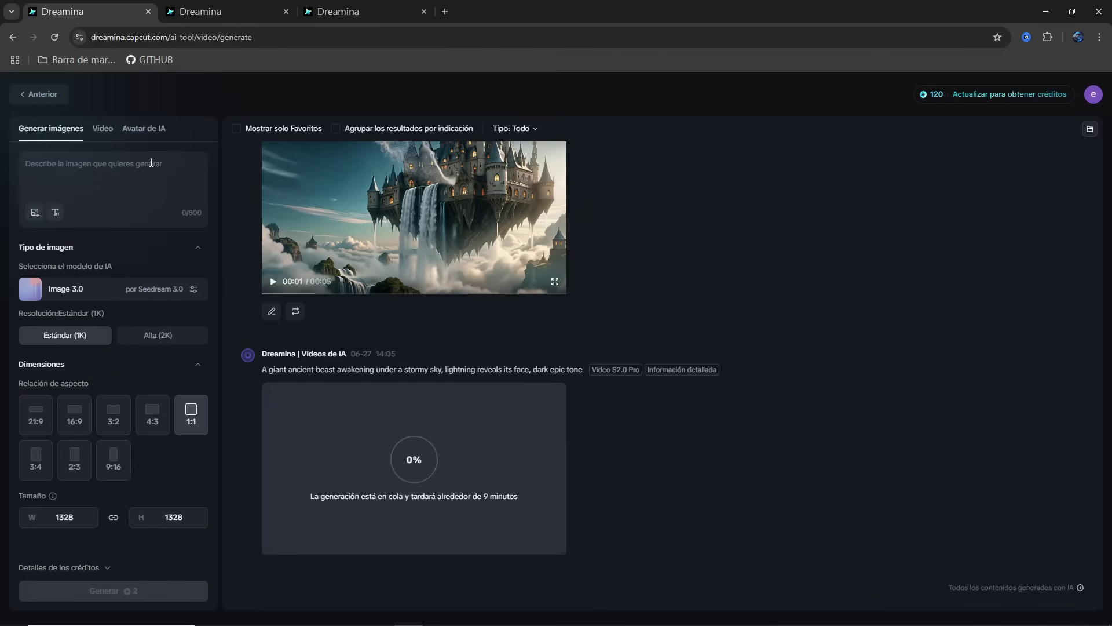
Find the earlier image set of two giants playing chess on Mars in the generation history and read its prompt.
{"action": "scroll", "coordinate": [701, 307], "scroll_direction": "up", "scroll_amount": 2}
{"action": "scroll", "coordinate": [701, 304], "scroll_direction": "up", "scroll_amount": 15}
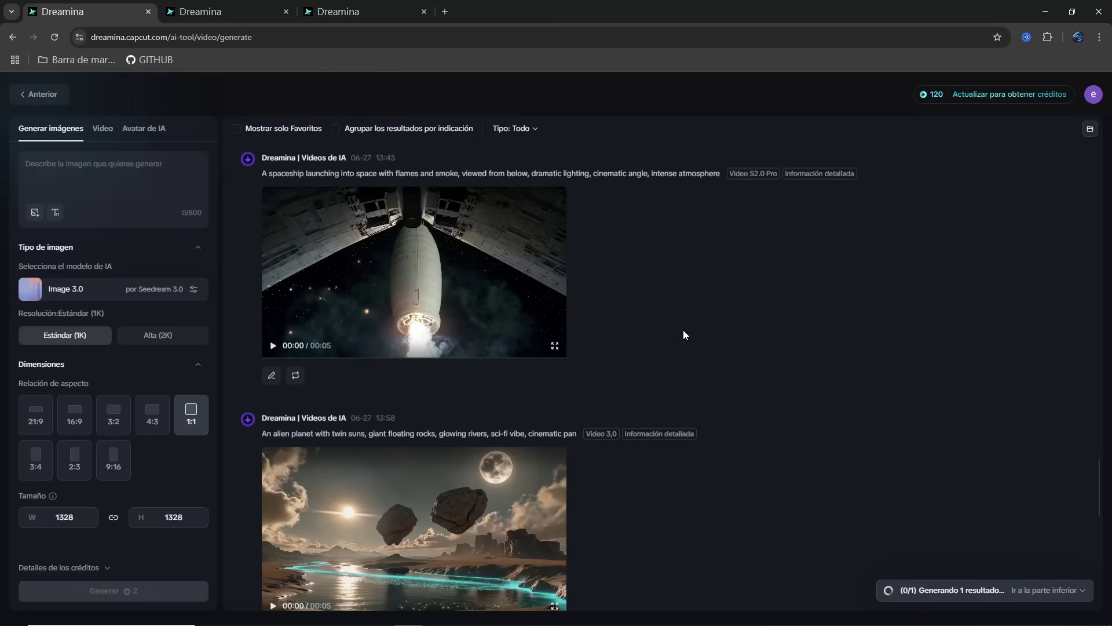
{"action": "scroll", "coordinate": [682, 331], "scroll_direction": "up", "scroll_amount": 8}
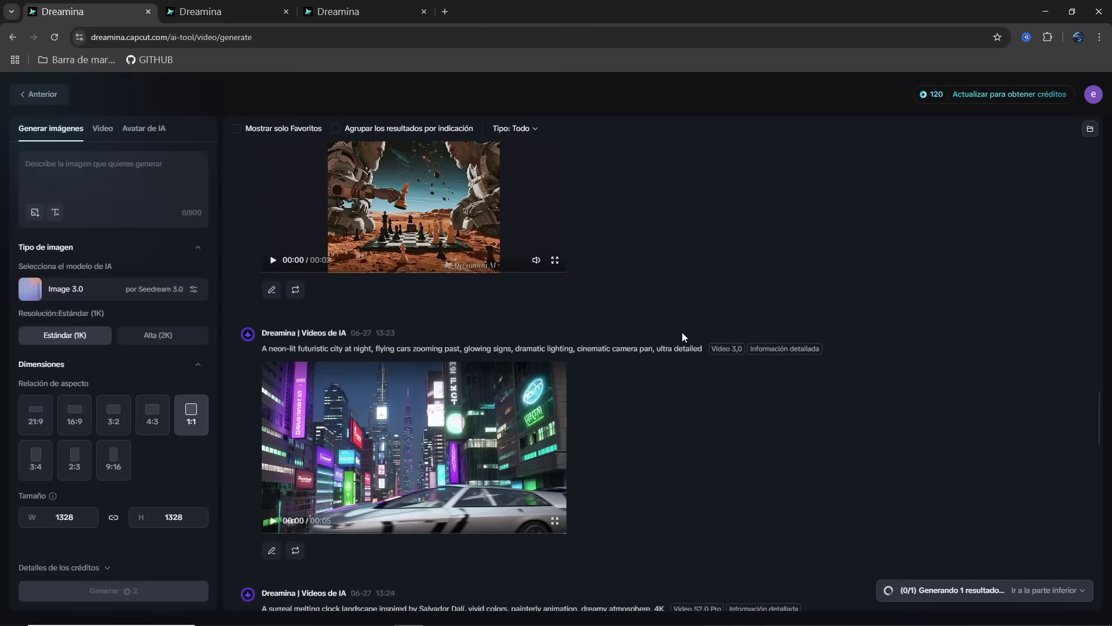
{"action": "scroll", "coordinate": [683, 334], "scroll_direction": "up", "scroll_amount": 10}
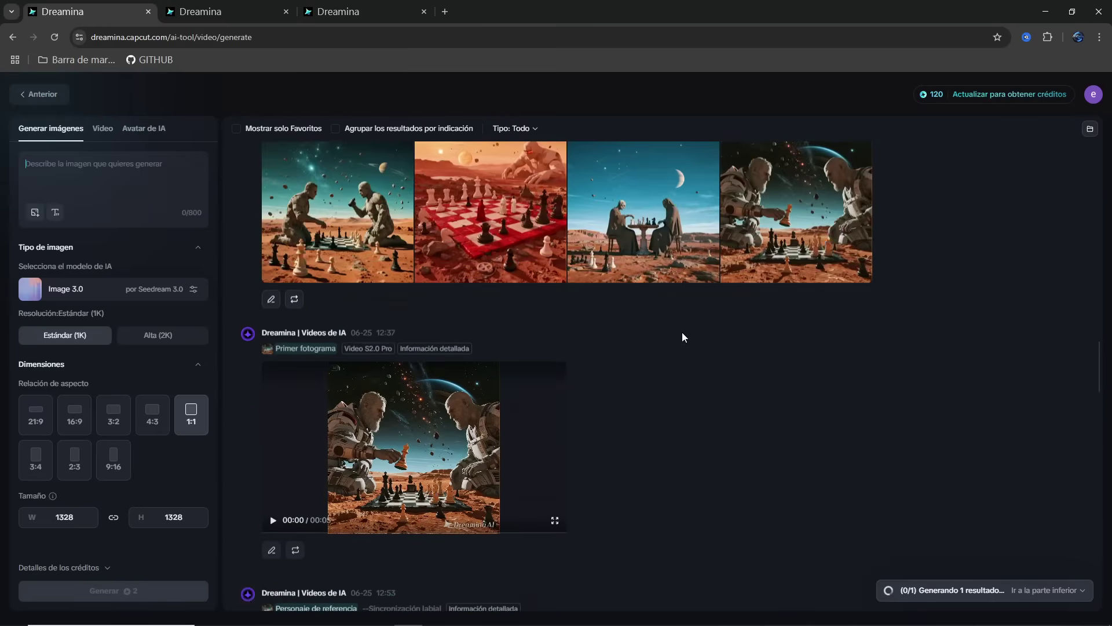
{"action": "scroll", "coordinate": [683, 339], "scroll_direction": "down", "scroll_amount": 1}
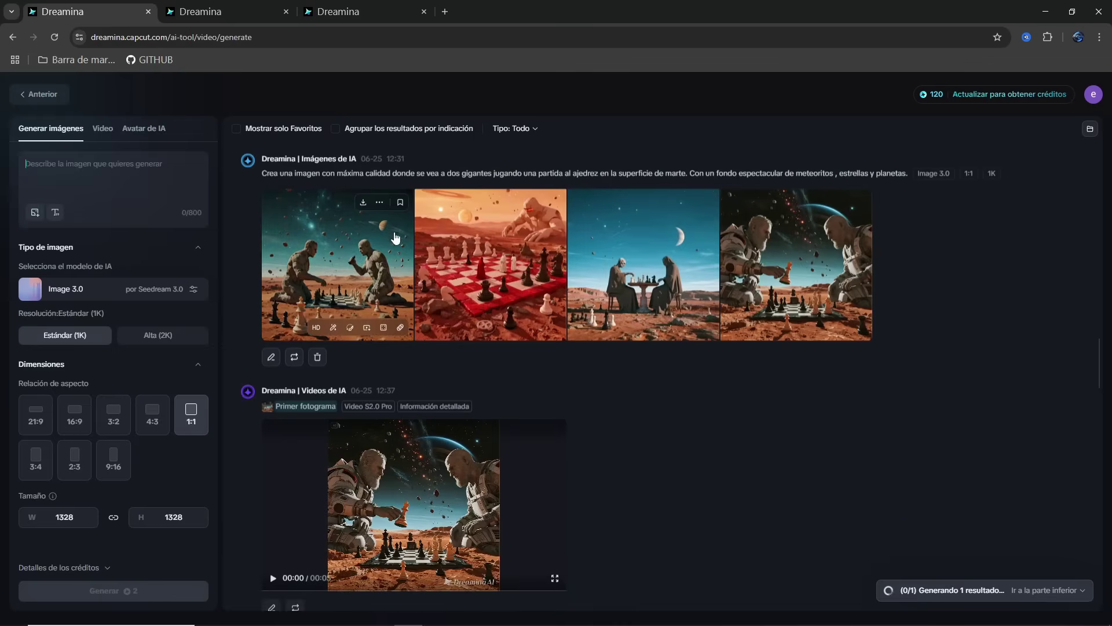
{"action": "scroll", "coordinate": [374, 200], "scroll_direction": "up", "scroll_amount": 1}
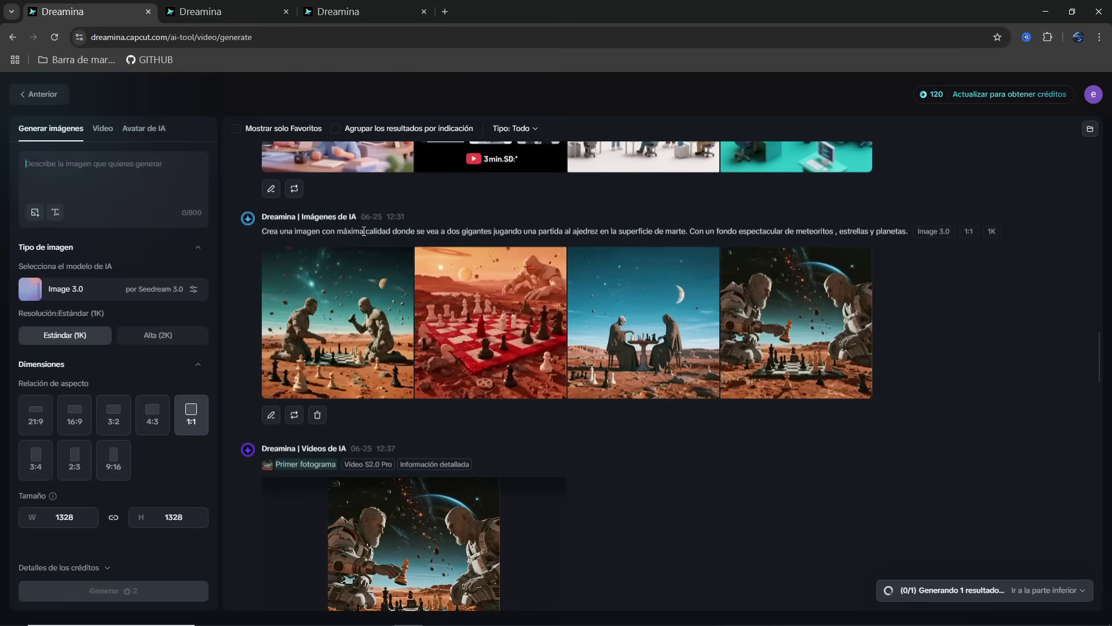
{"action": "scroll", "coordinate": [373, 200], "scroll_direction": "down", "scroll_amount": 1}
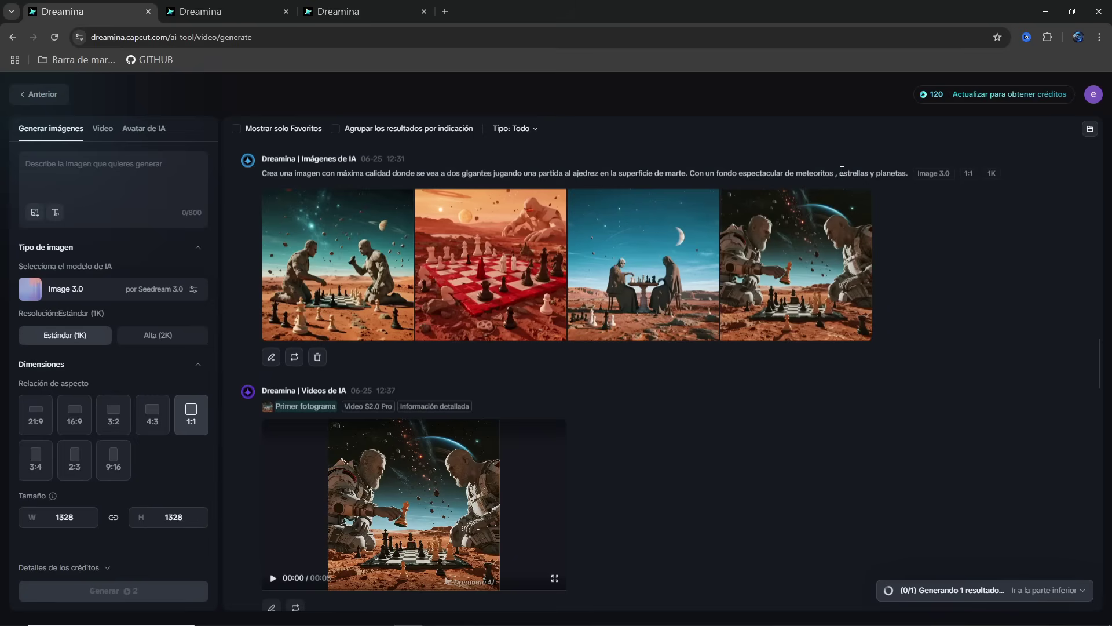
Examine the four Mars chess images enlarged one after another, and return to the generation history.
{"action": "left_click", "coordinate": [355, 285]}
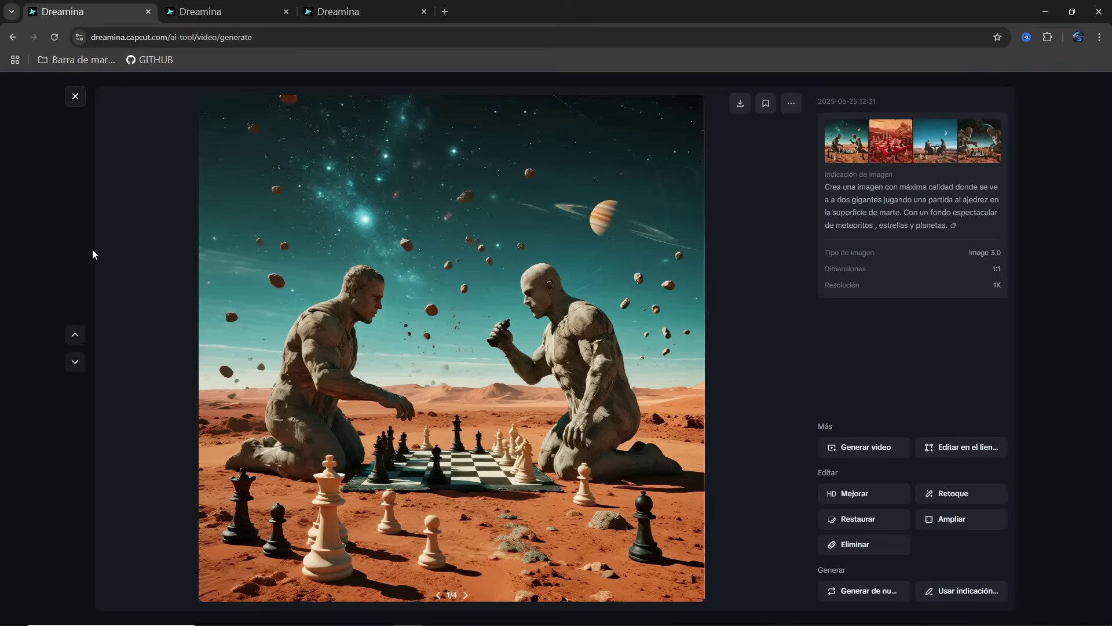
{"action": "key", "text": "Right"}
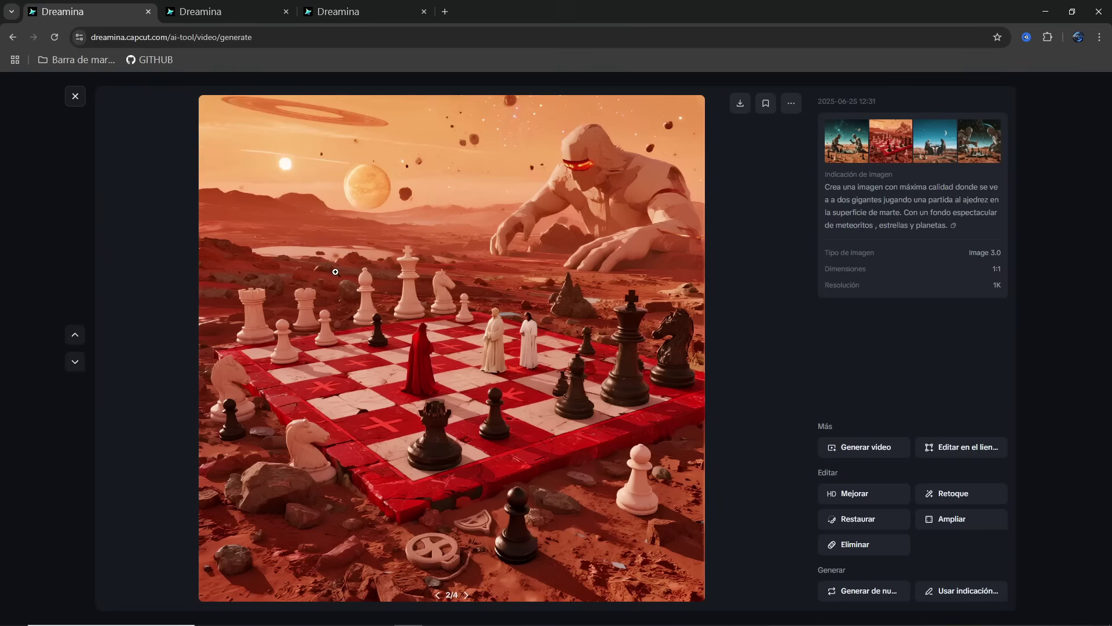
{"action": "left_click", "coordinate": [75, 95]}
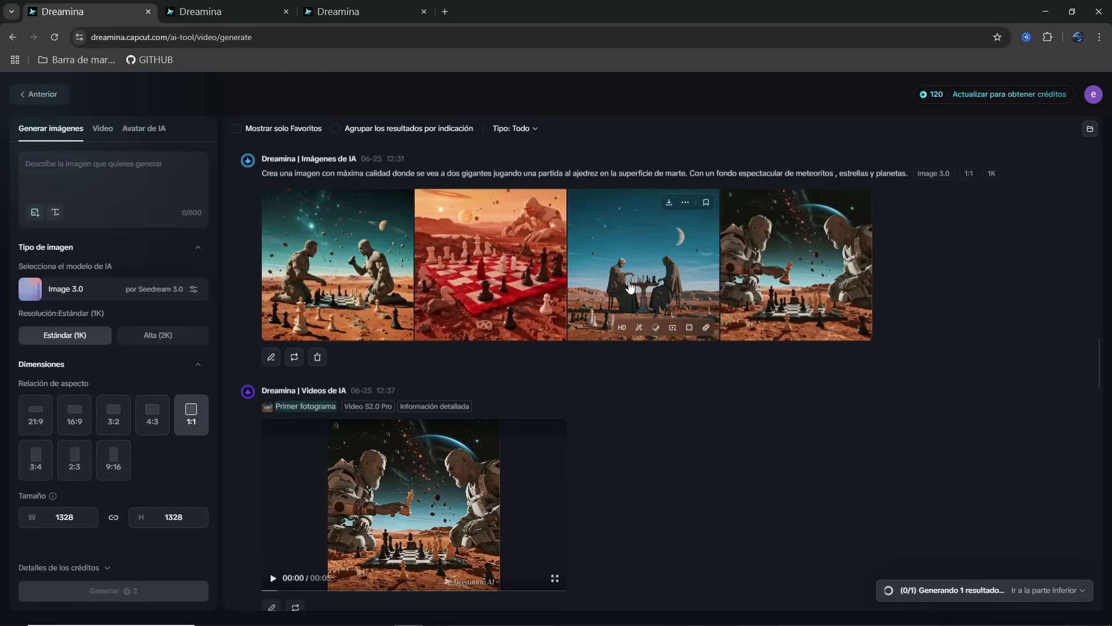
{"action": "mouse_move", "coordinate": [778, 256]}
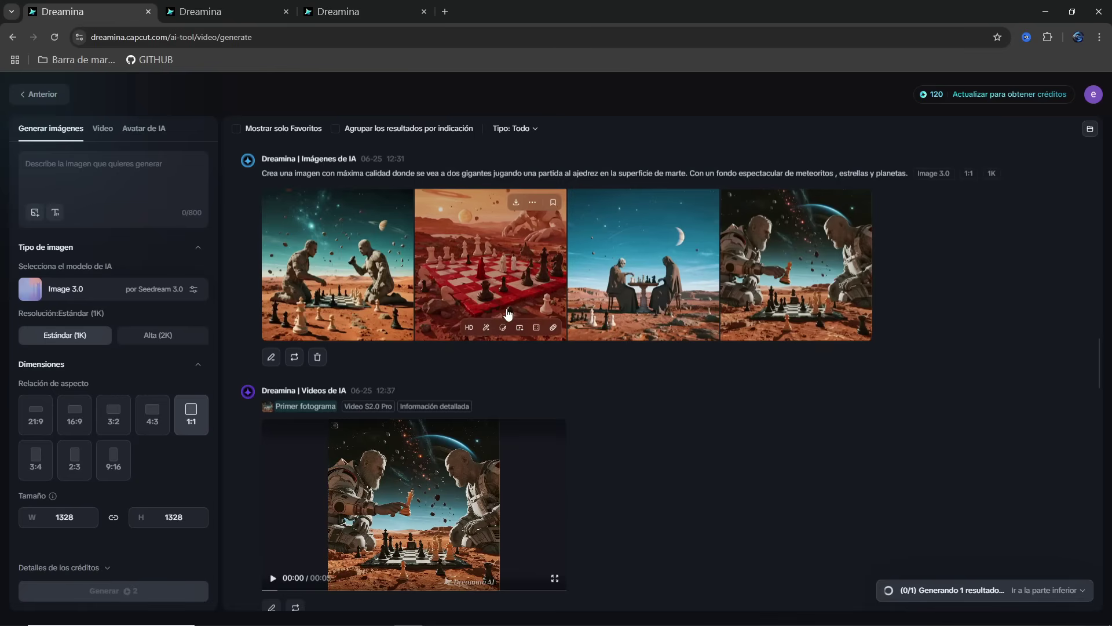
{"action": "left_click", "coordinate": [349, 272]}
{"action": "scroll", "coordinate": [349, 265], "scroll_direction": "down", "scroll_amount": 1}
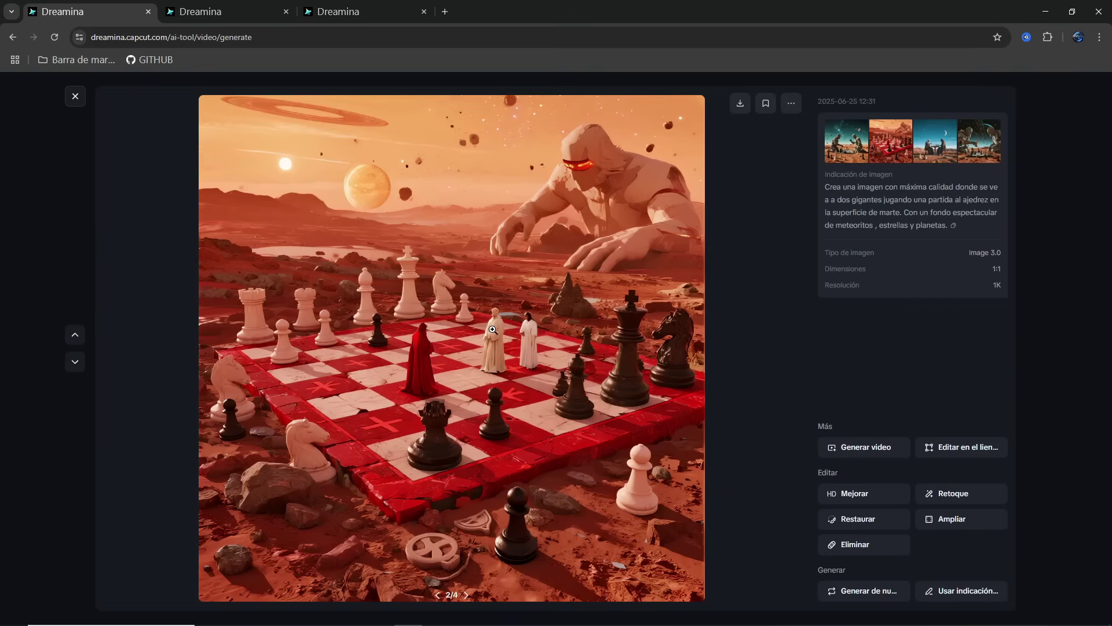
{"action": "key", "text": "Right"}
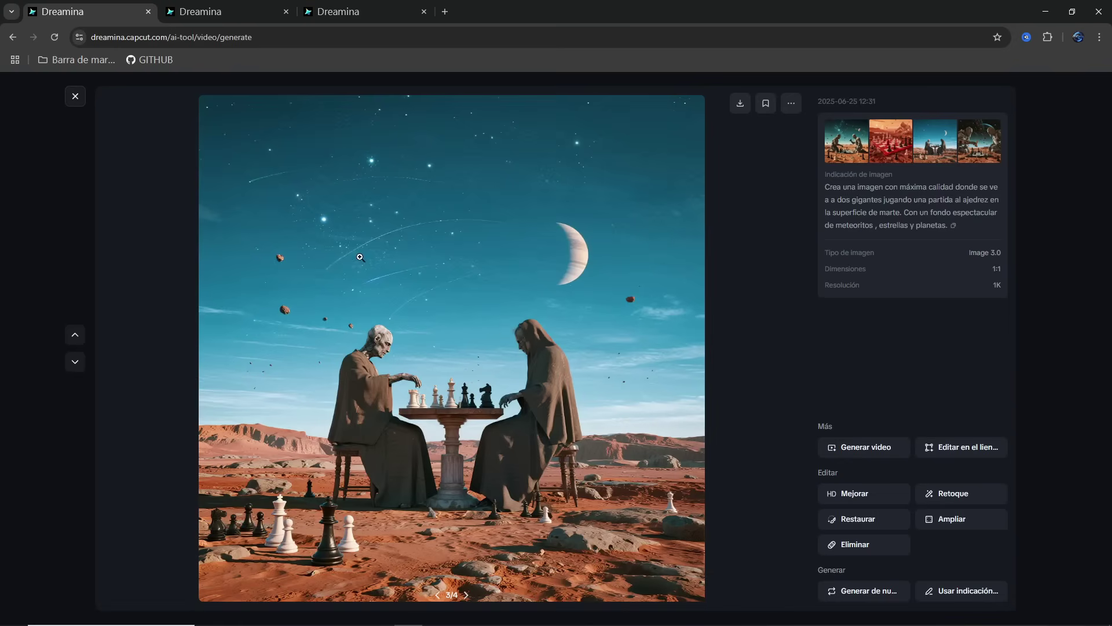
{"action": "key", "text": "Right"}
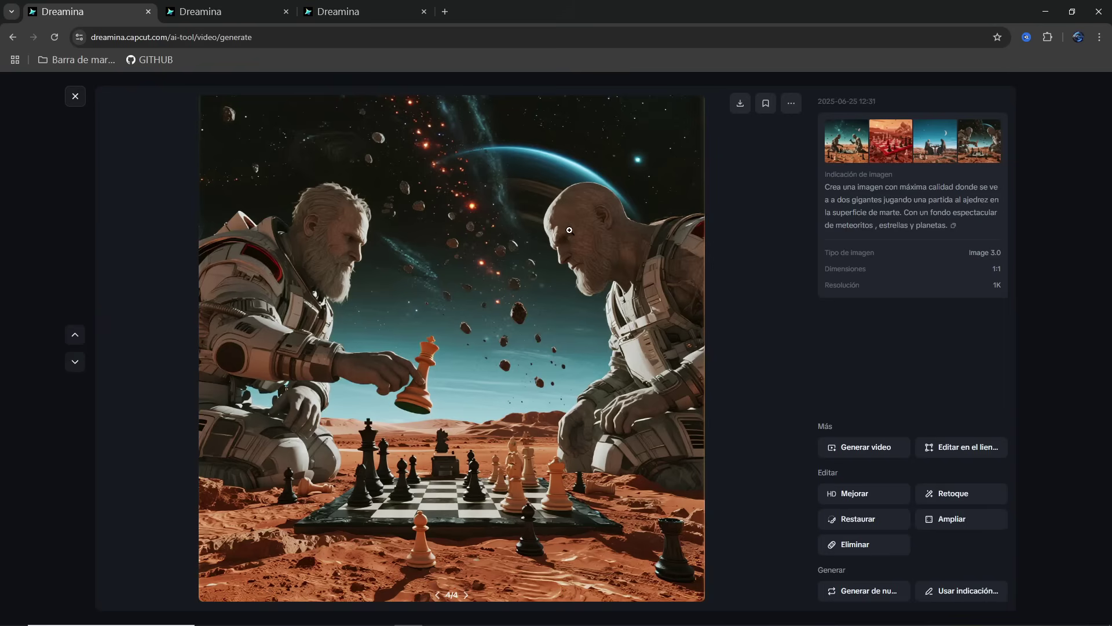
{"action": "left_click", "coordinate": [79, 100]}
Watch the video made from the Mars chess image in full screen, and return to the generation history.
{"action": "mouse_move", "coordinate": [422, 395]}
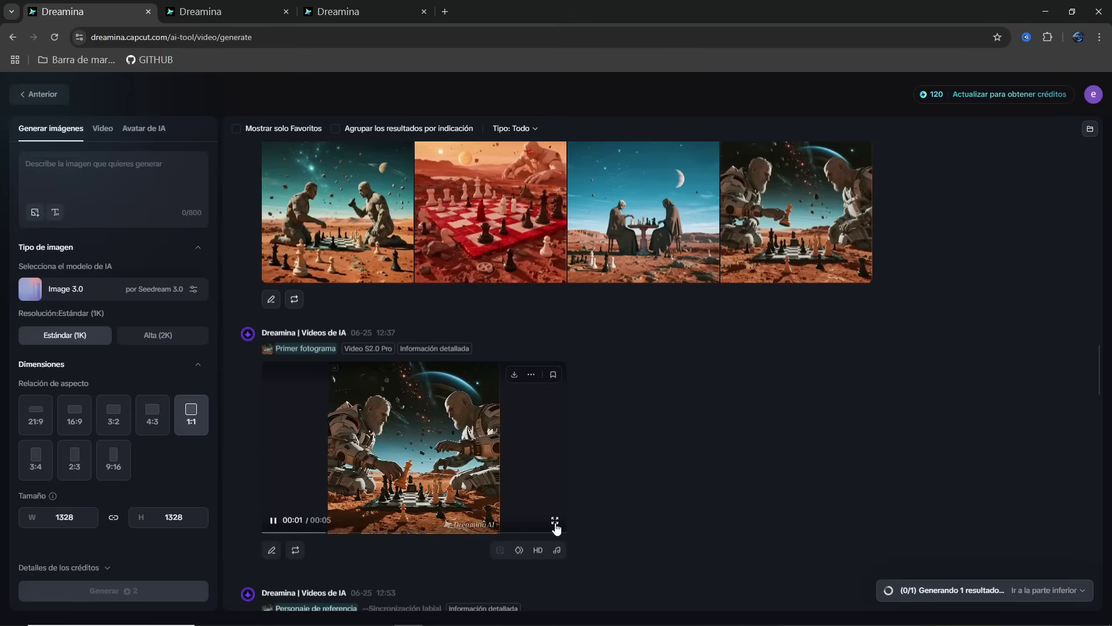
{"action": "mouse_move", "coordinate": [382, 226]}
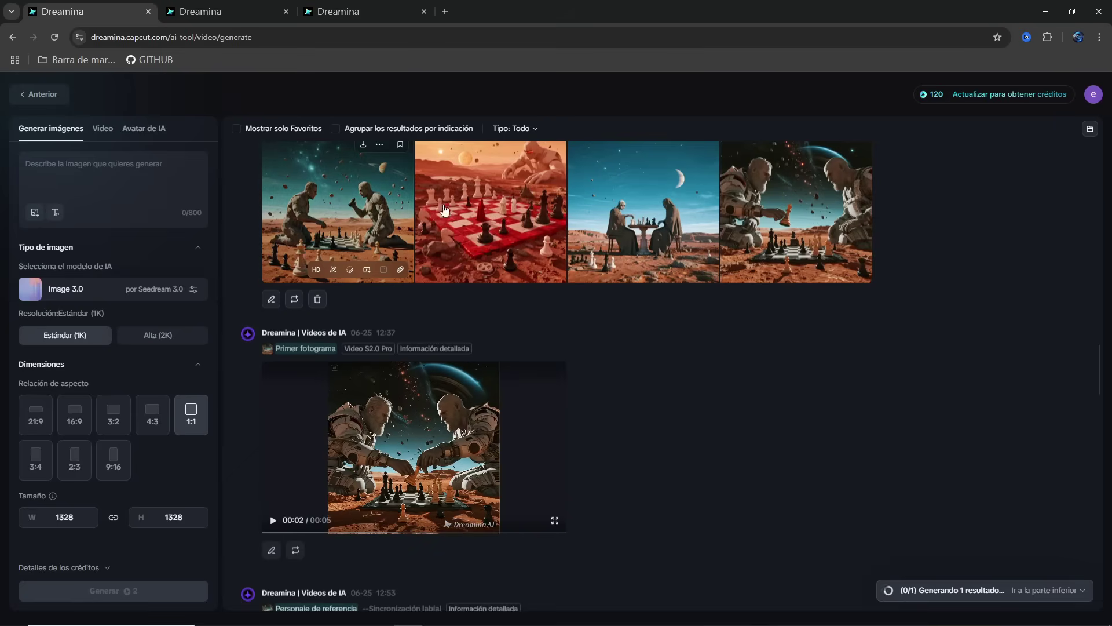
{"action": "mouse_move", "coordinate": [430, 450]}
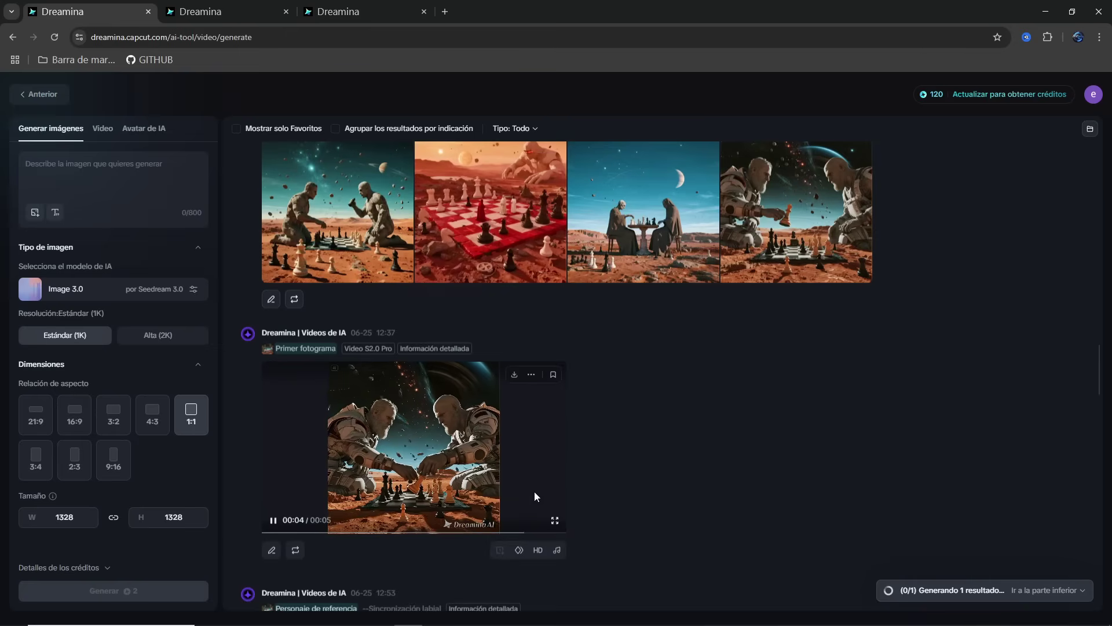
{"action": "left_click", "coordinate": [555, 520]}
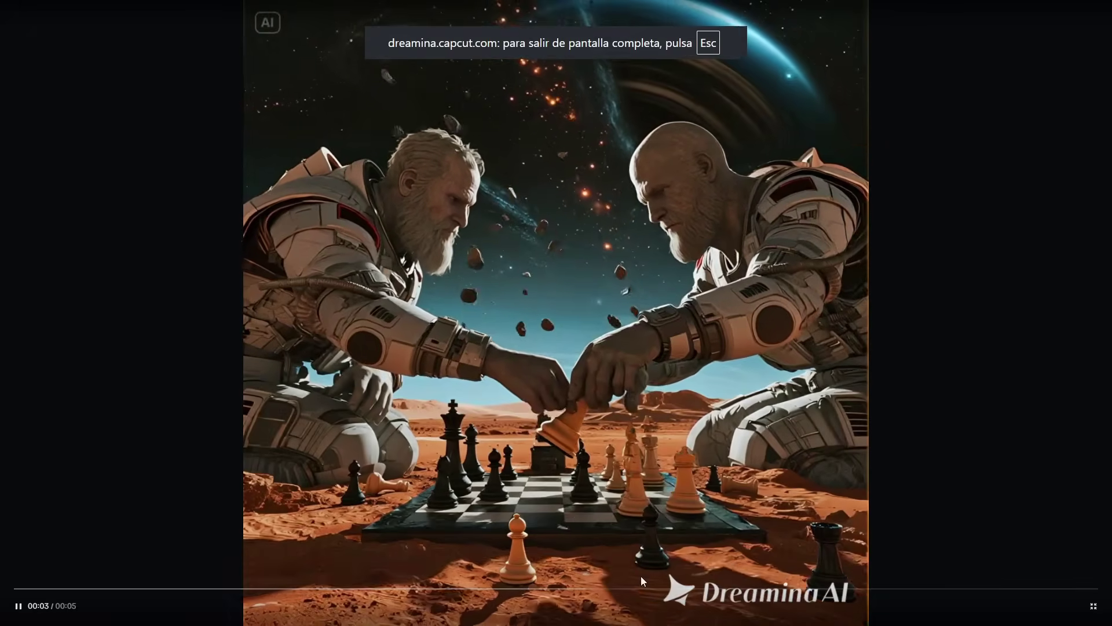
{"action": "key", "text": "Escape"}
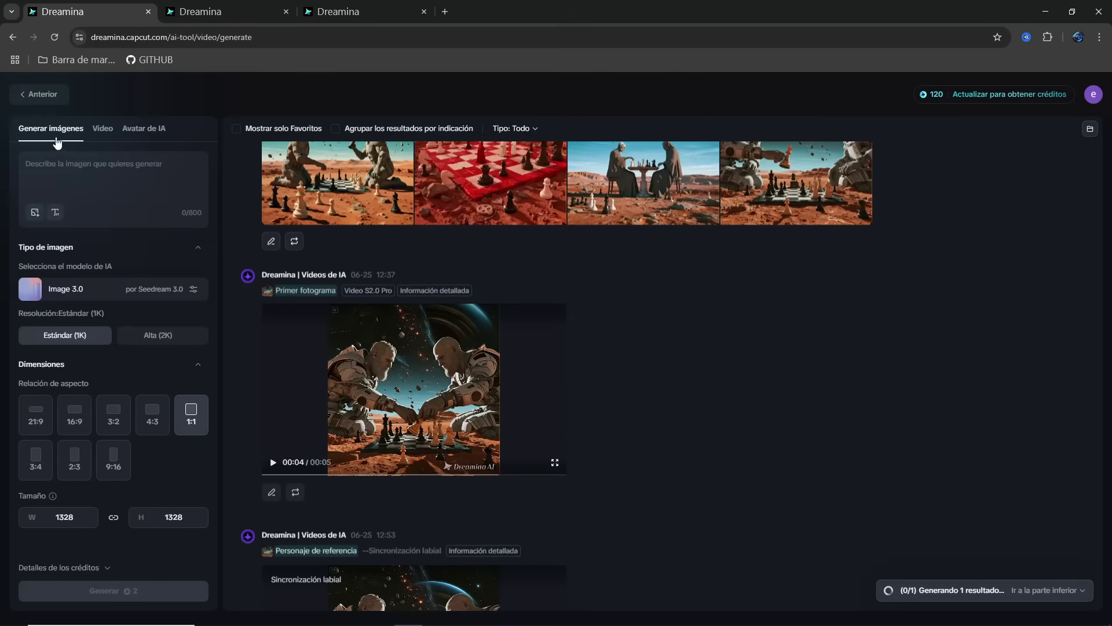
Look over the video and AI avatar generators' settings, and find the earlier lip-sync result of the Mars chess scene in the history.
{"action": "left_click", "coordinate": [103, 129]}
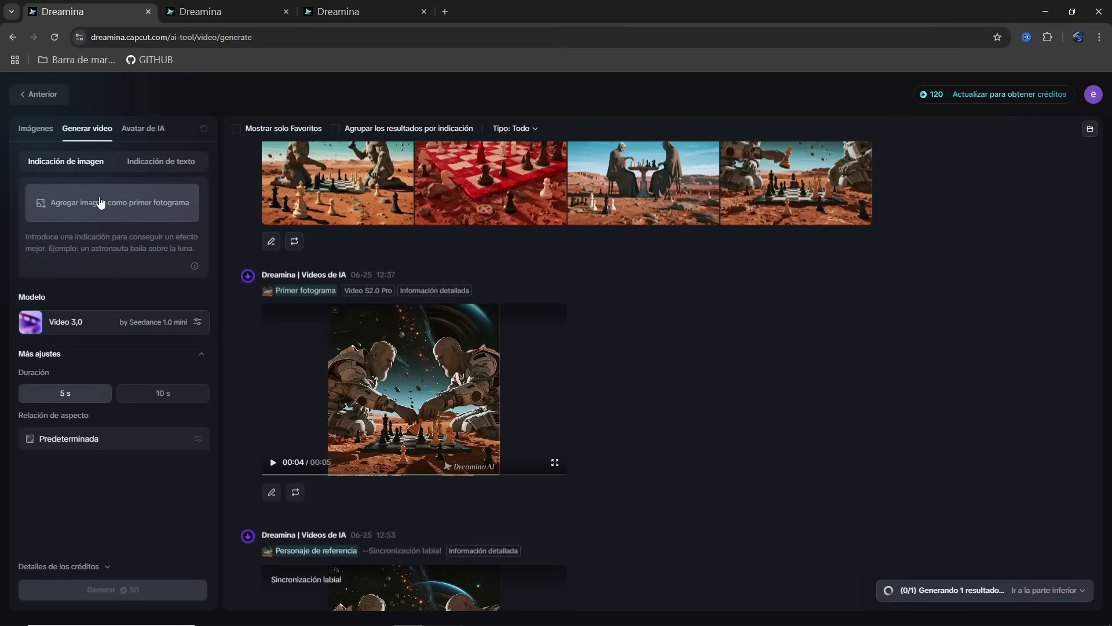
{"action": "left_click", "coordinate": [143, 133]}
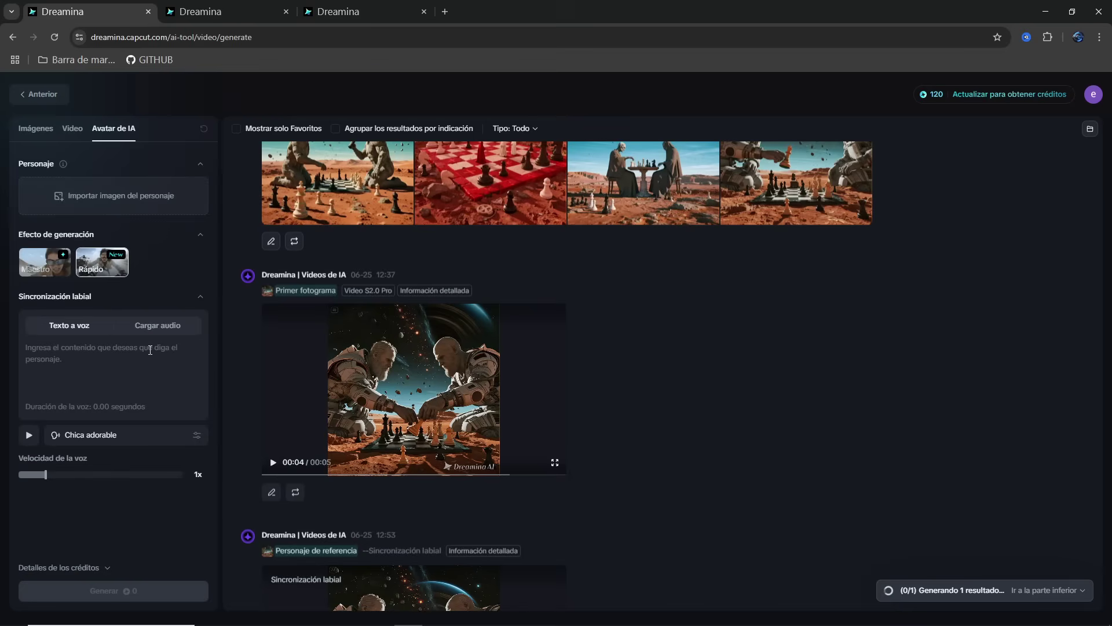
{"action": "scroll", "coordinate": [596, 447], "scroll_direction": "down", "scroll_amount": 4}
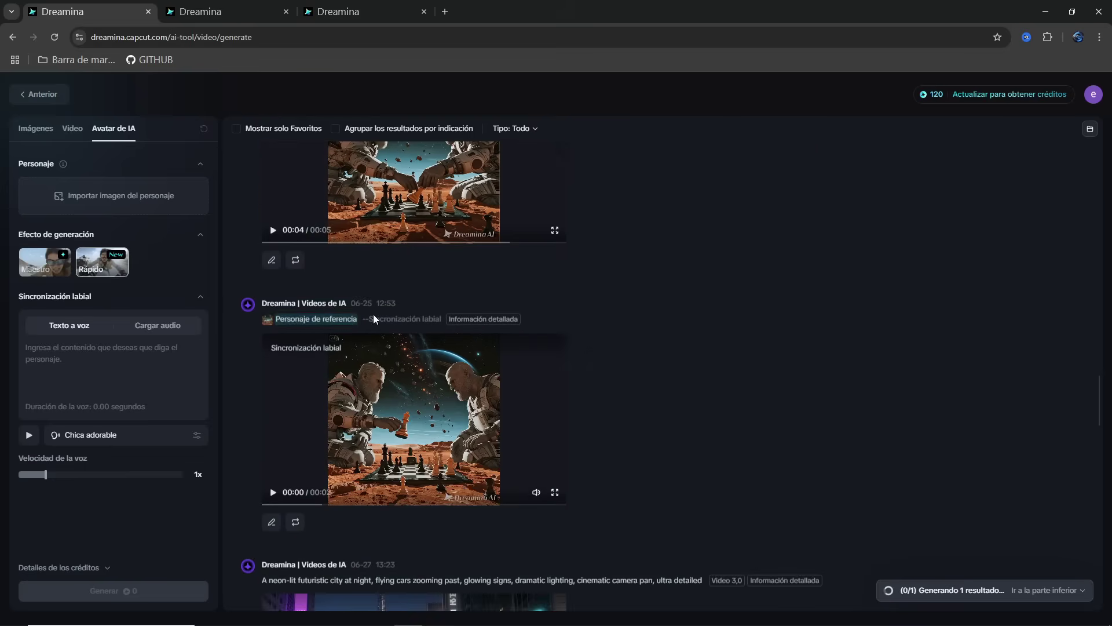
{"action": "mouse_move", "coordinate": [336, 323]}
{"action": "mouse_move", "coordinate": [485, 323]}
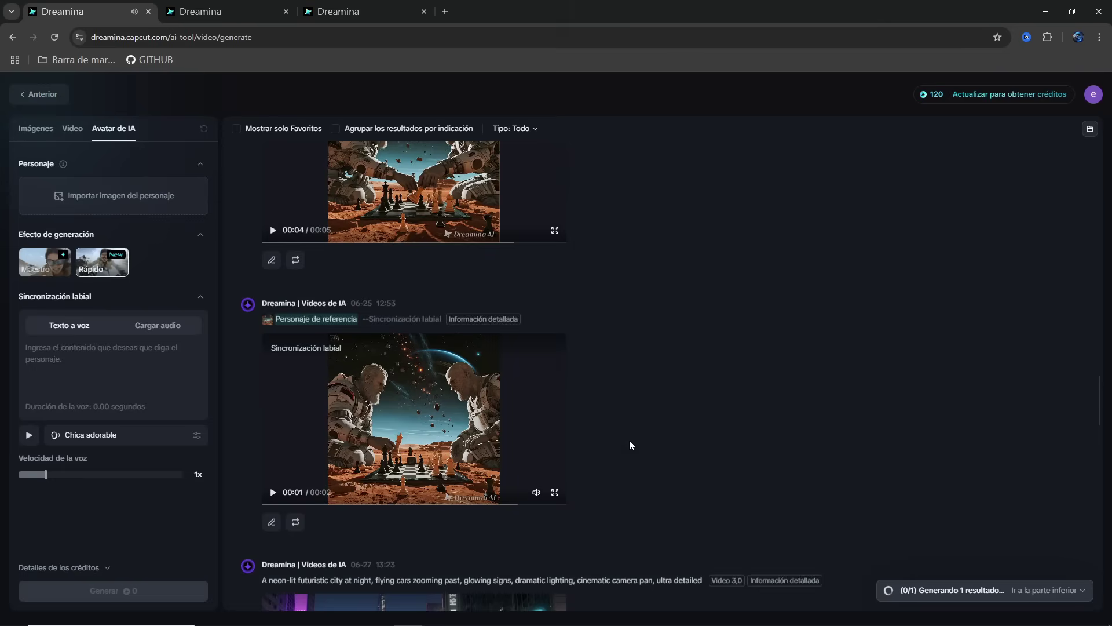
Watch the Mars chess lip-sync video in full screen, toggle its sound, and return to the generation history.
{"action": "left_click", "coordinate": [554, 492]}
{"action": "left_click", "coordinate": [1074, 606]}
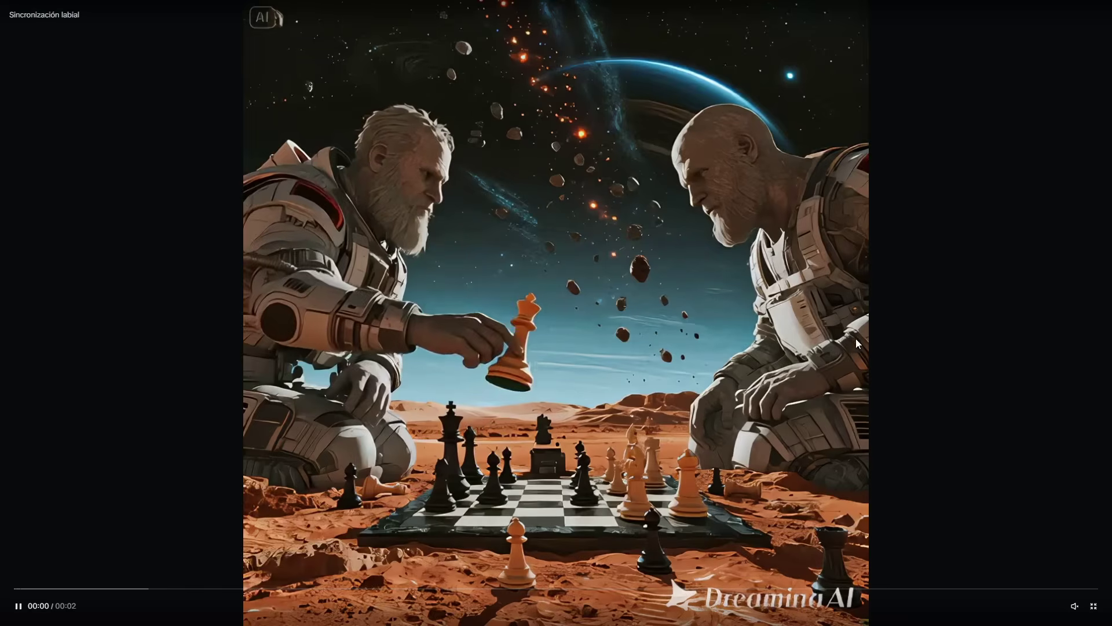
{"action": "left_click", "coordinate": [1094, 606]}
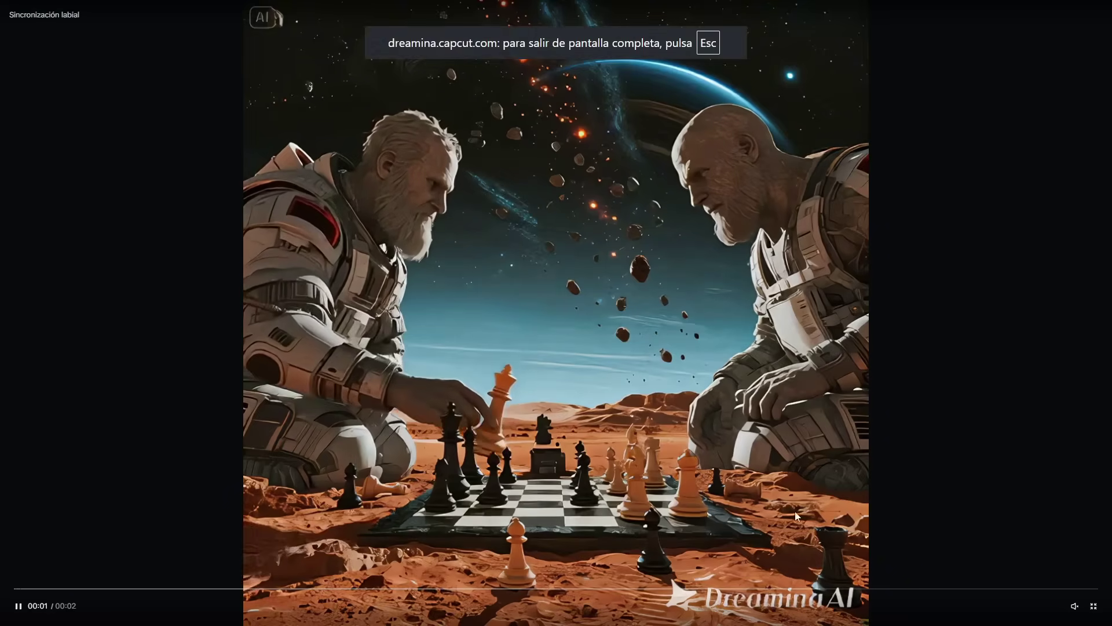
{"action": "key", "text": "Escape"}
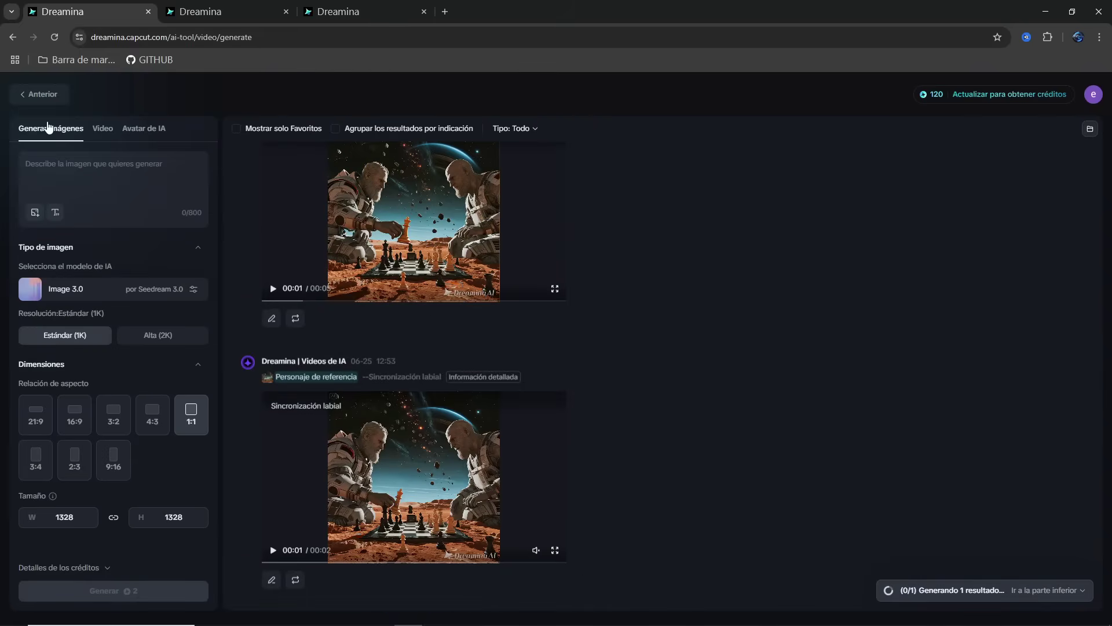
Go through the image, video and AI avatar generators again, and view the list of voices offered for the avatar.
{"action": "left_click", "coordinate": [97, 132]}
{"action": "left_click", "coordinate": [40, 132]}
{"action": "left_click", "coordinate": [104, 132]}
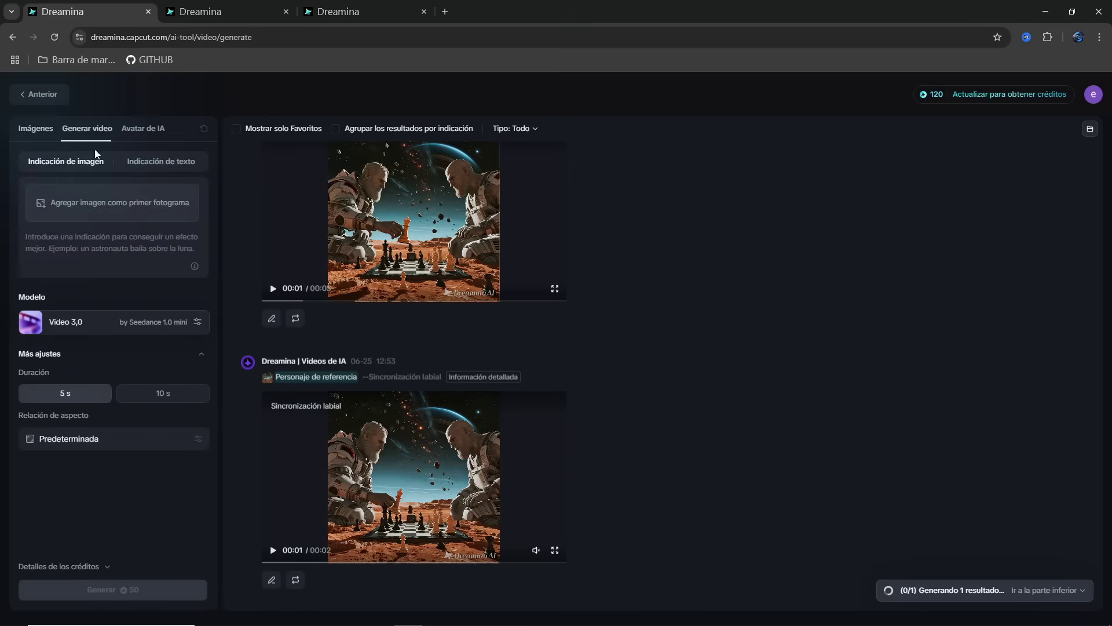
{"action": "left_click", "coordinate": [139, 133]}
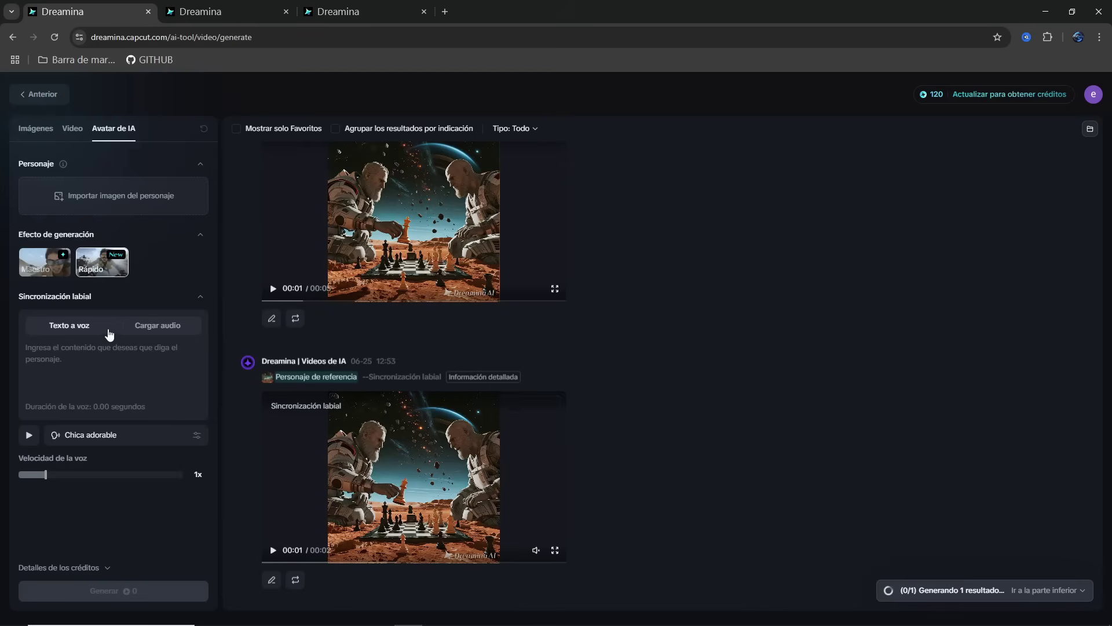
{"action": "left_click", "coordinate": [86, 440]}
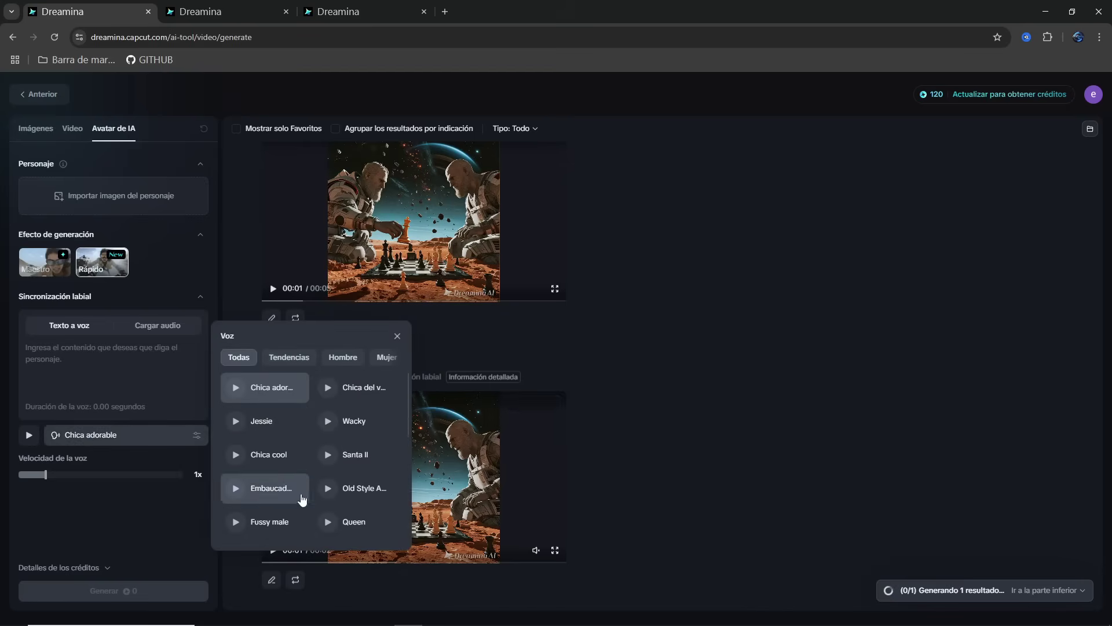
{"action": "left_click", "coordinate": [92, 357]}
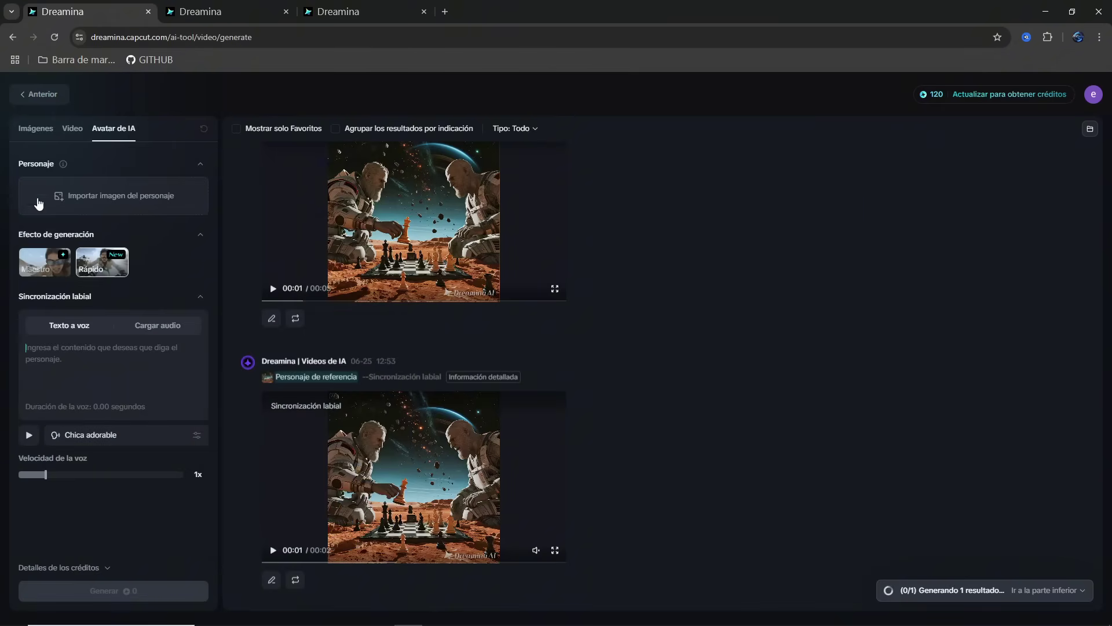
Generate images from the prompt "crea una imagen ultrarealista de una expedición a marte de un equipo de astronautas, con vida alienígena".
{"action": "left_click", "coordinate": [50, 130]}
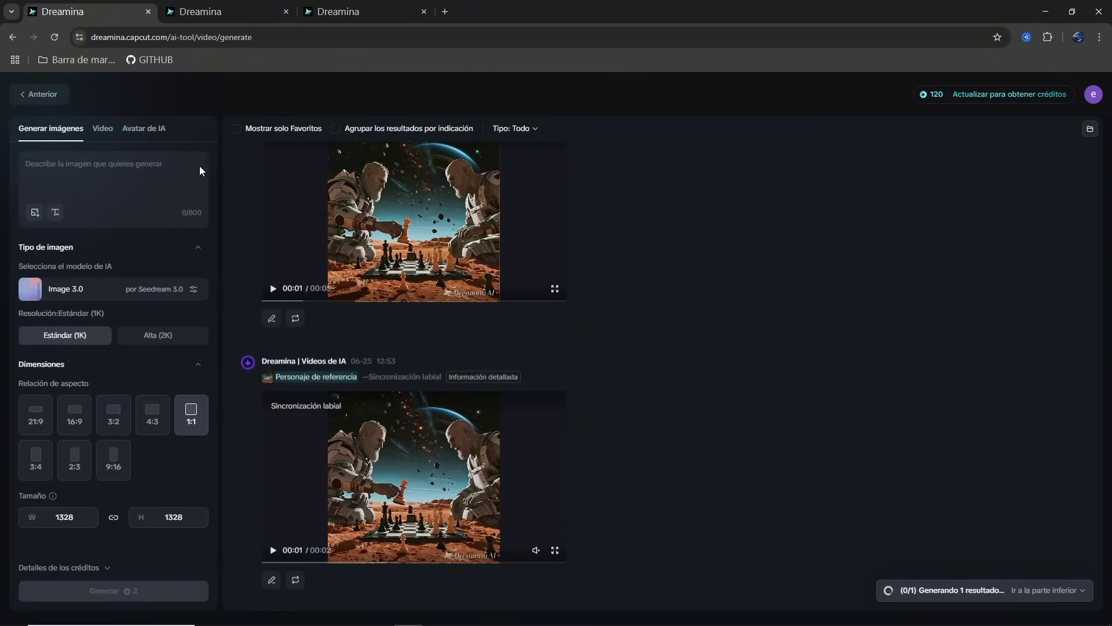
{"action": "mouse_move", "coordinate": [925, 100]}
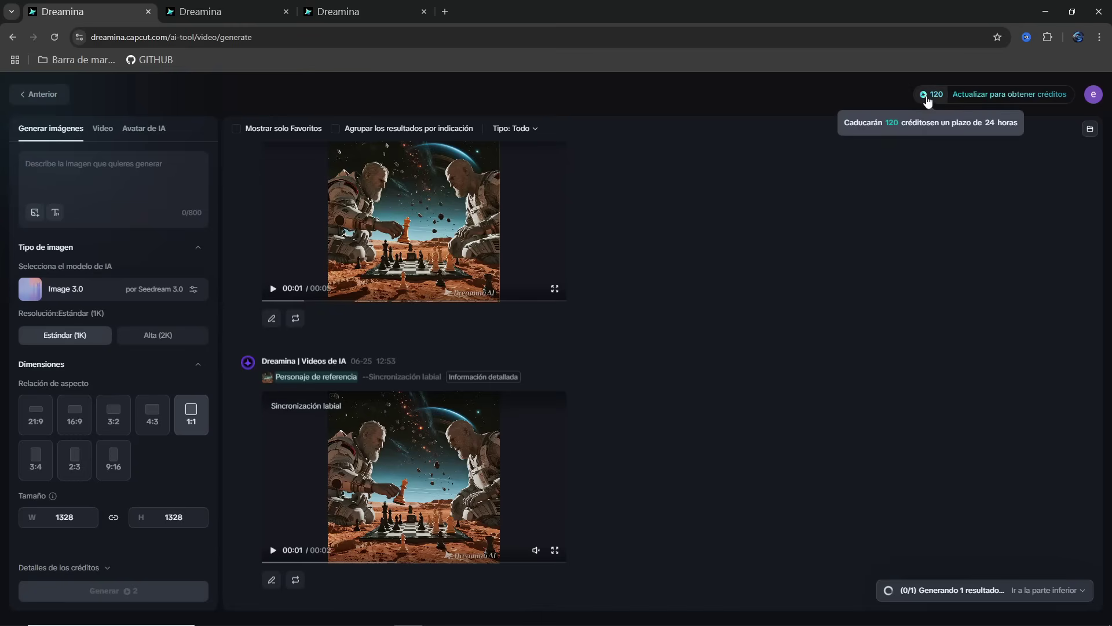
{"action": "left_click", "coordinate": [142, 176]}
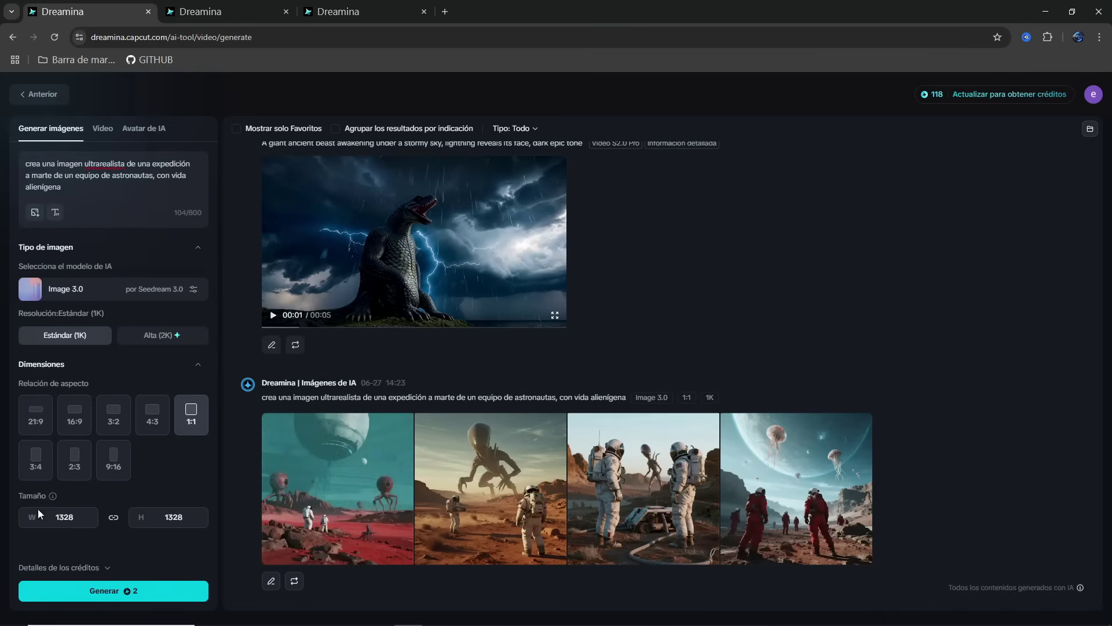
Examine the image generator's AI models, reference image upload, resolution and dimension options, leaving the settings as they are.
{"action": "left_click", "coordinate": [103, 295]}
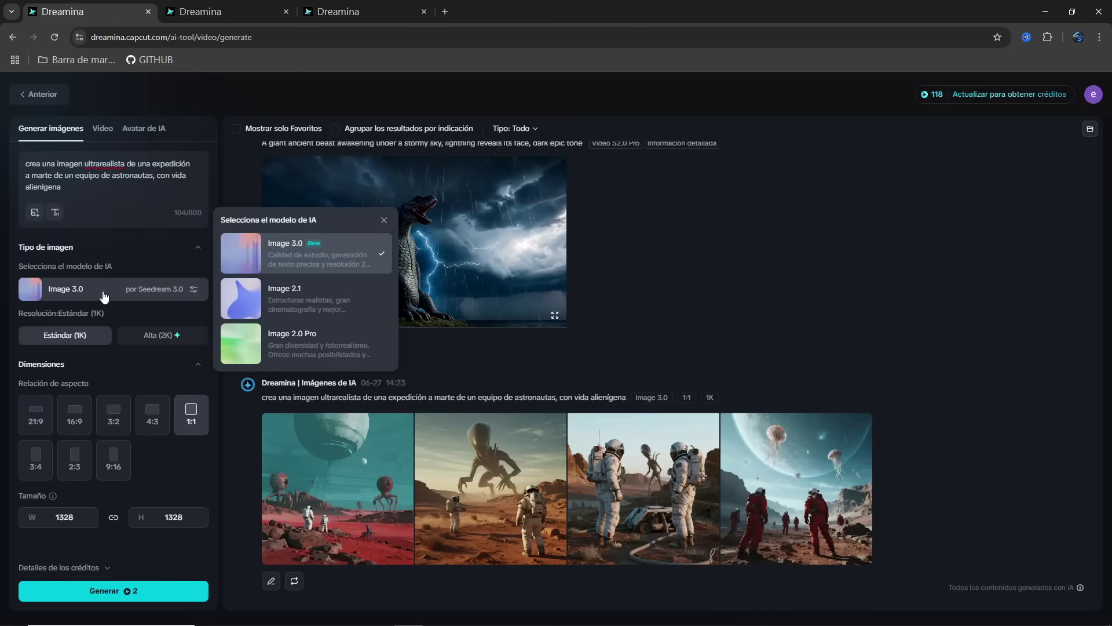
{"action": "left_click", "coordinate": [100, 297]}
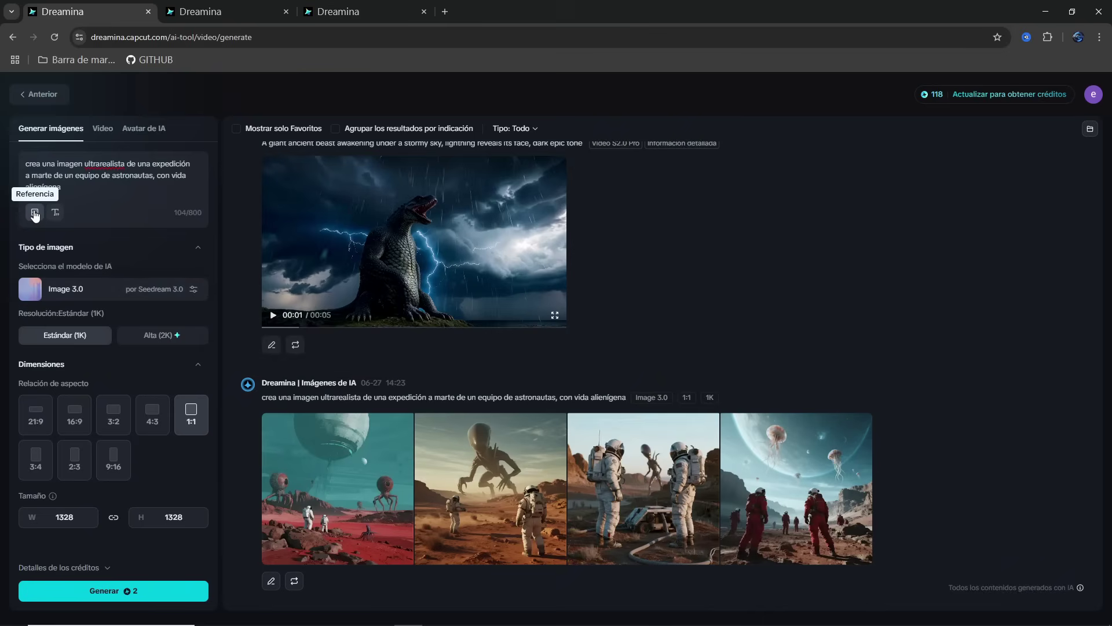
{"action": "left_click", "coordinate": [35, 213]}
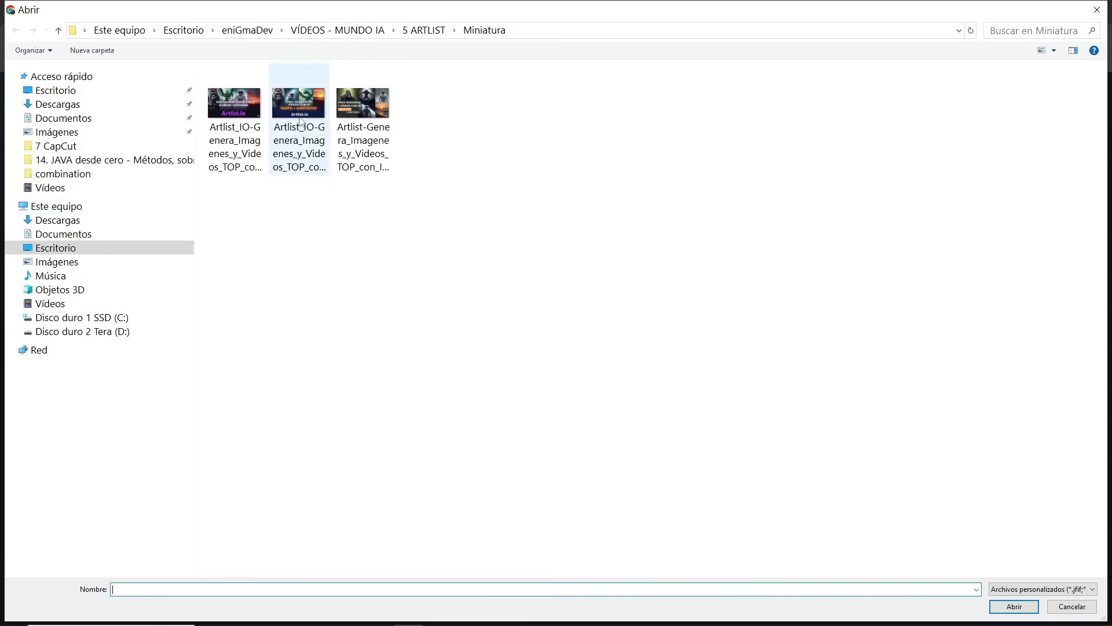
{"action": "key", "text": "Escape"}
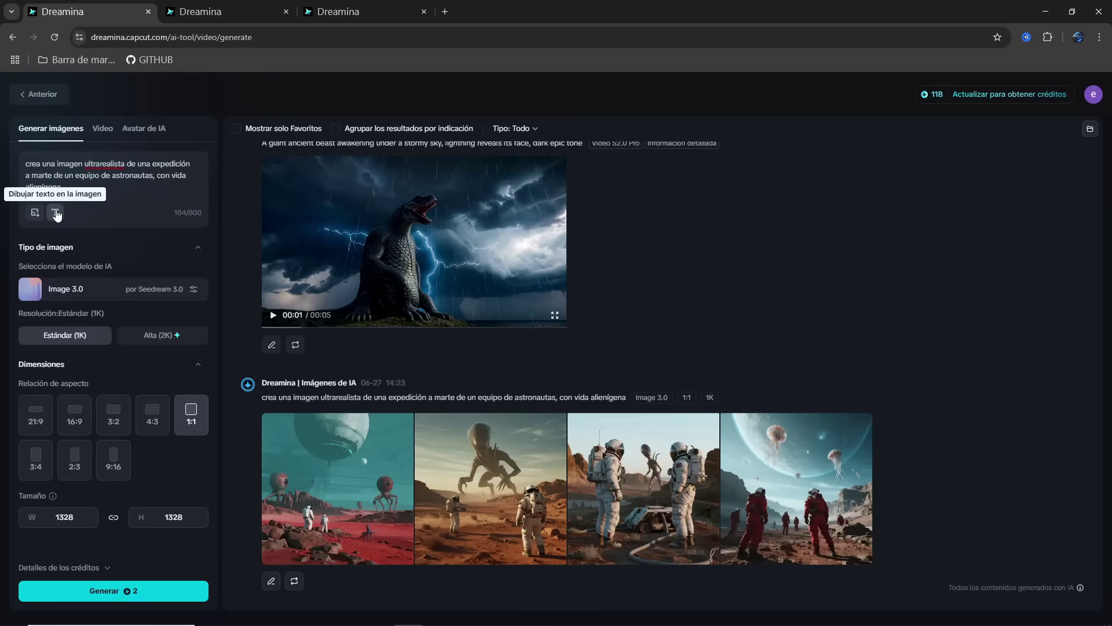
{"action": "mouse_move", "coordinate": [290, 436]}
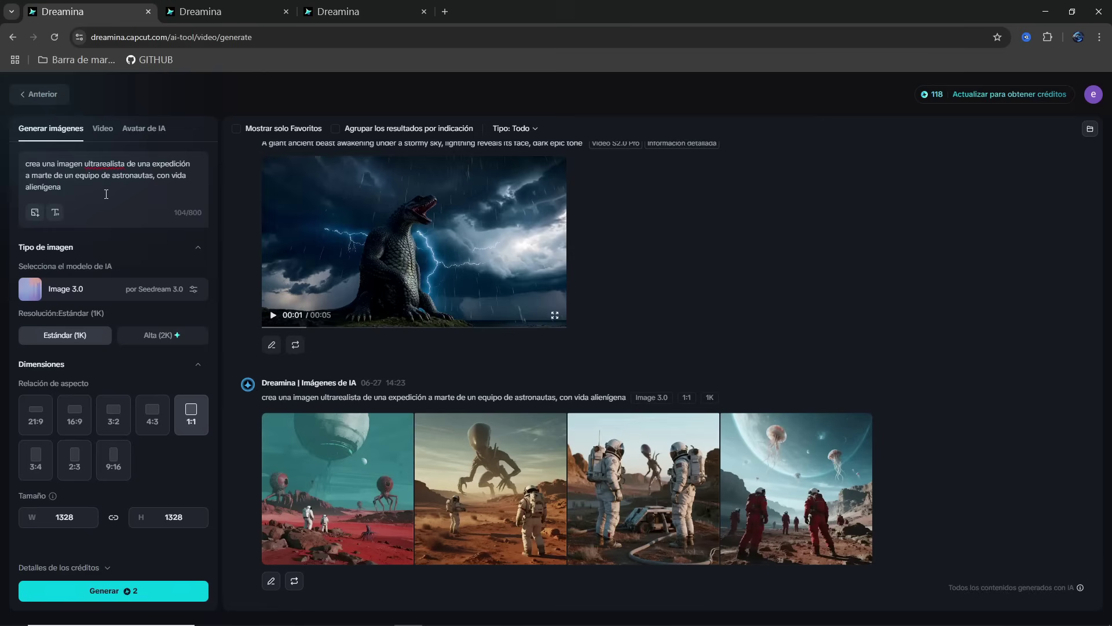
{"action": "left_click", "coordinate": [69, 291]}
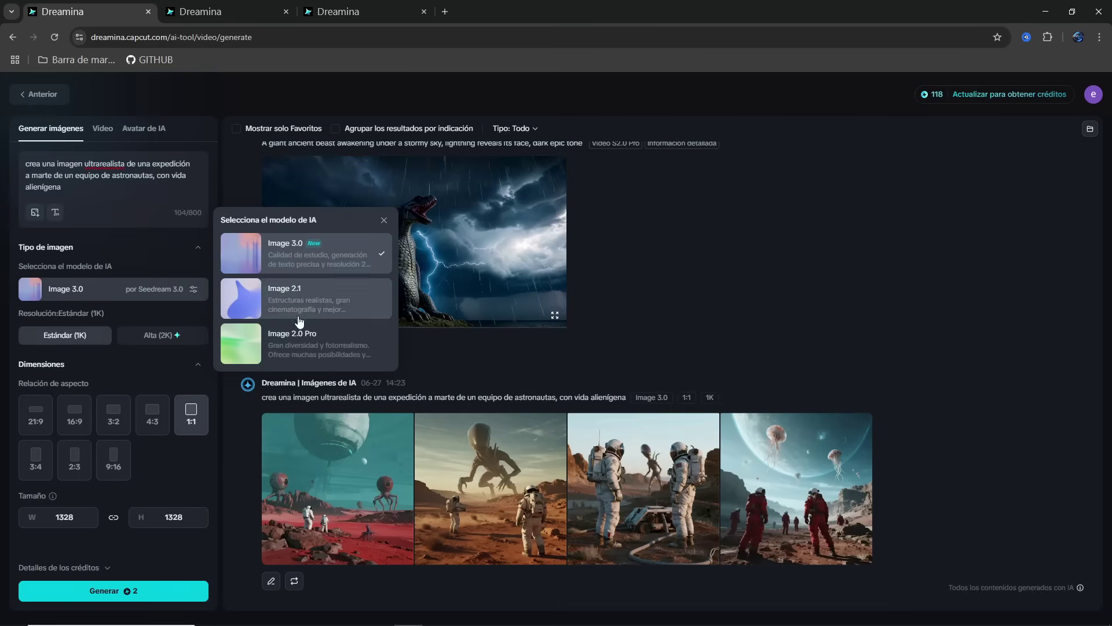
{"action": "left_click", "coordinate": [14, 364]}
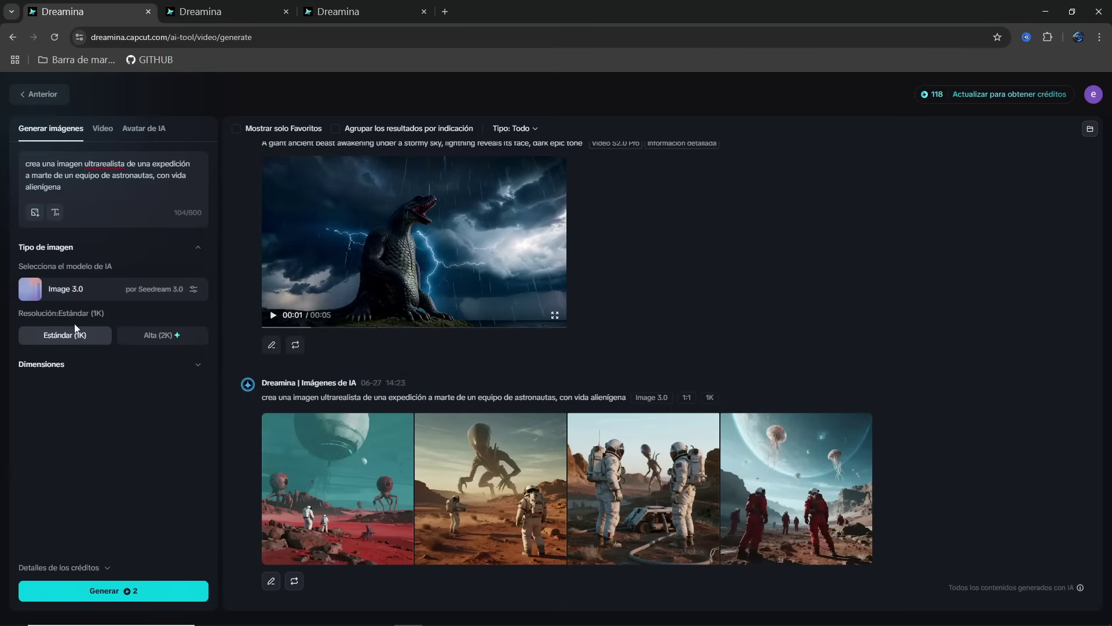
{"action": "left_click", "coordinate": [49, 372]}
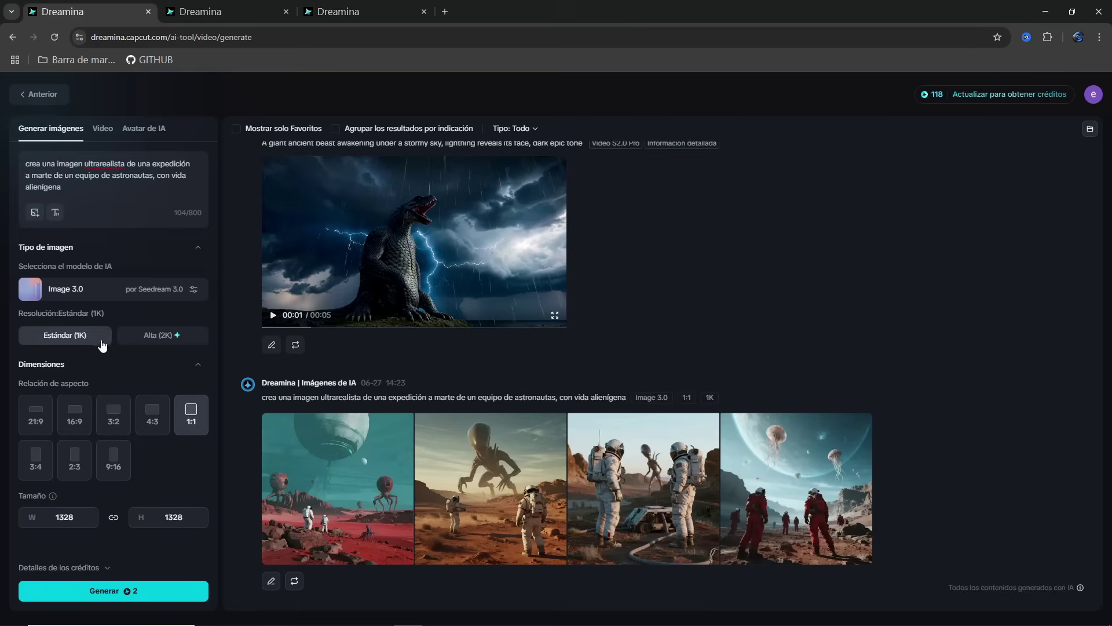
Generate a second set of images from the same Mars expedition prompt with Image 3.0, Estándar (1K) and 1:1.
{"action": "mouse_move", "coordinate": [162, 343]}
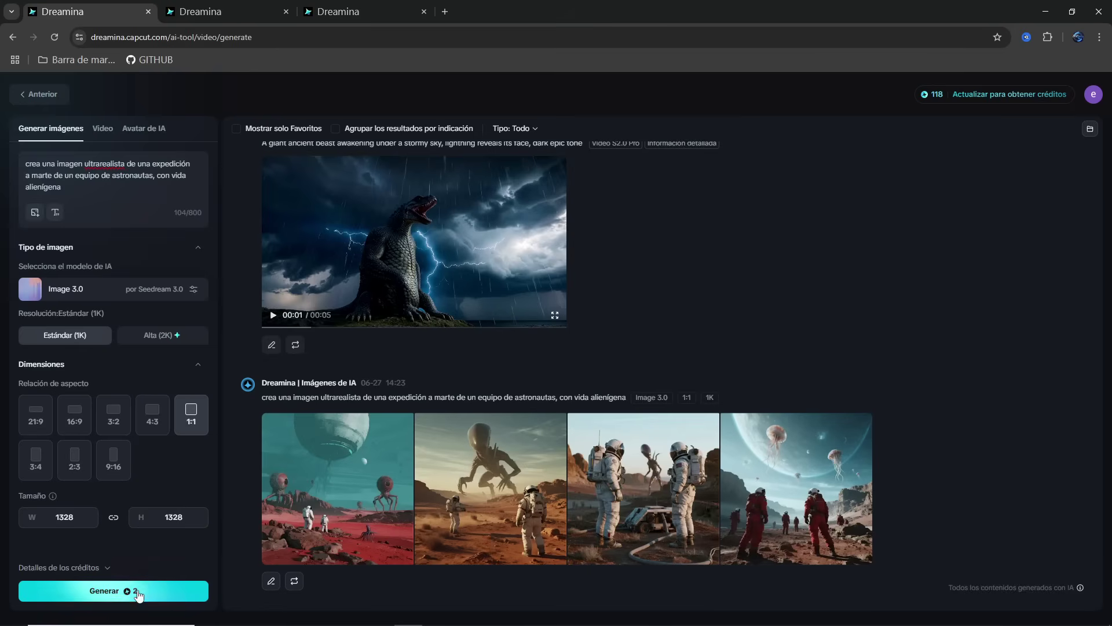
{"action": "mouse_move", "coordinate": [379, 481]}
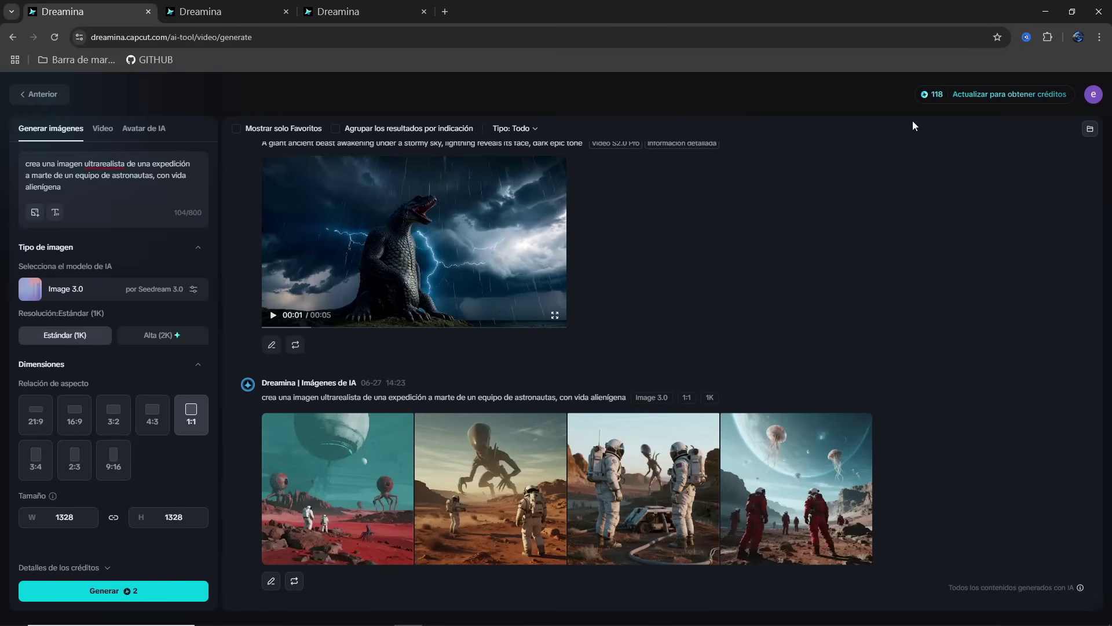
{"action": "left_click", "coordinate": [154, 591]}
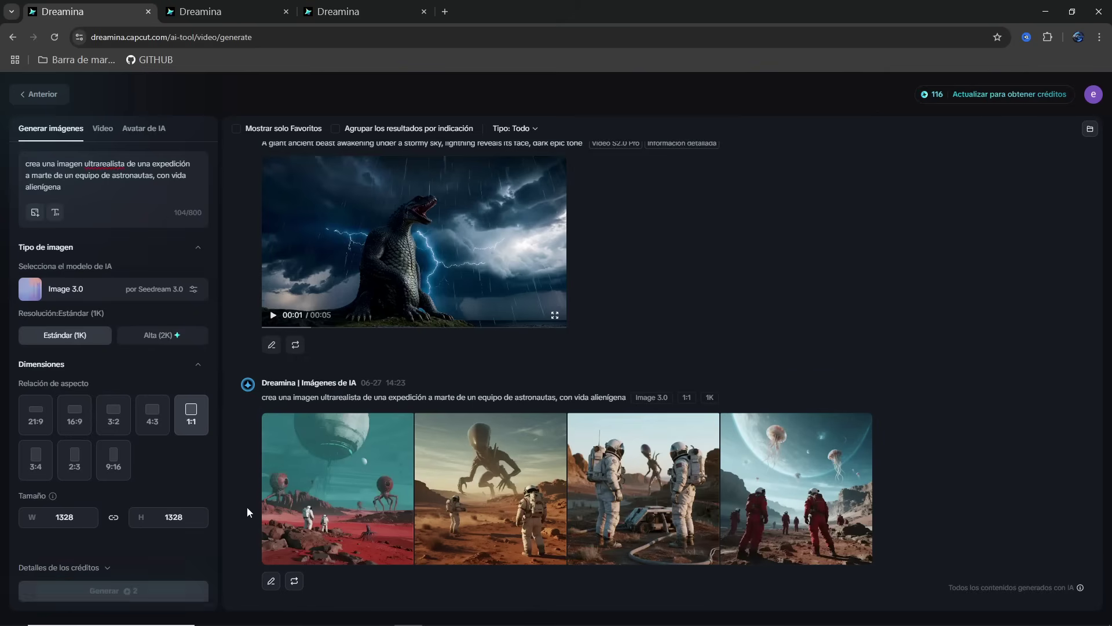
Examine the four images of the first Mars expedition set enlarged one after another, and return to the generation history.
{"action": "left_click", "coordinate": [364, 271]}
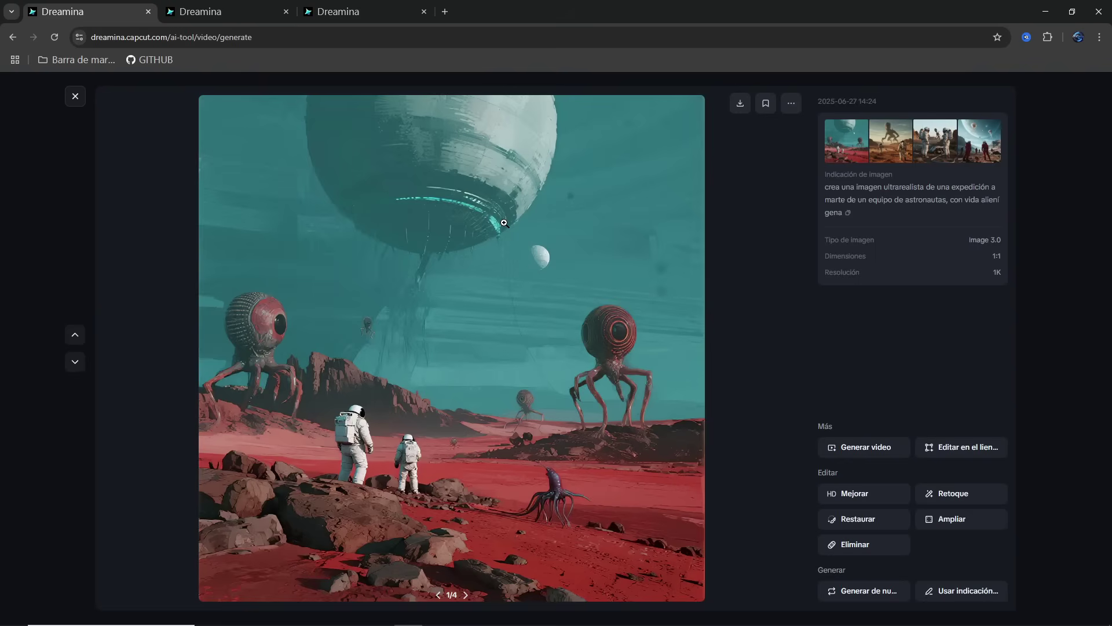
{"action": "key", "text": "Right"}
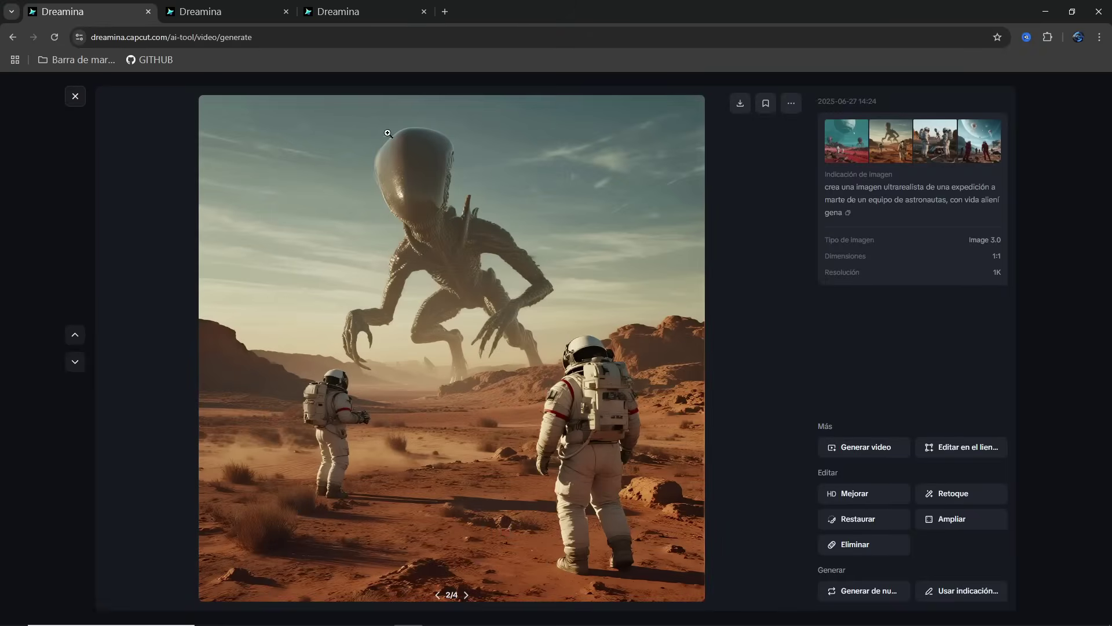
{"action": "key", "text": "Right"}
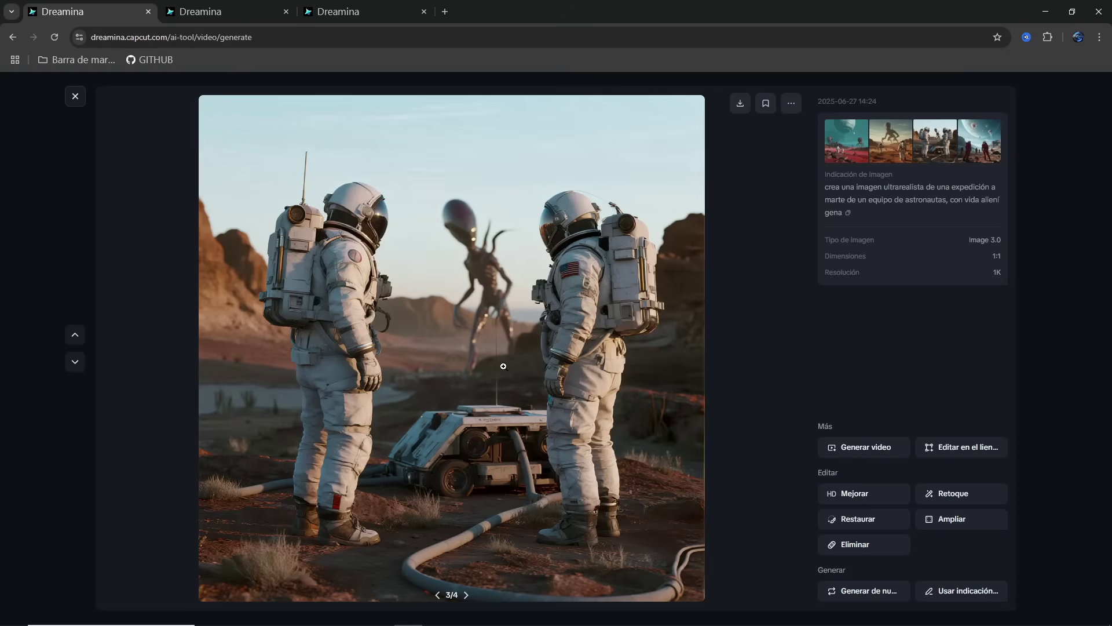
{"action": "key", "text": "Right"}
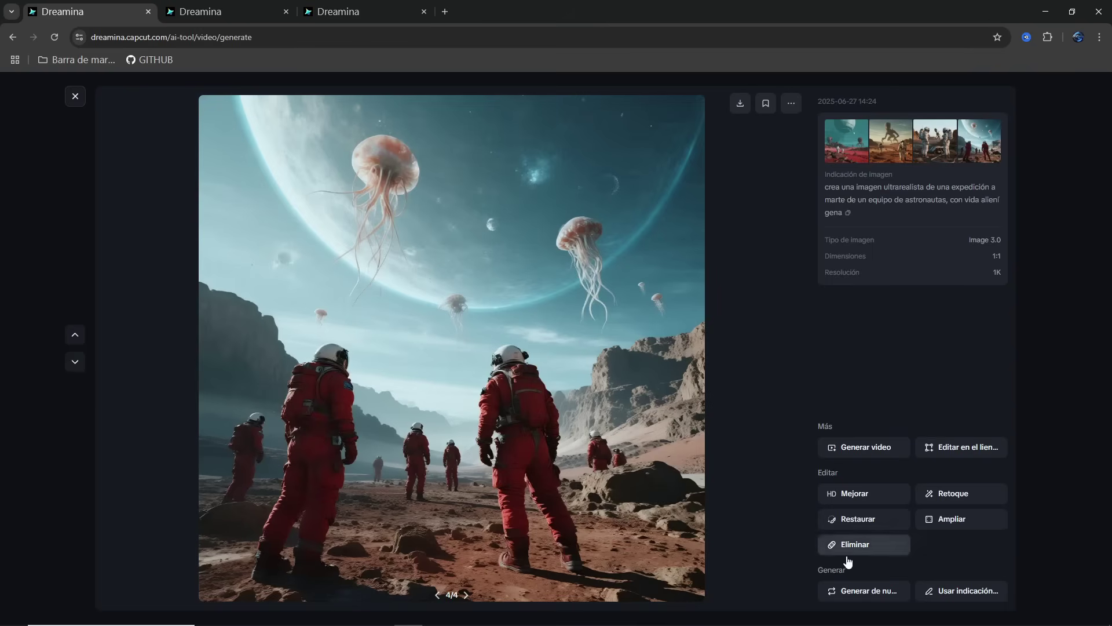
{"action": "left_click", "coordinate": [75, 96]}
Examine the four images of the second Mars expedition set enlarged one after another, and close the enlarged view.
{"action": "left_click", "coordinate": [336, 458]}
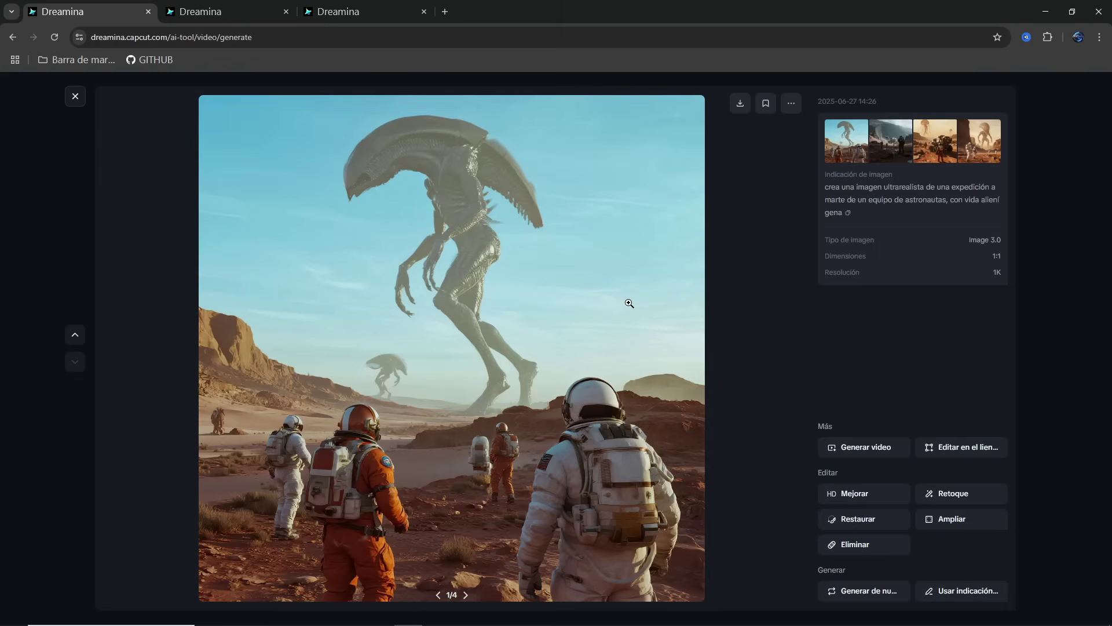
{"action": "key", "text": "Right"}
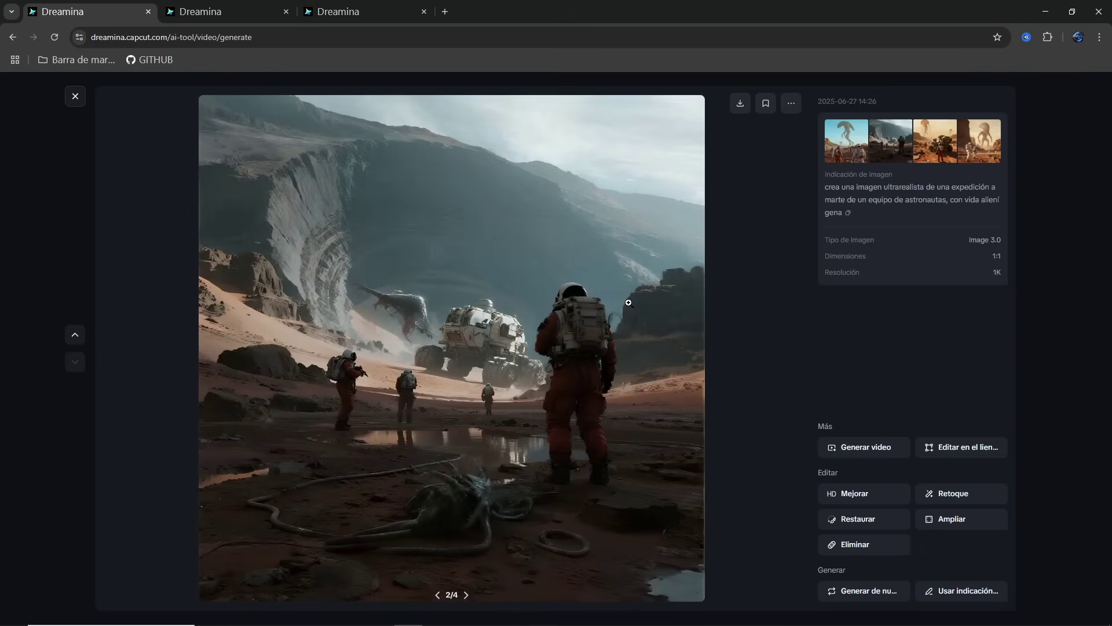
{"action": "key", "text": "Right"}
{"action": "key", "text": "Right"}
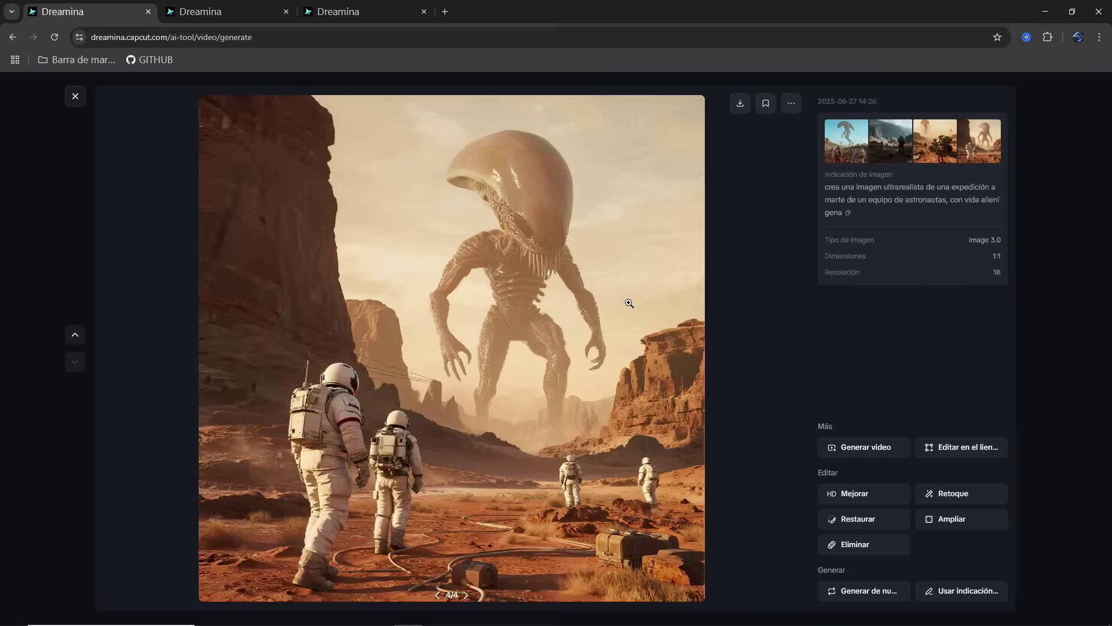
{"action": "left_click", "coordinate": [76, 96]}
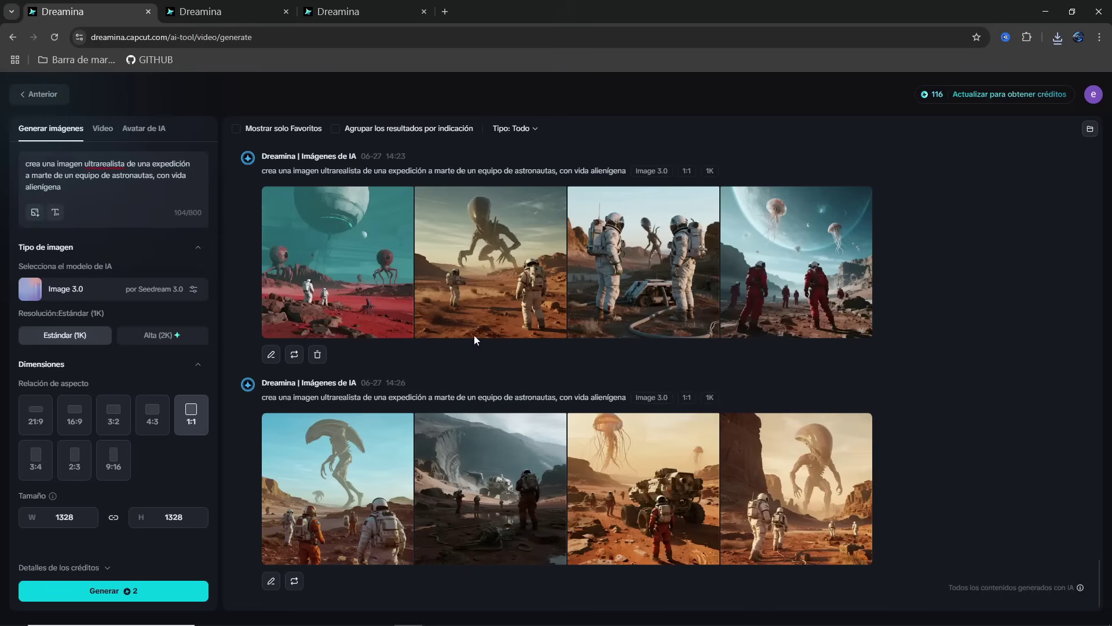
Download the second image of the first Mars expedition set, showing a giant alien facing two astronauts.
{"action": "left_click", "coordinate": [493, 247]}
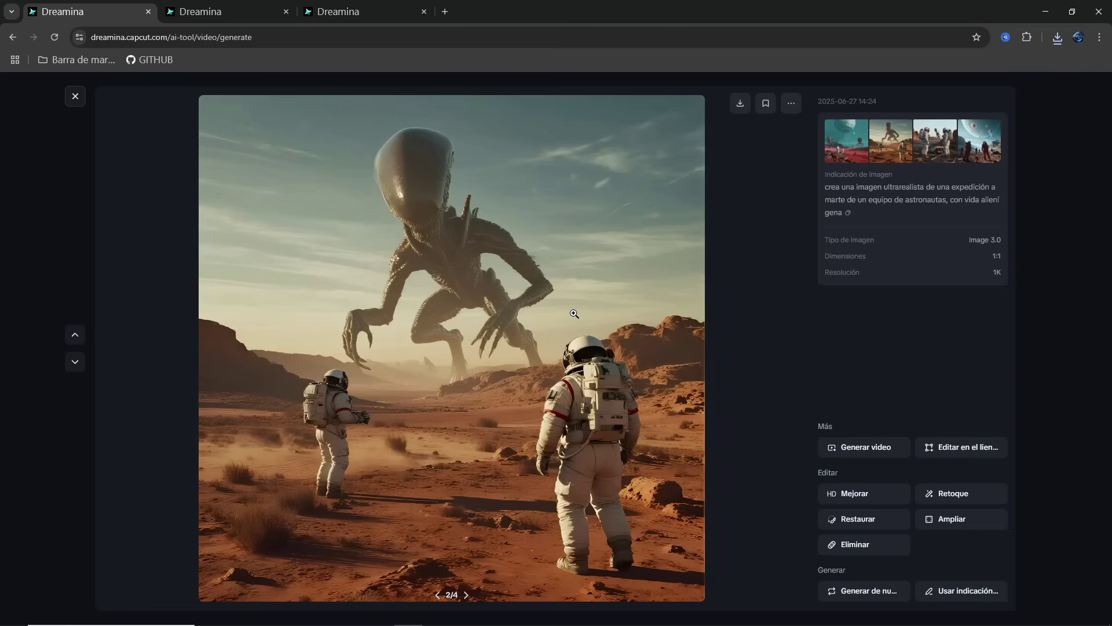
{"action": "left_click", "coordinate": [742, 106]}
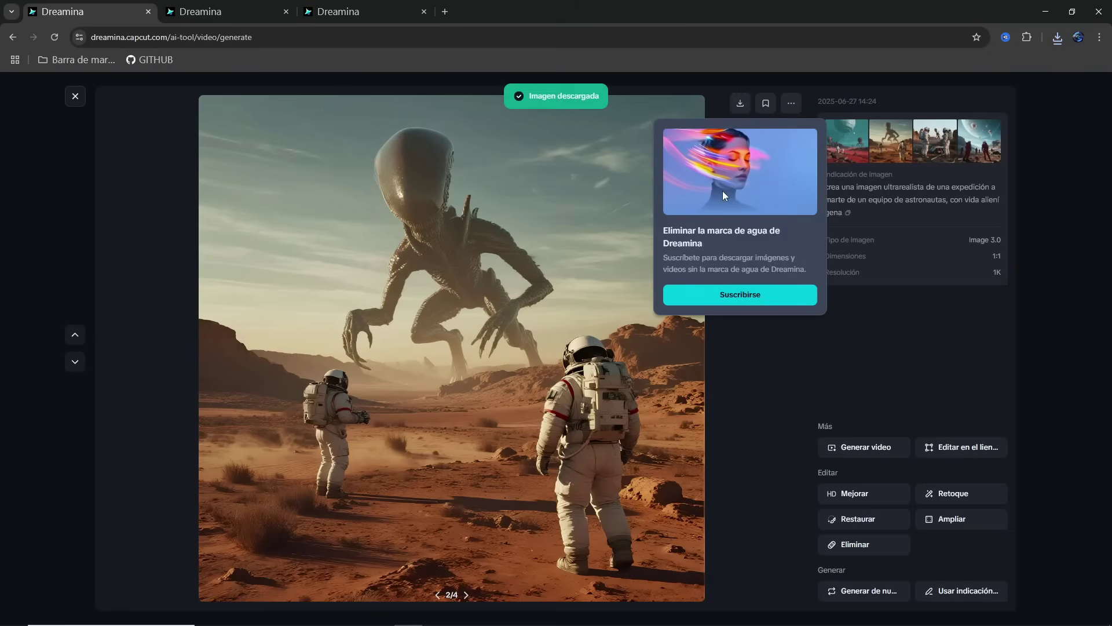
Locate the downloaded Mars image in the Descargas folder, and return to the generation history in the browser.
{"action": "left_click", "coordinate": [1057, 38]}
{"action": "left_click", "coordinate": [1023, 94]}
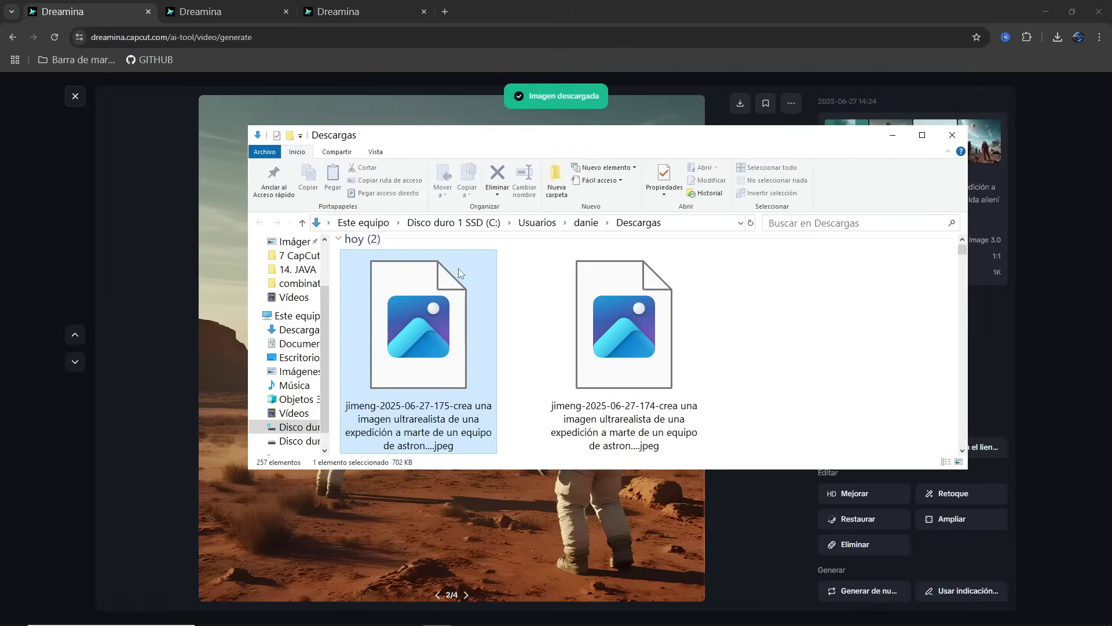
{"action": "left_click", "coordinate": [144, 150]}
{"action": "left_click", "coordinate": [75, 96]}
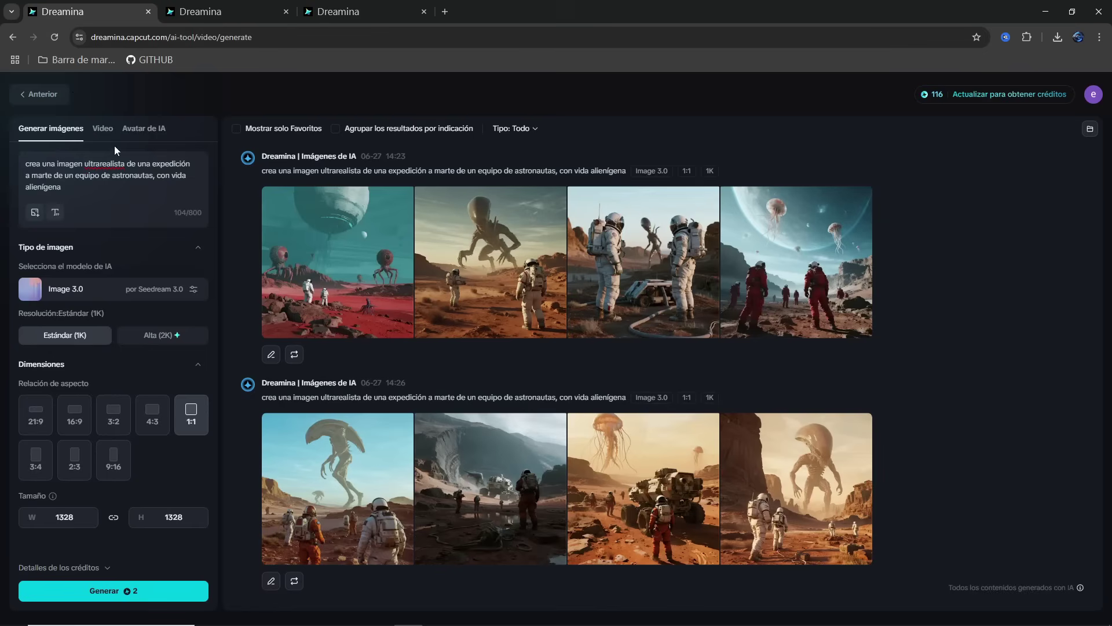
Prepare a video from the downloaded giant-alien image with the prompt "crea un vídeo de alta definición donde el alien ataque a los astronautas pero consigan escapar".
{"action": "left_click", "coordinate": [103, 128]}
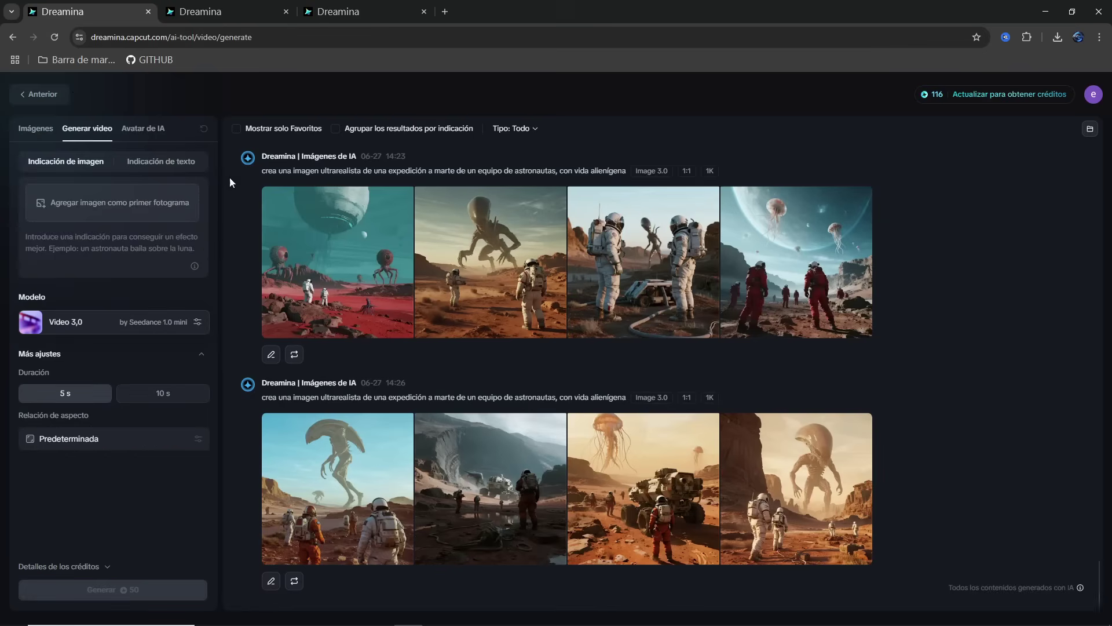
{"action": "left_click", "coordinate": [100, 210]}
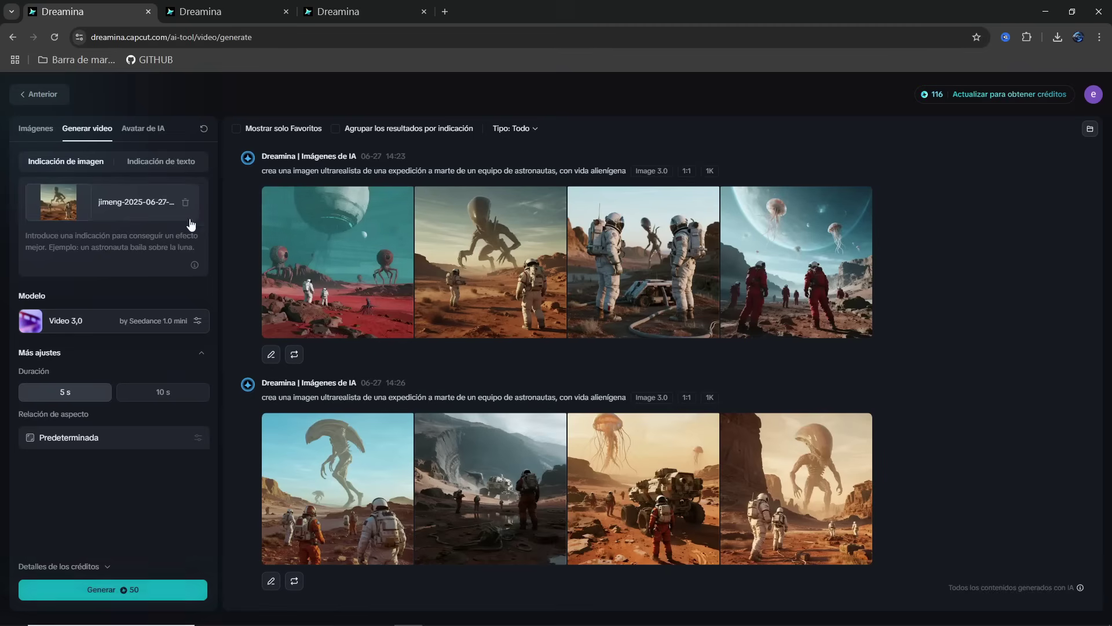
{"action": "left_click", "coordinate": [86, 239]}
{"action": "mouse_move", "coordinate": [504, 240]}
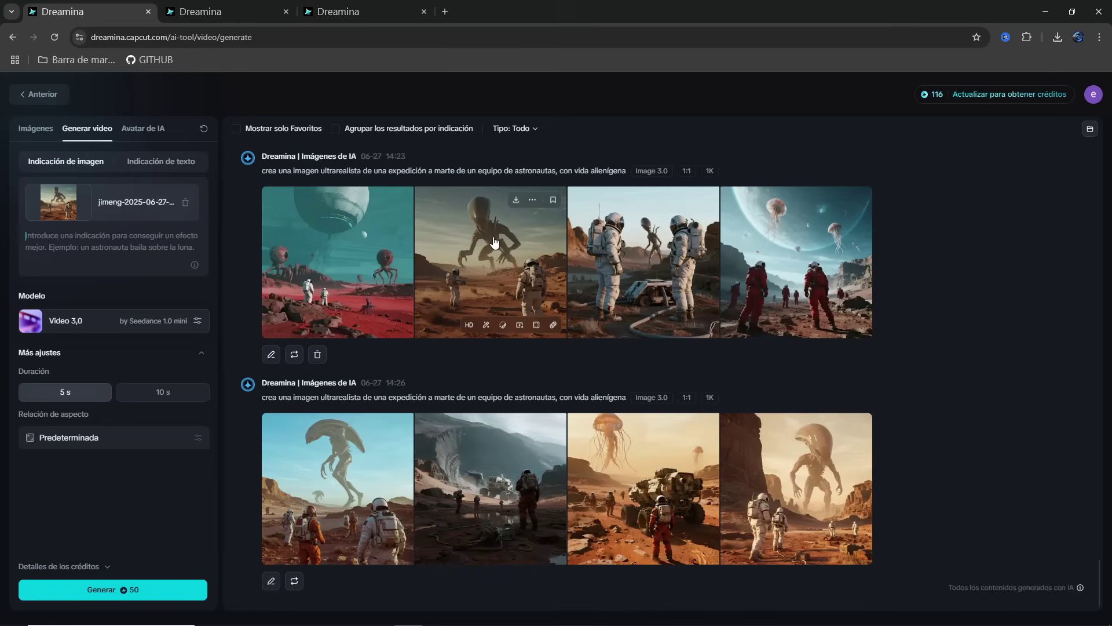
{"action": "left_click", "coordinate": [24, 232]}
{"action": "type", "text": "crea un vídeo de alta definición donde el alien ataque a los astronautas pero consigan escapar"}
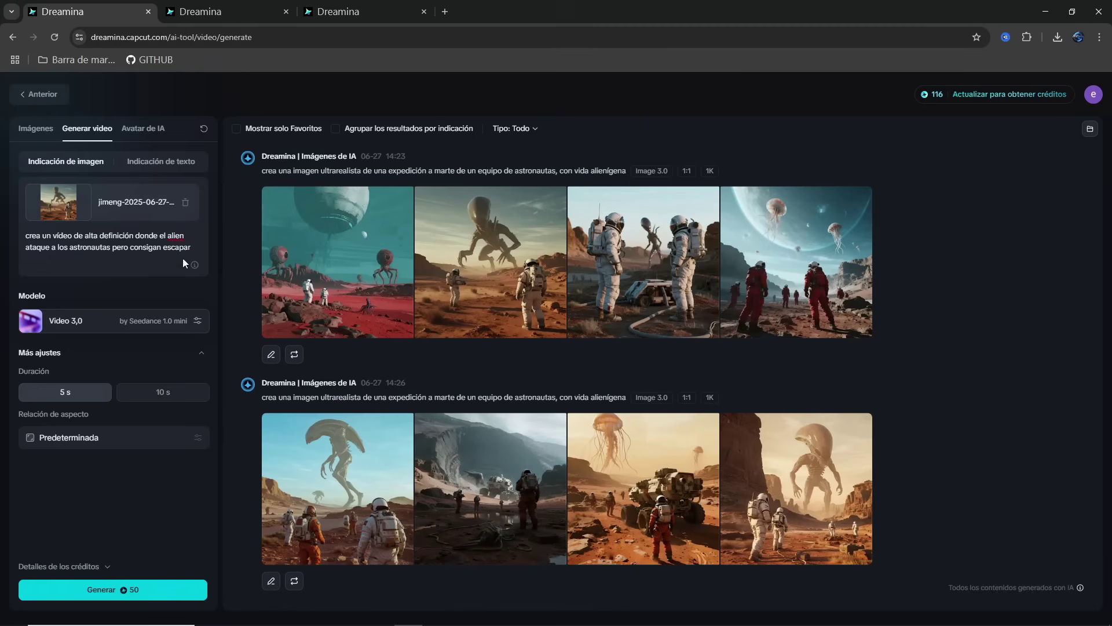
Check the available video models and generate the alien attack video with Video 3,0 and a duration of 10 s.
{"action": "left_click", "coordinate": [105, 322]}
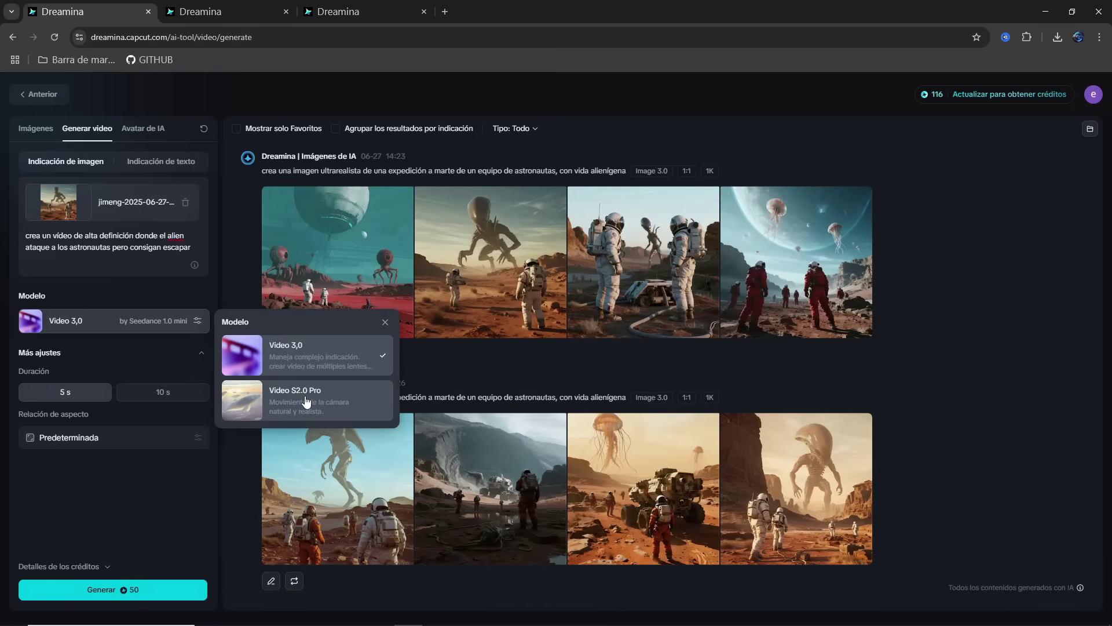
{"action": "left_click", "coordinate": [56, 404]}
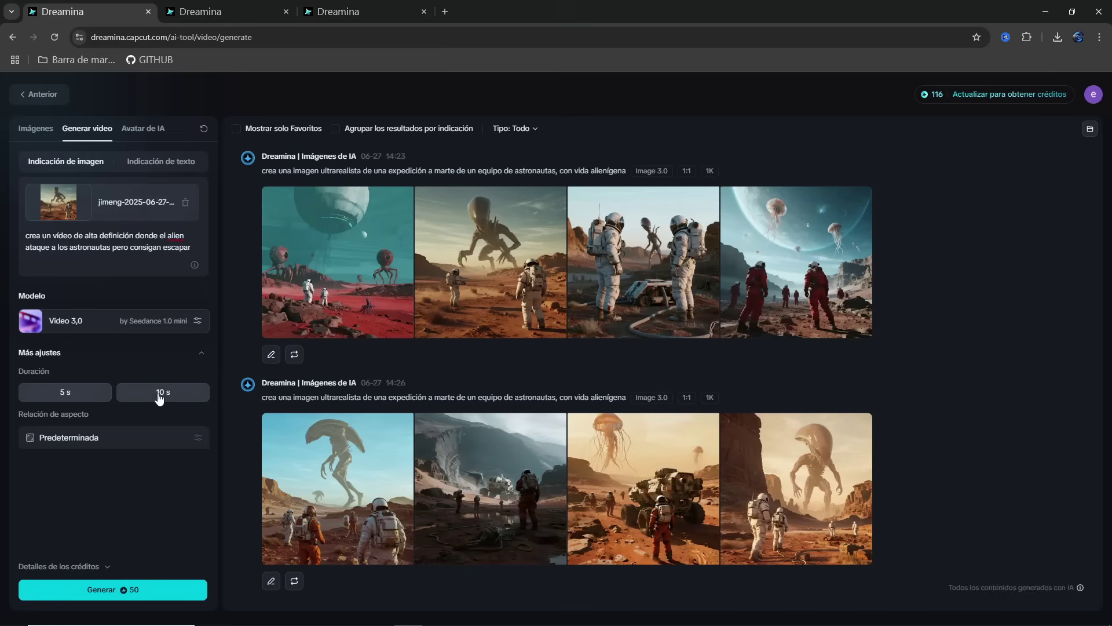
{"action": "left_click", "coordinate": [140, 399]}
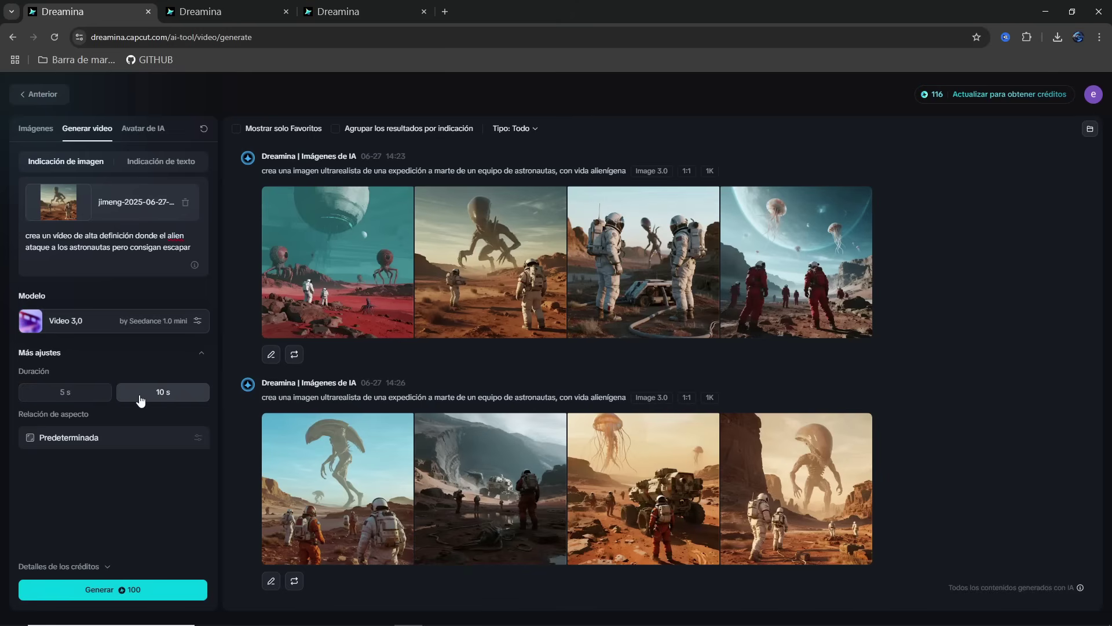
{"action": "left_click", "coordinate": [100, 397]}
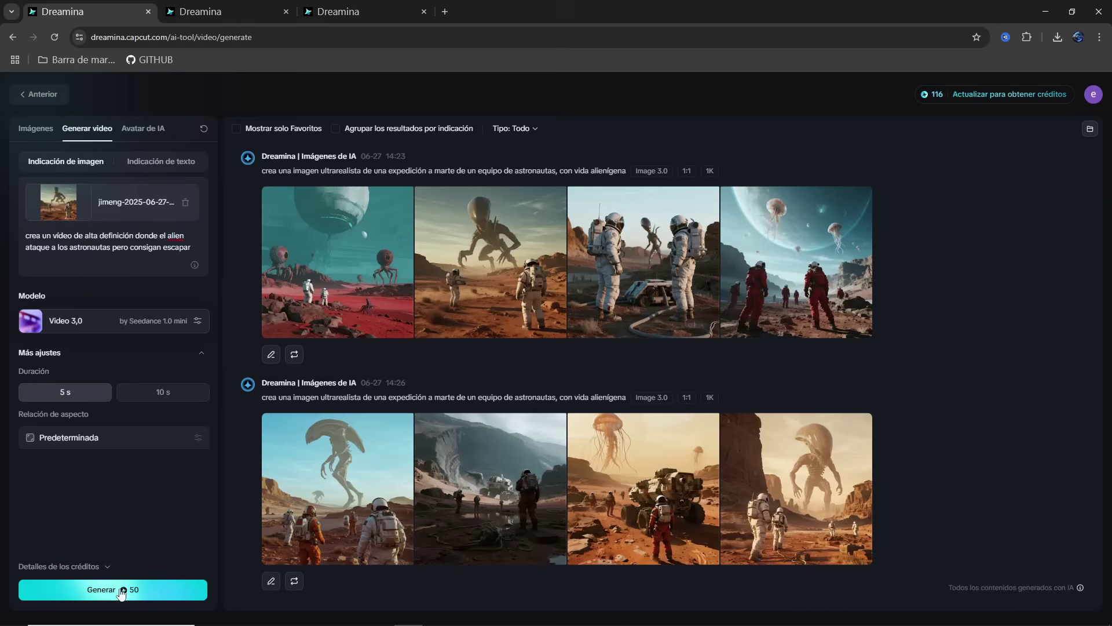
{"action": "left_click", "coordinate": [157, 394]}
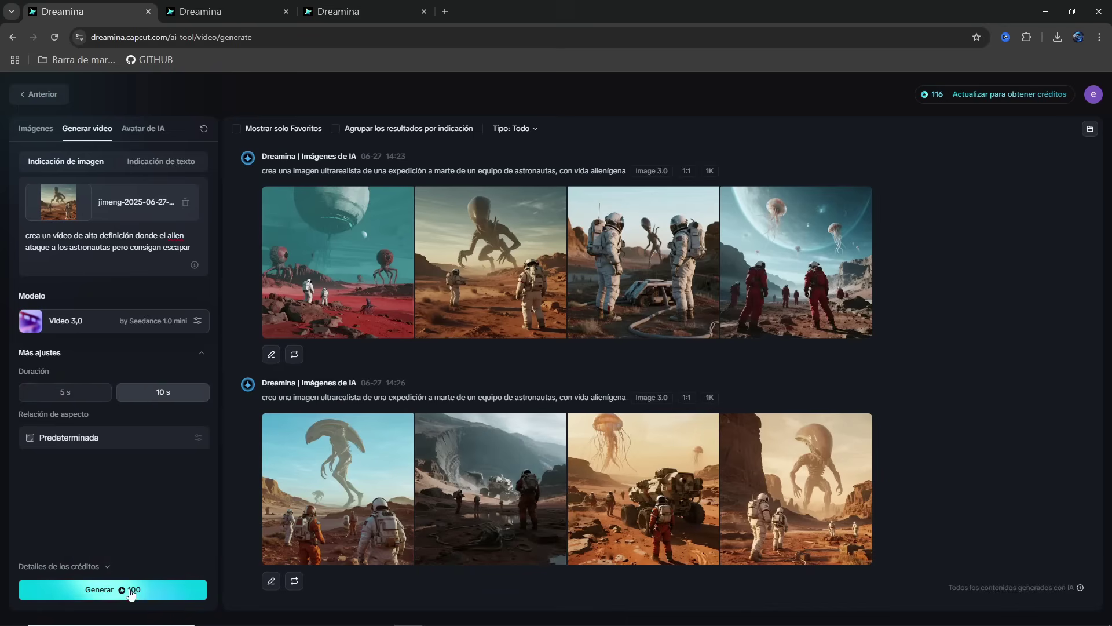
{"action": "mouse_move", "coordinate": [934, 99]}
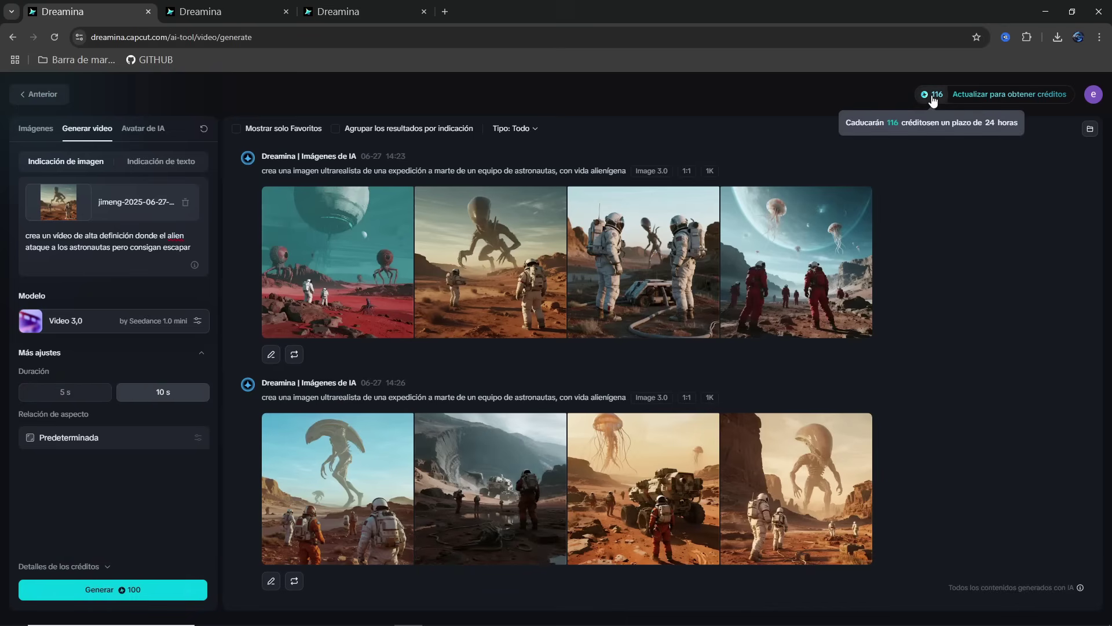
{"action": "left_click", "coordinate": [121, 590]}
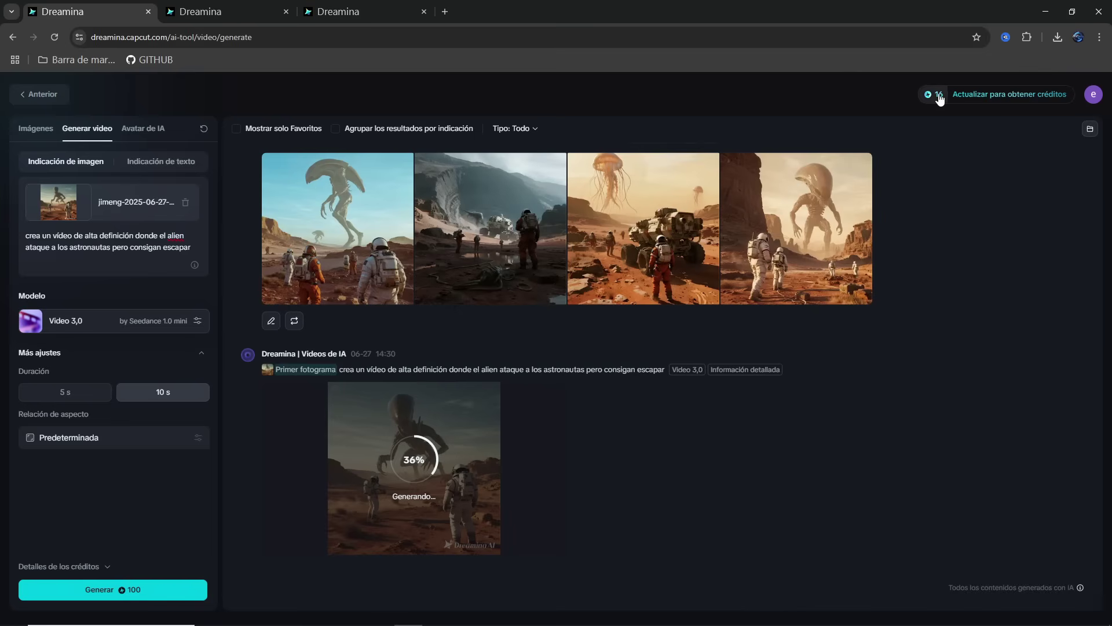
Open the current generator page, dreamina.capcut.com/ai-tool/video/generate, again in a new browser tab.
{"action": "mouse_move", "coordinate": [936, 97]}
{"action": "left_click", "coordinate": [231, 36]}
{"action": "key", "text": "ctrl+c"}
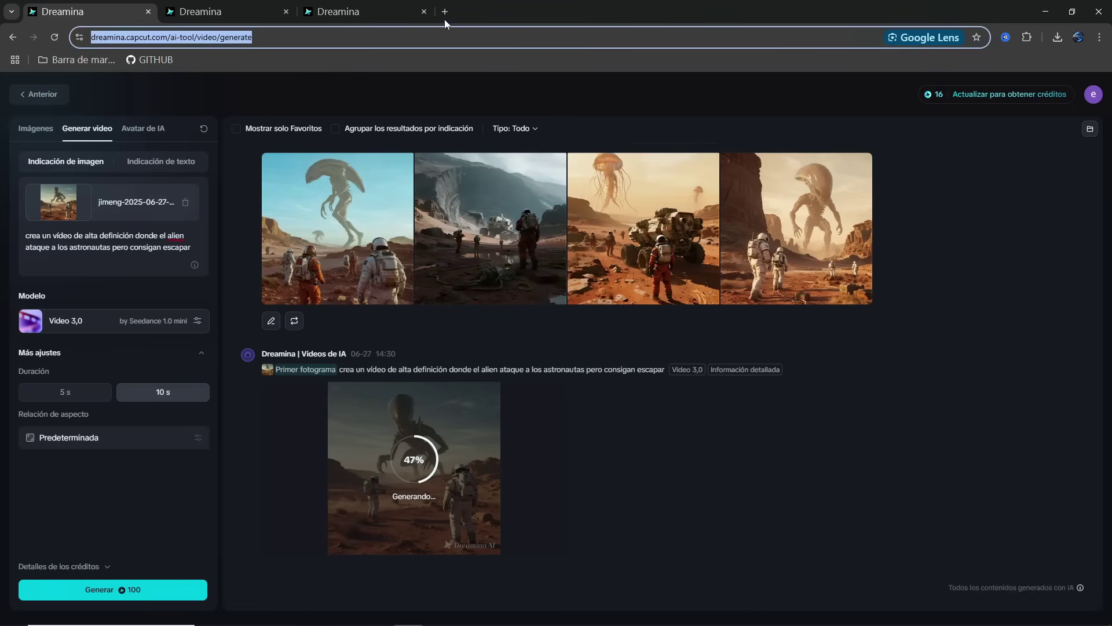
{"action": "left_click", "coordinate": [446, 9]}
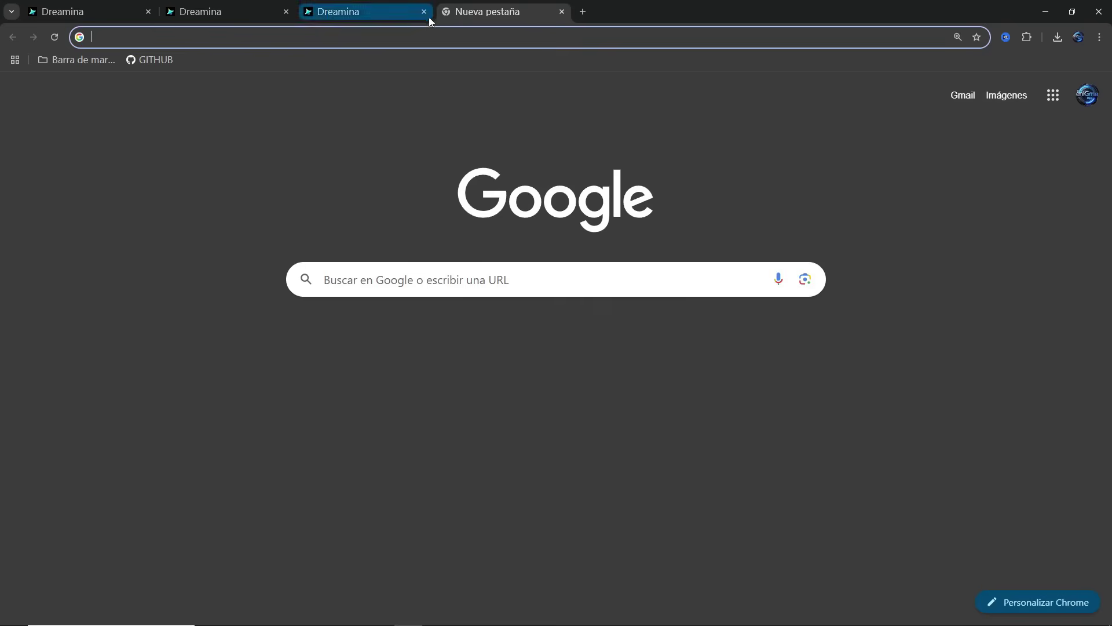
{"action": "left_click", "coordinate": [378, 37]}
{"action": "key", "text": "ctrl+v"}
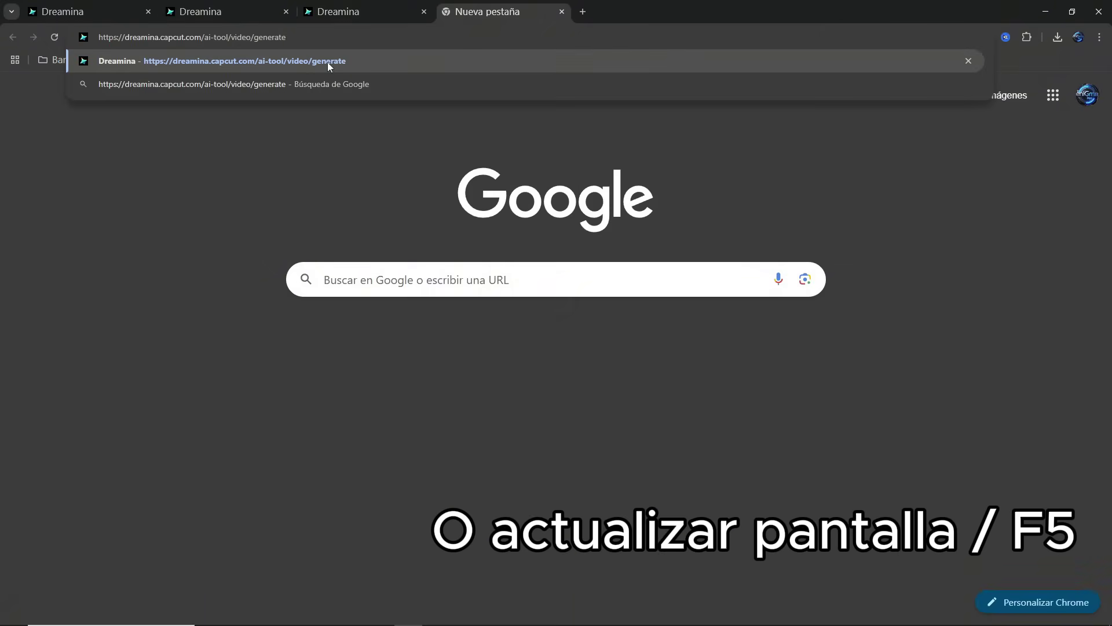
{"action": "left_click", "coordinate": [328, 62]}
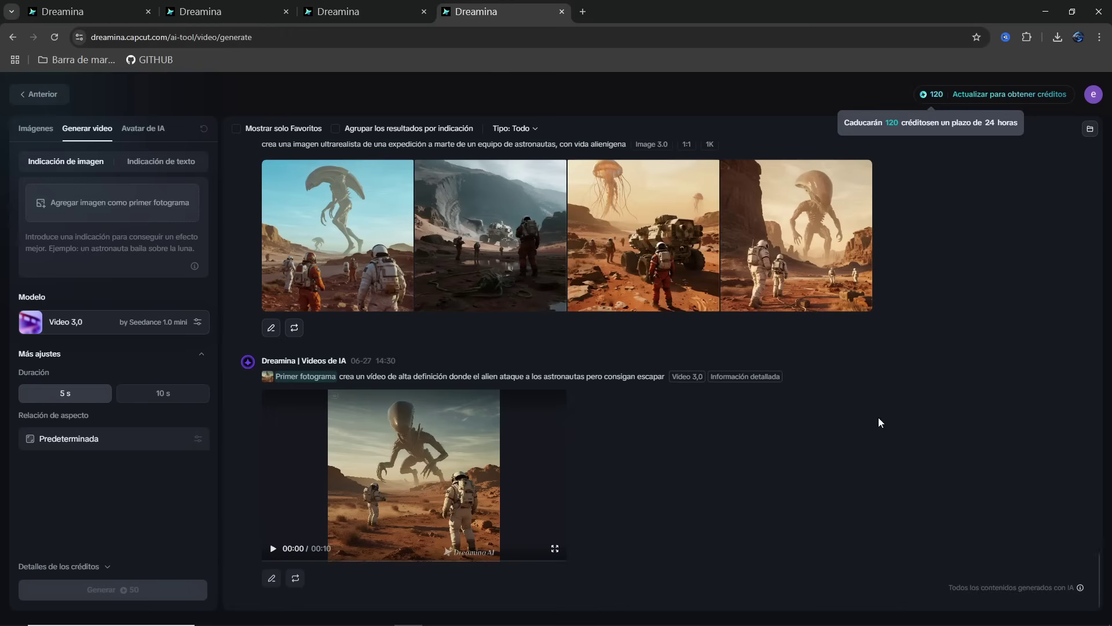
Watch the generated alien attack video in full screen, and return to the generation history.
{"action": "left_click", "coordinate": [554, 548]}
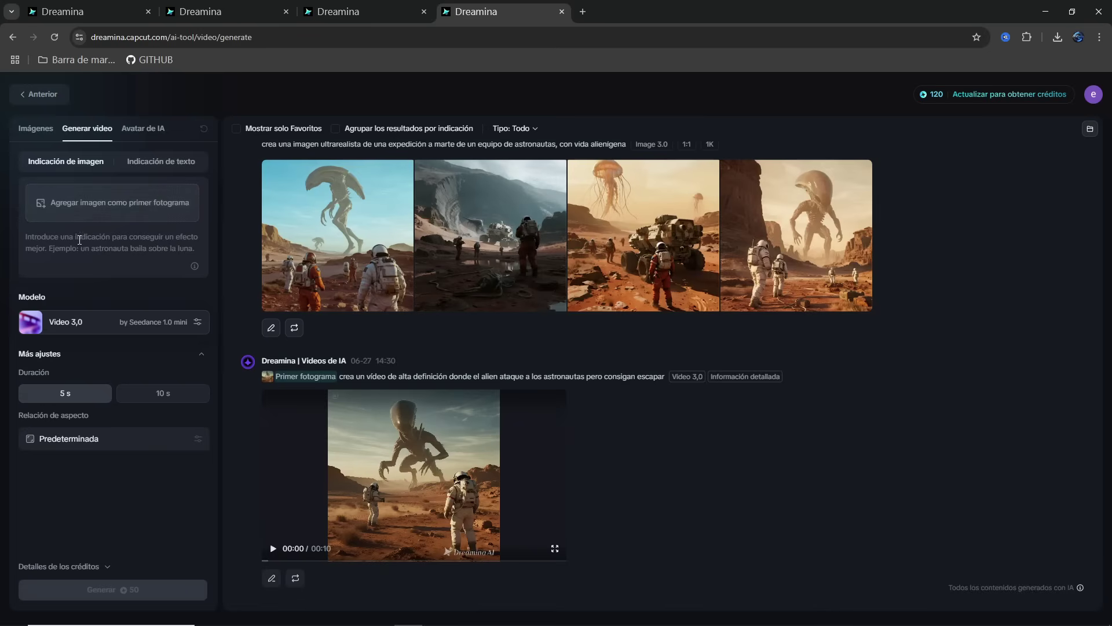
{"action": "left_click", "coordinate": [427, 470]}
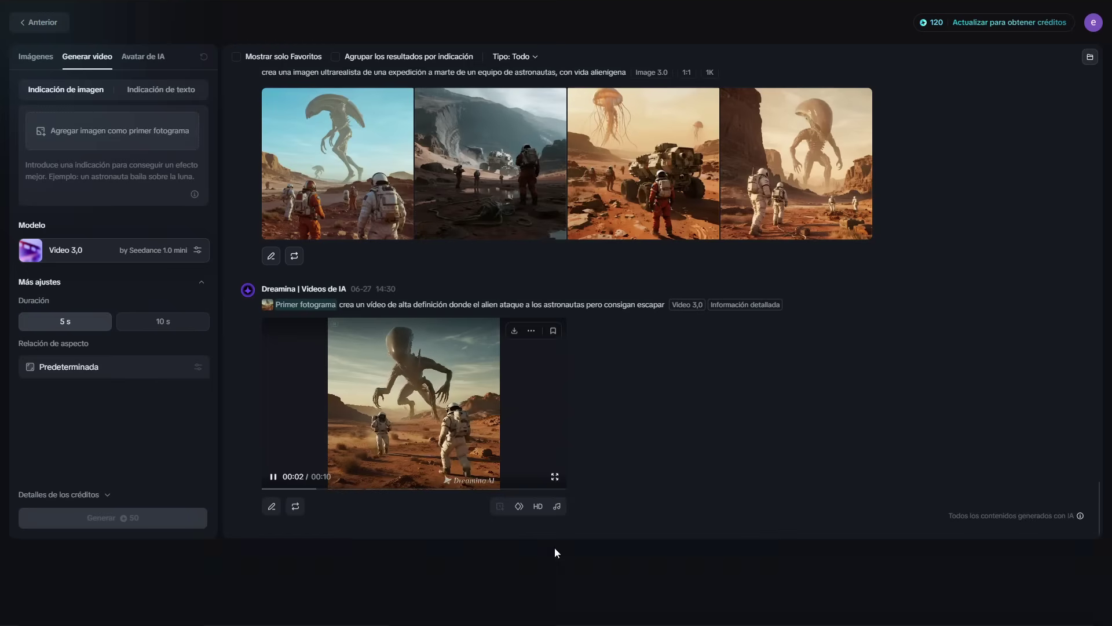
{"action": "left_click", "coordinate": [554, 476]}
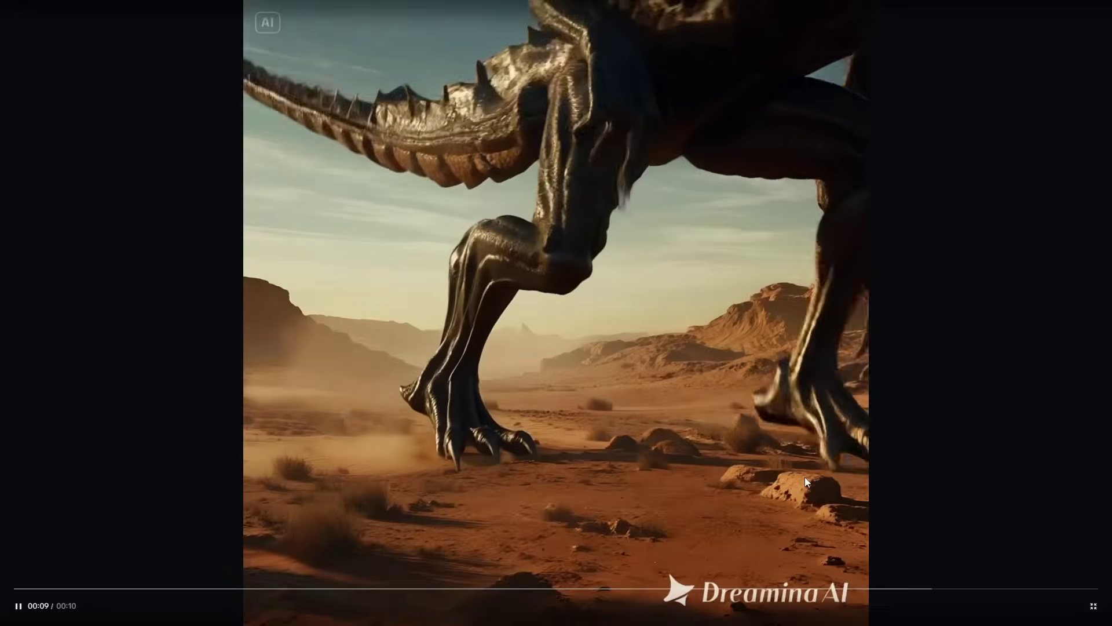
{"action": "key", "text": "Escape"}
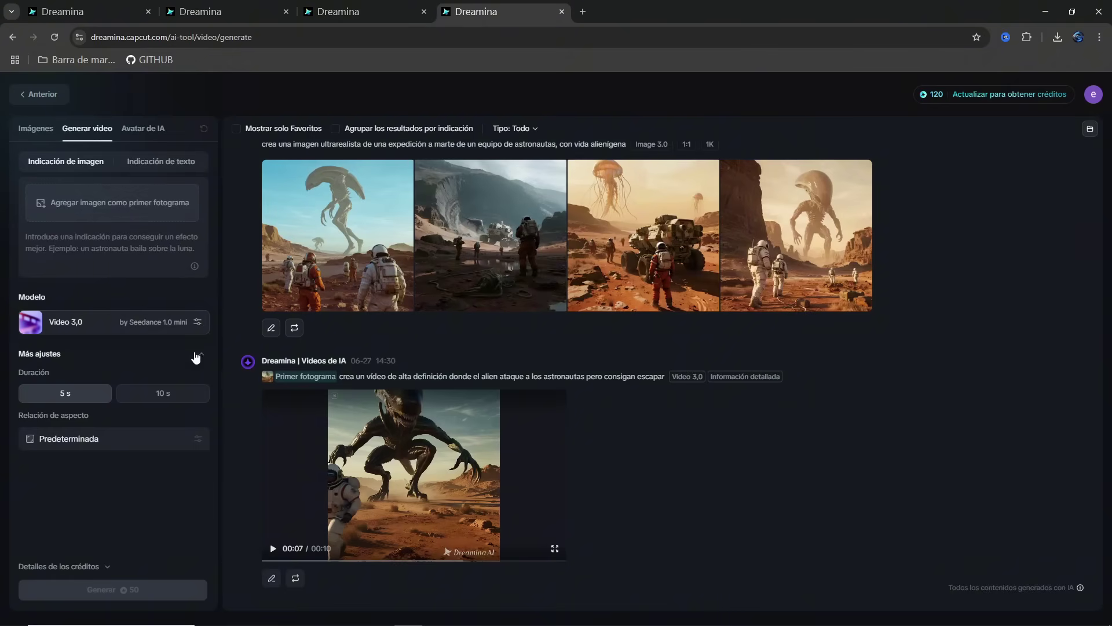
{"action": "left_click", "coordinate": [335, 424]}
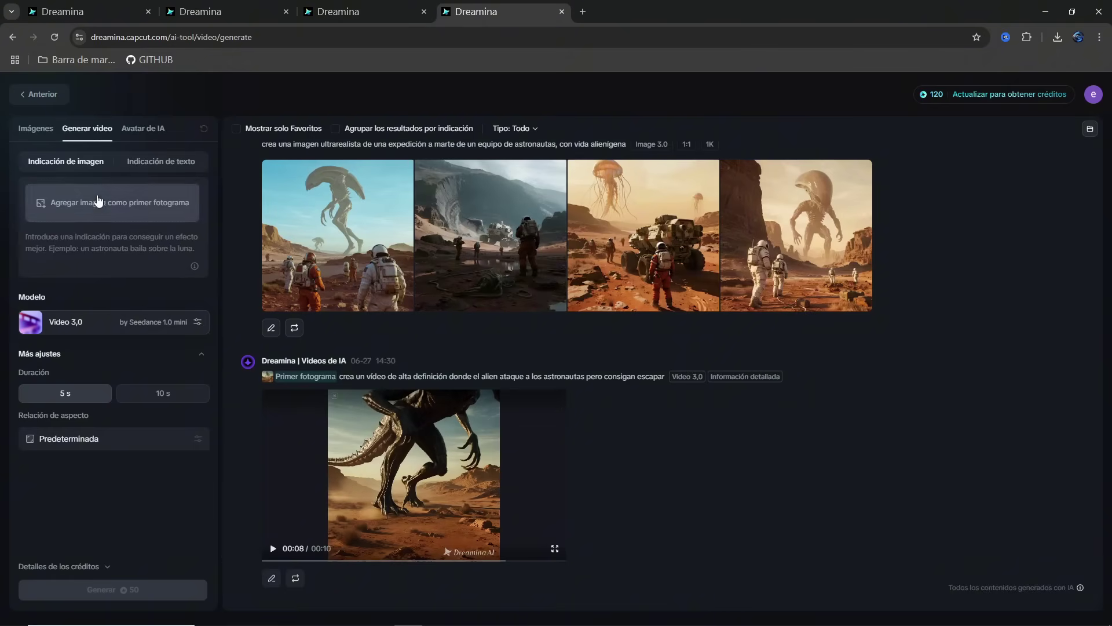
Look at the video generator's image-prompt and text-prompt modes, and switch to the AI avatar generator.
{"action": "left_click", "coordinate": [143, 251]}
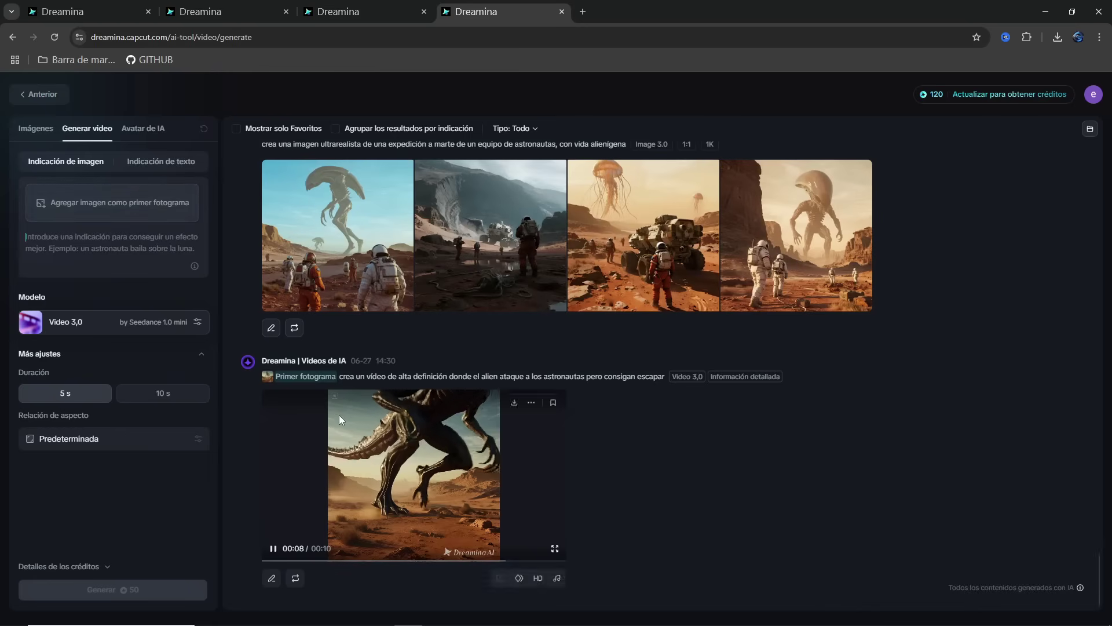
{"action": "left_click", "coordinate": [138, 164]}
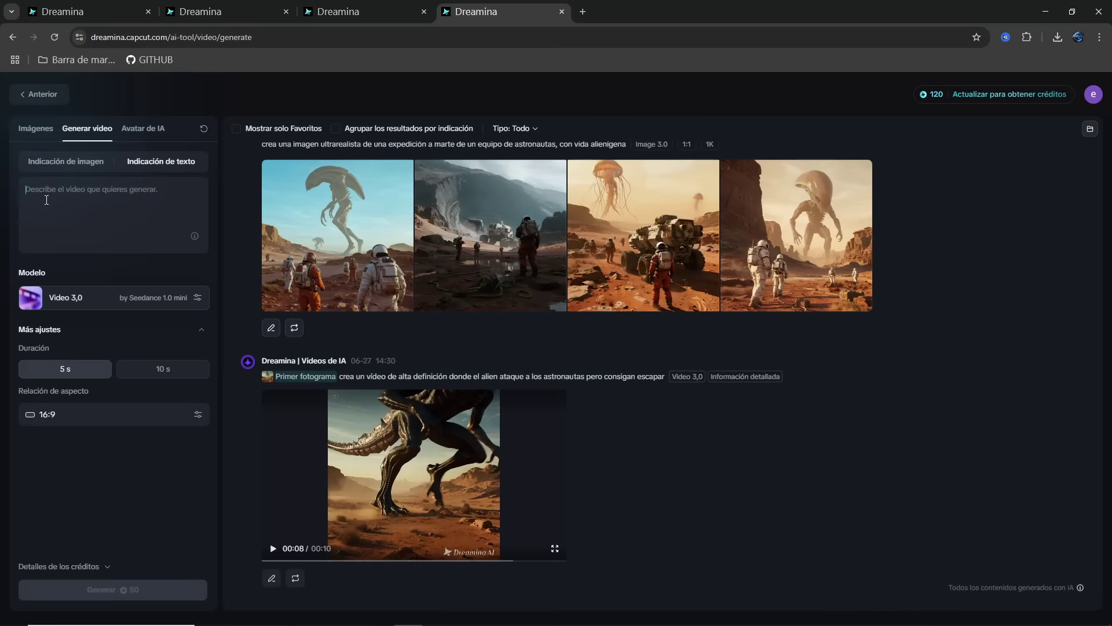
{"action": "left_click", "coordinate": [141, 128]}
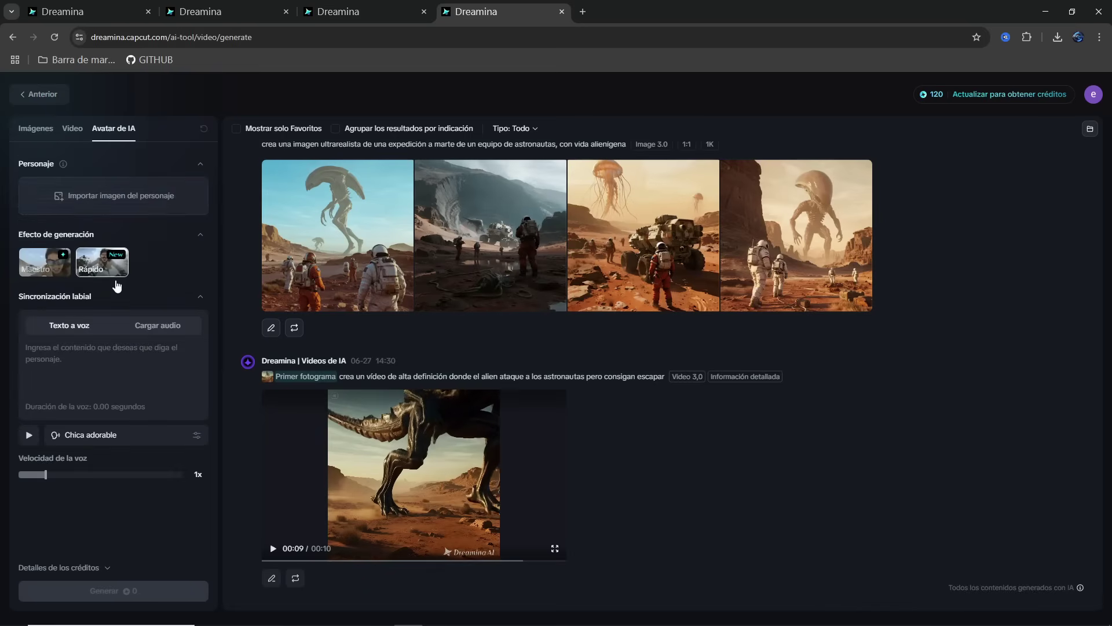
Find the earlier lip-sync video of two astronauts playing chess in the generation history and preview it.
{"action": "scroll", "coordinate": [892, 419], "scroll_direction": "up", "scroll_amount": 15}
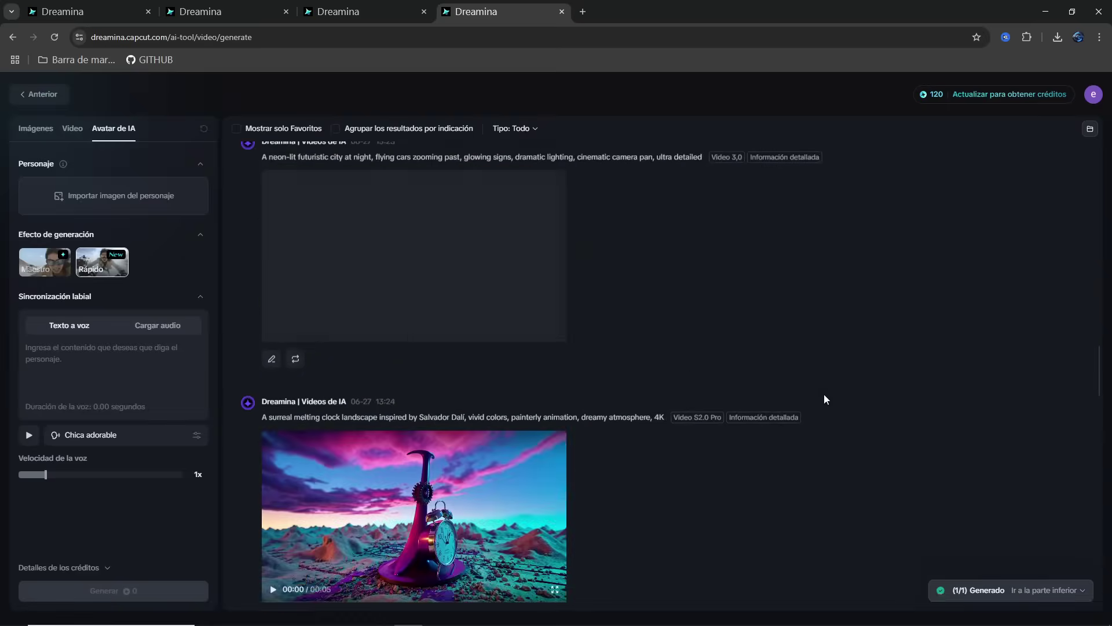
{"action": "scroll", "coordinate": [805, 385], "scroll_direction": "up", "scroll_amount": 6}
{"action": "mouse_move", "coordinate": [529, 443]}
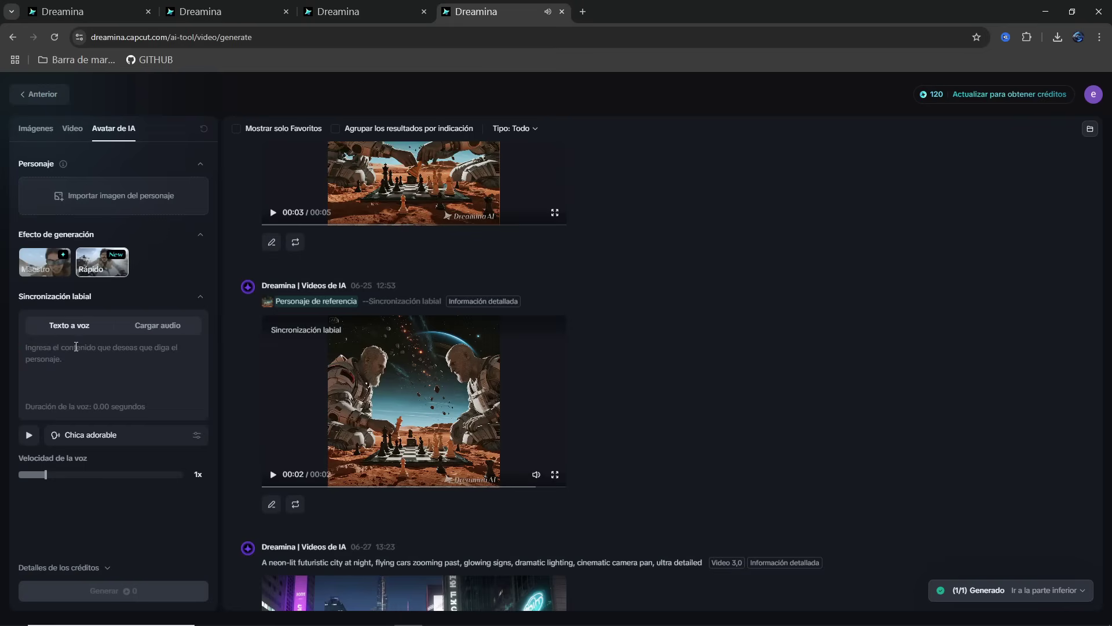
Examine the avatar's voice setting and the Maestro and Rápido generation effects.
{"action": "left_click", "coordinate": [127, 440]}
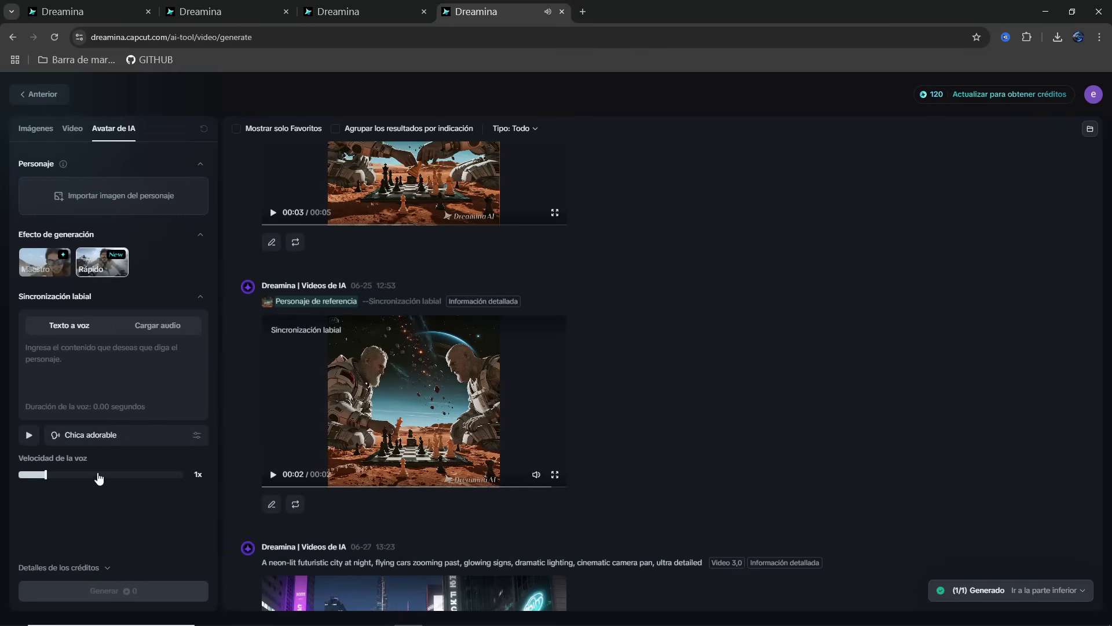
{"action": "mouse_move", "coordinate": [37, 273]}
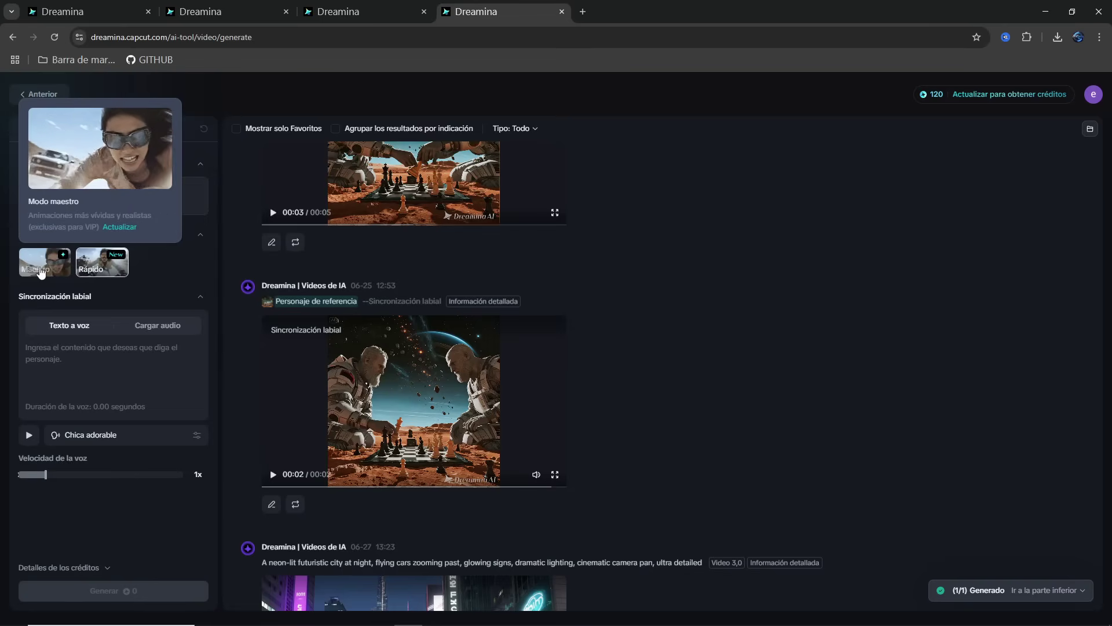
{"action": "mouse_move", "coordinate": [118, 263]}
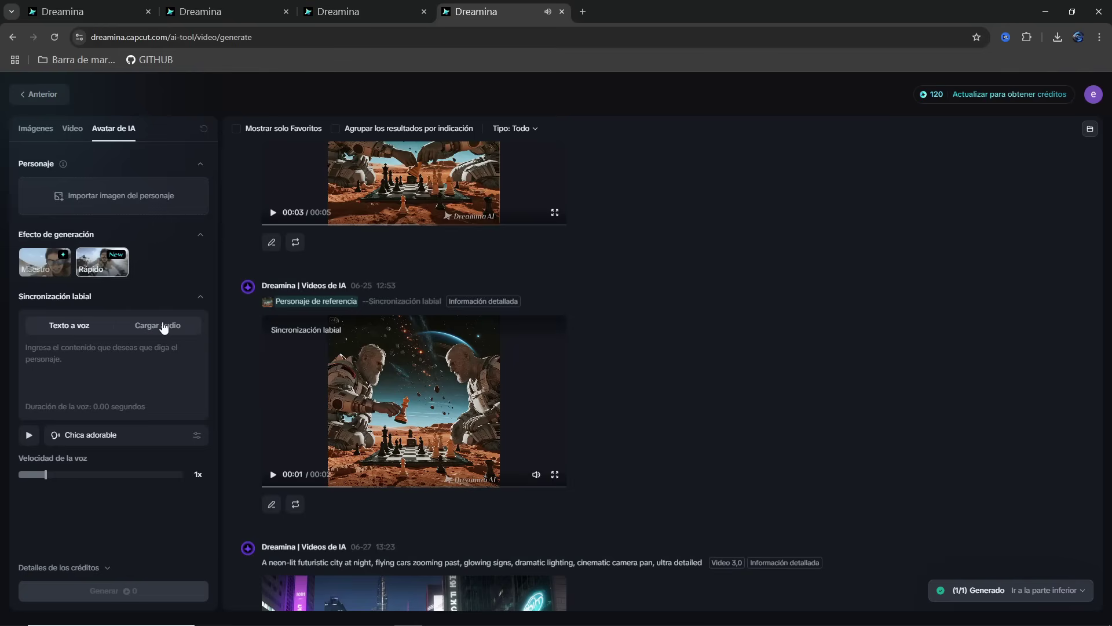
Compare the lip-sync modes Cargar audio and Texto a voz, ending with the speech text field of Texto a voz.
{"action": "left_click", "coordinate": [162, 327]}
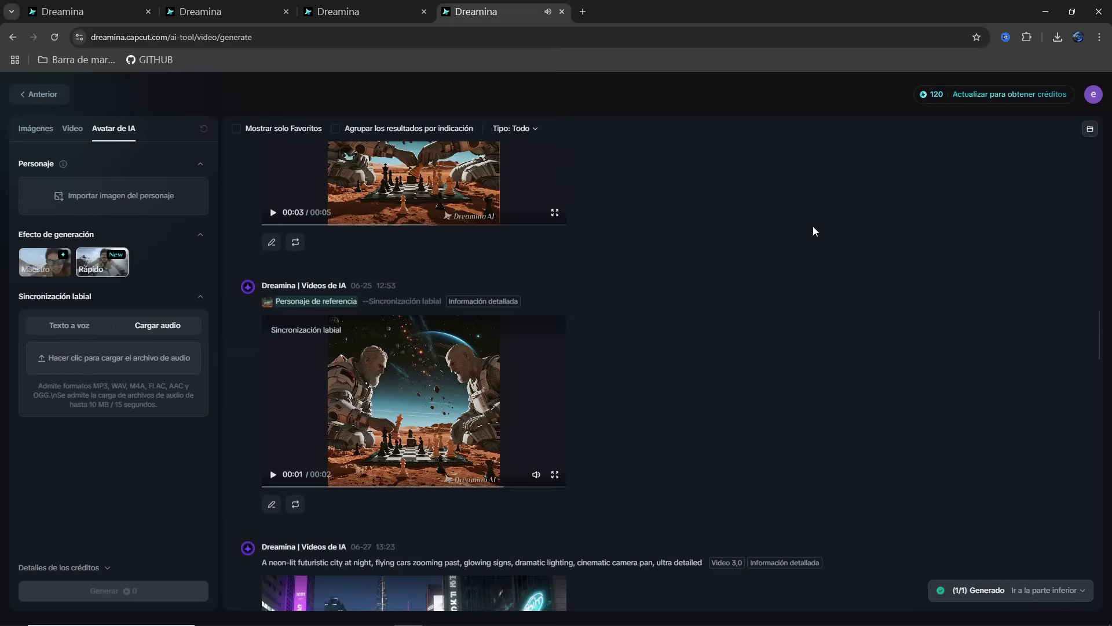
{"action": "left_click", "coordinate": [92, 323]}
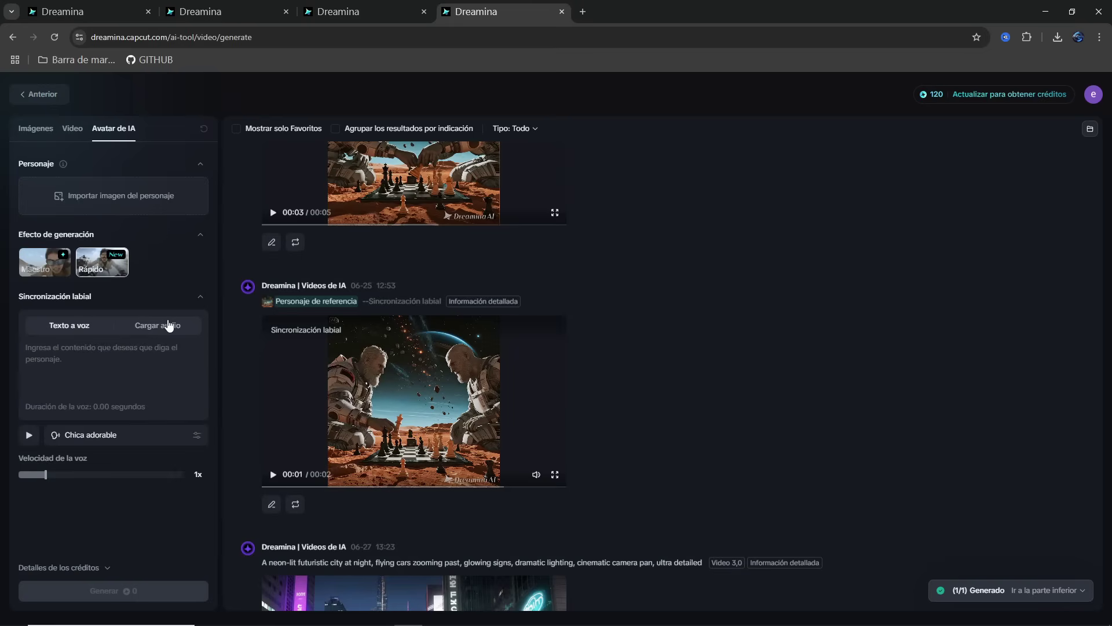
{"action": "left_click", "coordinate": [170, 326]}
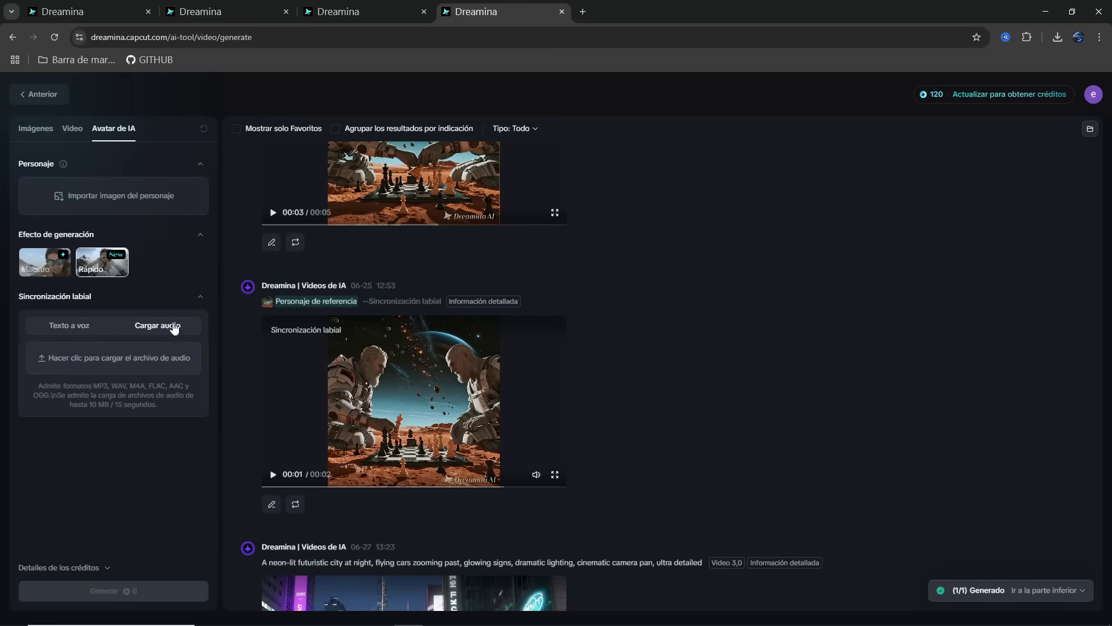
{"action": "left_click", "coordinate": [90, 326]}
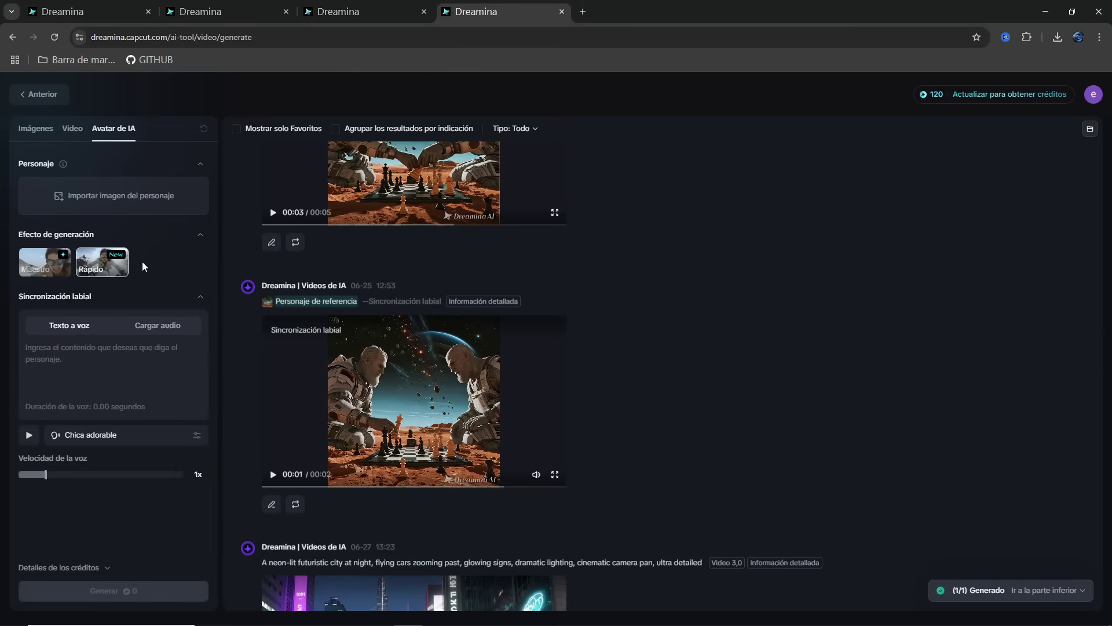
{"action": "left_click", "coordinate": [74, 357]}
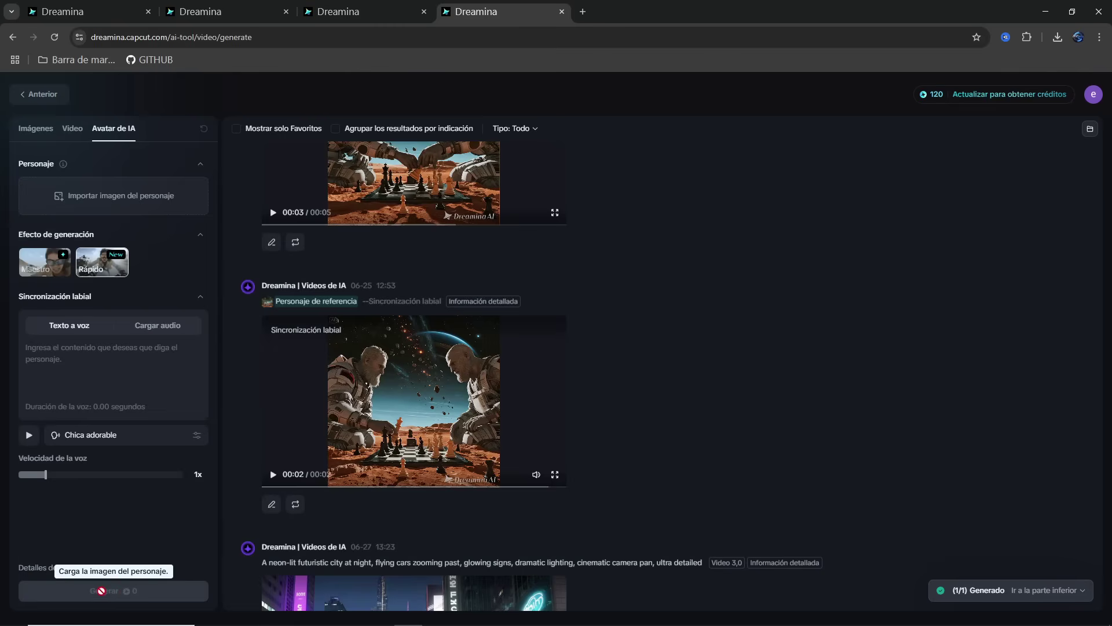
Compare the available credits of the Dreamina accounts across the four open browser tabs.
{"action": "mouse_move", "coordinate": [937, 99]}
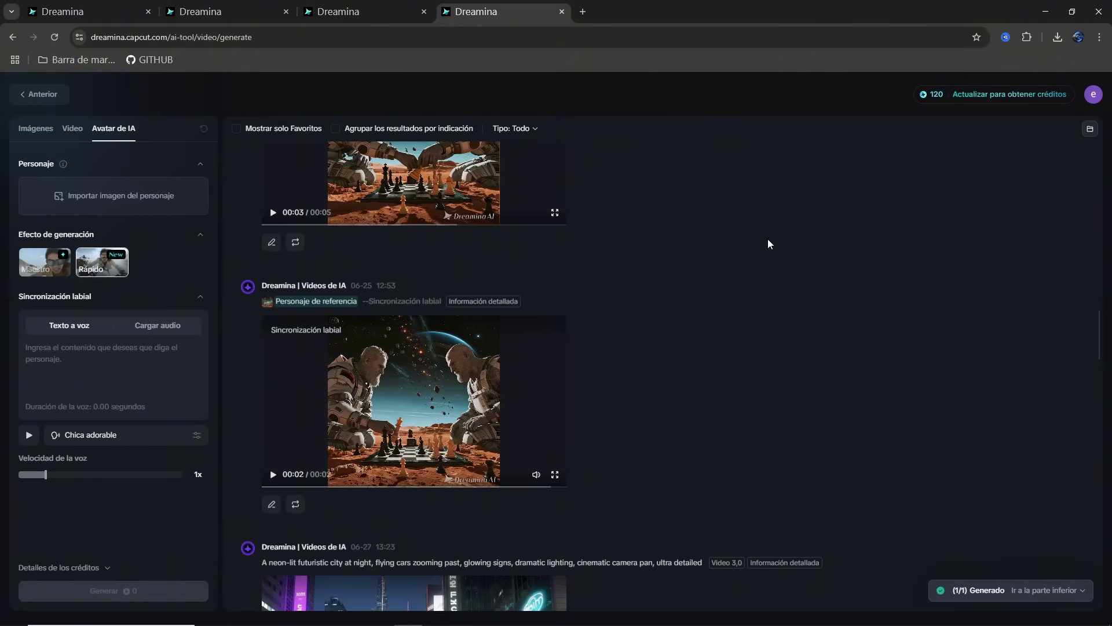
{"action": "scroll", "coordinate": [760, 237], "scroll_direction": "up", "scroll_amount": 2}
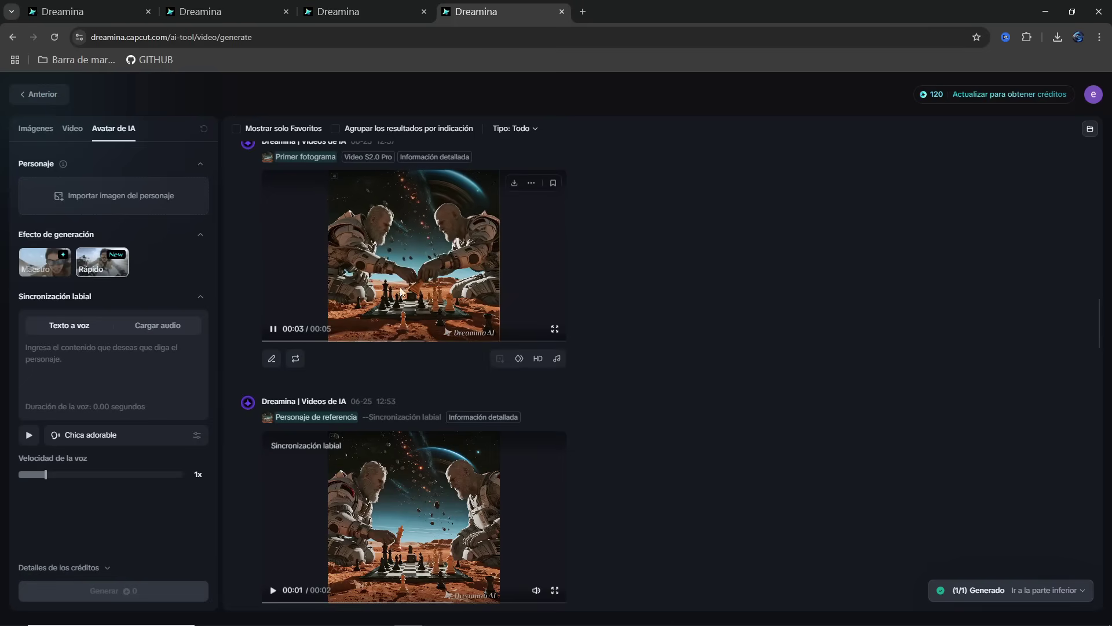
{"action": "left_click", "coordinate": [130, 8]}
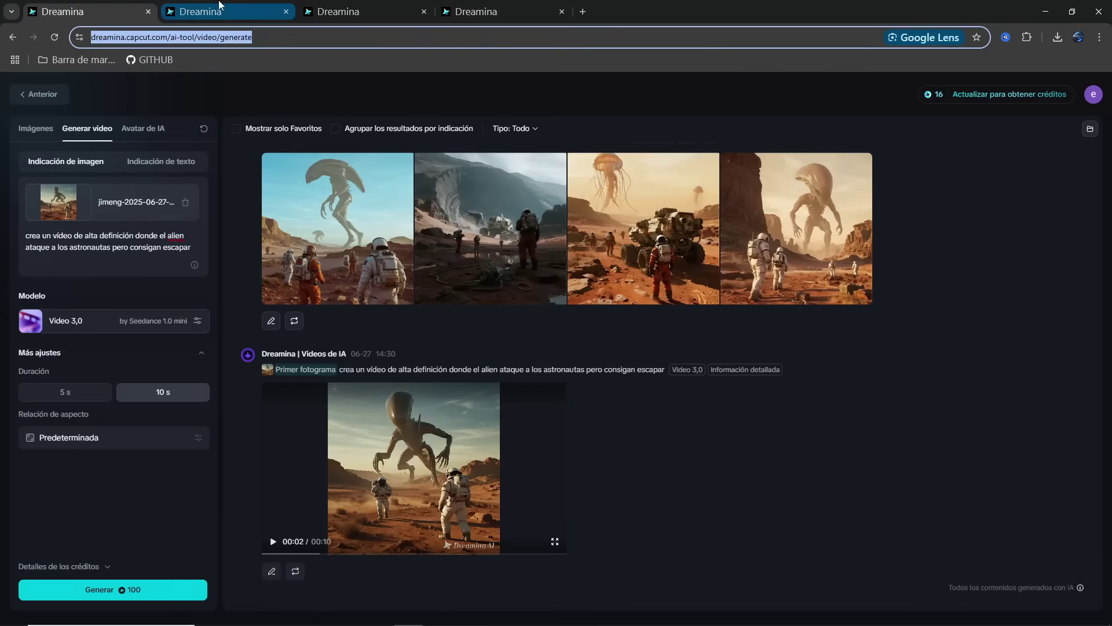
{"action": "left_click", "coordinate": [220, 7]}
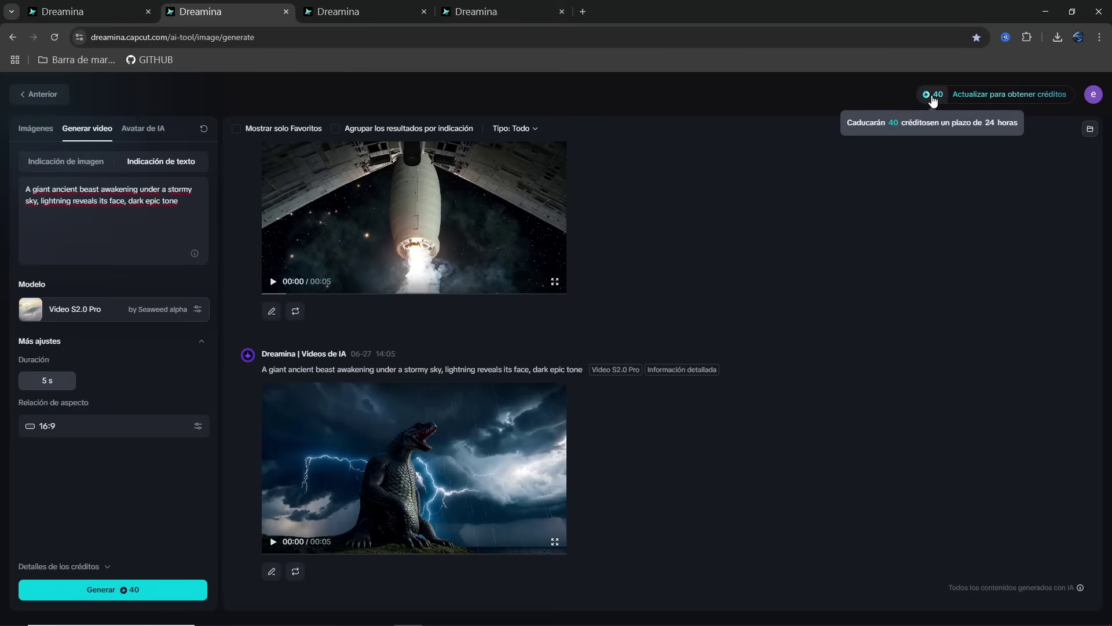
{"action": "left_click", "coordinate": [358, 12]}
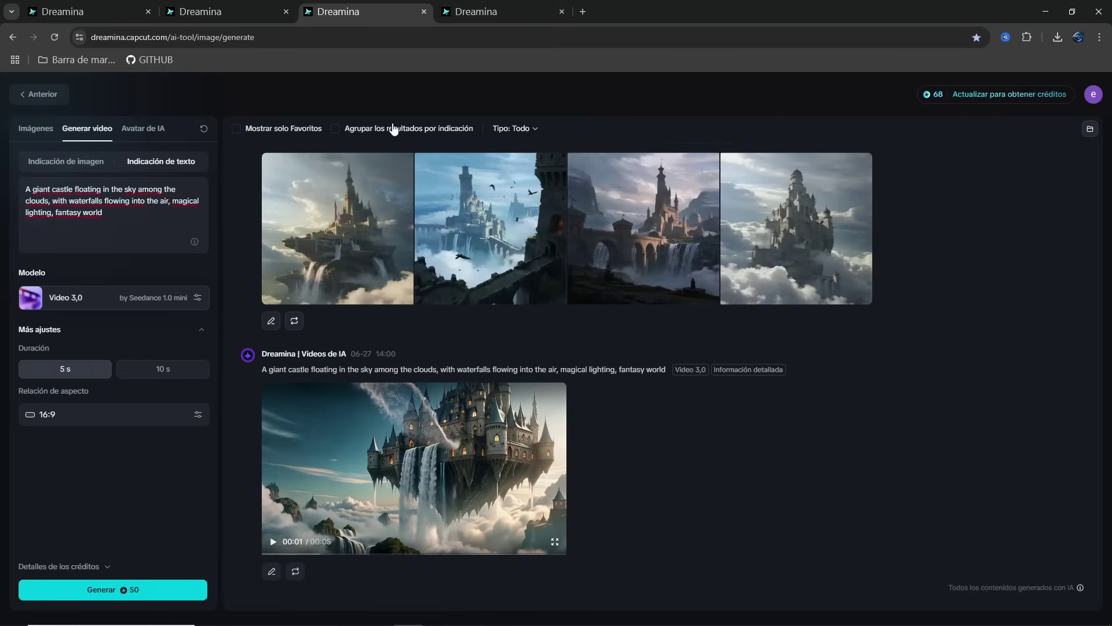
{"action": "left_click", "coordinate": [491, 14]}
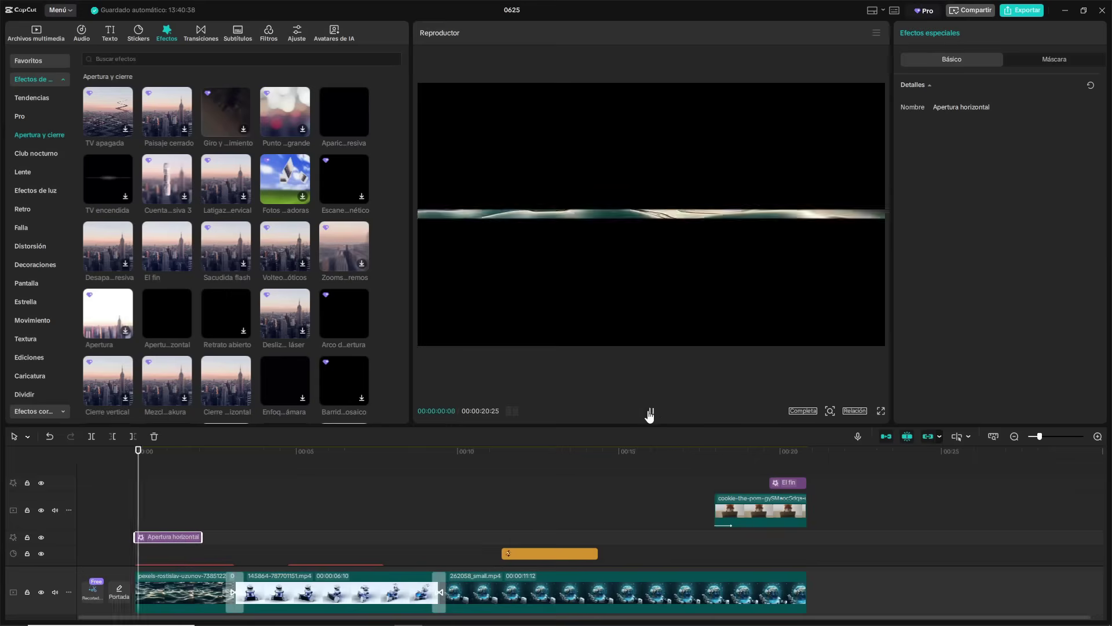
Switch to CapCut, preview the edited 0625 project, and look through the music categories of the audio library.
{"action": "left_click", "coordinate": [651, 411]}
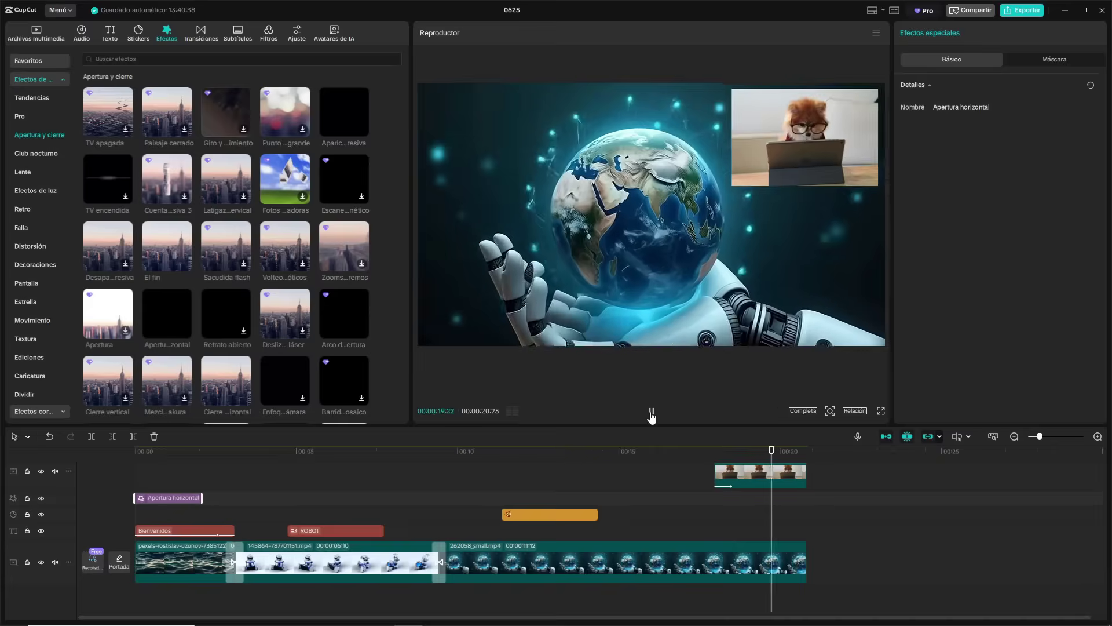
{"action": "left_click", "coordinate": [651, 411]}
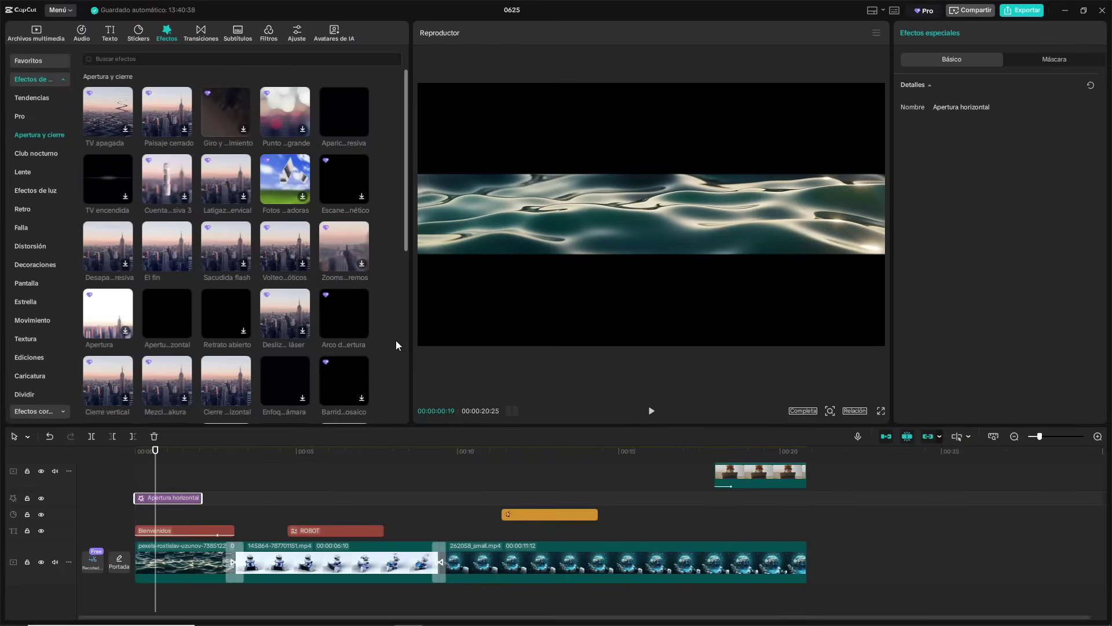
{"action": "left_click", "coordinate": [82, 32]}
{"action": "scroll", "coordinate": [163, 297], "scroll_direction": "down", "scroll_amount": 3}
{"action": "left_click", "coordinate": [47, 154]}
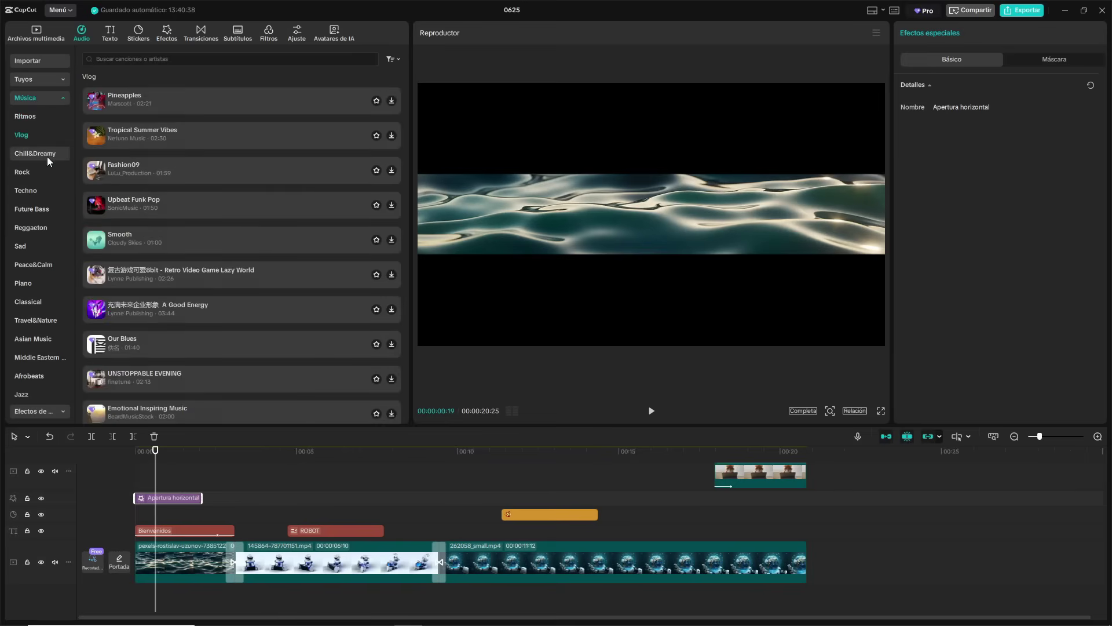
{"action": "left_click", "coordinate": [53, 62]}
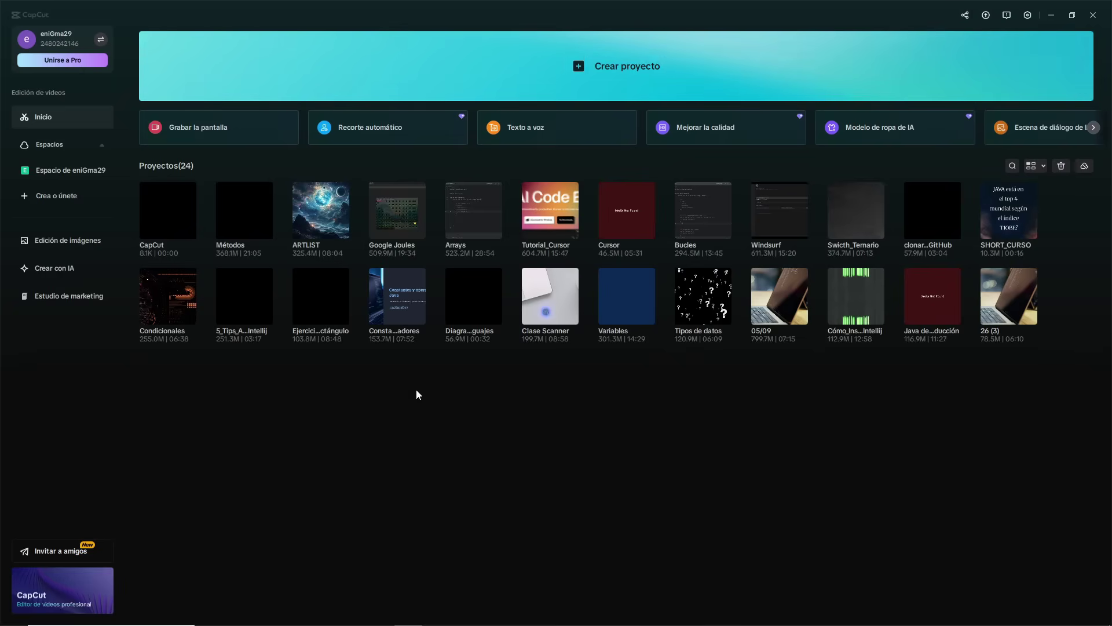
Create a new image in CapCut's image editor and apply the Classic Delicious Burger template.
{"action": "left_click", "coordinate": [49, 243]}
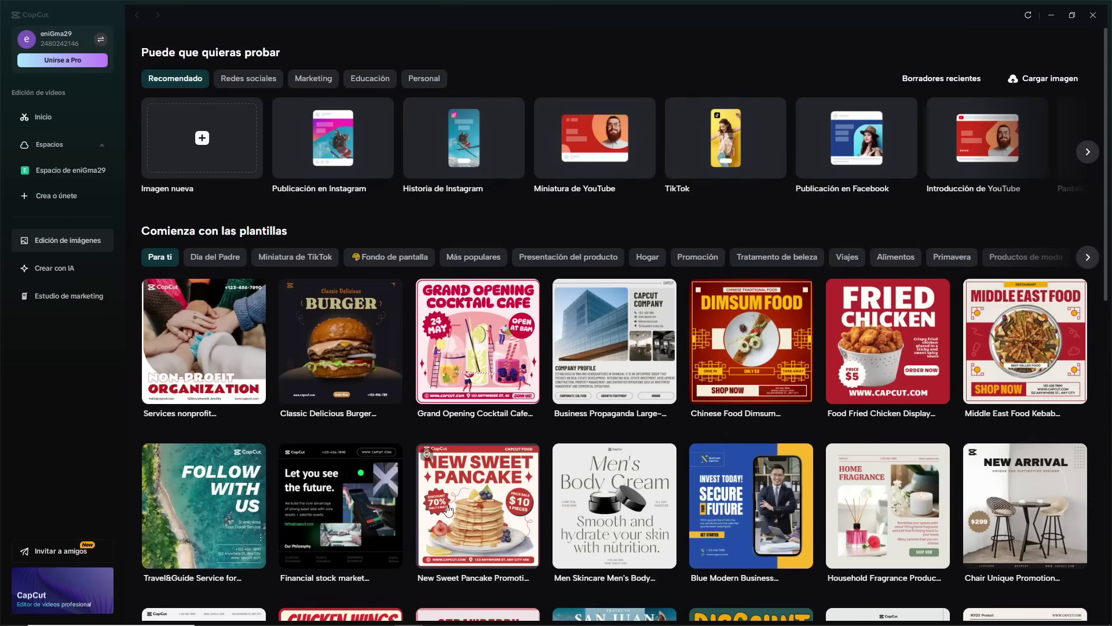
{"action": "left_click", "coordinate": [202, 140]}
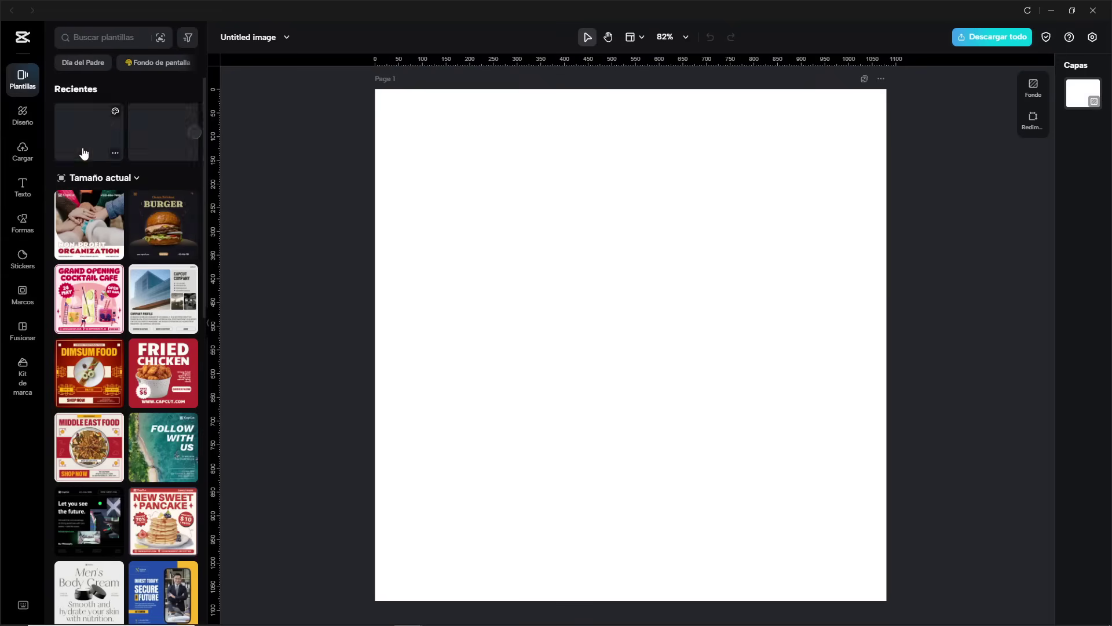
{"action": "left_click", "coordinate": [151, 238]}
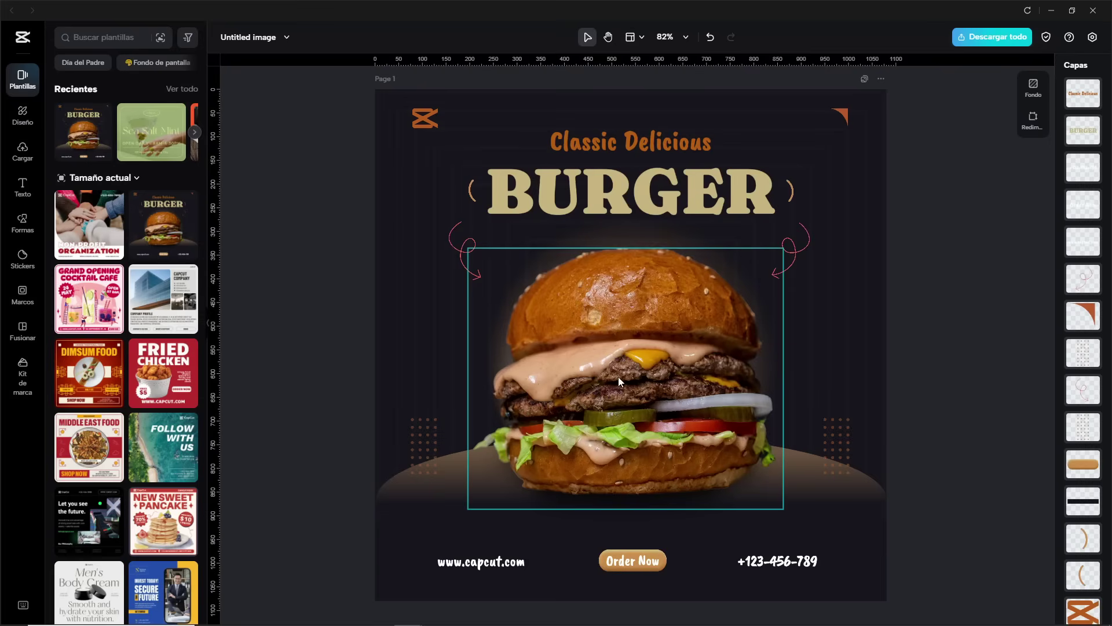
Try the Luz and Coco filters on the burger image and settle on the Retro filter Carmelo.
{"action": "left_click", "coordinate": [637, 384]}
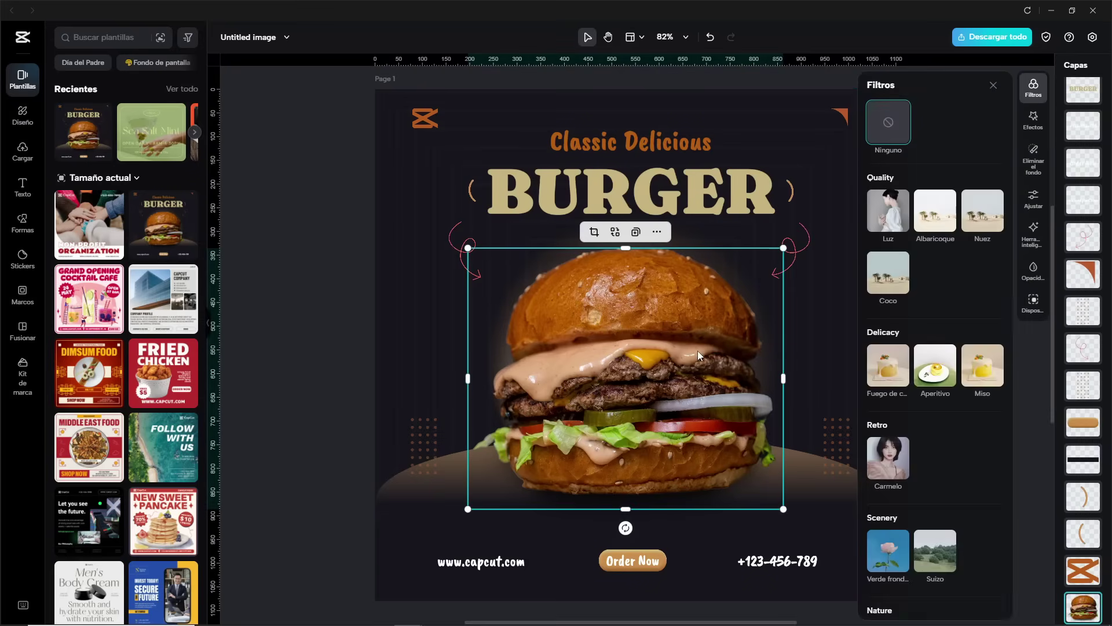
{"action": "left_click", "coordinate": [888, 216]}
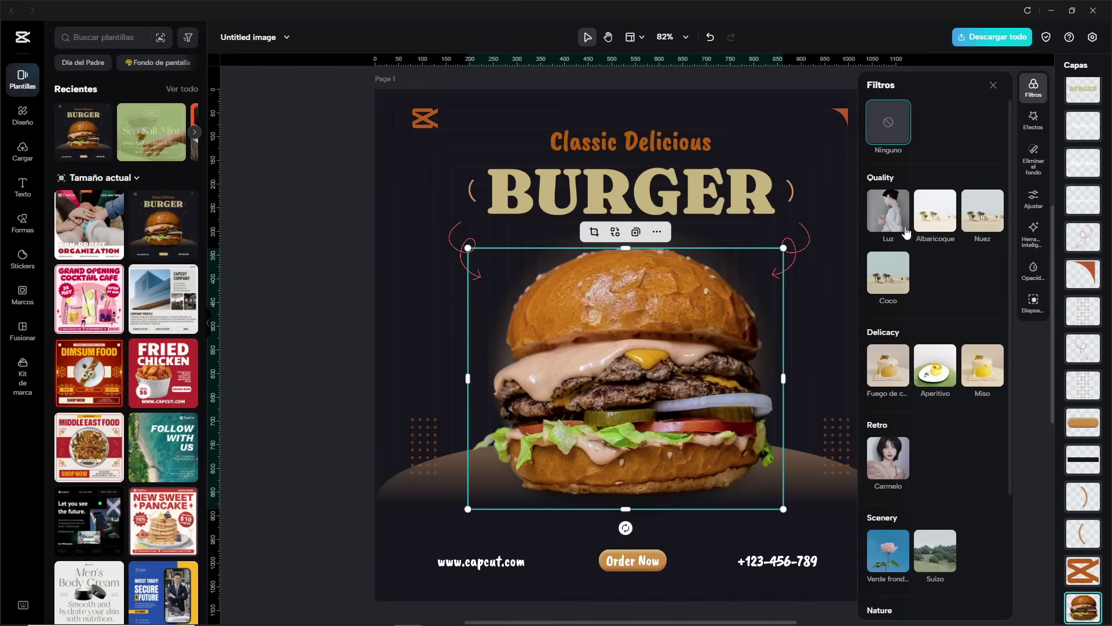
{"action": "left_click", "coordinate": [888, 272]}
{"action": "scroll", "coordinate": [904, 353], "scroll_direction": "down", "scroll_amount": 2}
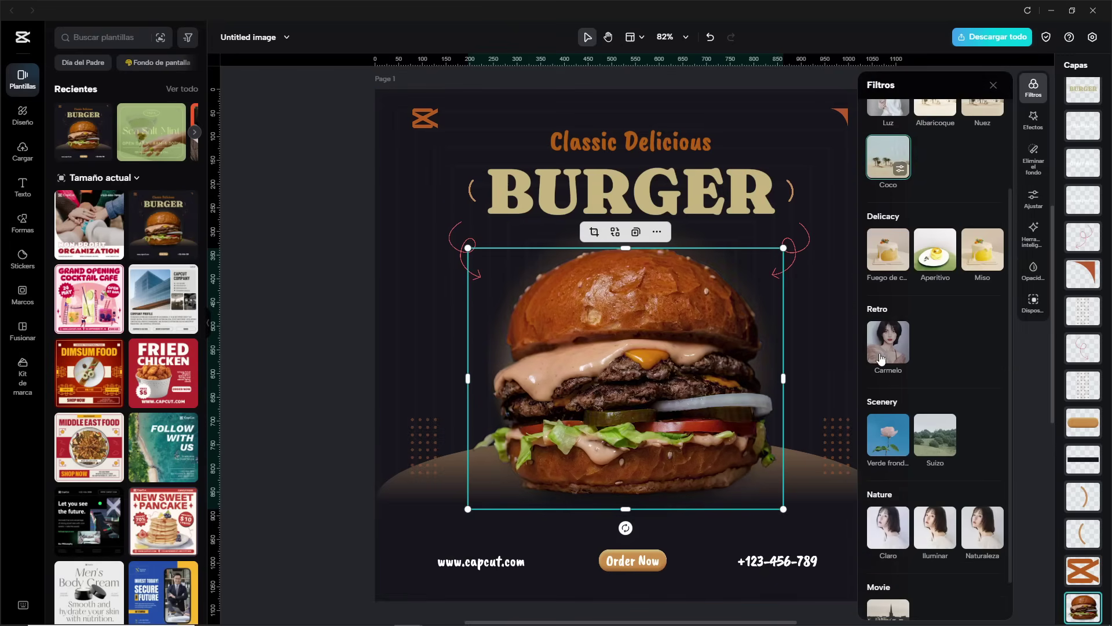
{"action": "left_click", "coordinate": [882, 359]}
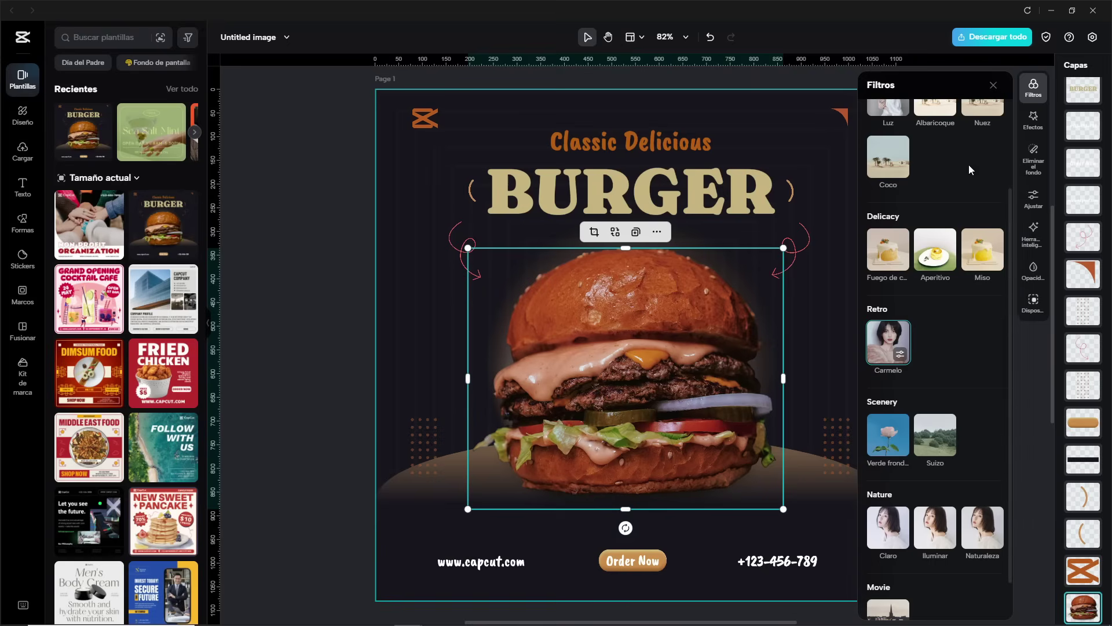
Try the Gran angular effect on the burger image and replace it with the Tenue effect.
{"action": "scroll", "coordinate": [969, 165], "scroll_direction": "down", "scroll_amount": 1}
{"action": "left_click", "coordinate": [1034, 120]}
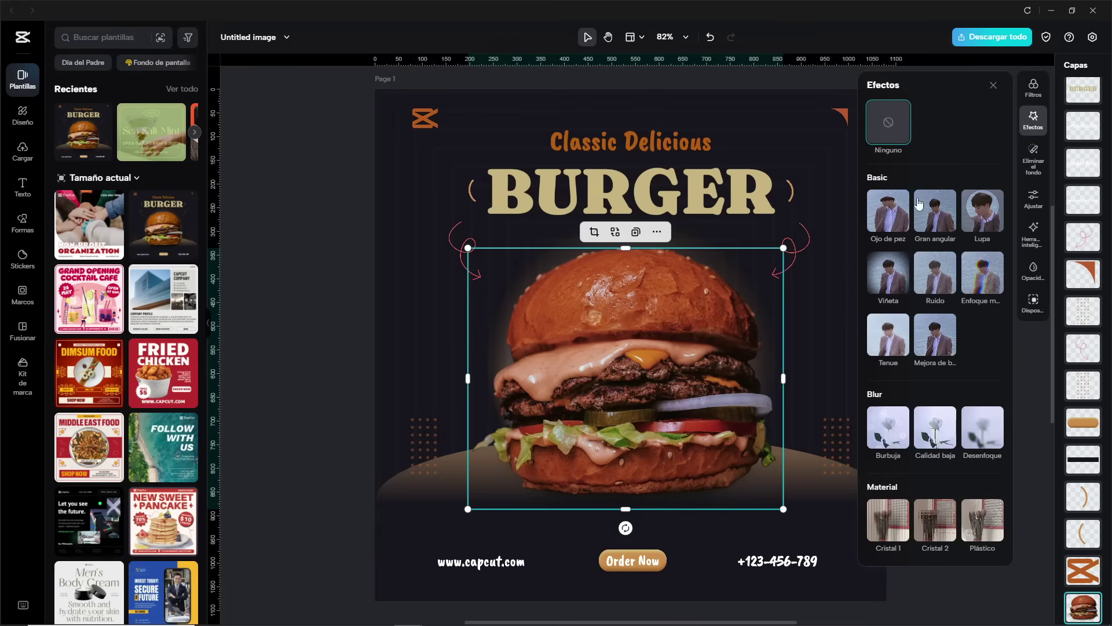
{"action": "left_click", "coordinate": [935, 210]}
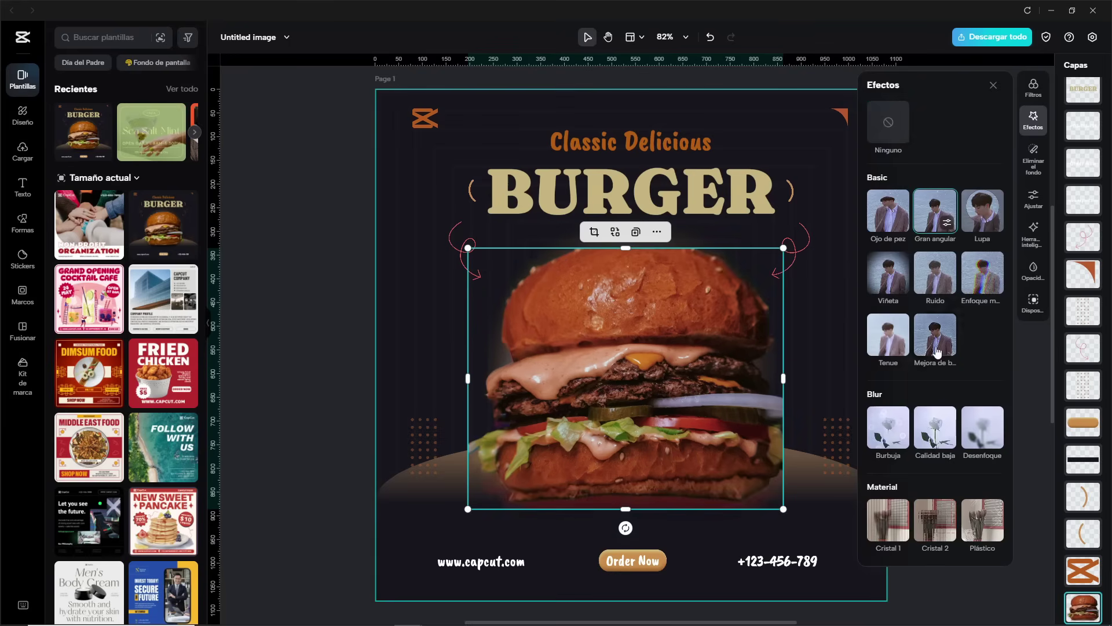
{"action": "left_click", "coordinate": [888, 335]}
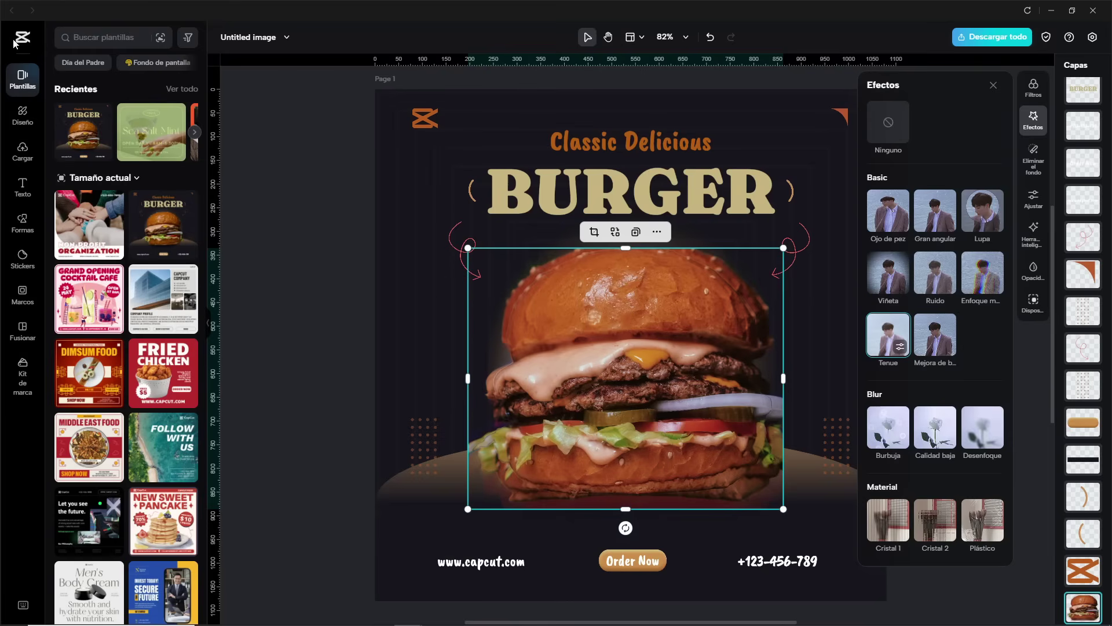
Look at the burger image's background removal, adjustment, smart tool and opacity options, and deselect the image.
{"action": "left_click", "coordinate": [1033, 159]}
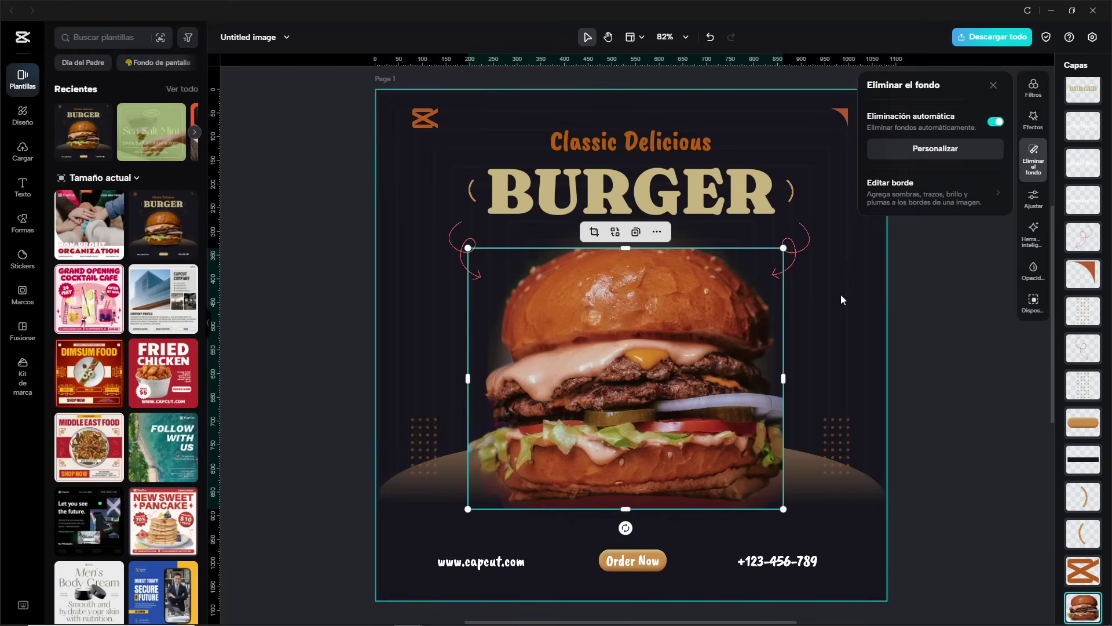
{"action": "left_click", "coordinate": [1034, 200]}
{"action": "left_click", "coordinate": [1035, 244]}
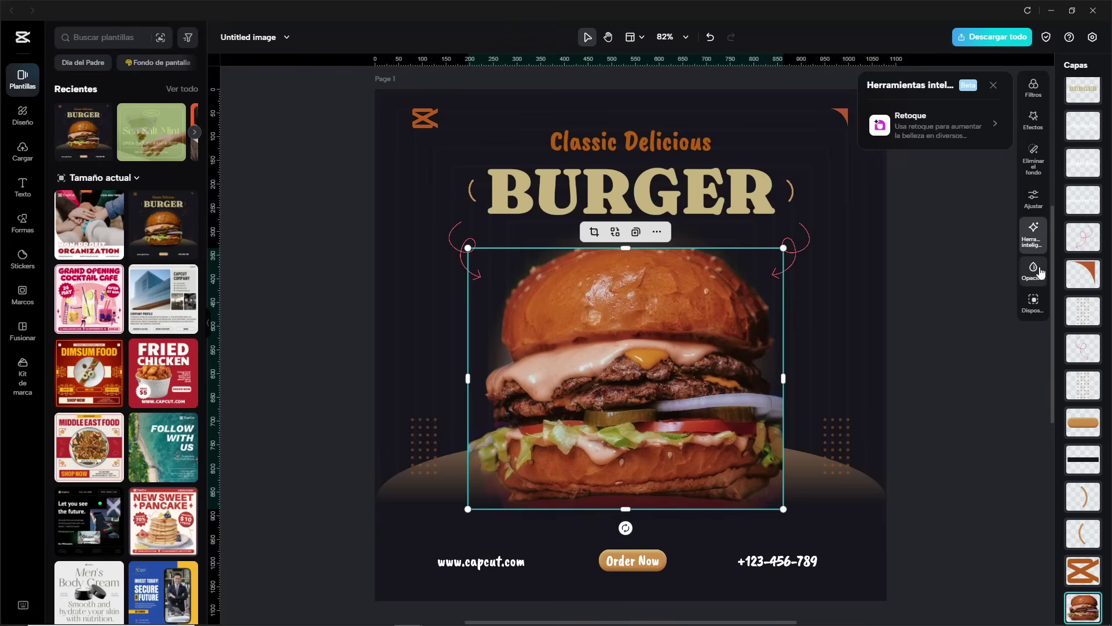
{"action": "left_click", "coordinate": [1034, 272]}
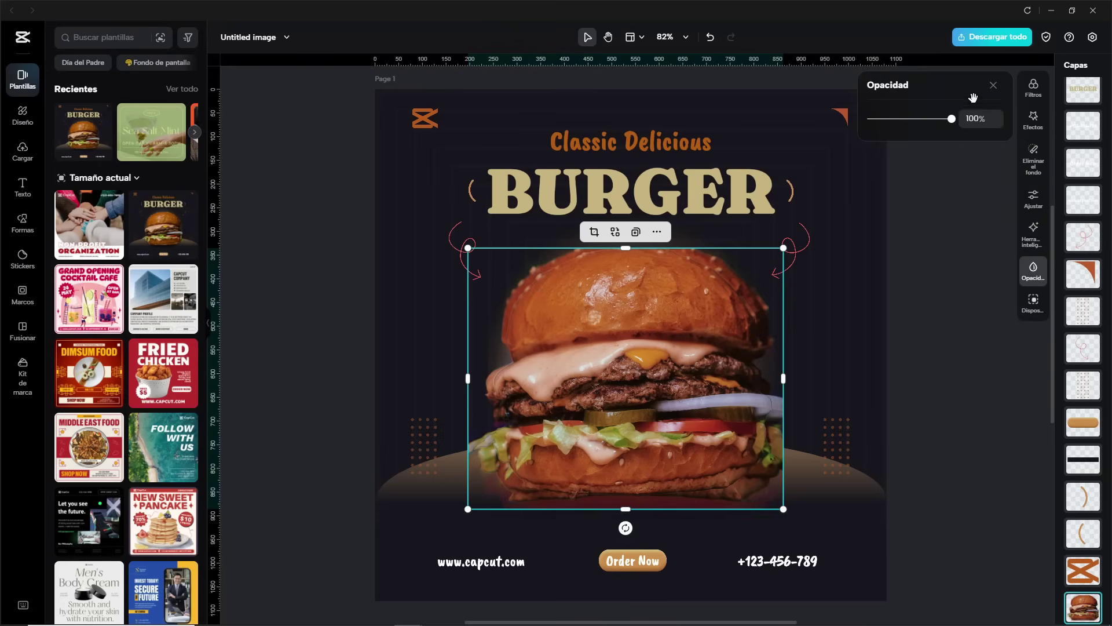
{"action": "left_click", "coordinate": [994, 85]}
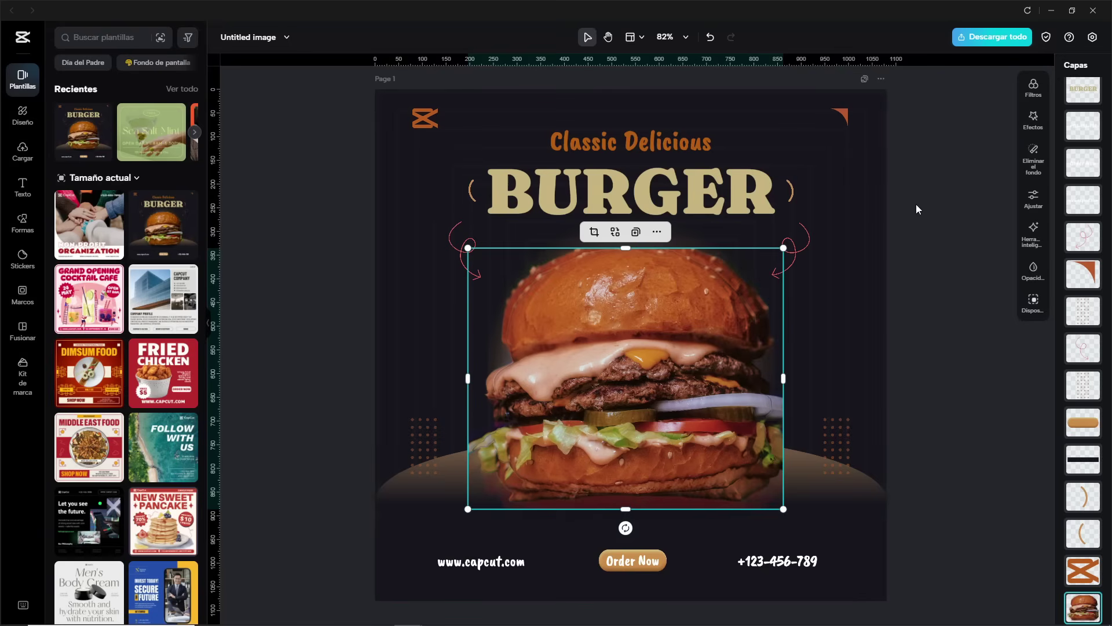
{"action": "left_click", "coordinate": [929, 123]}
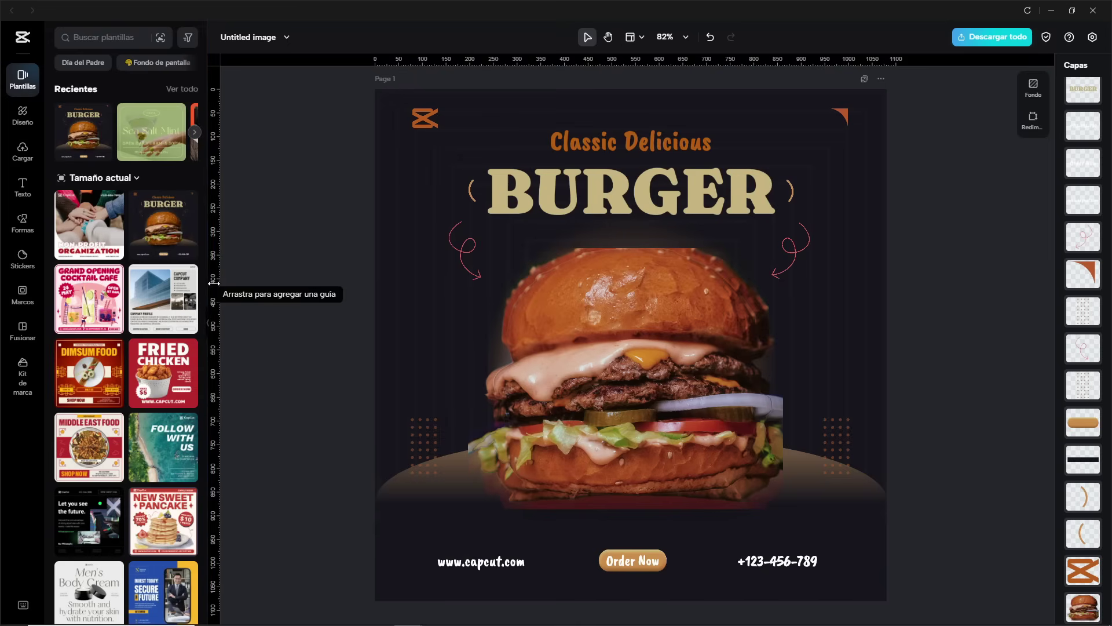
Leave the image editor for the CapCut home screen and open the Crear con IA section.
{"action": "left_click_drag", "start_coordinate": [214, 283], "coordinate": [217, 284]}
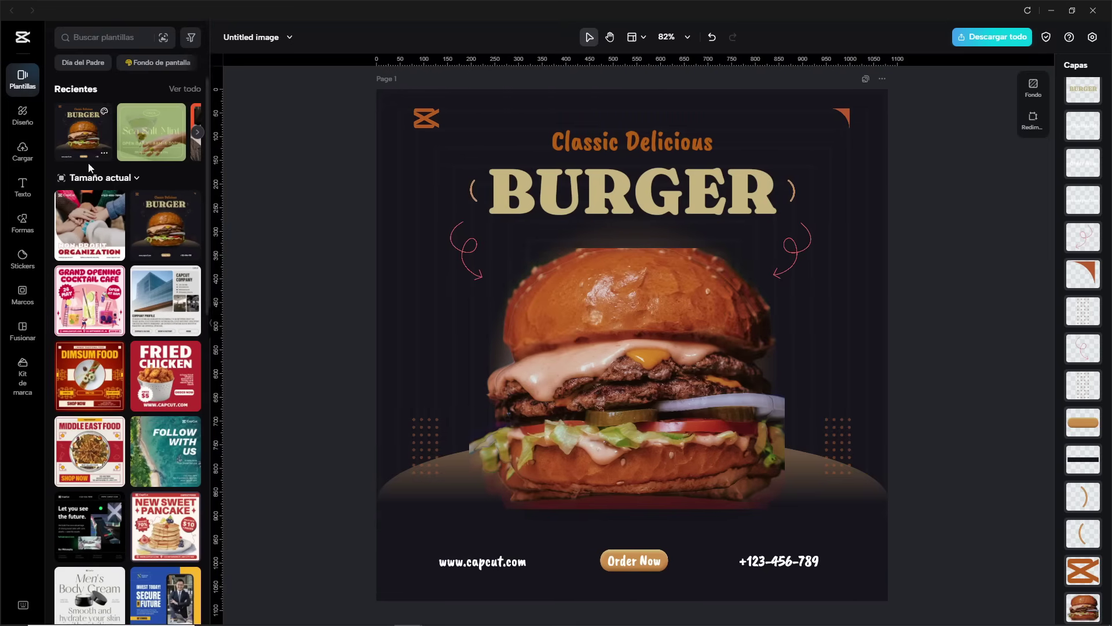
{"action": "left_click", "coordinate": [18, 40]}
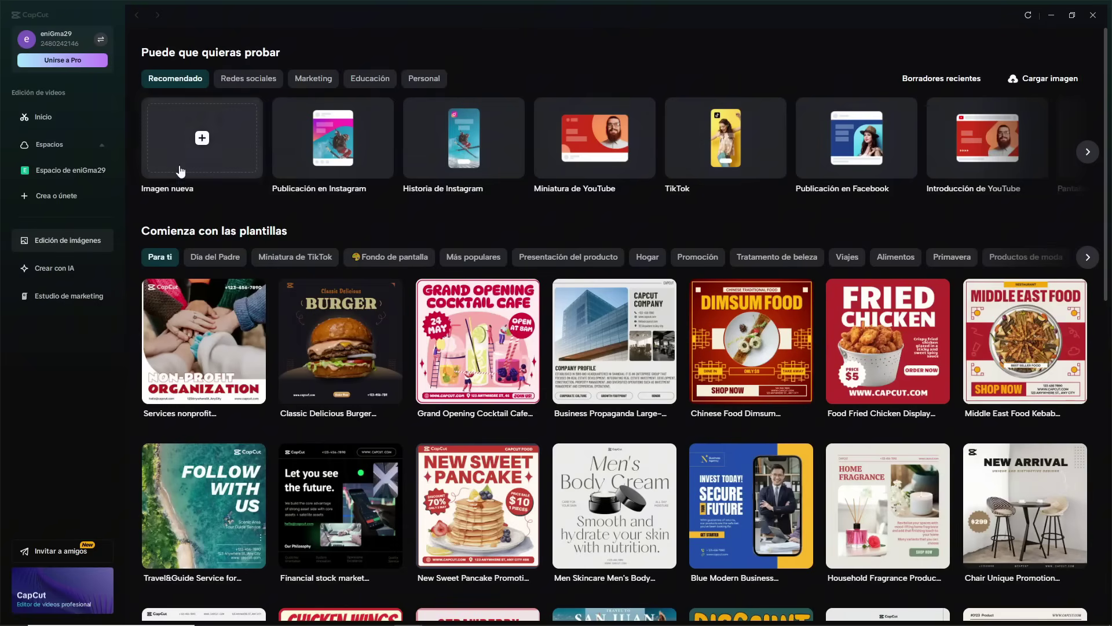
{"action": "left_click", "coordinate": [44, 119]}
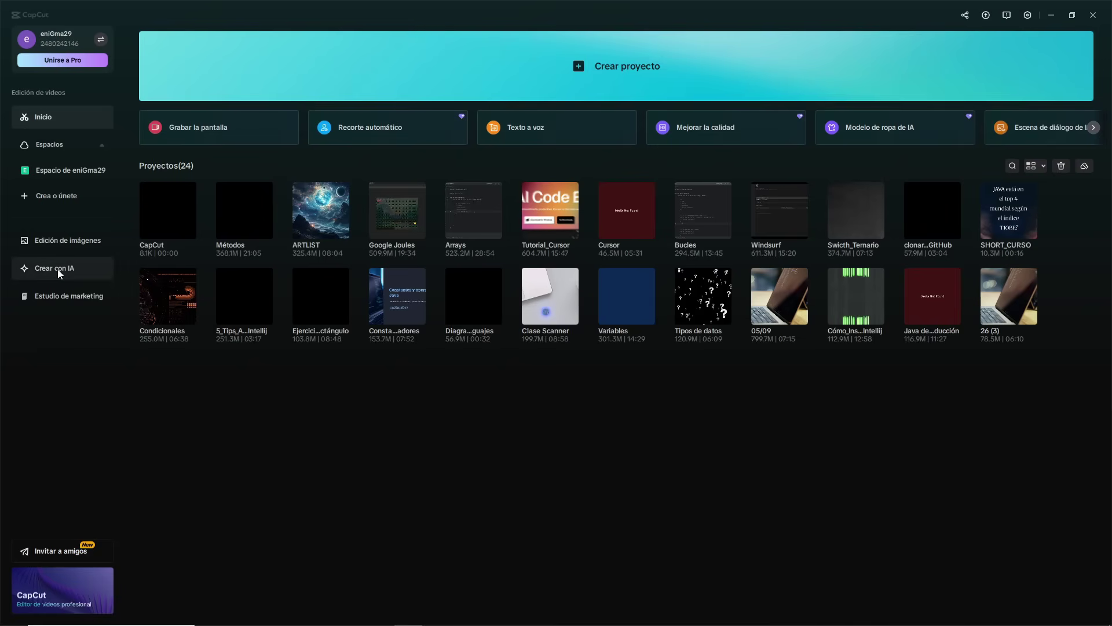
{"action": "left_click", "coordinate": [74, 269]}
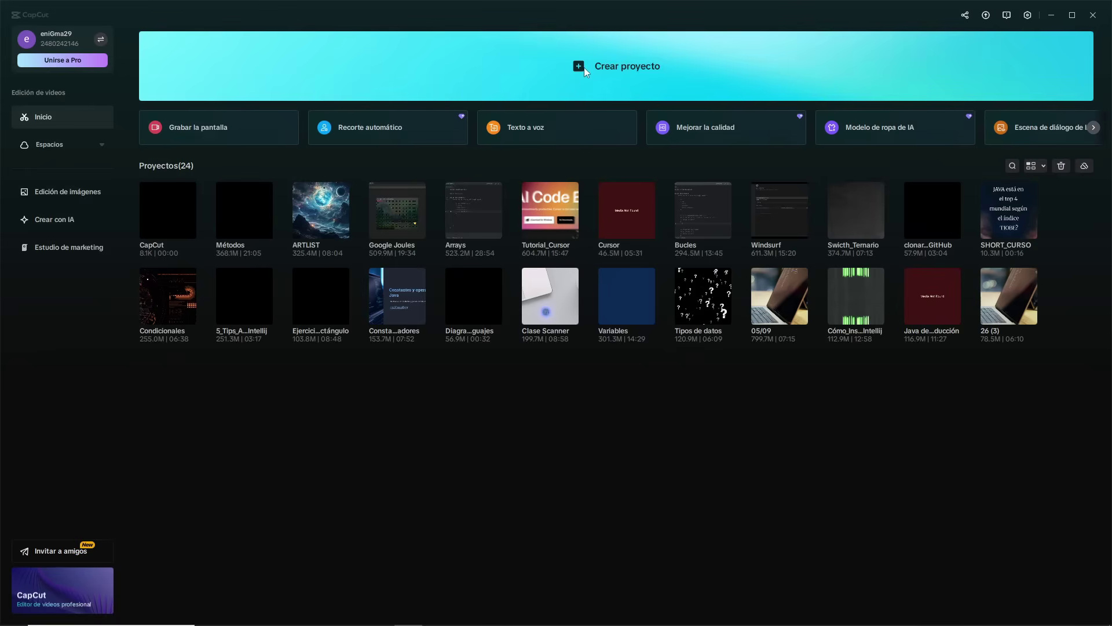
Create a new video project and open the Fondo category of the stock media library.
{"action": "left_click", "coordinate": [579, 68]}
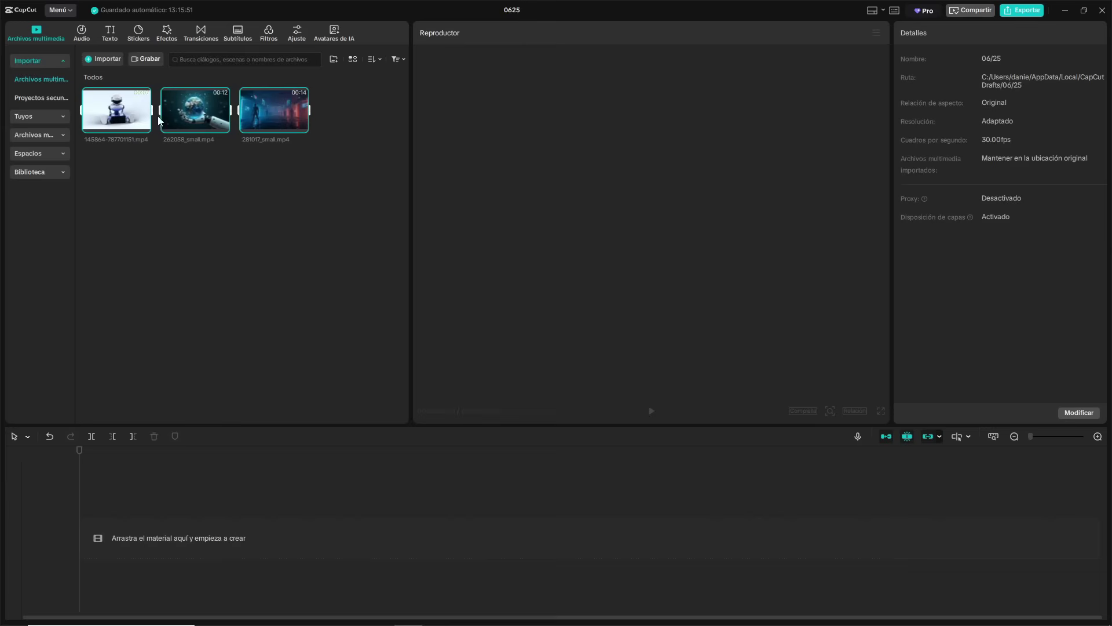
{"action": "mouse_move", "coordinate": [145, 135]}
{"action": "left_click", "coordinate": [44, 169]}
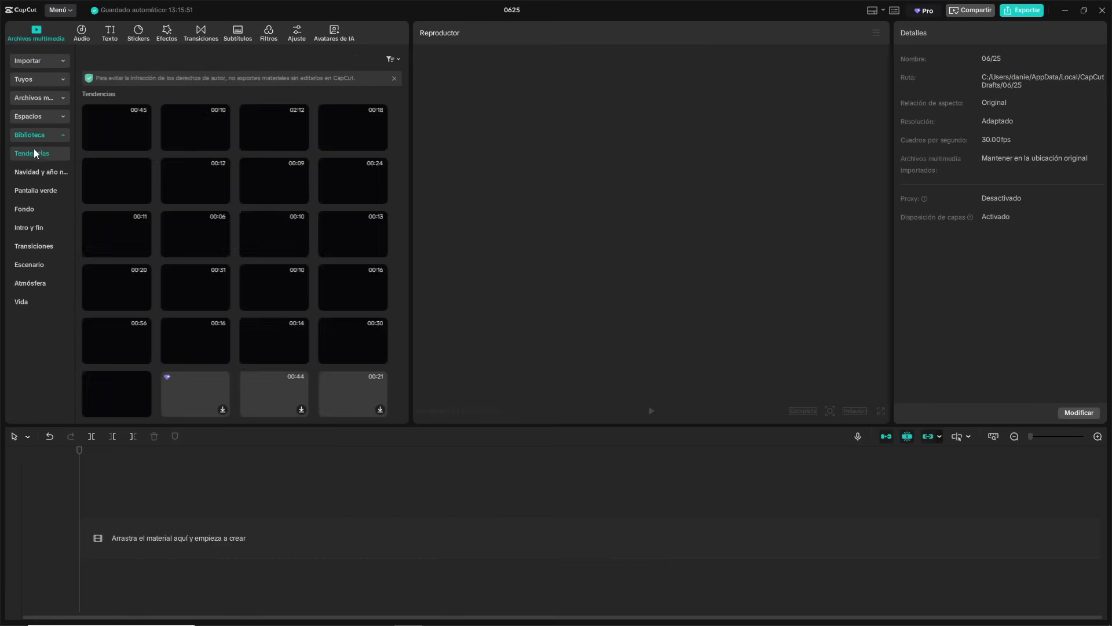
{"action": "left_click", "coordinate": [29, 212]}
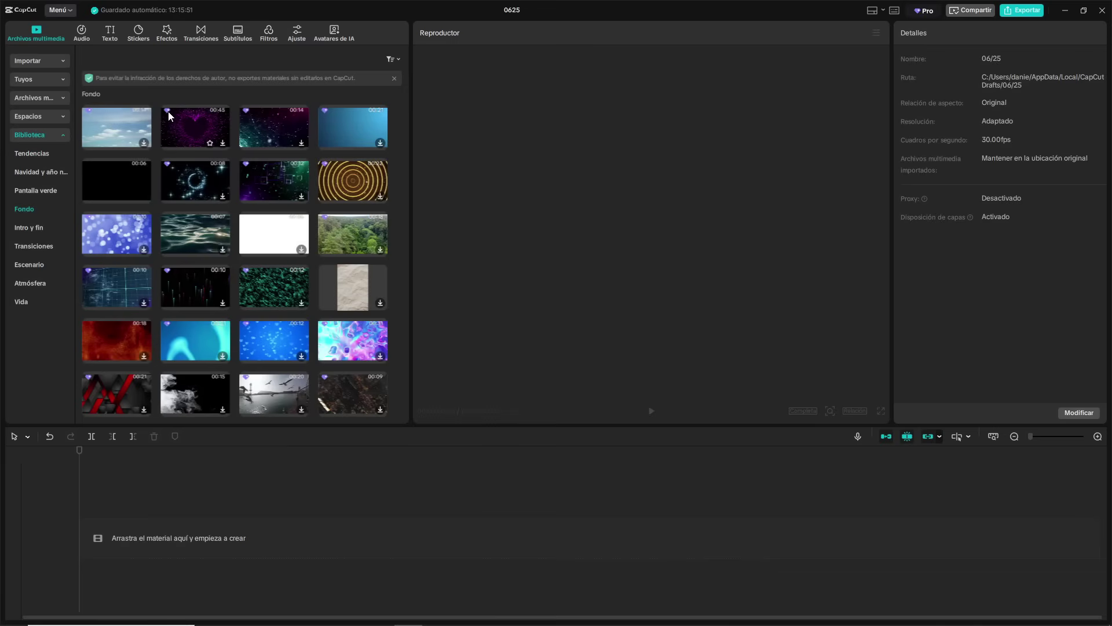
Add the plain black background from the Fondo library to the timeline and select the clip.
{"action": "mouse_move", "coordinate": [119, 172]}
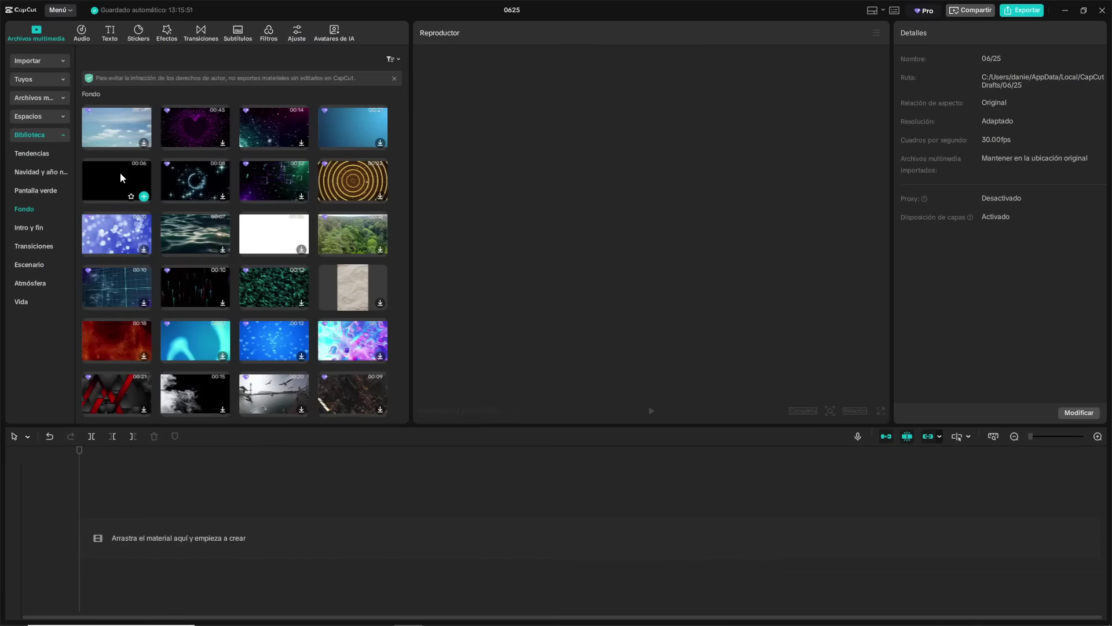
{"action": "left_click", "coordinate": [143, 196]}
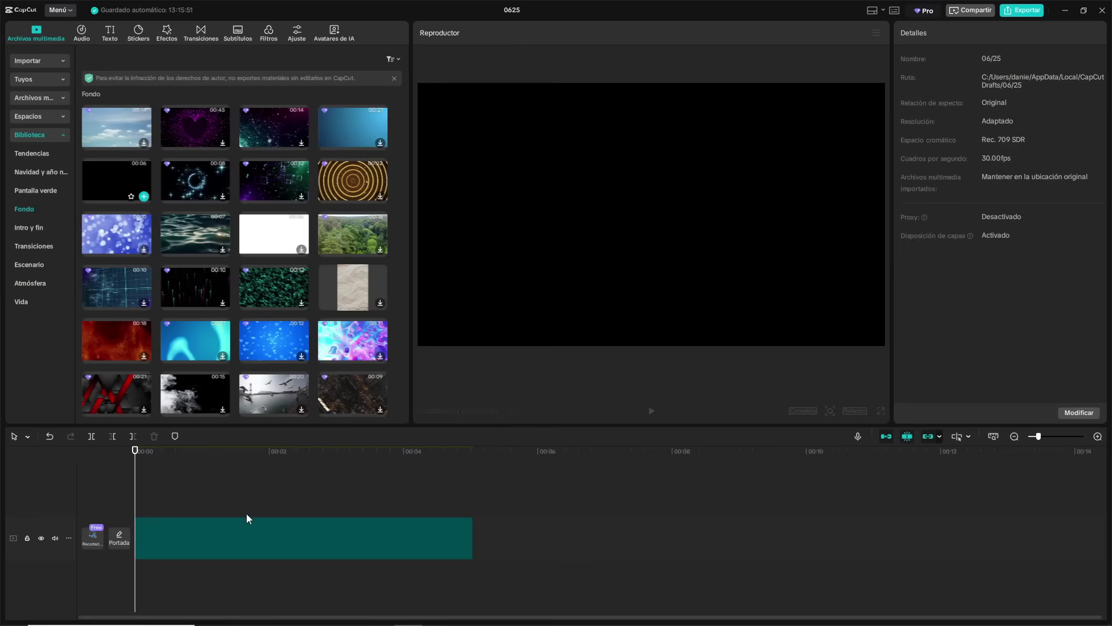
{"action": "left_click", "coordinate": [162, 551]}
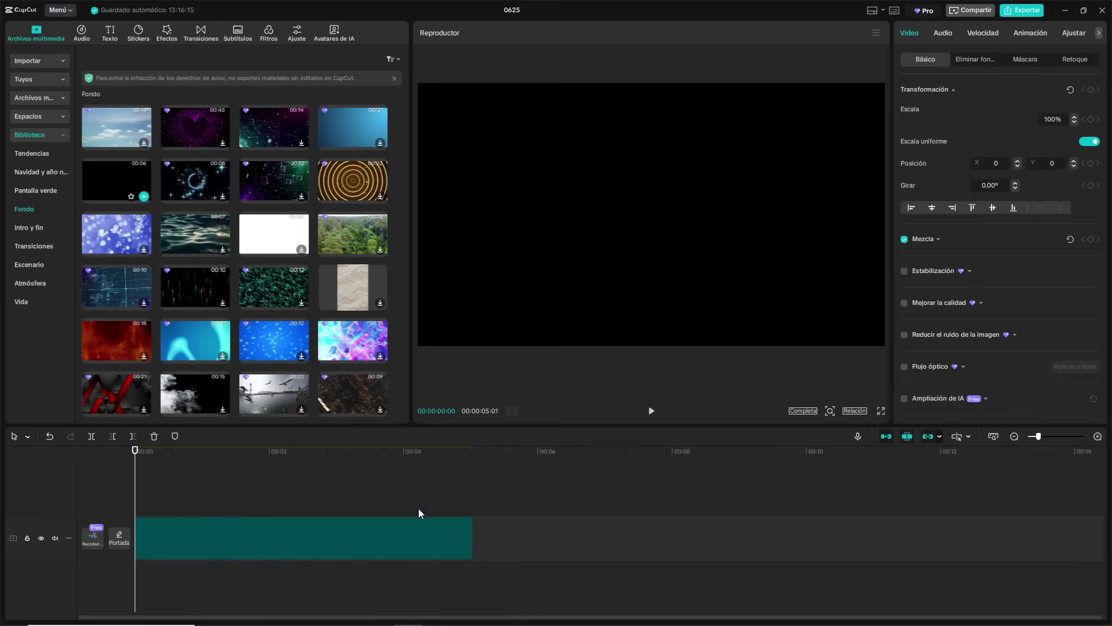
Play the black background clip briefly and delete it from the timeline.
{"action": "left_click", "coordinate": [653, 411]}
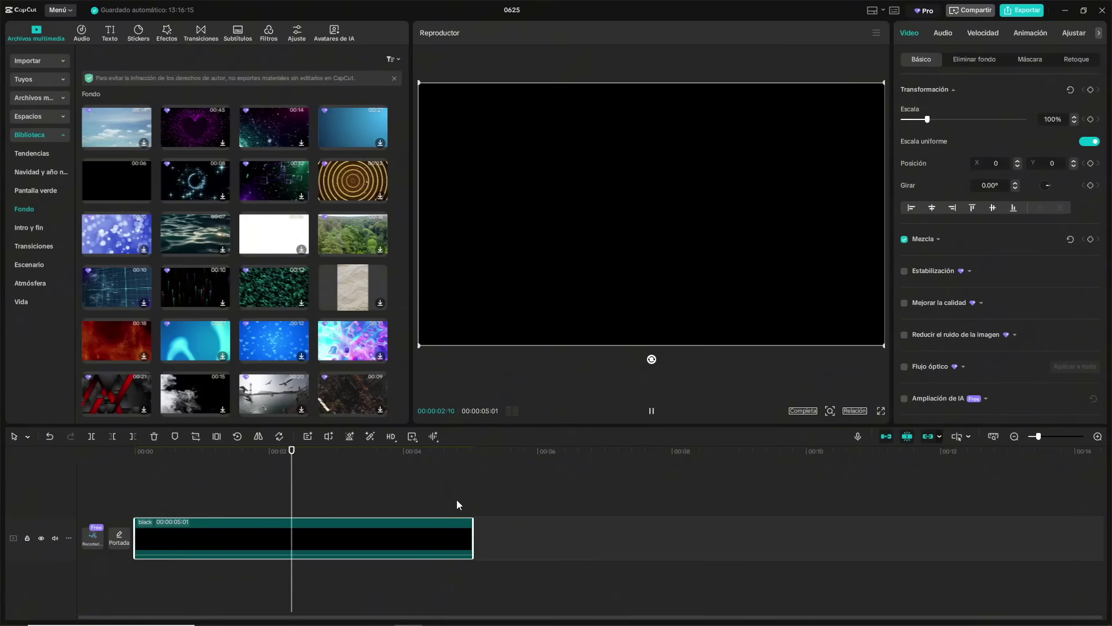
{"action": "left_click", "coordinate": [652, 411]}
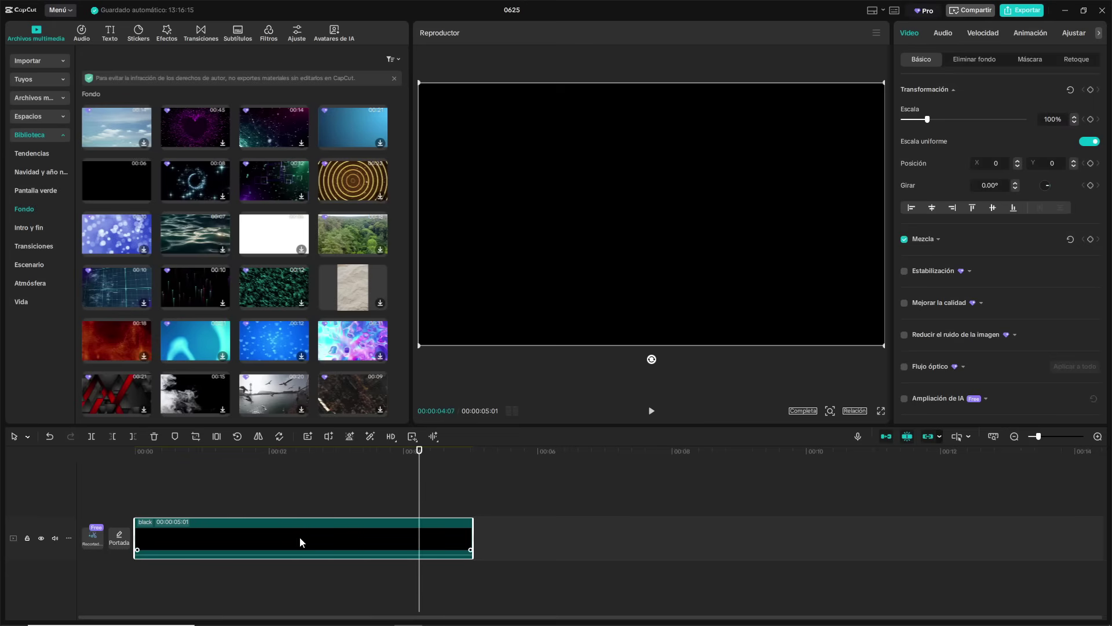
{"action": "key", "text": "Delete"}
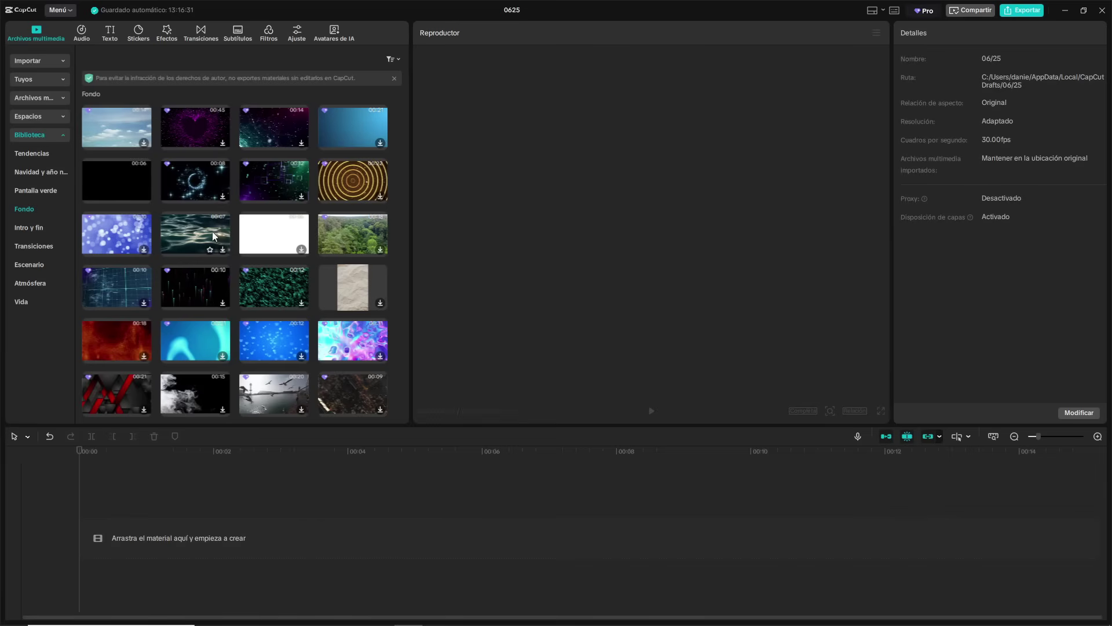
Add the dark water waves background from the Fondo library to the timeline and preview it in full screen.
{"action": "left_click", "coordinate": [223, 251]}
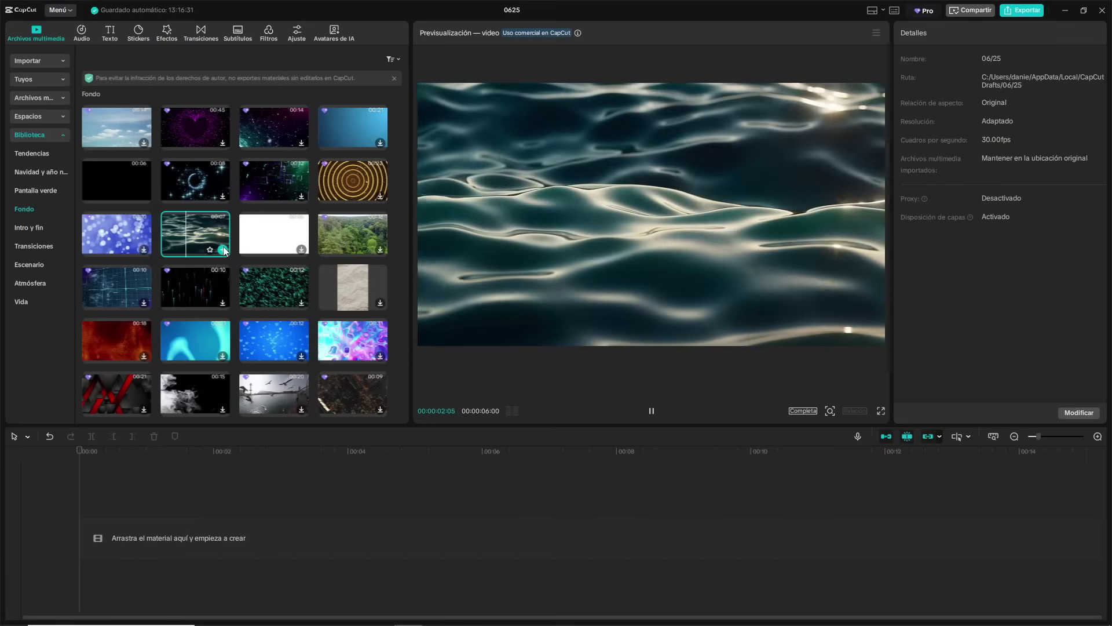
{"action": "left_click", "coordinate": [223, 250]}
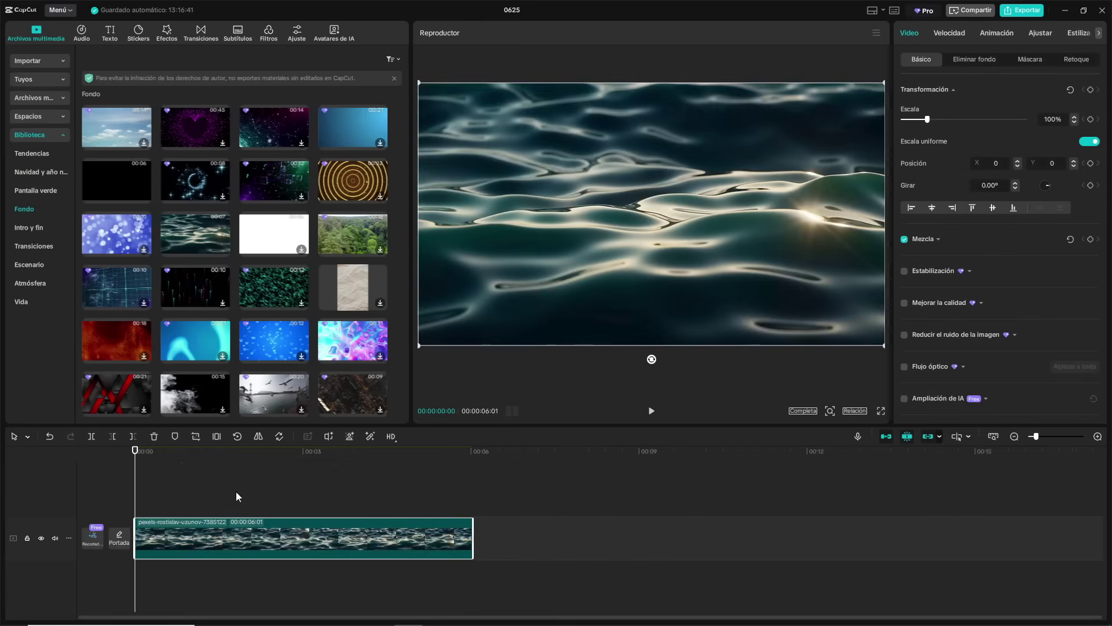
{"action": "left_click", "coordinate": [651, 411]}
{"action": "left_click", "coordinate": [881, 411]}
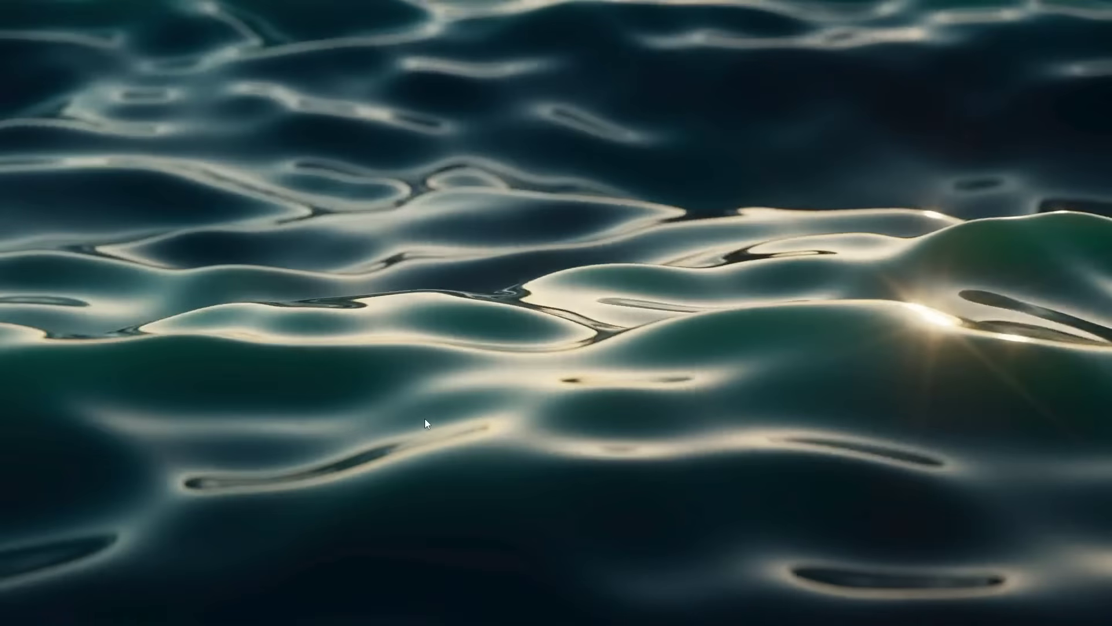
{"action": "key", "text": "Escape"}
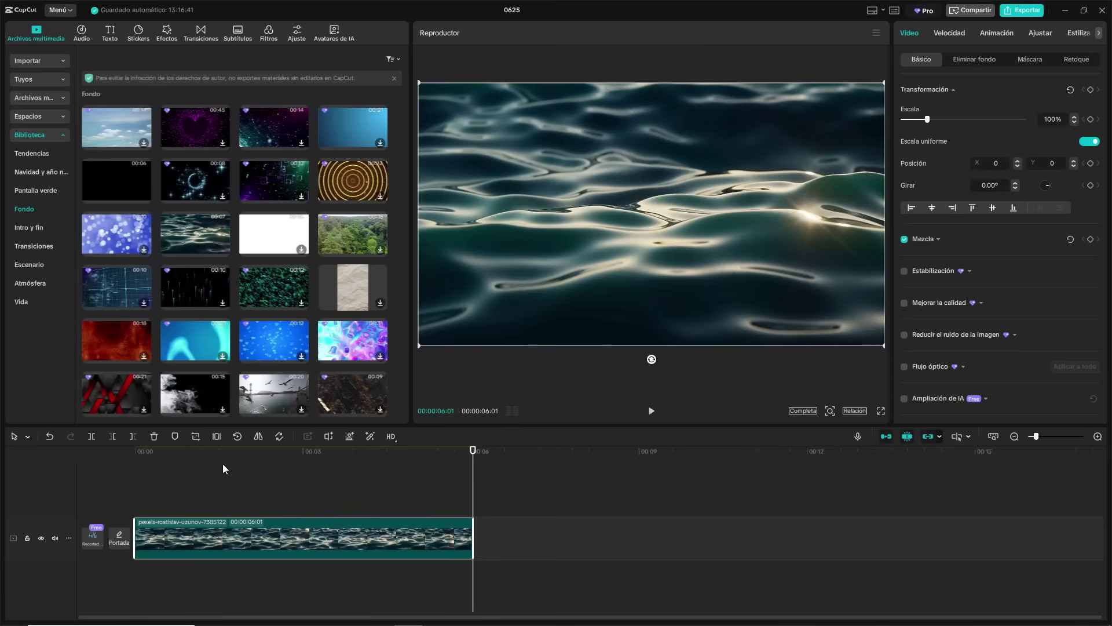
Add a default text reading "Bienvenidos" near the start of the water clip and move it higher in the frame.
{"action": "left_click", "coordinate": [140, 466]}
{"action": "left_click", "coordinate": [110, 36]}
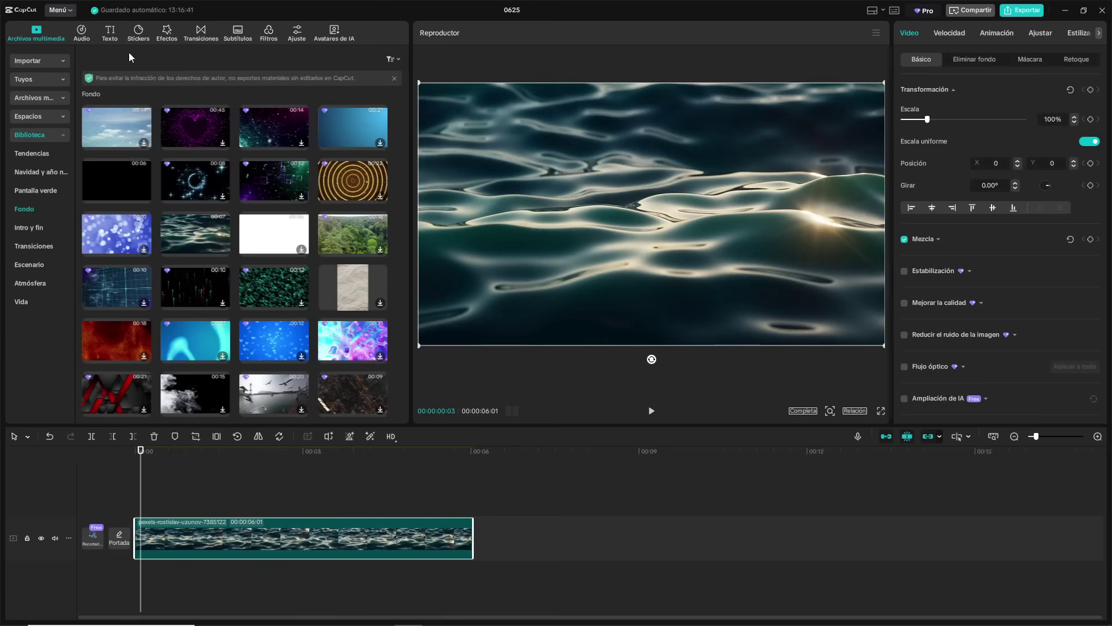
{"action": "left_click", "coordinate": [124, 95]}
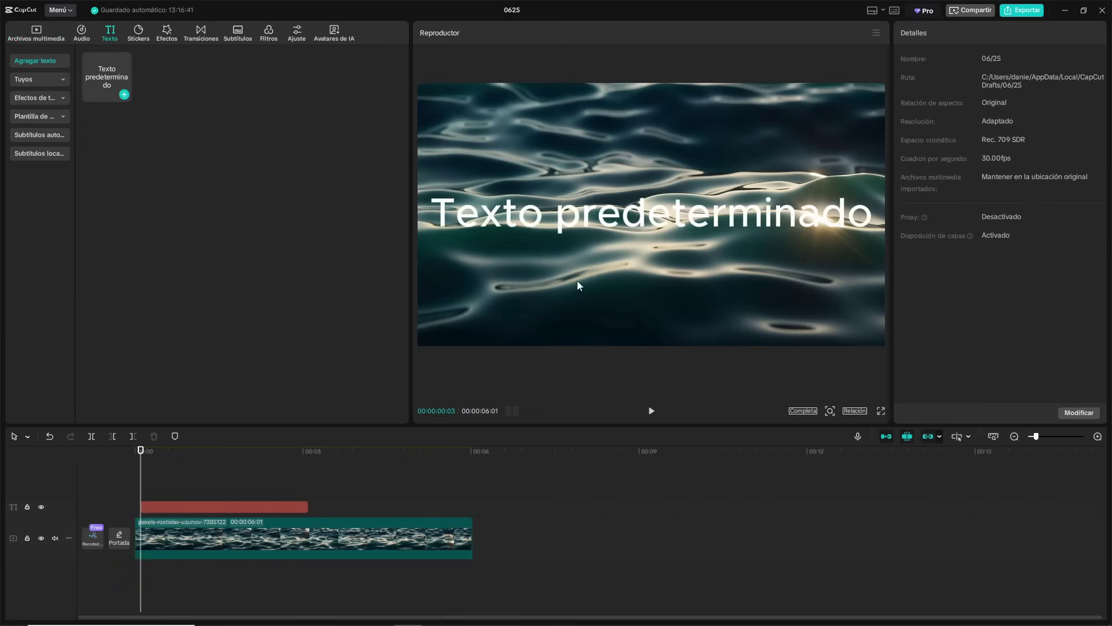
{"action": "left_click", "coordinate": [559, 242]}
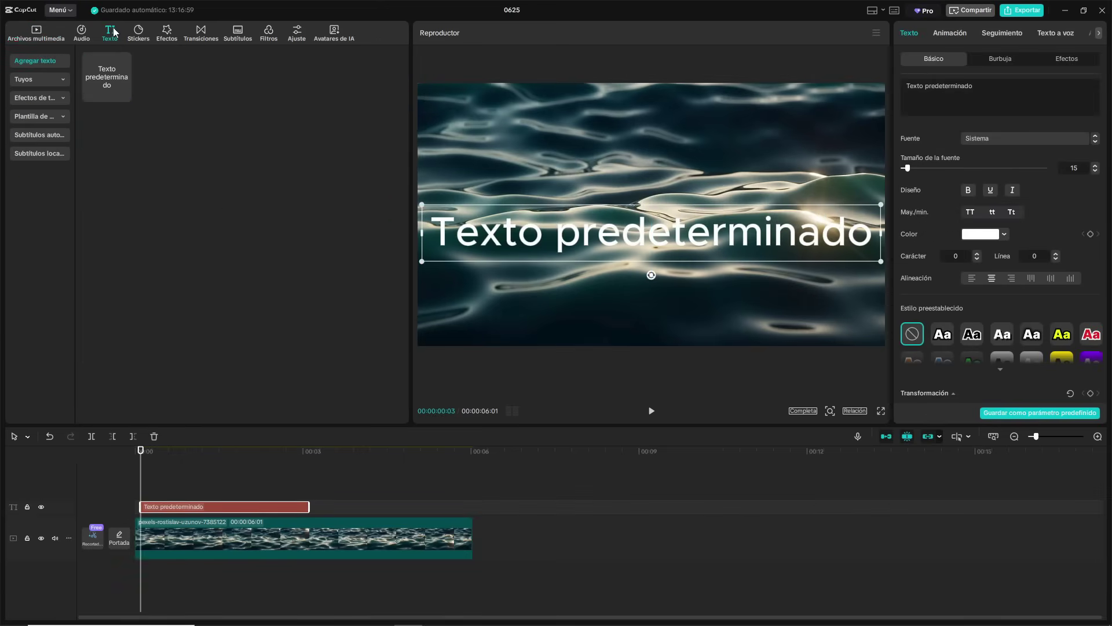
{"action": "mouse_move", "coordinate": [132, 97]}
{"action": "double_click", "coordinate": [637, 247]}
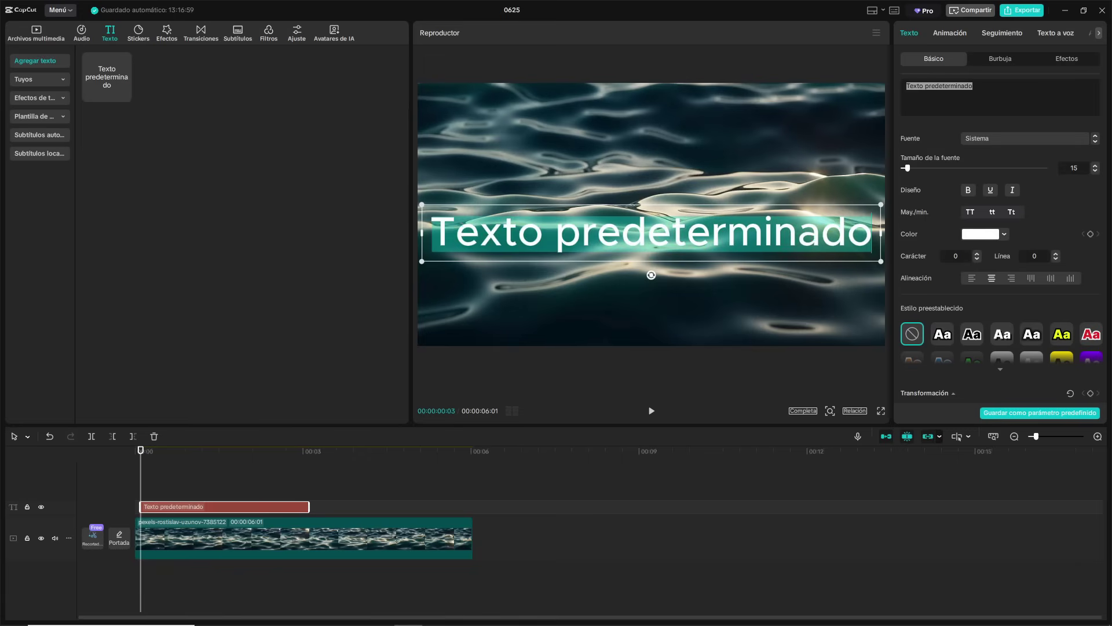
{"action": "type", "text": "Bienvenidos"}
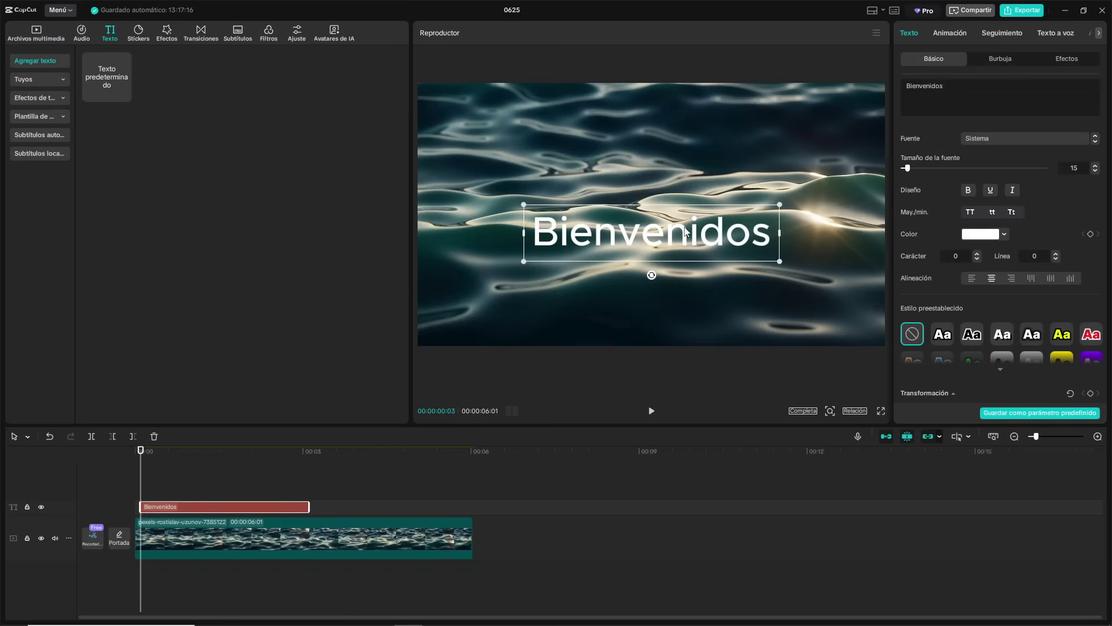
{"action": "left_click_drag", "start_coordinate": [685, 230], "coordinate": [665, 167]}
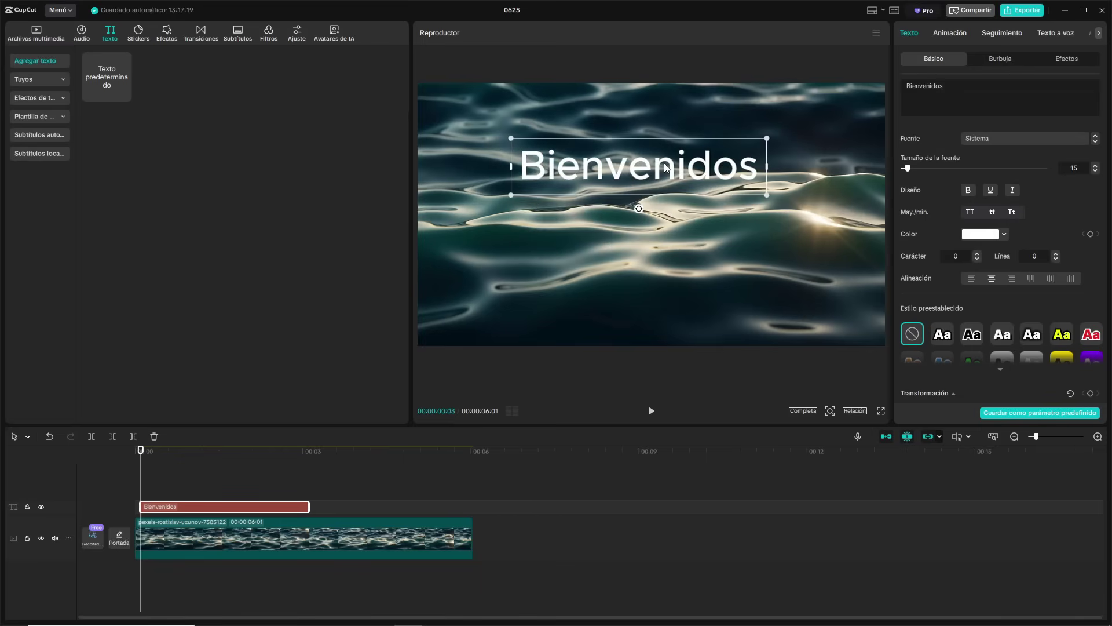
Set the colour of the Bienvenidos title to red.
{"action": "left_click", "coordinate": [1005, 235]}
{"action": "left_click_drag", "start_coordinate": [1006, 292], "coordinate": [1066, 252]}
{"action": "left_click", "coordinate": [1059, 217]}
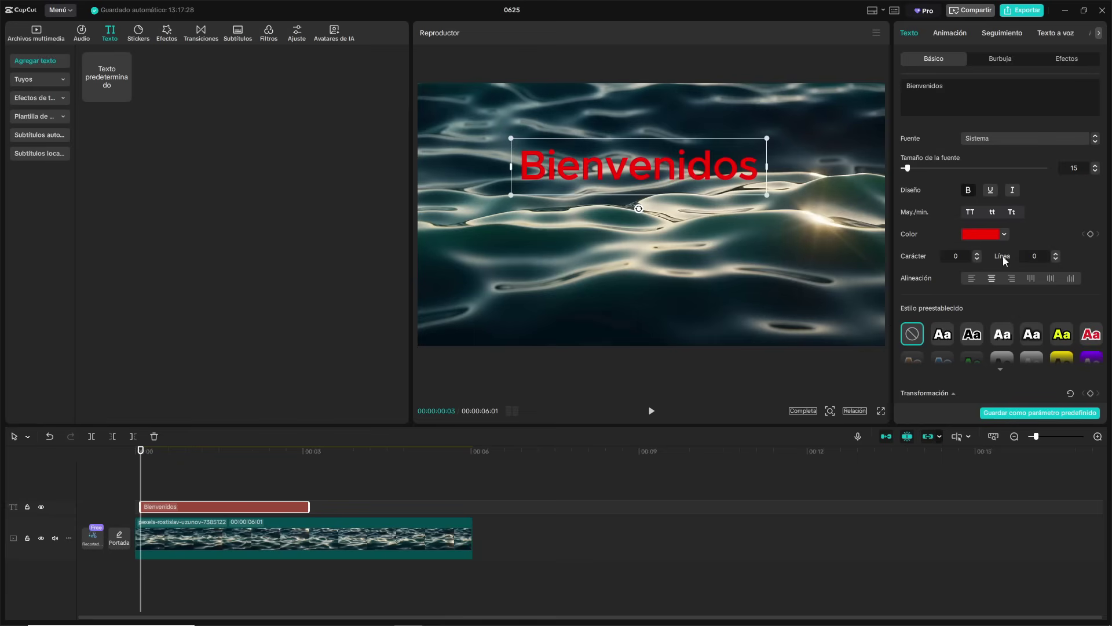
Try two preset text styles on the title, then set it back to no preset style.
{"action": "scroll", "coordinate": [1003, 256], "scroll_direction": "down", "scroll_amount": 3}
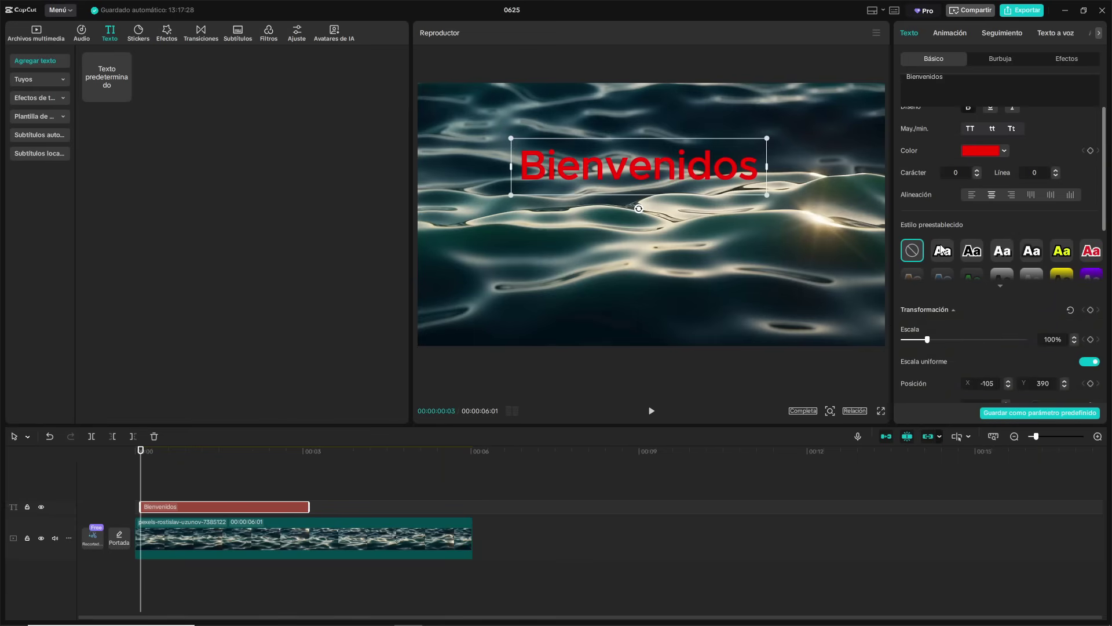
{"action": "left_click", "coordinate": [942, 250]}
{"action": "left_click", "coordinate": [972, 251]}
{"action": "left_click", "coordinate": [913, 250]}
{"action": "scroll", "coordinate": [1011, 191], "scroll_direction": "up", "scroll_amount": 3}
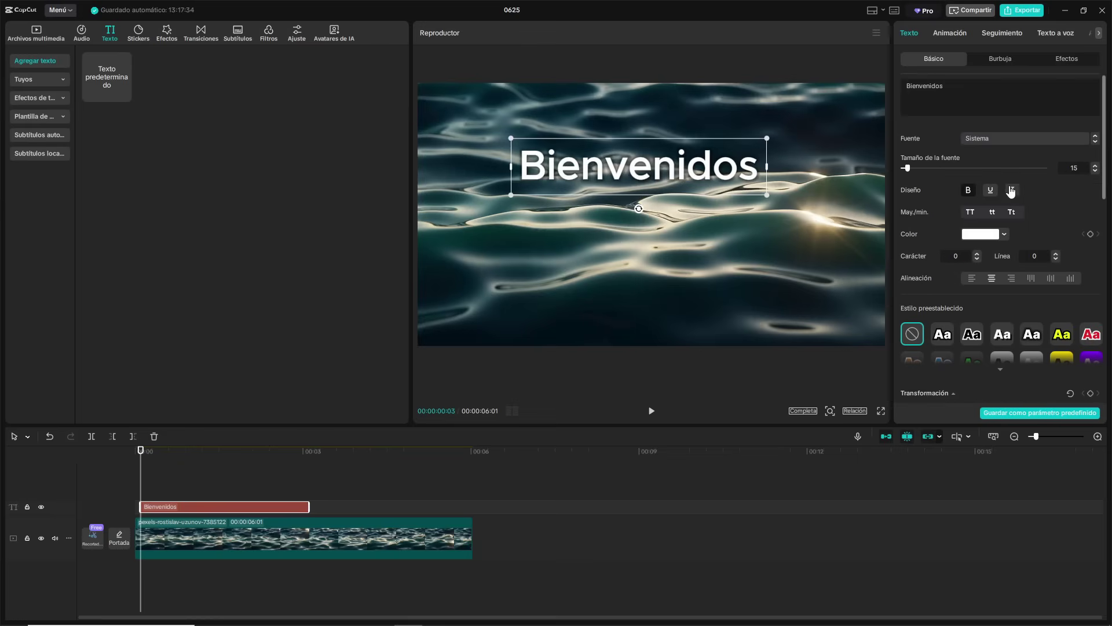
Try several Burbuja shapes behind the Bienvenidos title, then remove the bubble.
{"action": "left_click", "coordinate": [1000, 59]}
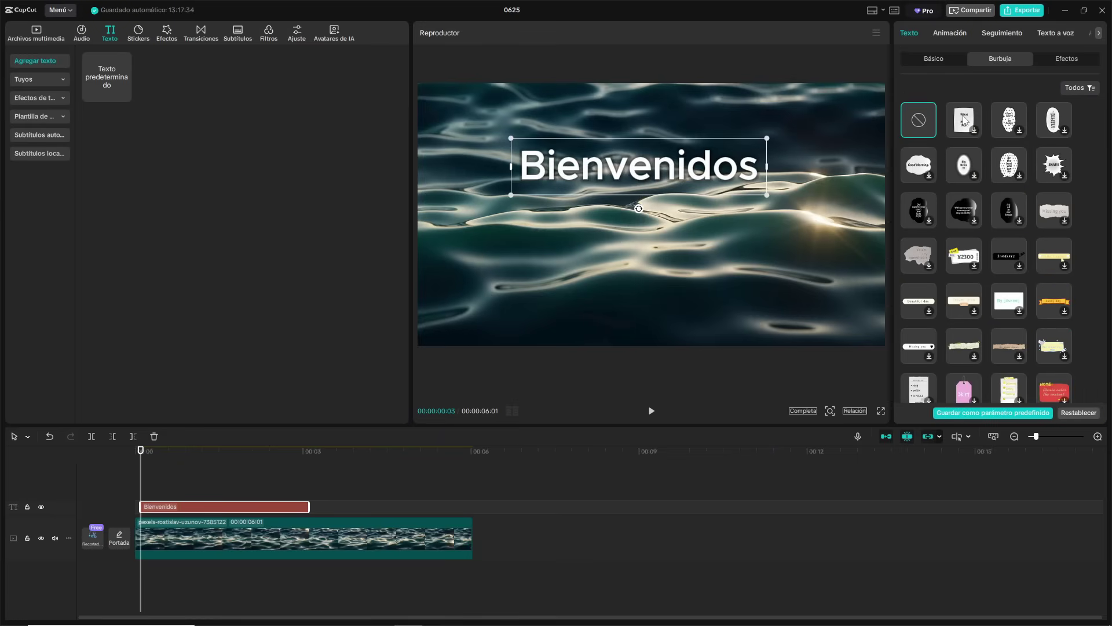
{"action": "left_click", "coordinate": [964, 121]}
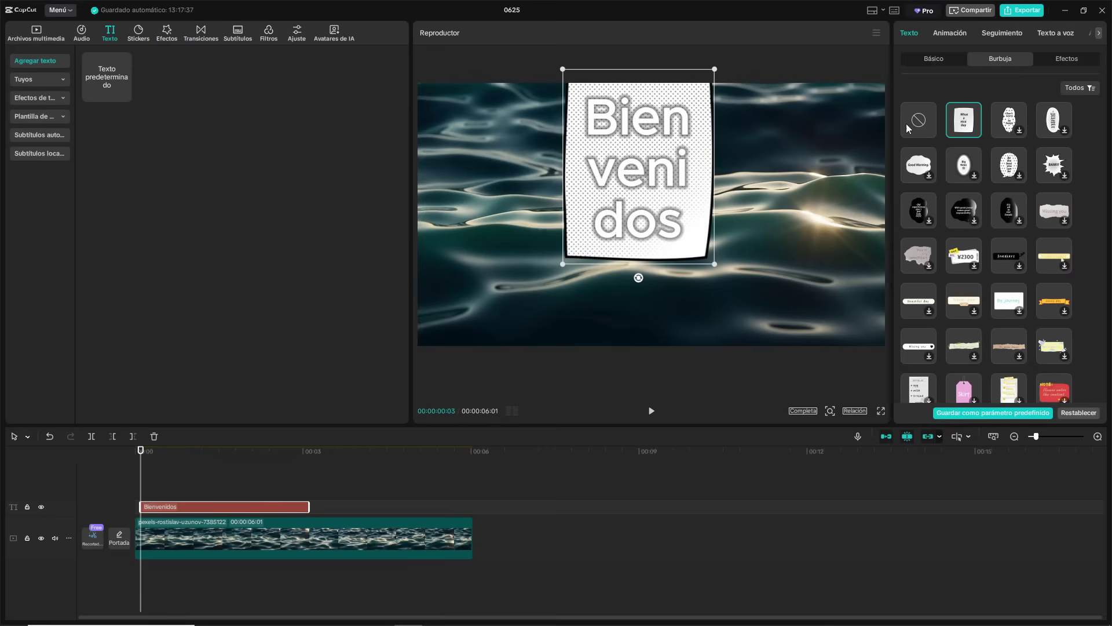
{"action": "left_click", "coordinate": [1009, 135]}
{"action": "left_click", "coordinate": [1007, 168]}
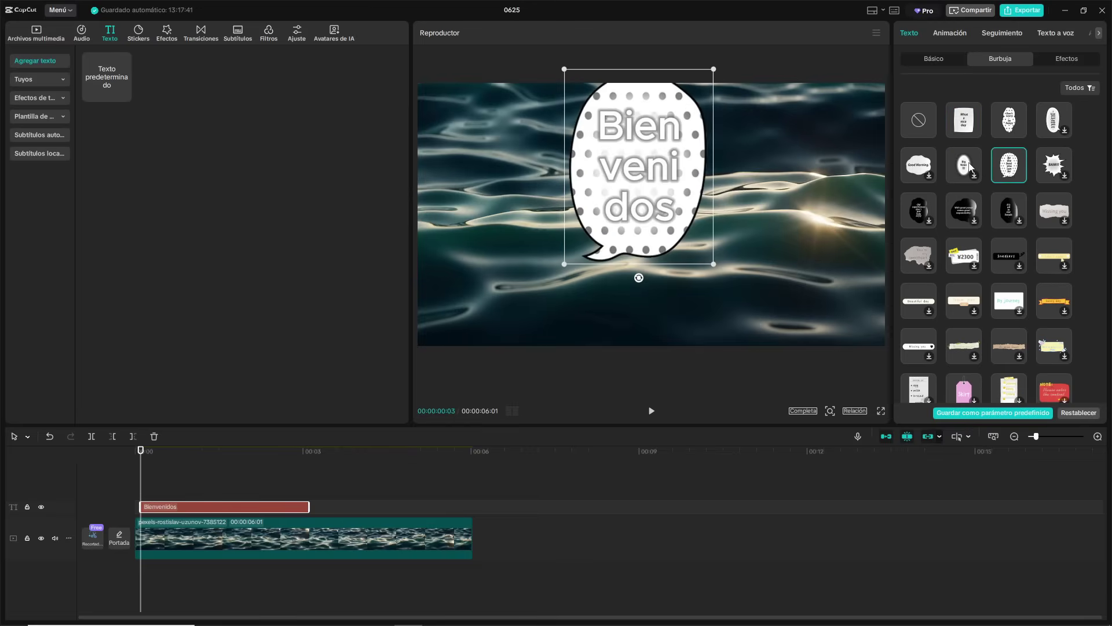
{"action": "left_click", "coordinate": [971, 173]}
{"action": "left_click", "coordinate": [918, 121]}
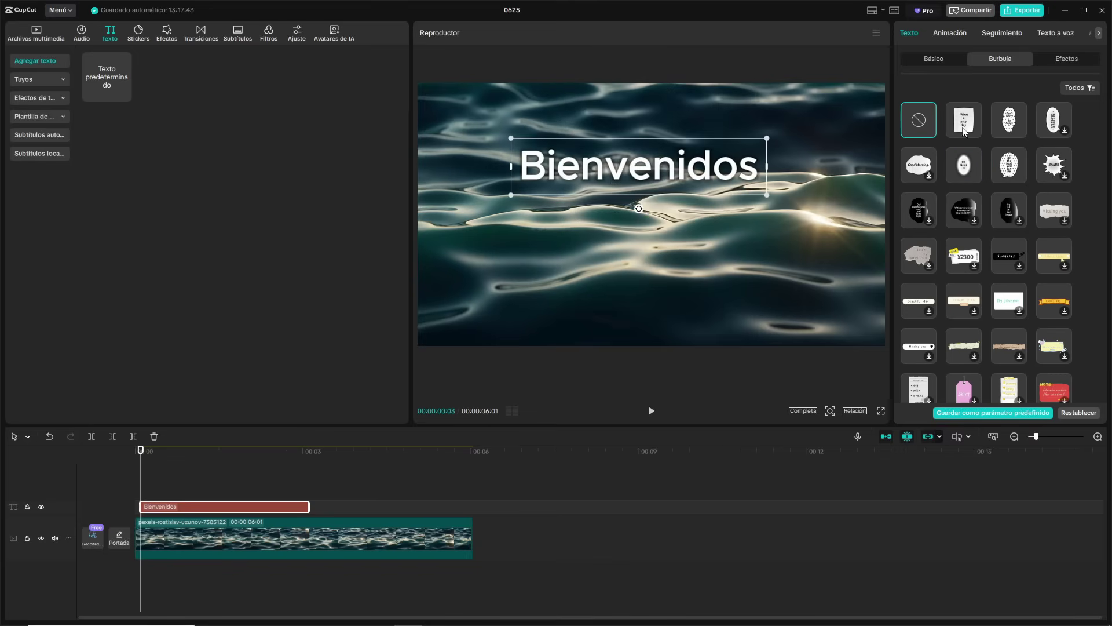
Apply the typewriter entrance animation to the title and preview it from the start of the timeline.
{"action": "left_click", "coordinate": [956, 33]}
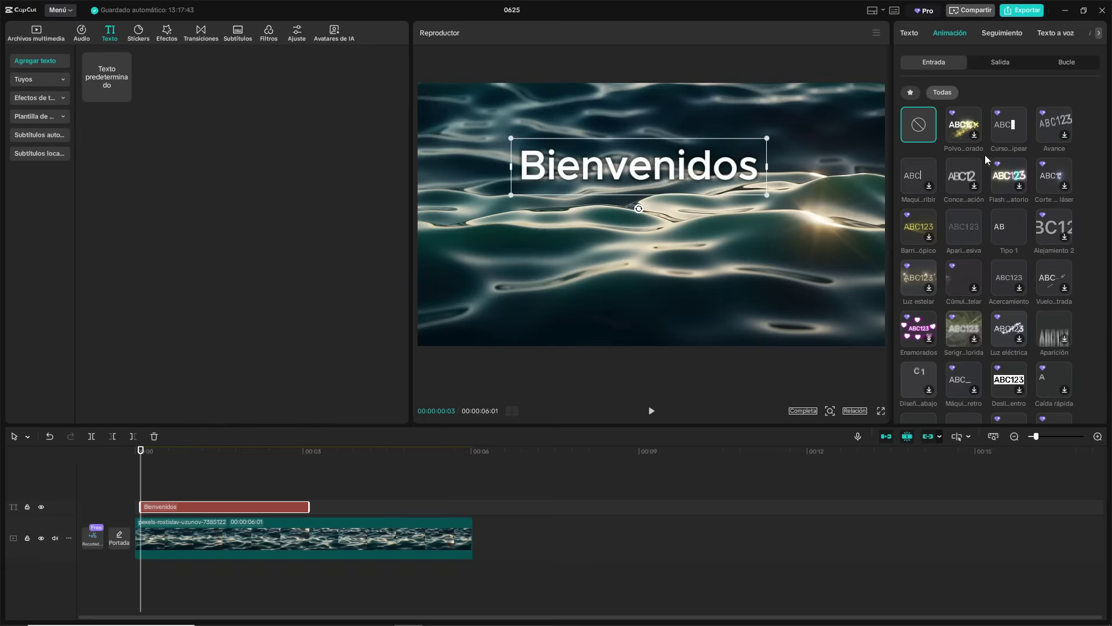
{"action": "left_click", "coordinate": [919, 169]}
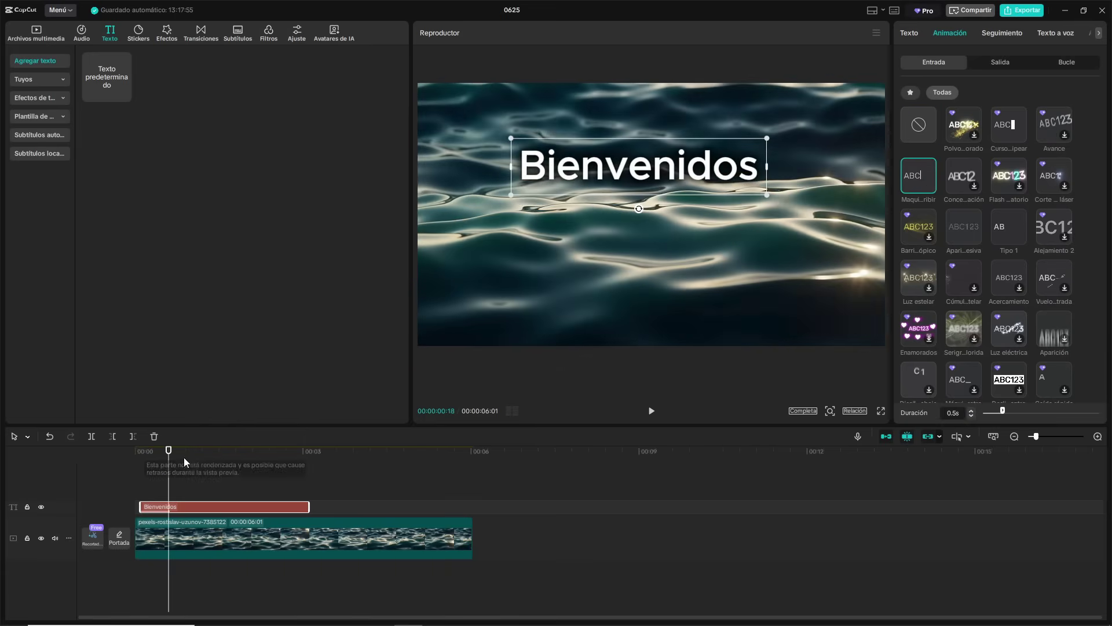
{"action": "left_click", "coordinate": [650, 411]}
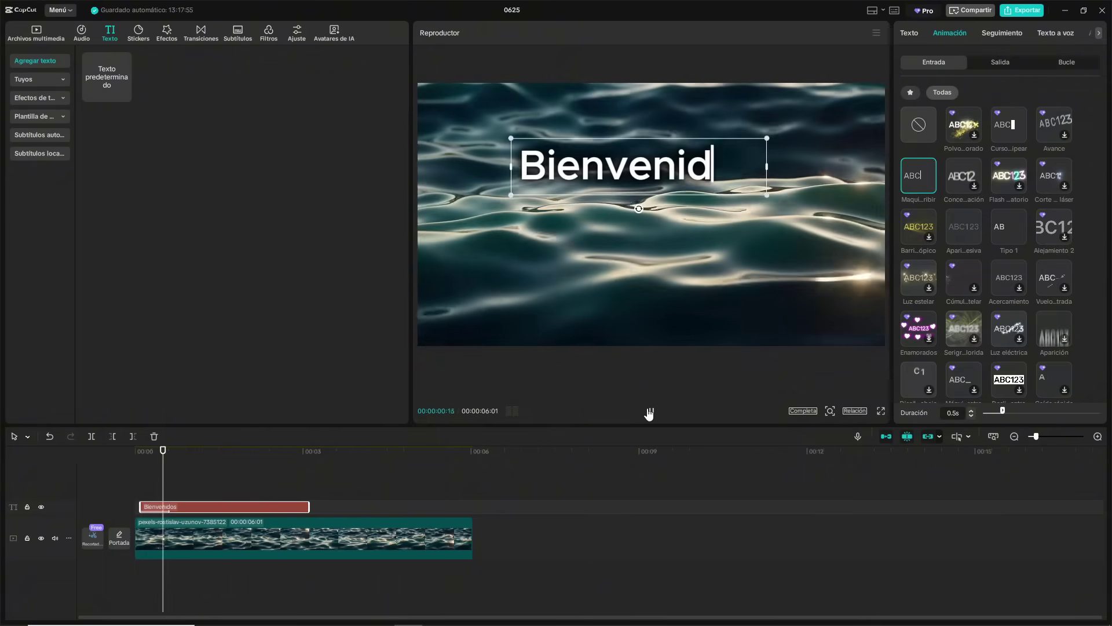
{"action": "left_click_drag", "start_coordinate": [210, 453], "coordinate": [134, 461]}
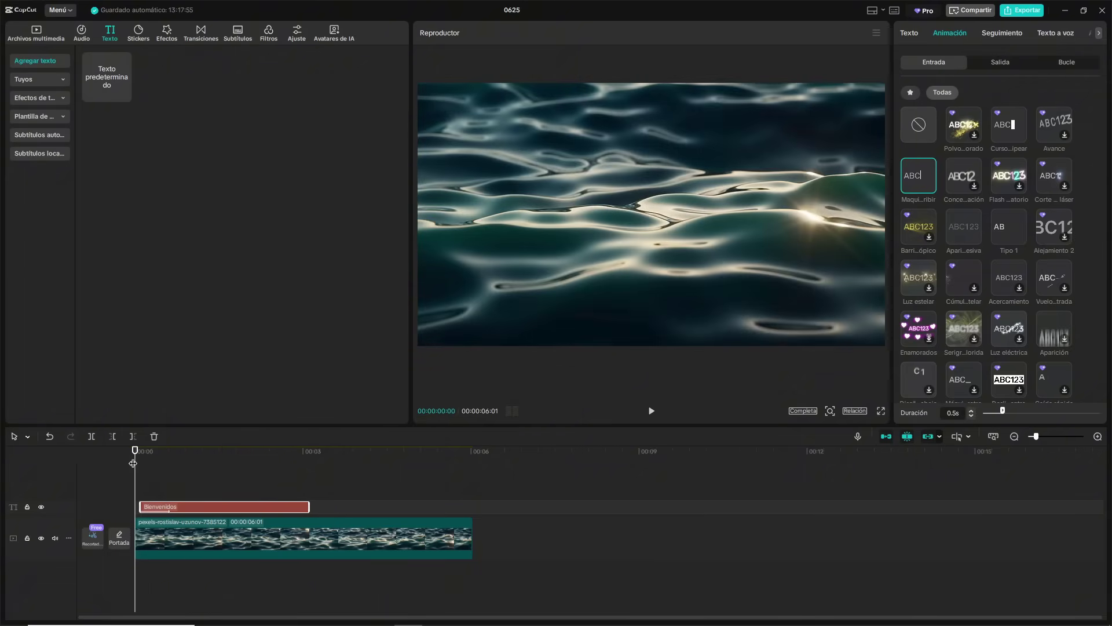
Set the entrance animation's duration to 1.7 s and centre the title horizontally in the frame.
{"action": "left_click_drag", "start_coordinate": [1004, 414], "coordinate": [1049, 412]}
{"action": "key", "text": "space"}
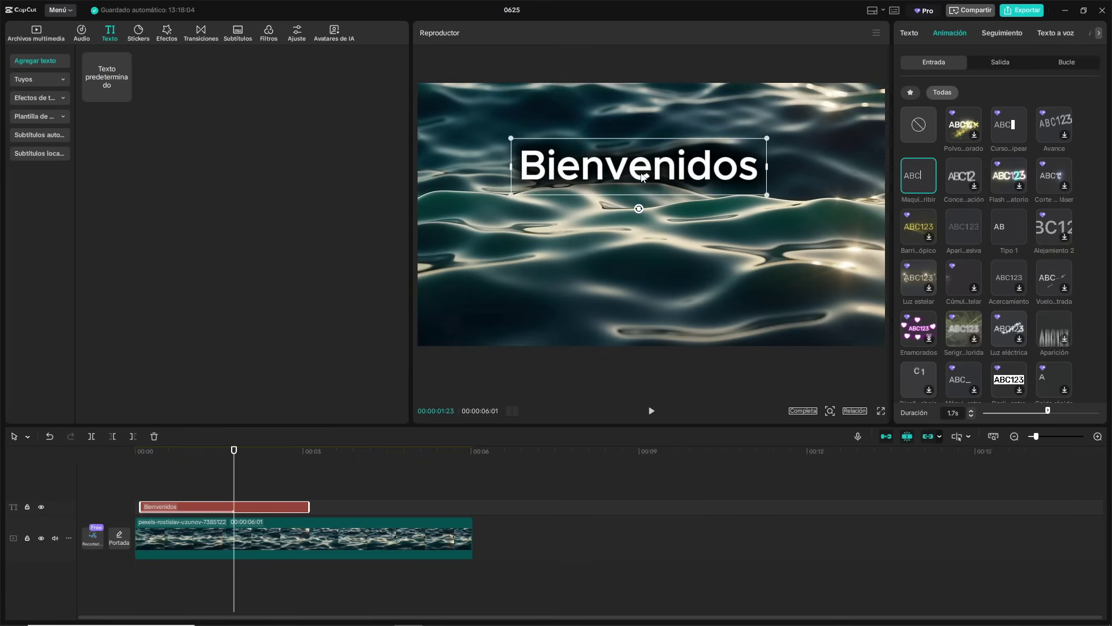
{"action": "left_click_drag", "start_coordinate": [643, 178], "coordinate": [656, 165]}
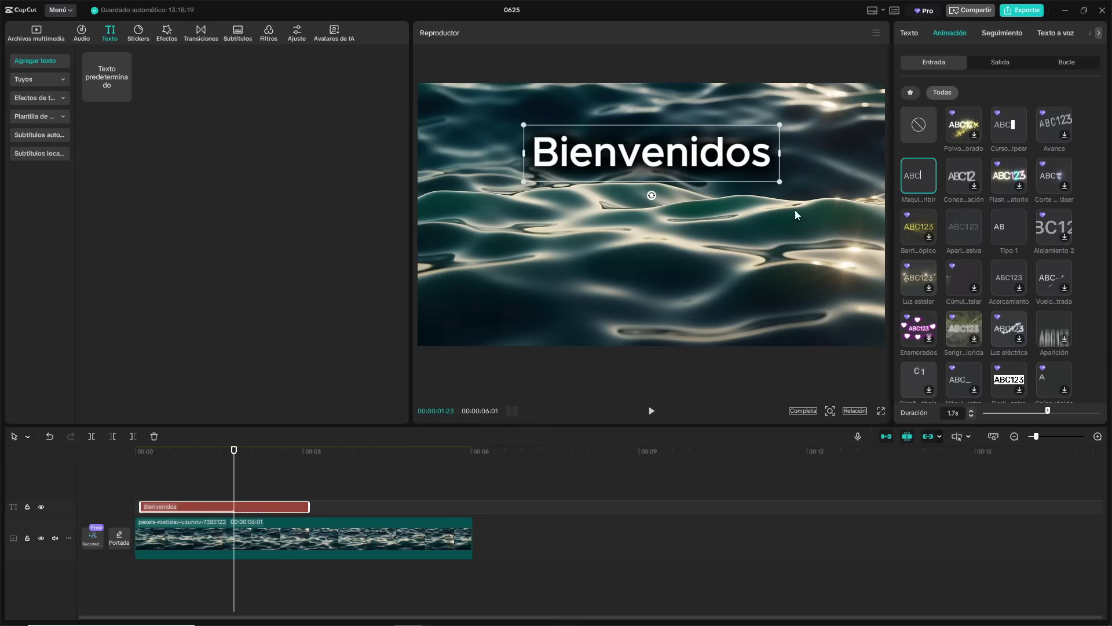
Apply the gradual disappearance exit animation to the Bienvenidos title and play the end of its clip.
{"action": "left_click", "coordinate": [651, 277]}
{"action": "left_click_drag", "start_coordinate": [239, 455], "coordinate": [157, 488]}
{"action": "left_click", "coordinate": [157, 506]}
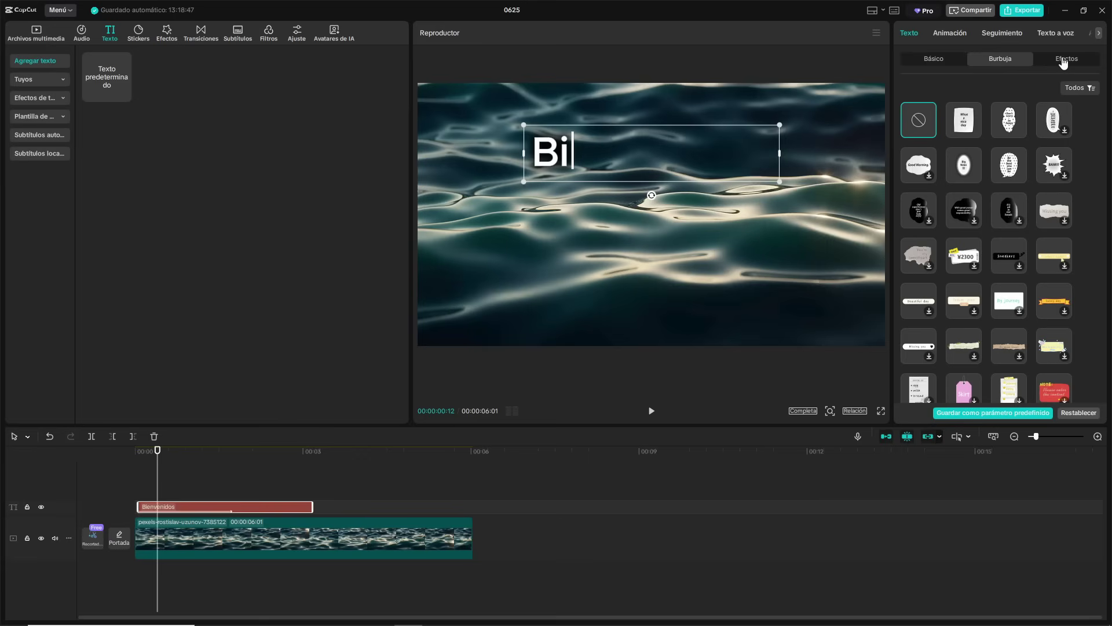
{"action": "left_click", "coordinate": [958, 34]}
{"action": "left_click", "coordinate": [991, 68]}
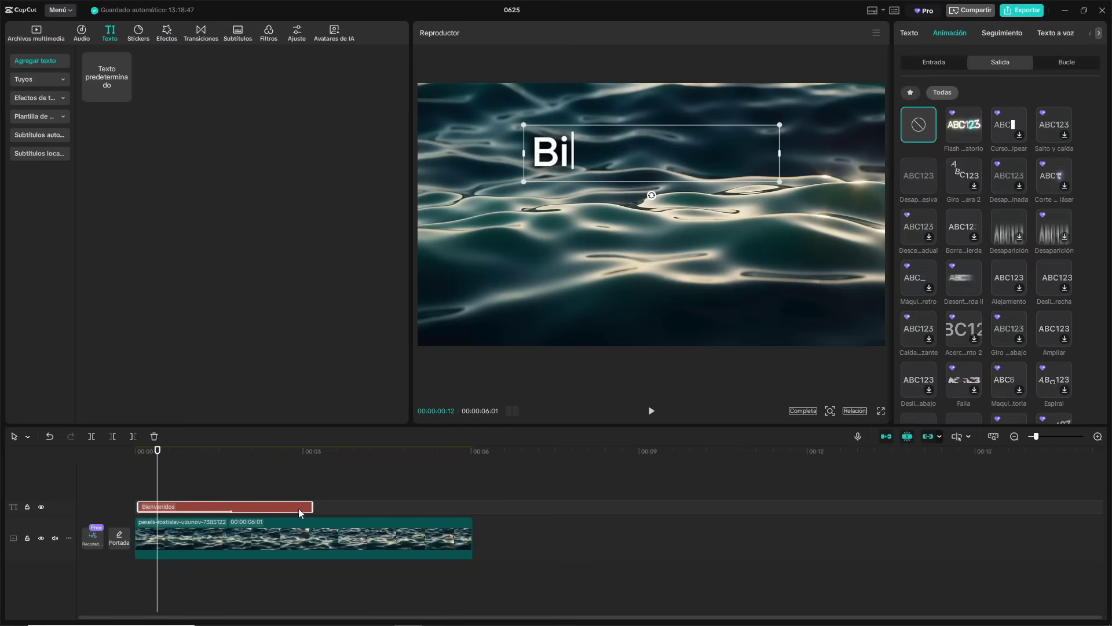
{"action": "left_click", "coordinate": [918, 172]}
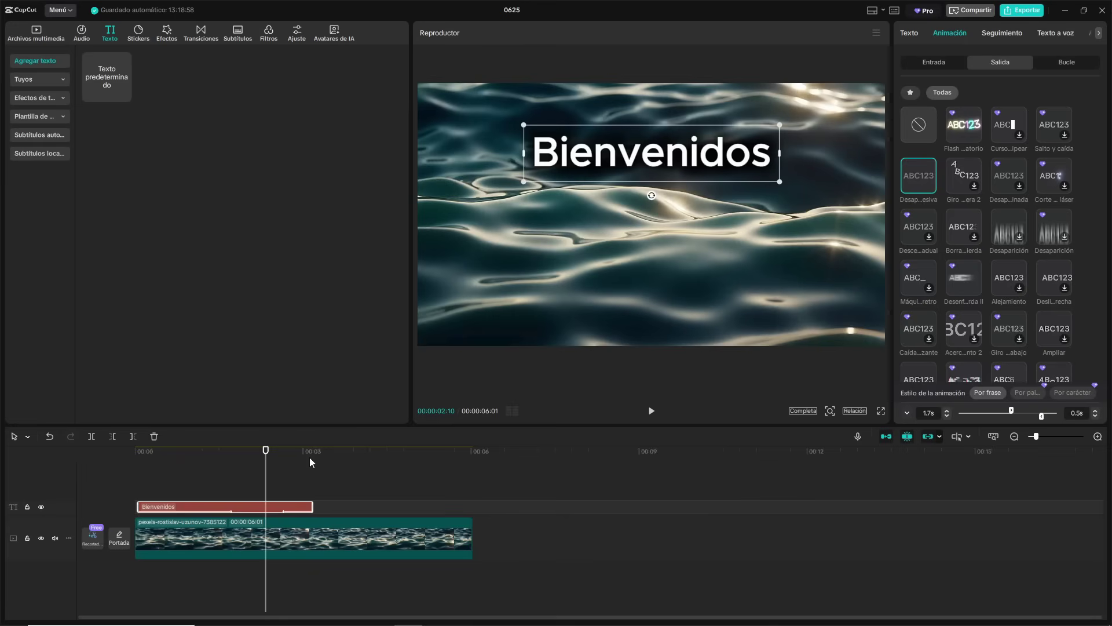
{"action": "left_click", "coordinate": [651, 411]}
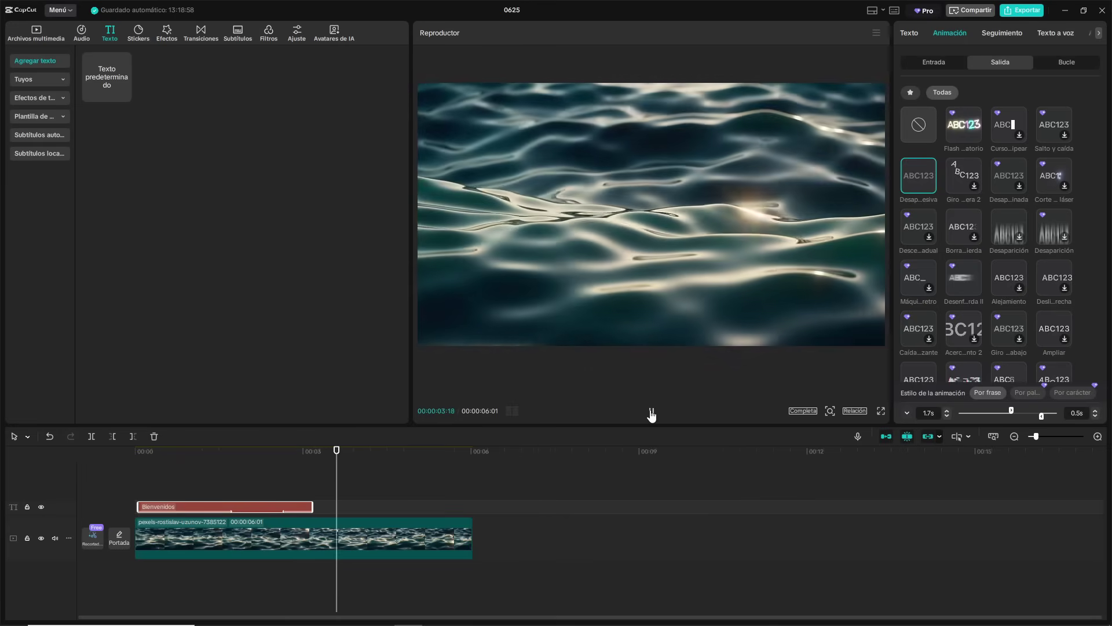
{"action": "left_click", "coordinate": [652, 411]}
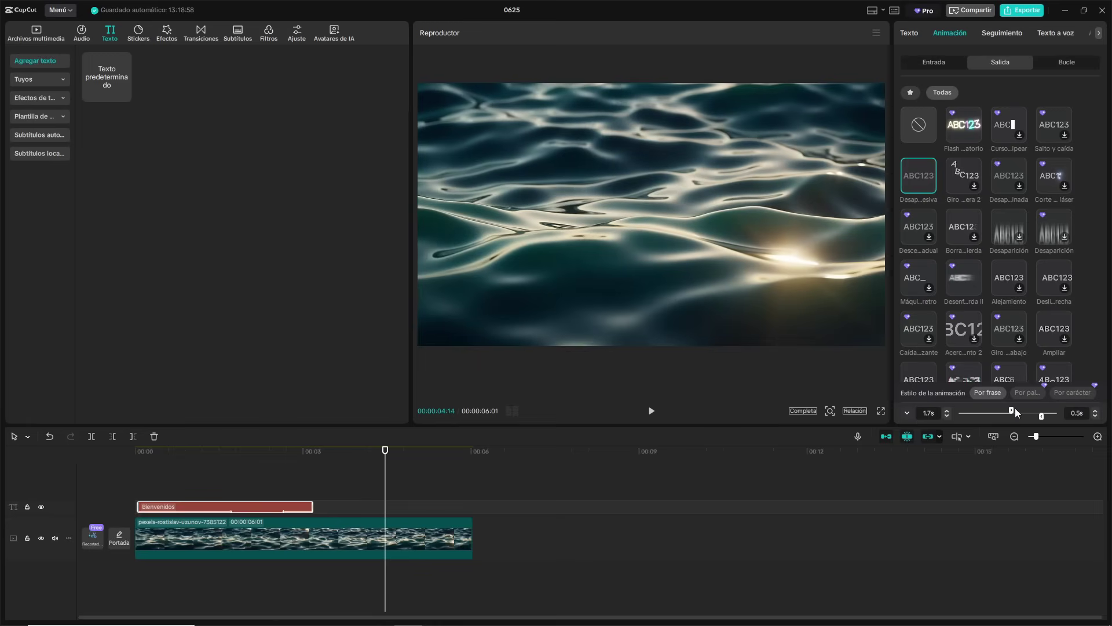
Set the title's entrance animation duration to 2.6 s and align the title clip with the start of the timeline.
{"action": "left_click_drag", "start_coordinate": [1014, 409], "coordinate": [1041, 412]}
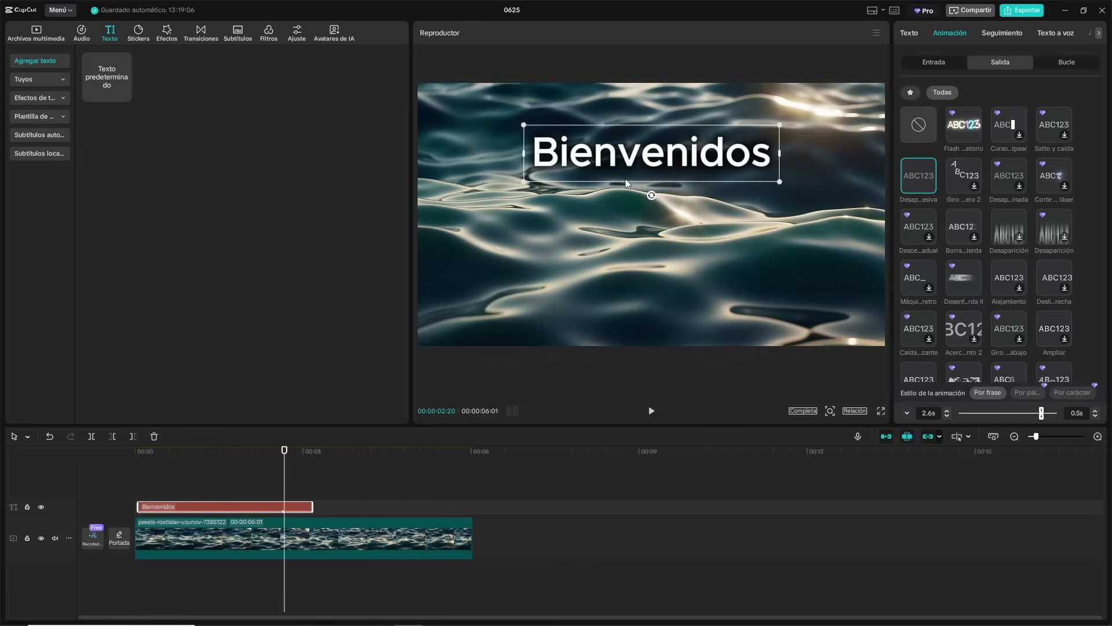
{"action": "left_click", "coordinate": [651, 411]}
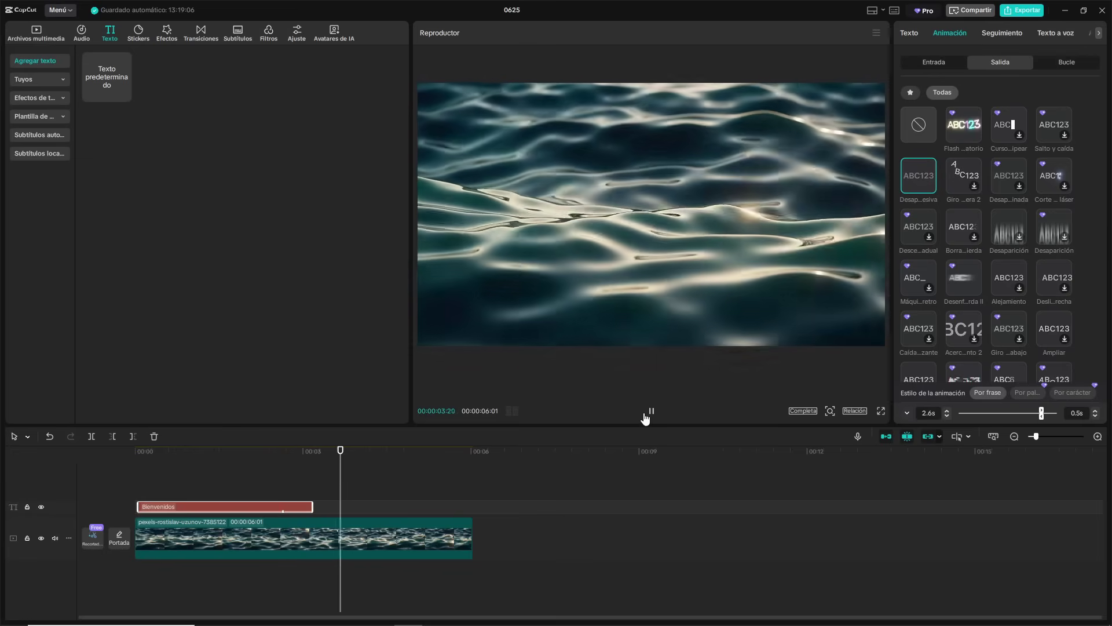
{"action": "left_click_drag", "start_coordinate": [264, 510], "coordinate": [399, 506]}
{"action": "left_click_drag", "start_coordinate": [256, 464], "coordinate": [134, 484]}
{"action": "left_click_drag", "start_coordinate": [315, 508], "coordinate": [180, 507]}
Examine the ocean background clip's basic video settings, background removal choices and mask options.
{"action": "left_click", "coordinate": [194, 530]}
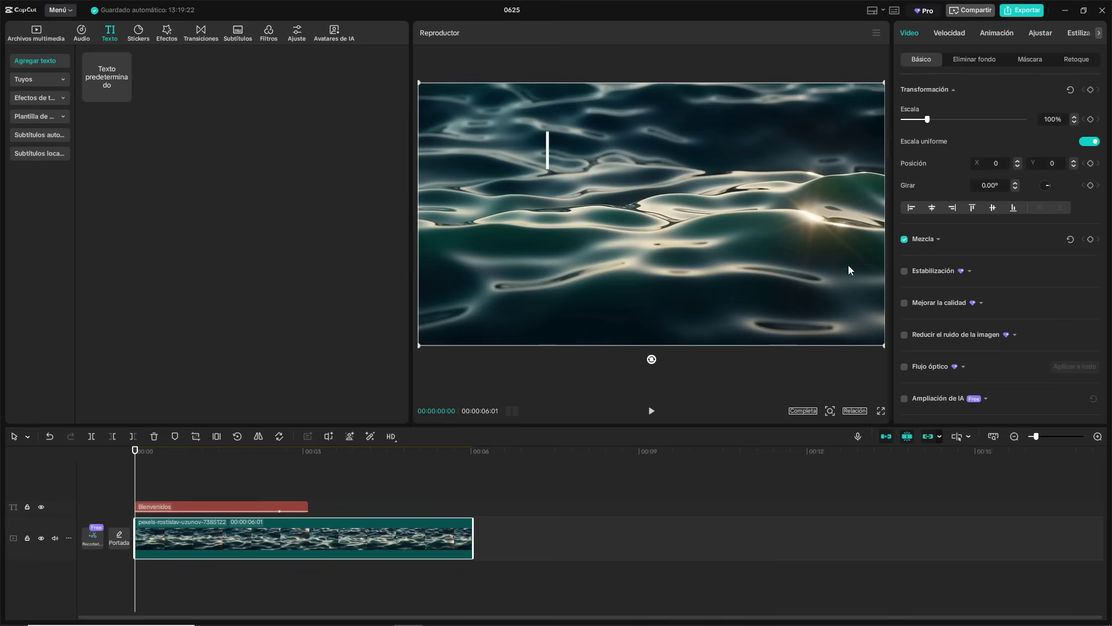
{"action": "scroll", "coordinate": [918, 250], "scroll_direction": "down", "scroll_amount": 5}
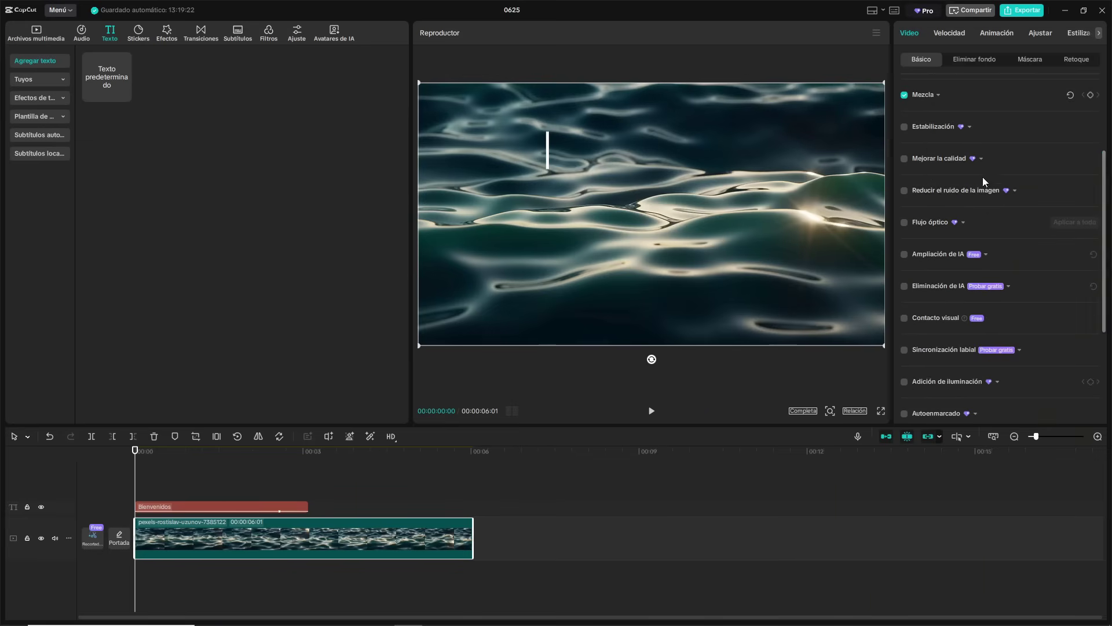
{"action": "scroll", "coordinate": [971, 263], "scroll_direction": "down", "scroll_amount": 2}
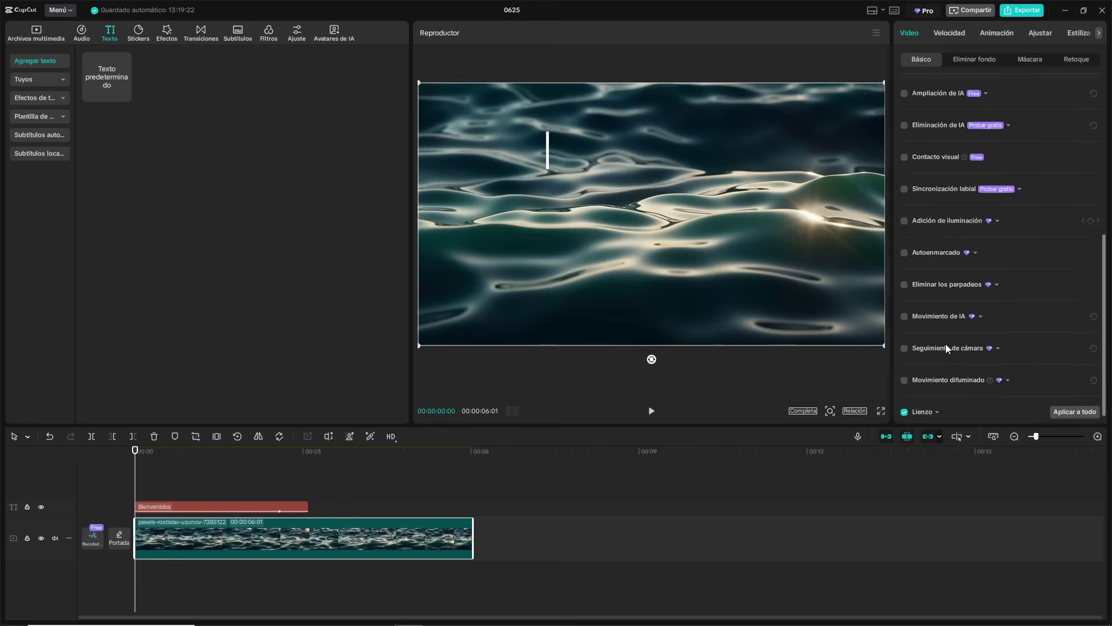
{"action": "scroll", "coordinate": [945, 343], "scroll_direction": "up", "scroll_amount": 3}
{"action": "scroll", "coordinate": [946, 343], "scroll_direction": "up", "scroll_amount": 5}
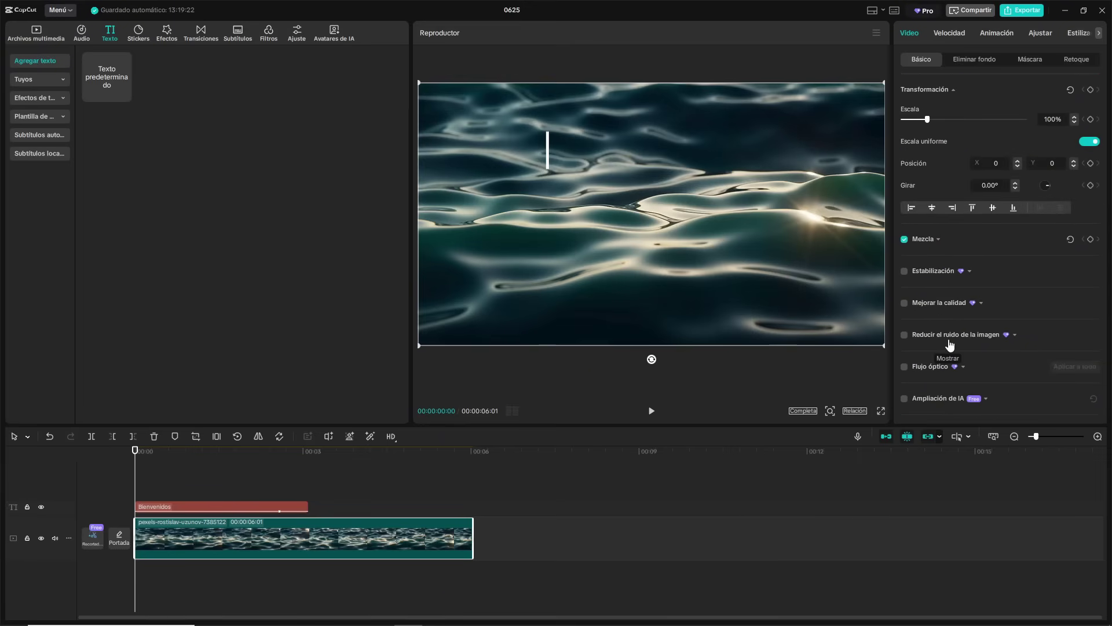
{"action": "left_click", "coordinate": [989, 65]}
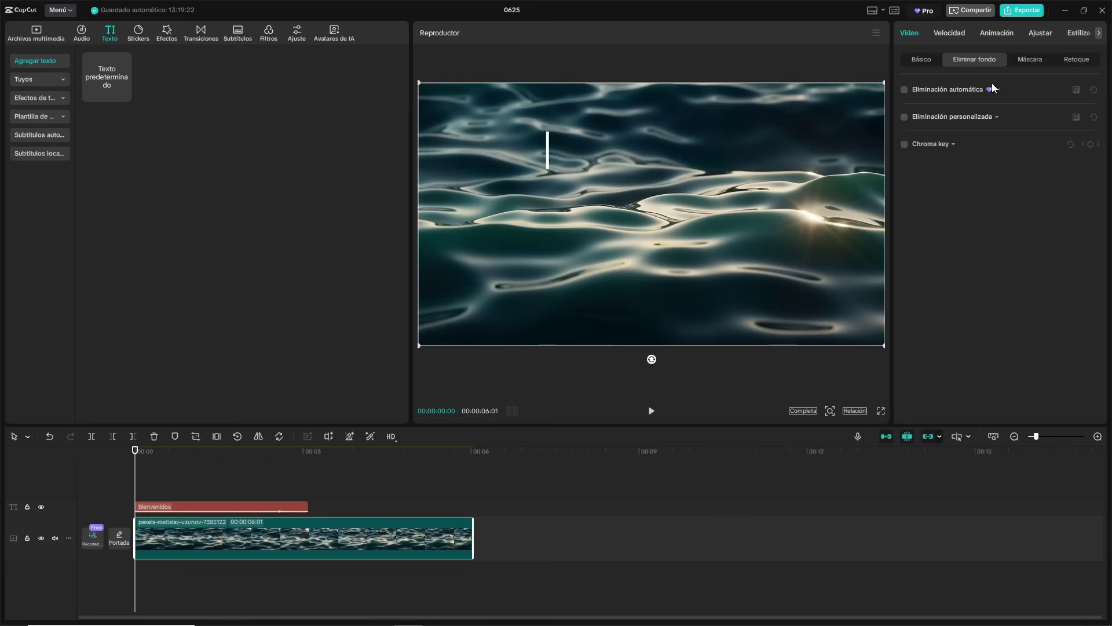
{"action": "left_click", "coordinate": [1031, 60]}
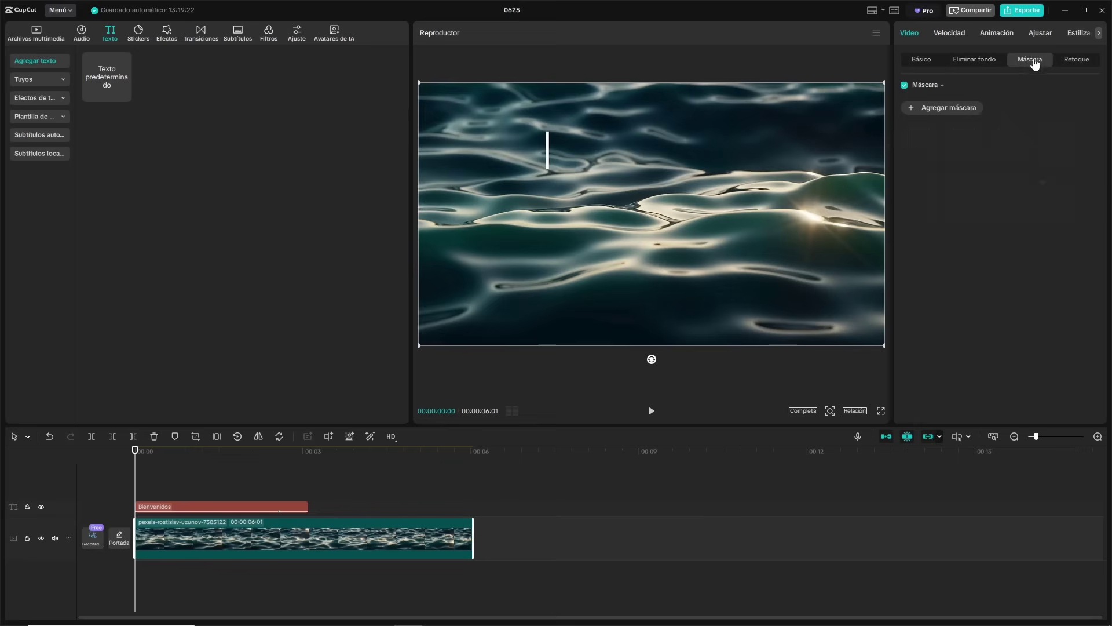
Set the ocean clip's standard speed to 2.00x, preview the result and return to the start of the timeline.
{"action": "left_click", "coordinate": [944, 33]}
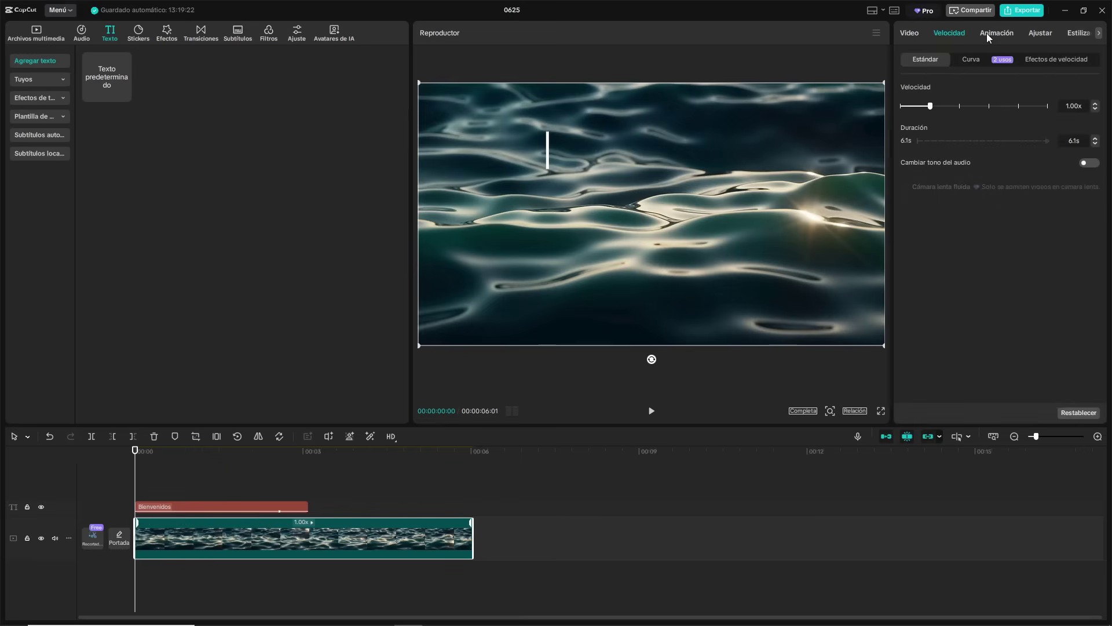
{"action": "left_click", "coordinate": [960, 106]}
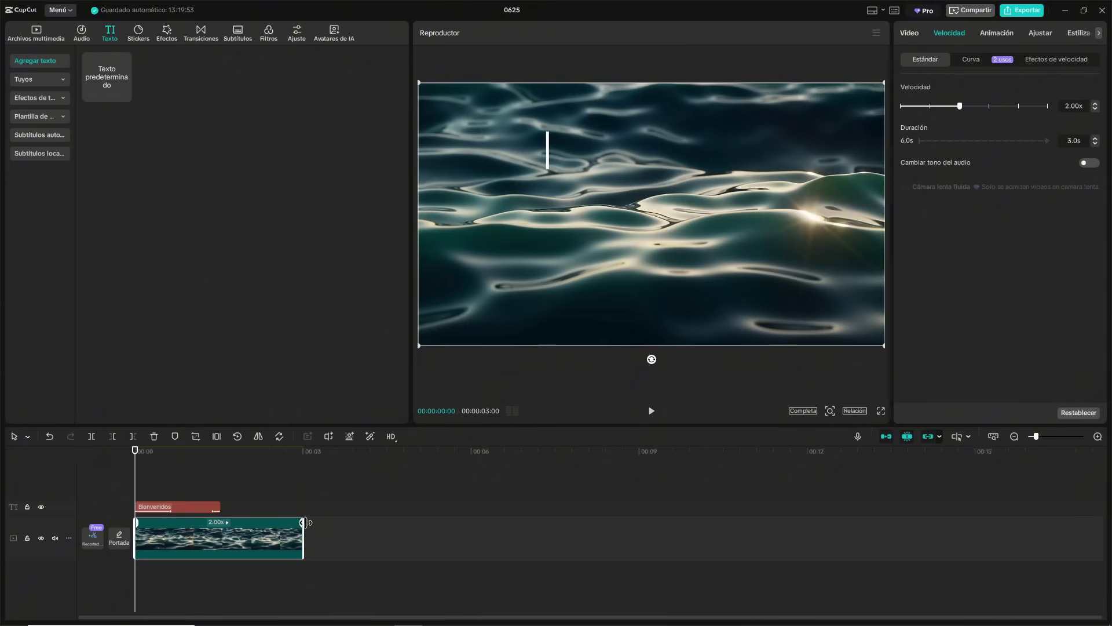
{"action": "left_click", "coordinate": [651, 412]}
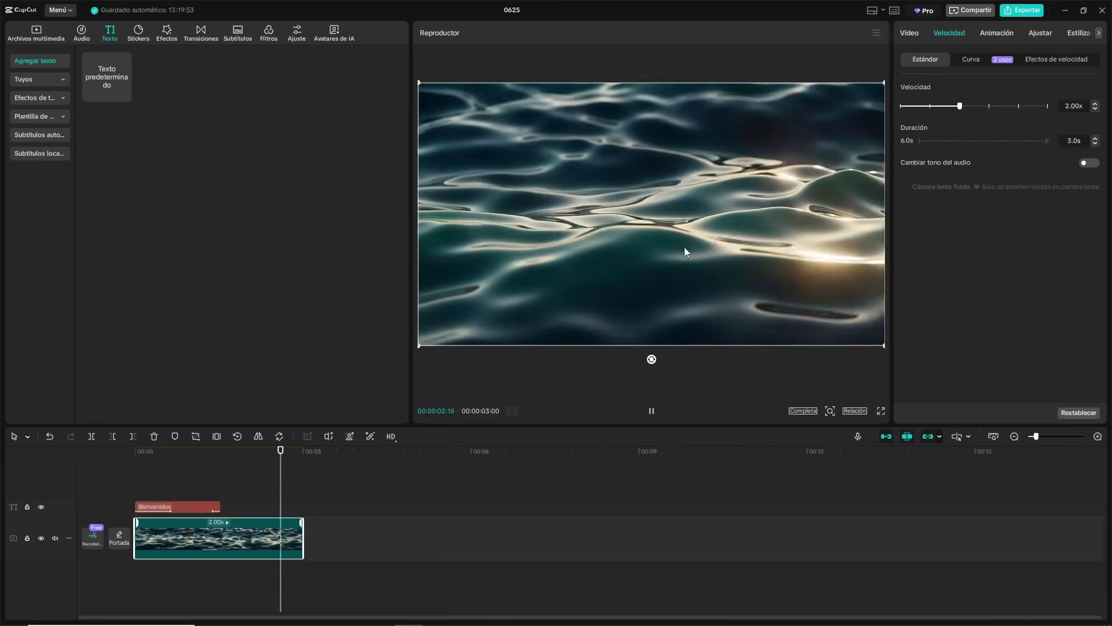
{"action": "left_click_drag", "start_coordinate": [303, 462], "coordinate": [84, 479]}
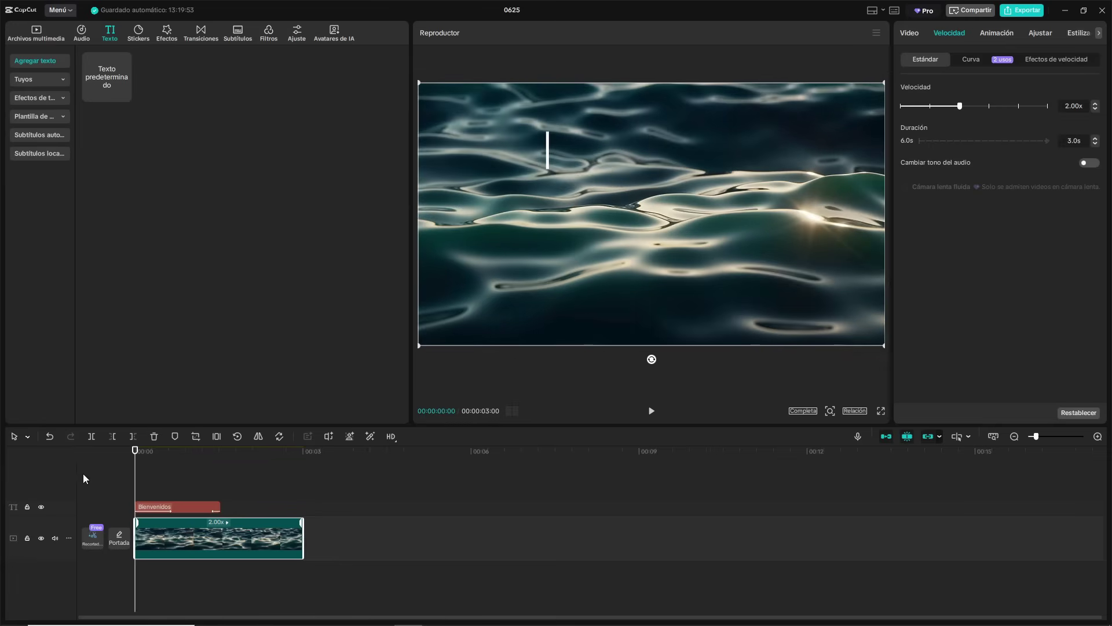
Try a speed of 10.00x on the ocean clip with a playback preview, and undo both speed changes.
{"action": "left_click_drag", "start_coordinate": [964, 109], "coordinate": [1018, 109]}
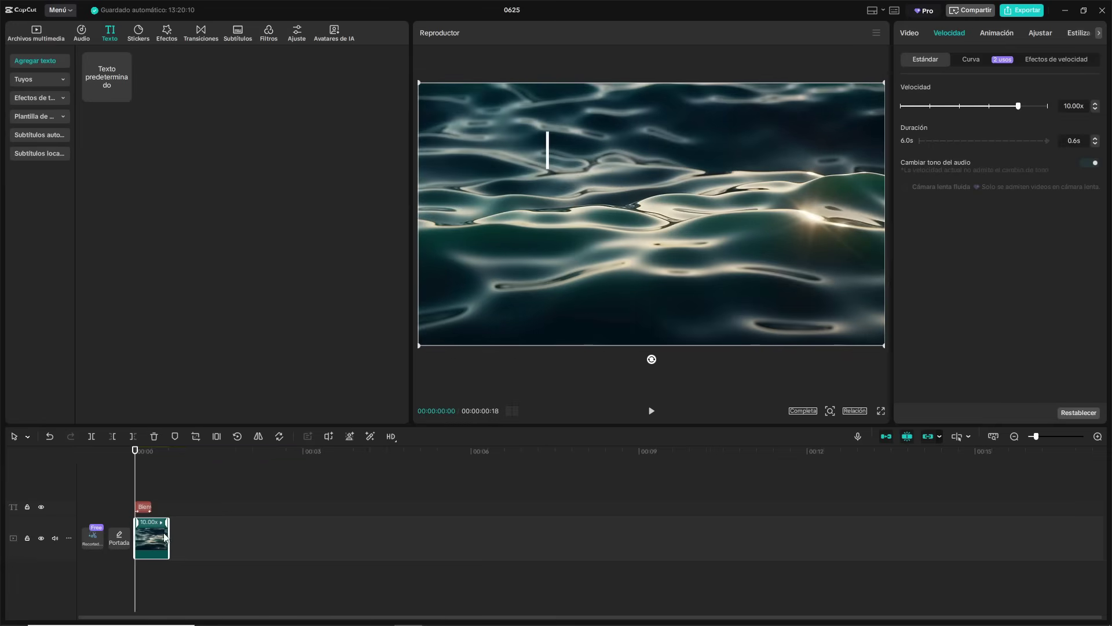
{"action": "left_click", "coordinate": [652, 411]}
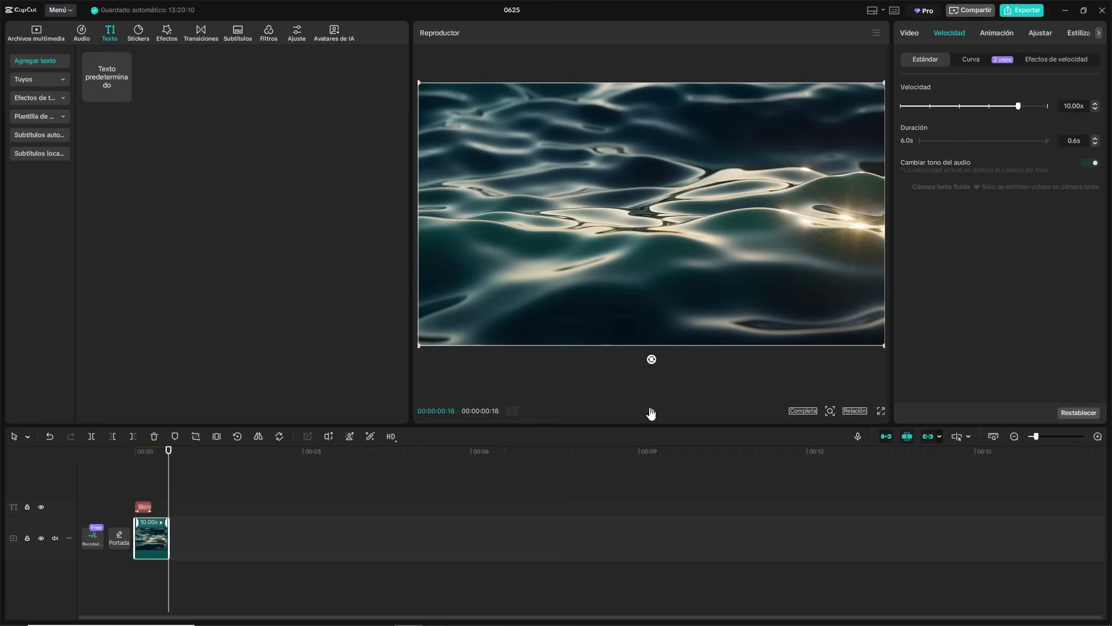
{"action": "left_click", "coordinate": [652, 410]}
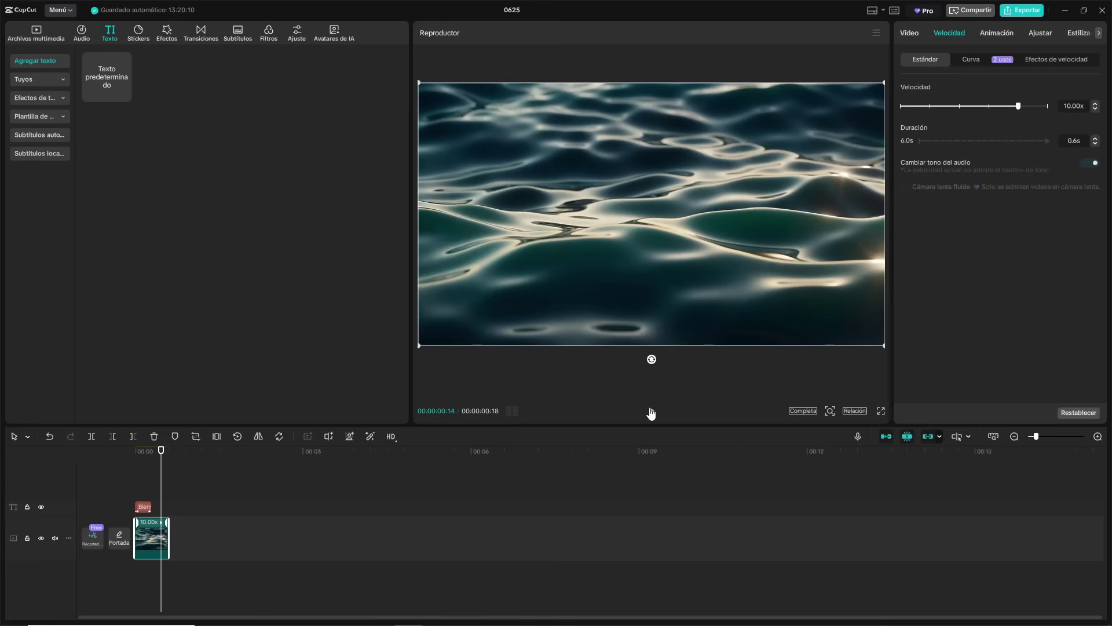
{"action": "key", "text": "ctrl+z"}
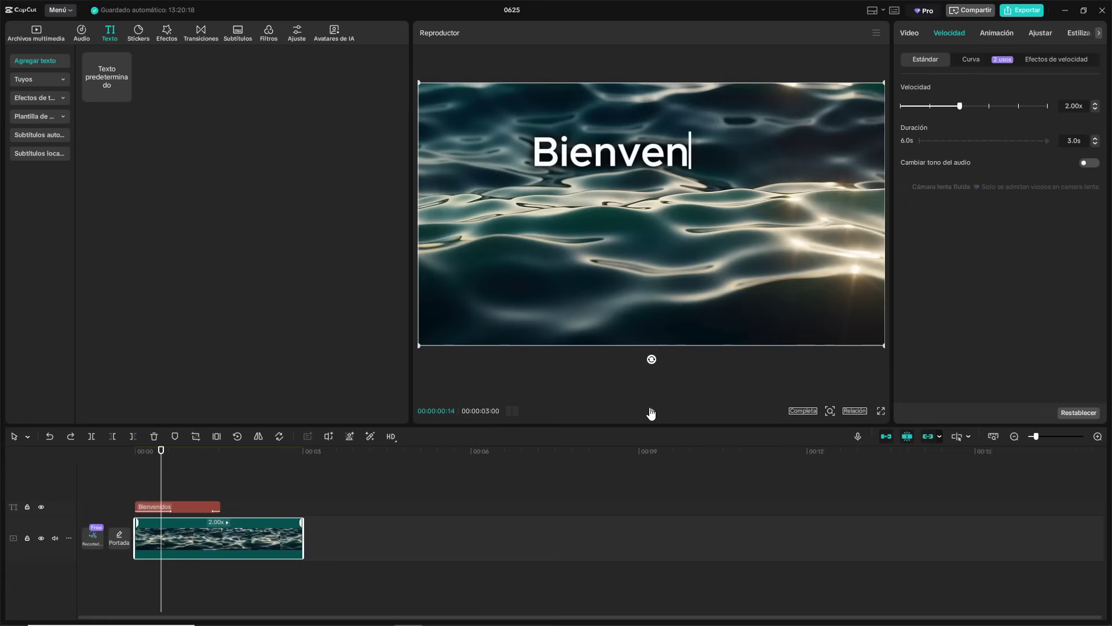
{"action": "key", "text": "ctrl+z"}
Preview the title over the ocean clip and trim the clip's end to match the end of the Bienvenidos title.
{"action": "left_click_drag", "start_coordinate": [161, 460], "coordinate": [155, 457]}
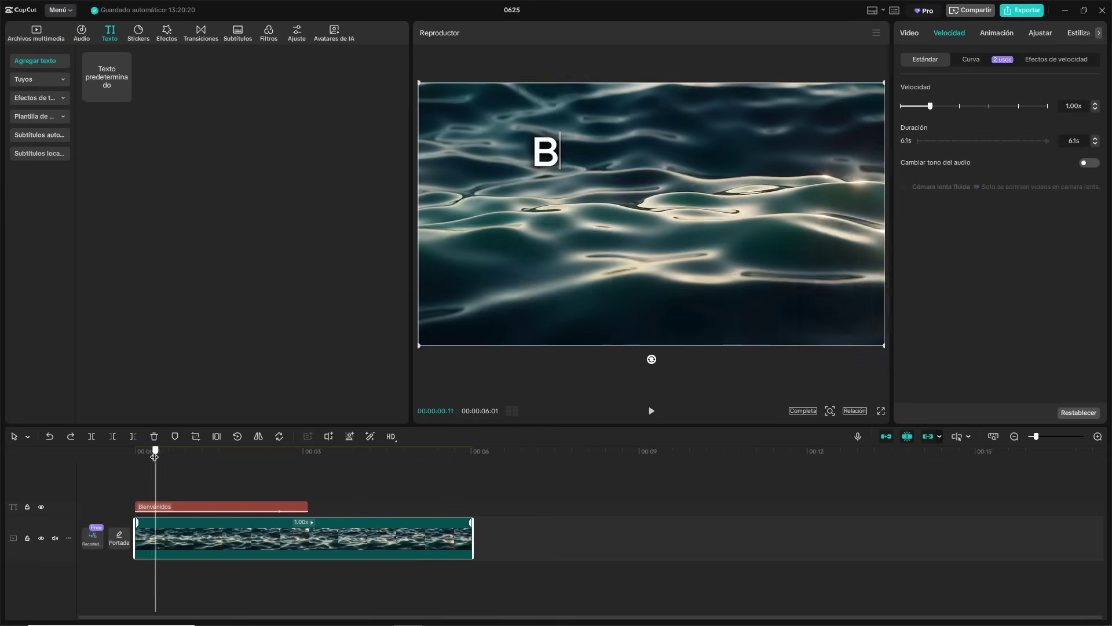
{"action": "left_click", "coordinate": [651, 411]}
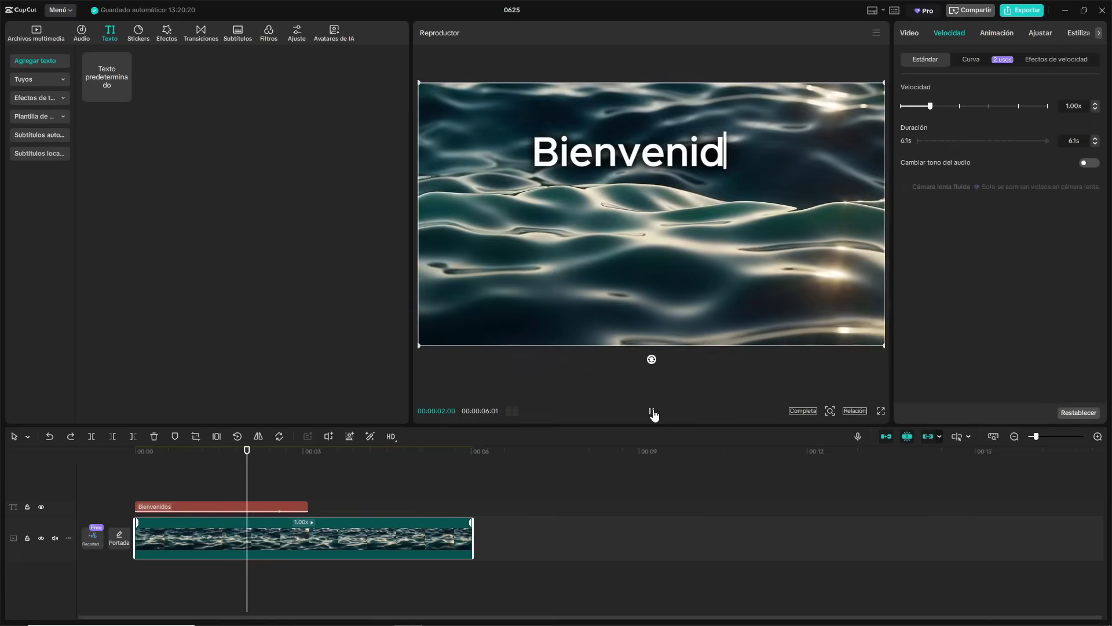
{"action": "left_click", "coordinate": [652, 411]}
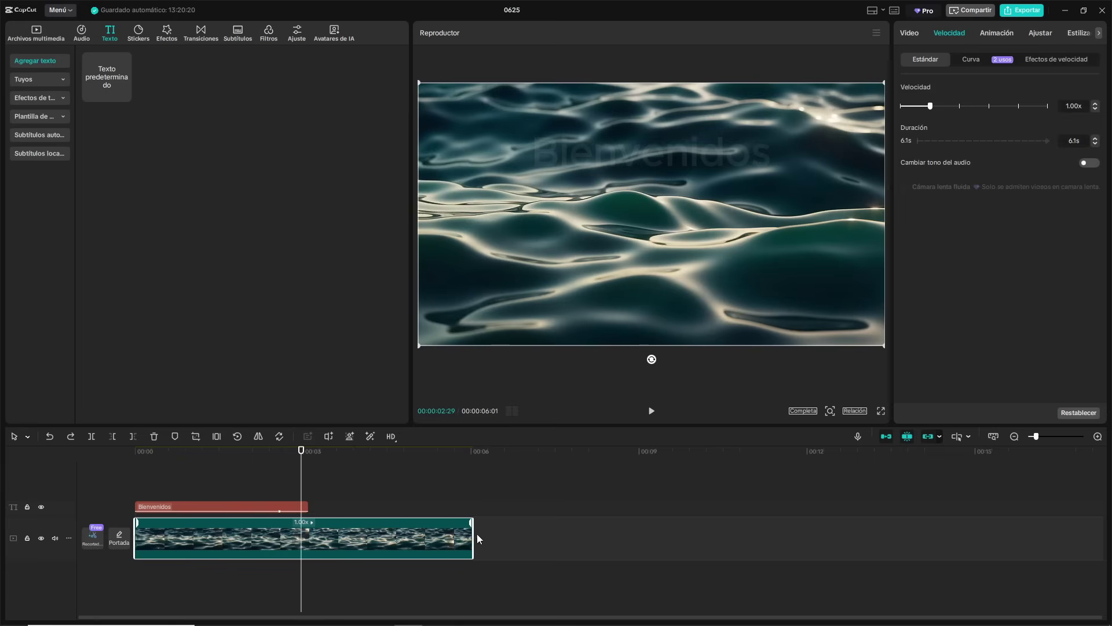
{"action": "left_click_drag", "start_coordinate": [473, 533], "coordinate": [307, 530]}
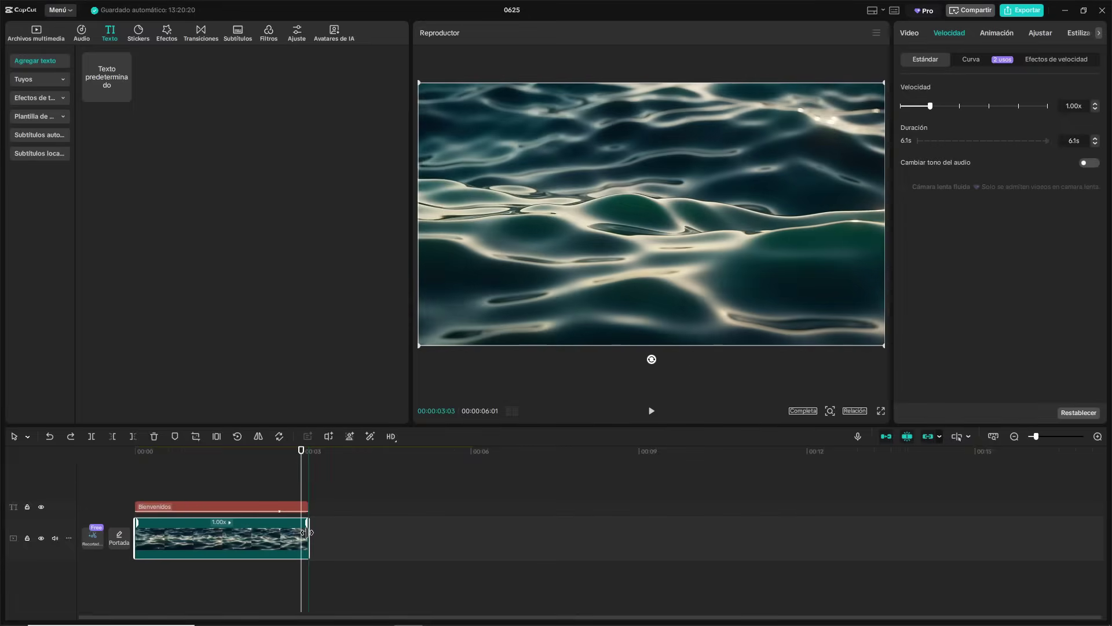
Examine the Bienvenidos title on an enlarged timeline, along with its tracking and text bubble options.
{"action": "left_click", "coordinate": [142, 507]}
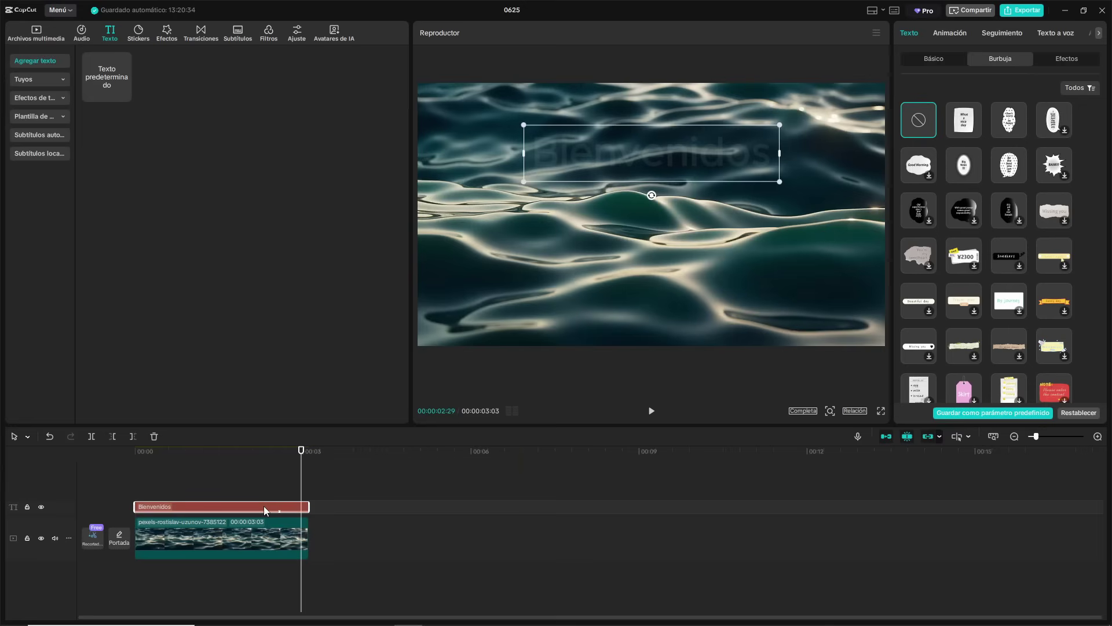
{"action": "scroll", "coordinate": [270, 493], "scroll_direction": "up", "scroll_amount": 3}
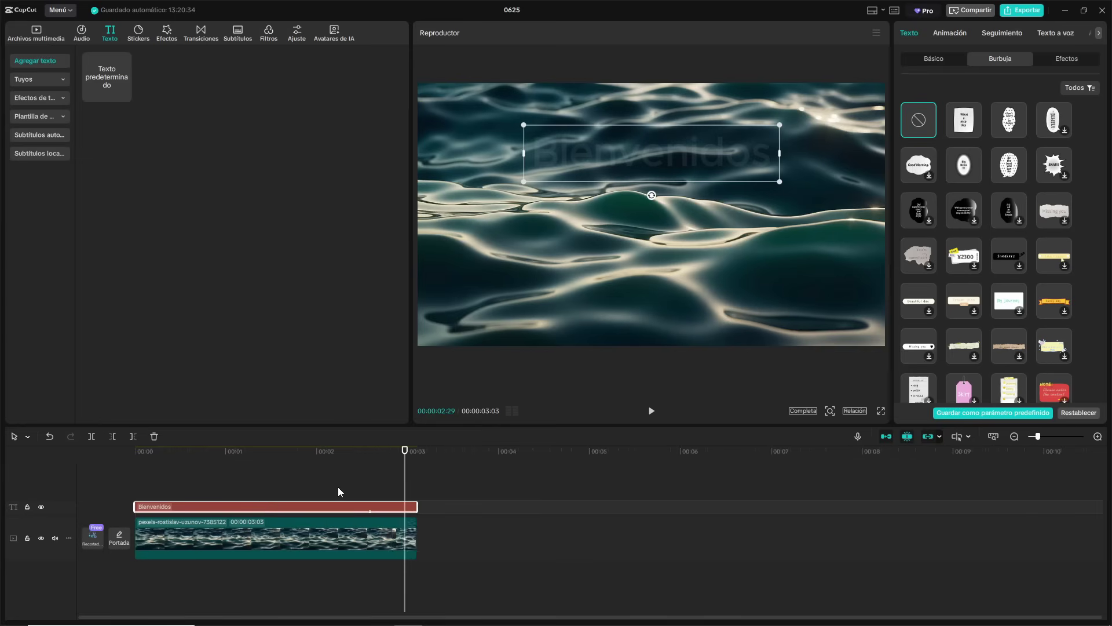
{"action": "scroll", "coordinate": [387, 476], "scroll_direction": "up", "scroll_amount": 1}
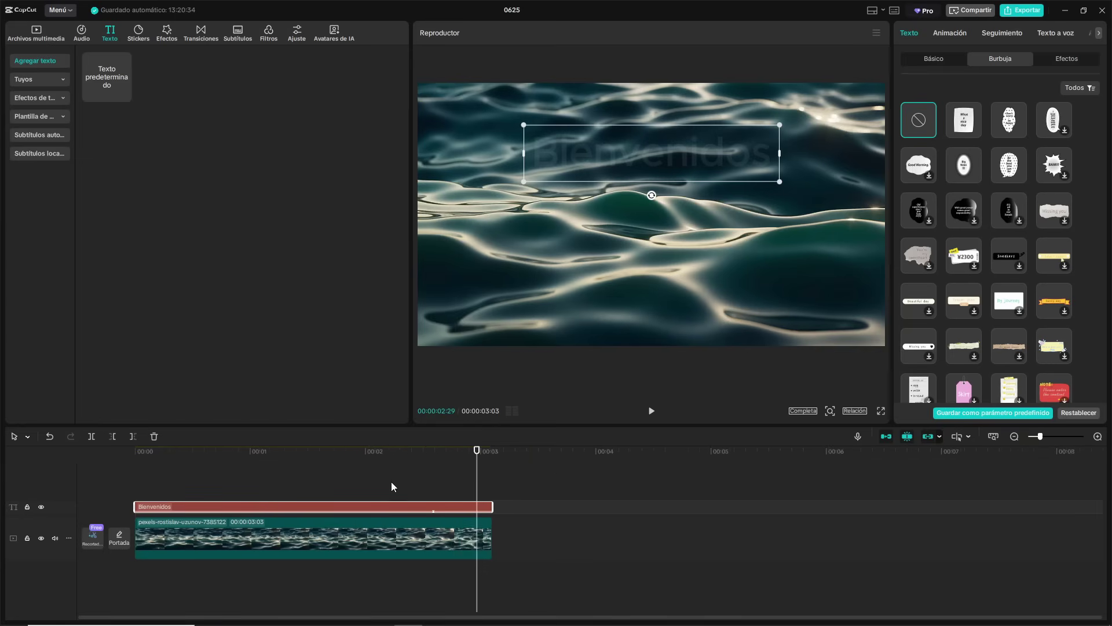
{"action": "scroll", "coordinate": [544, 479], "scroll_direction": "up", "scroll_amount": 3}
{"action": "scroll", "coordinate": [544, 478], "scroll_direction": "up", "scroll_amount": 2}
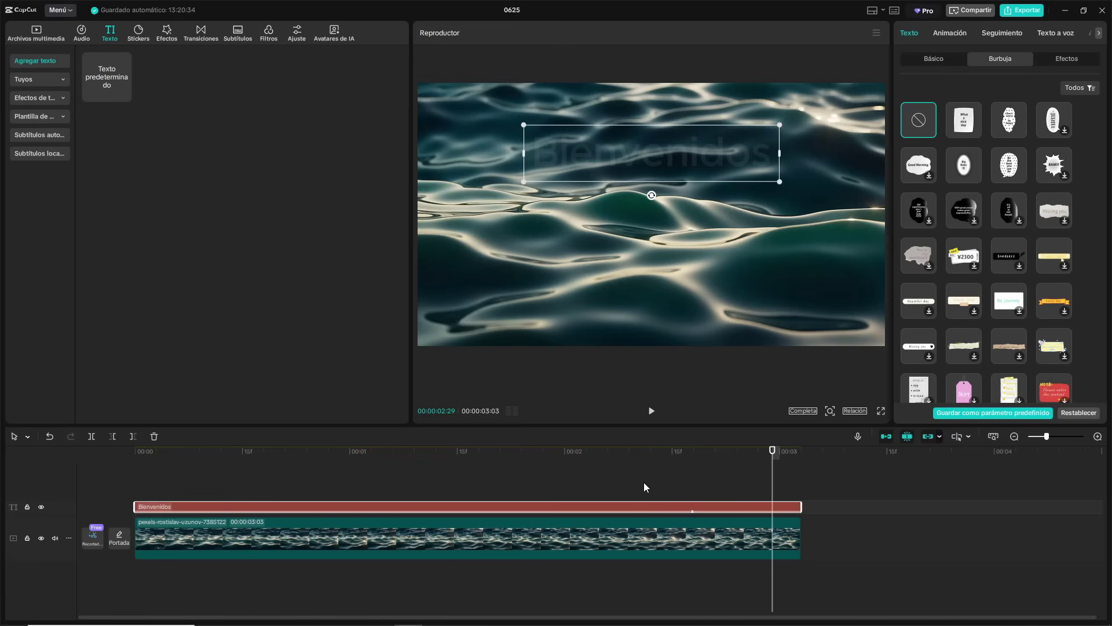
{"action": "scroll", "coordinate": [645, 482], "scroll_direction": "down", "scroll_amount": 3, "text": "ctrl"}
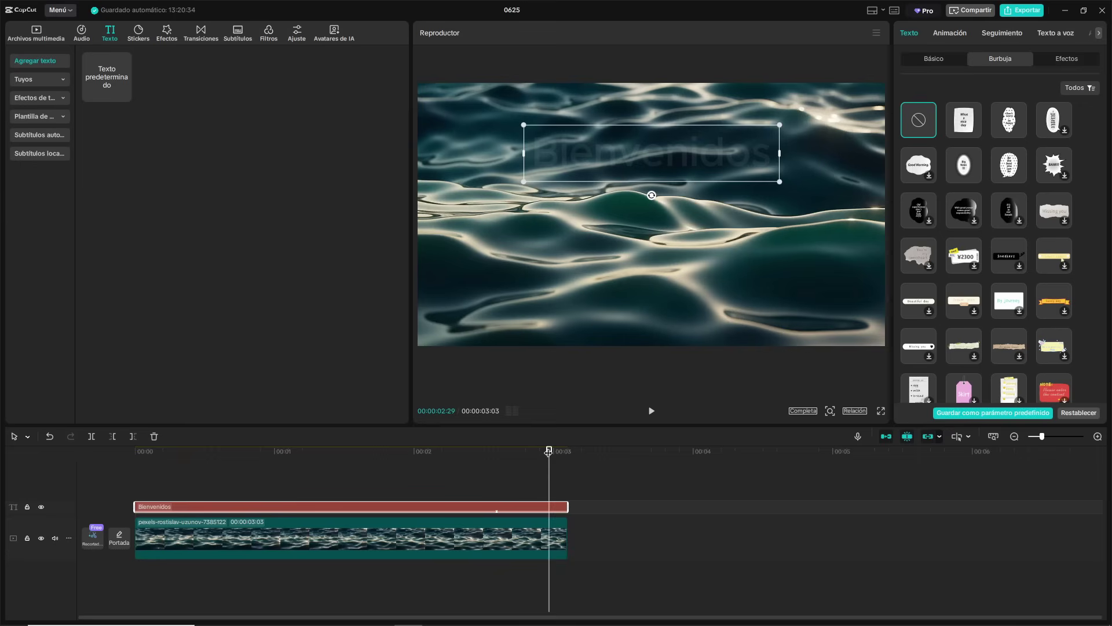
{"action": "left_click_drag", "start_coordinate": [550, 452], "coordinate": [134, 451]}
{"action": "left_click", "coordinate": [1007, 33]}
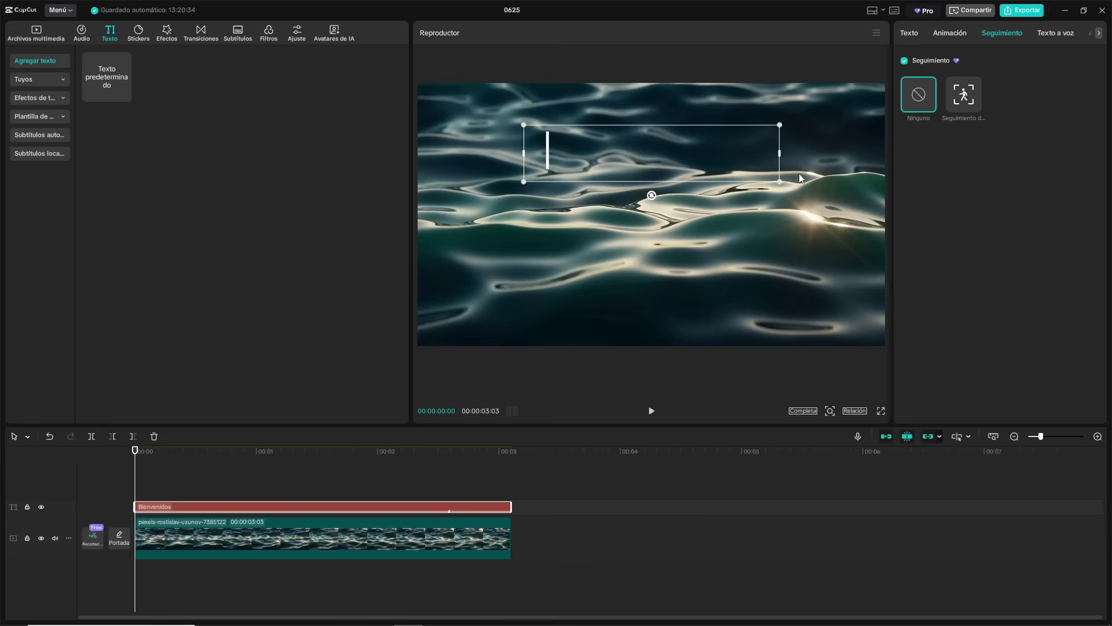
{"action": "left_click", "coordinate": [908, 33]}
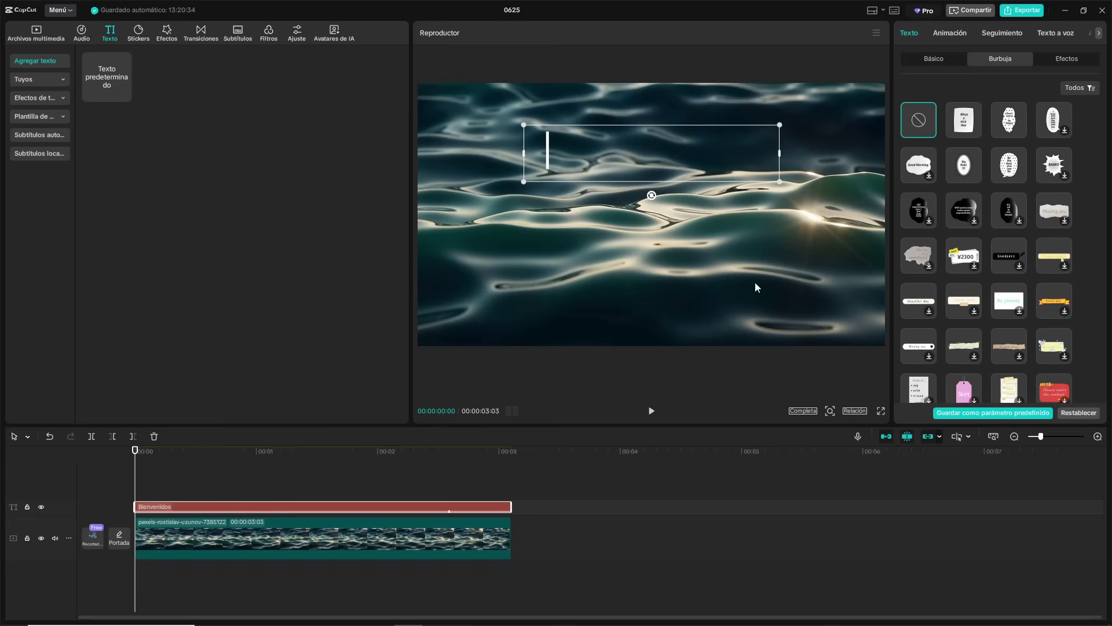
Check the favourites in the media library and display the project's imported video files.
{"action": "left_click", "coordinate": [40, 32]}
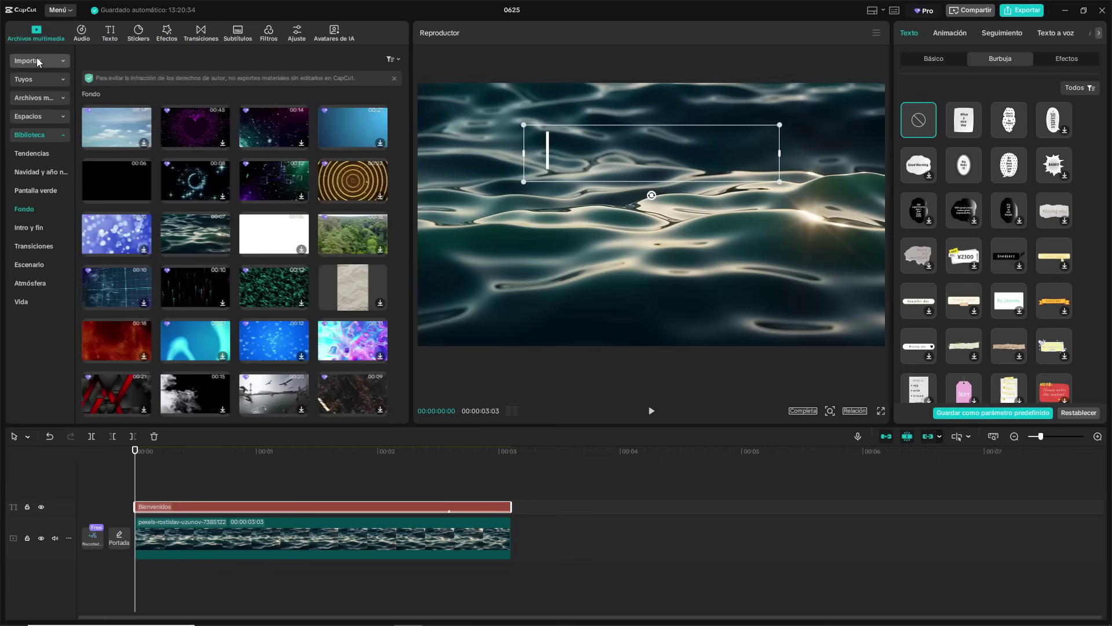
{"action": "left_click", "coordinate": [41, 79]}
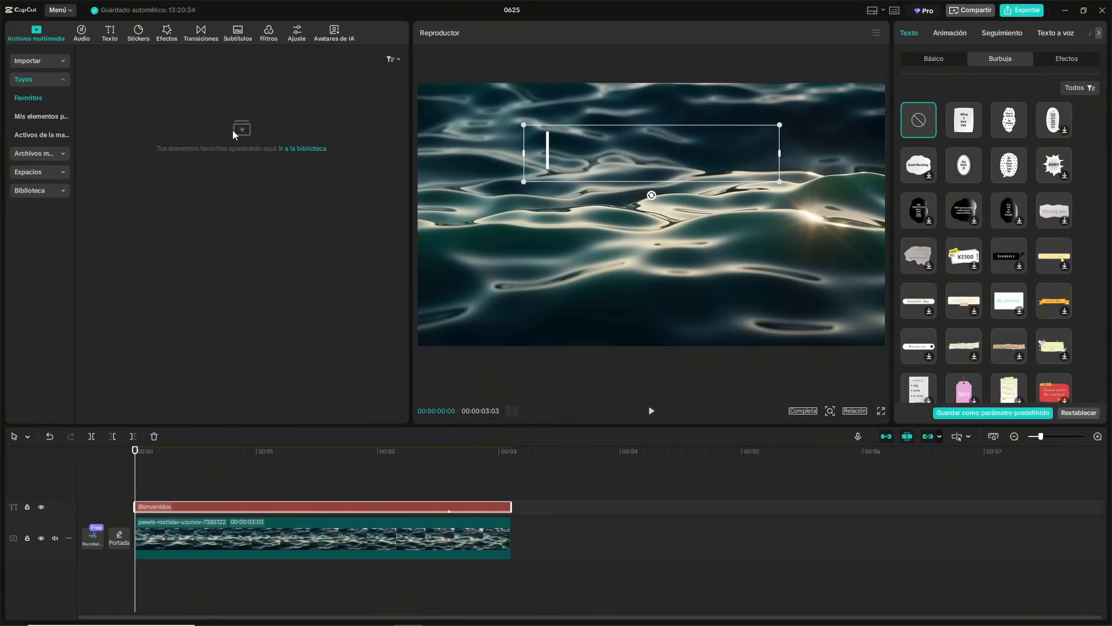
{"action": "left_click", "coordinate": [30, 60]}
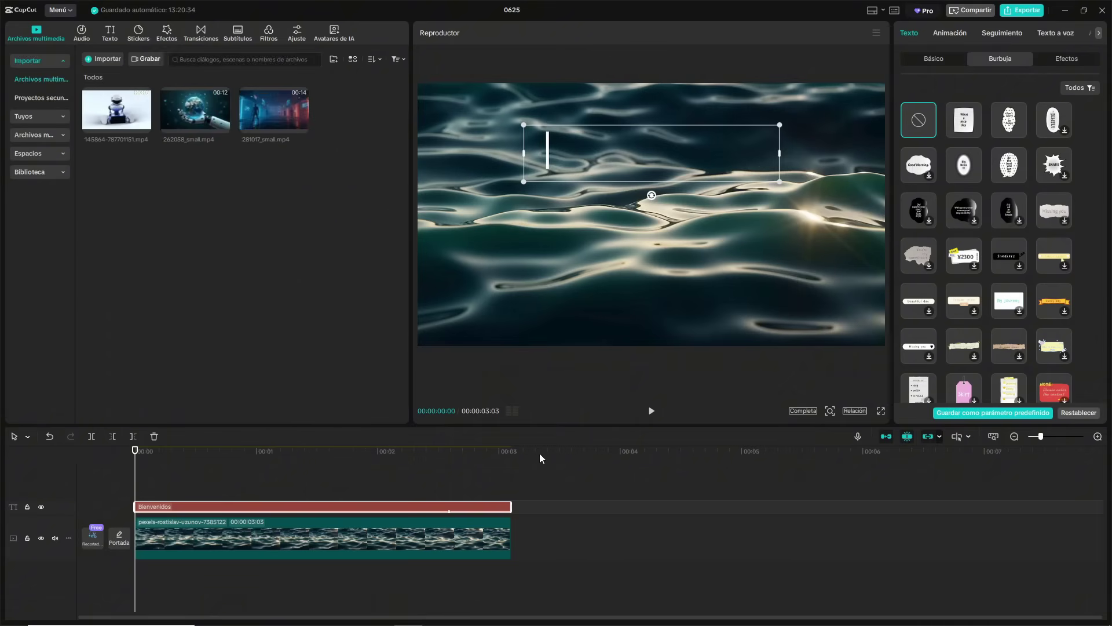
Try adding the imported robot video at the start of the timeline, and undo the insertion.
{"action": "left_click", "coordinate": [514, 459]}
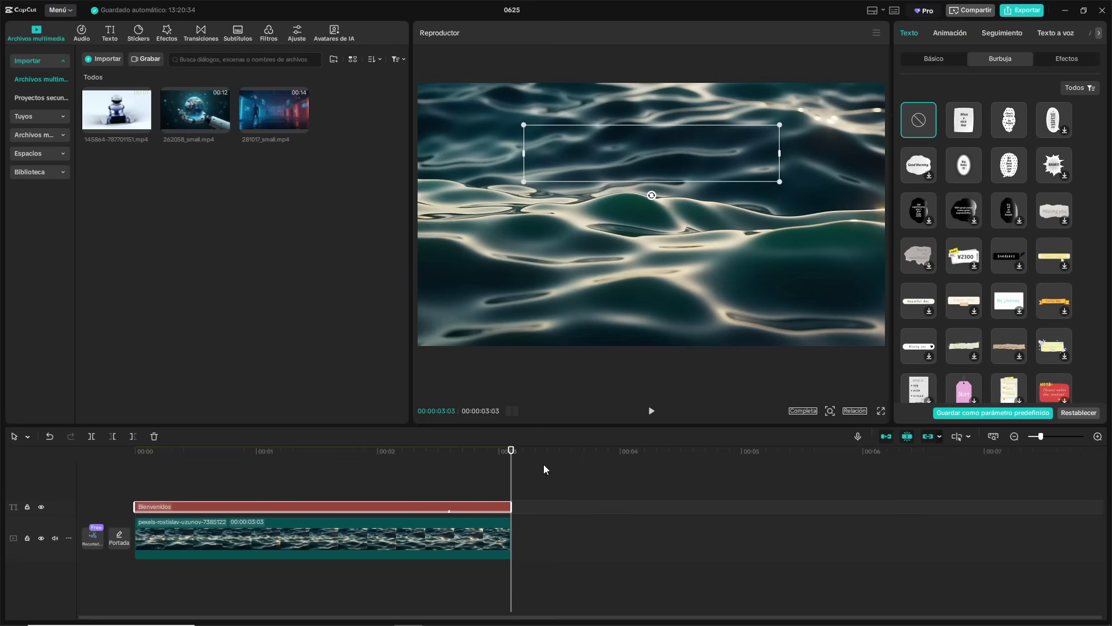
{"action": "left_click_drag", "start_coordinate": [510, 452], "coordinate": [137, 458]}
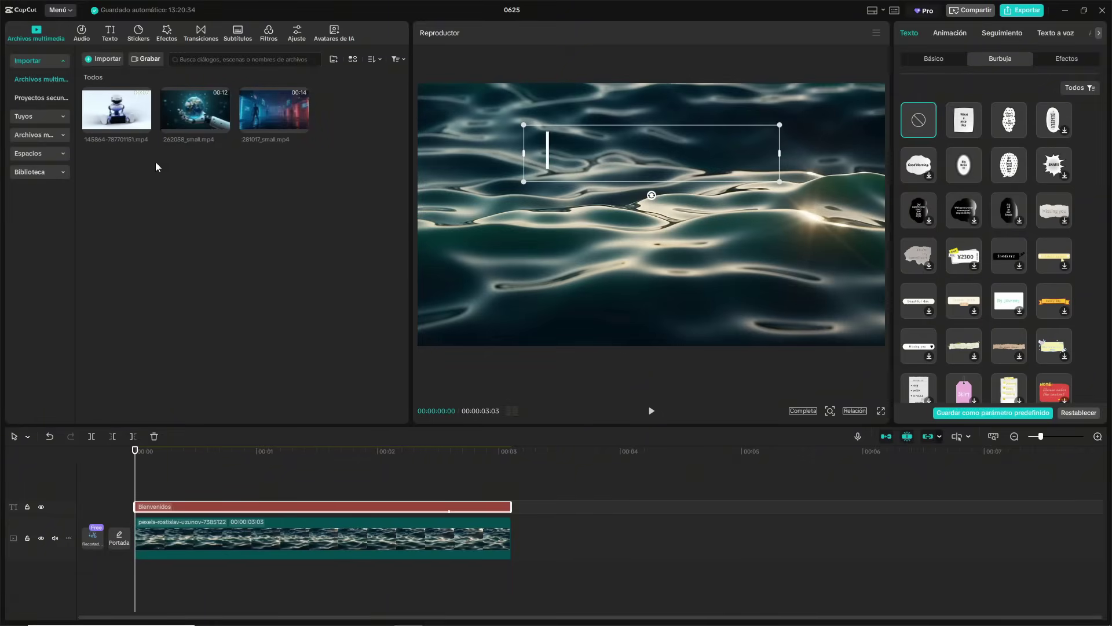
{"action": "left_click", "coordinate": [145, 125]}
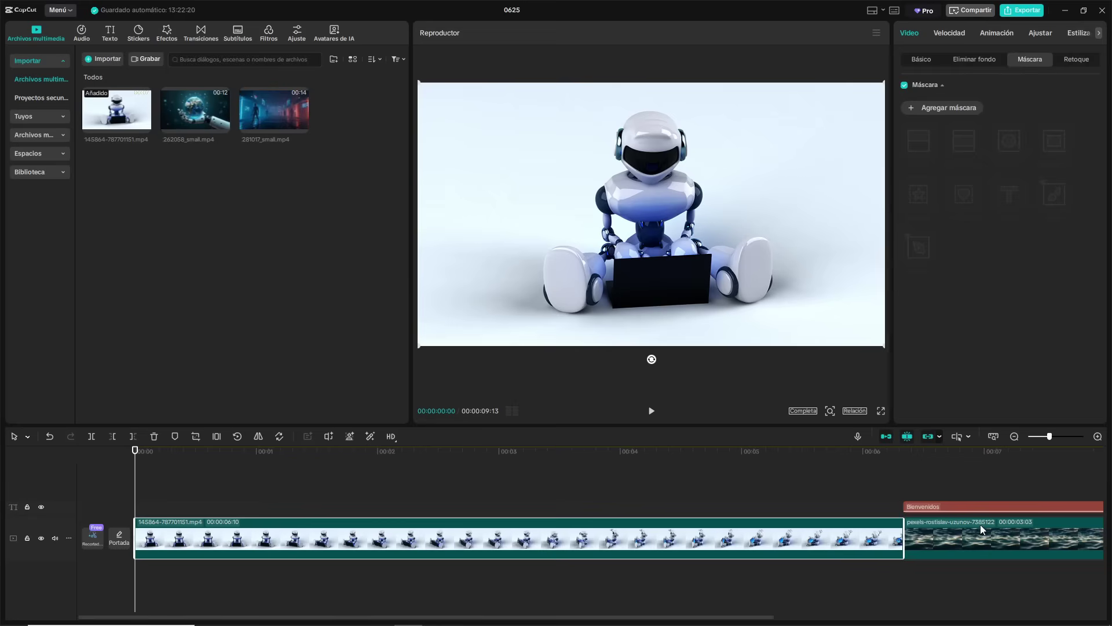
{"action": "key", "text": "ctrl+z"}
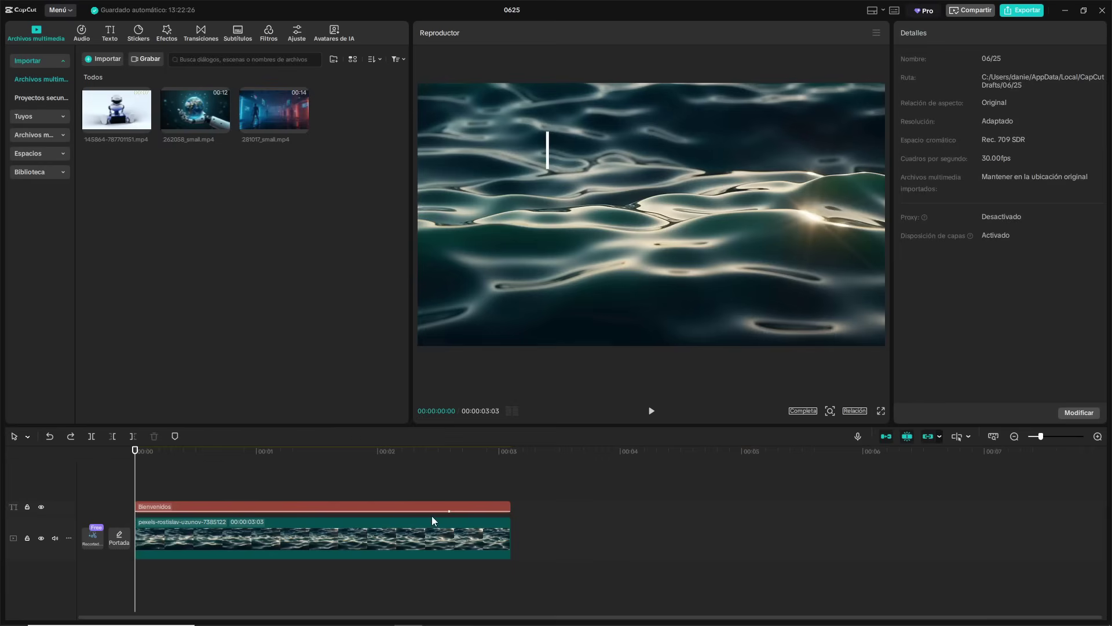
Add the imported robot video to the main track directly after the ocean clip.
{"action": "left_click", "coordinate": [517, 449]}
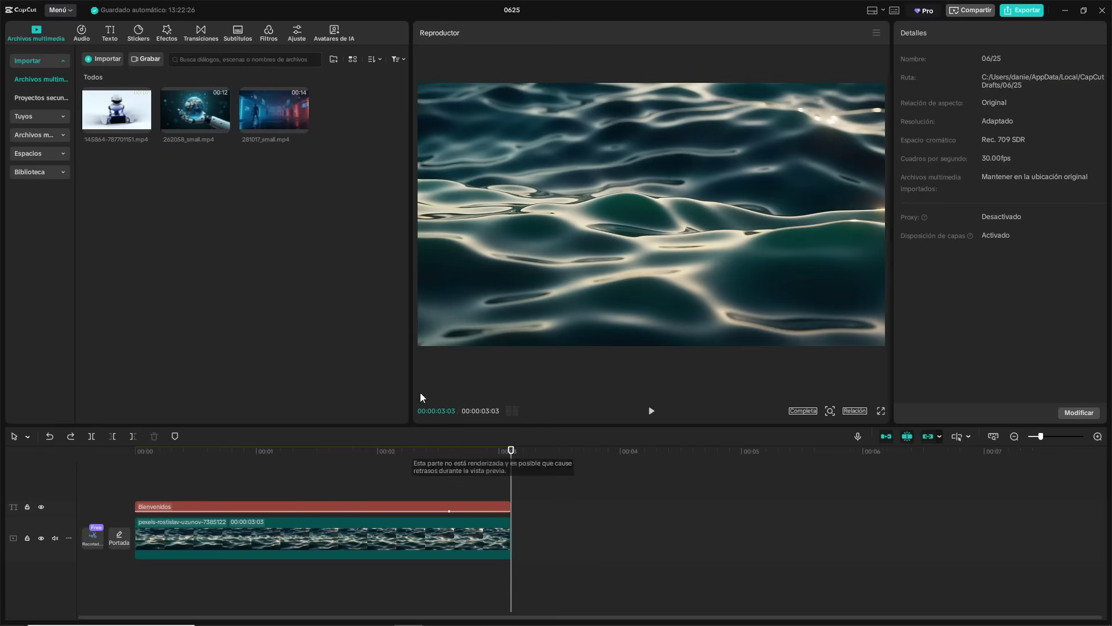
{"action": "left_click", "coordinate": [143, 127]}
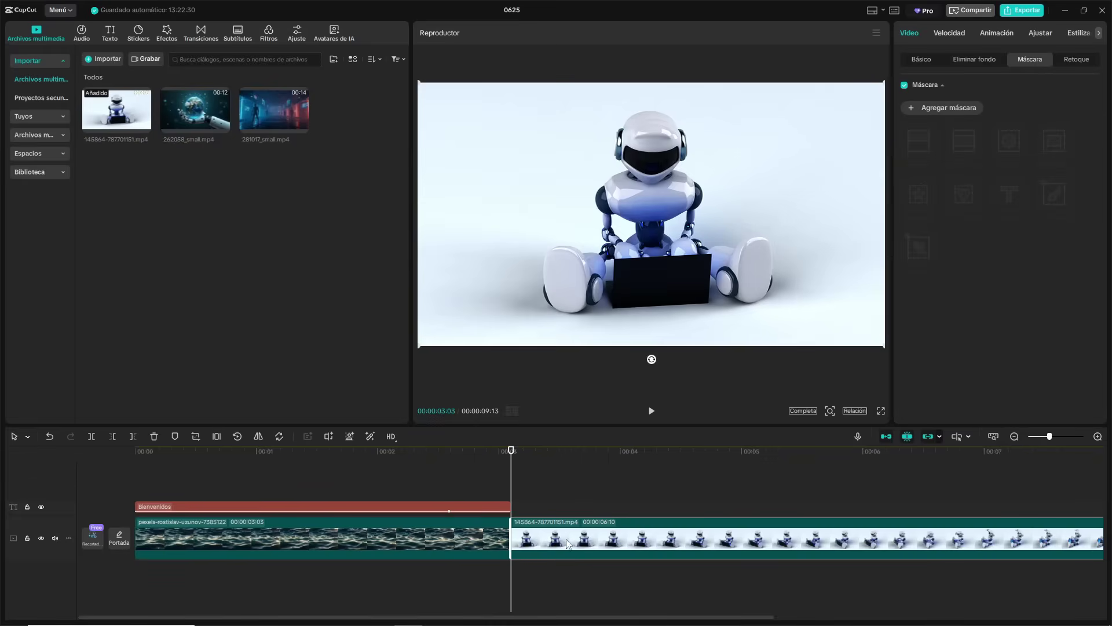
{"action": "scroll", "coordinate": [550, 496], "scroll_direction": "down", "scroll_amount": 3}
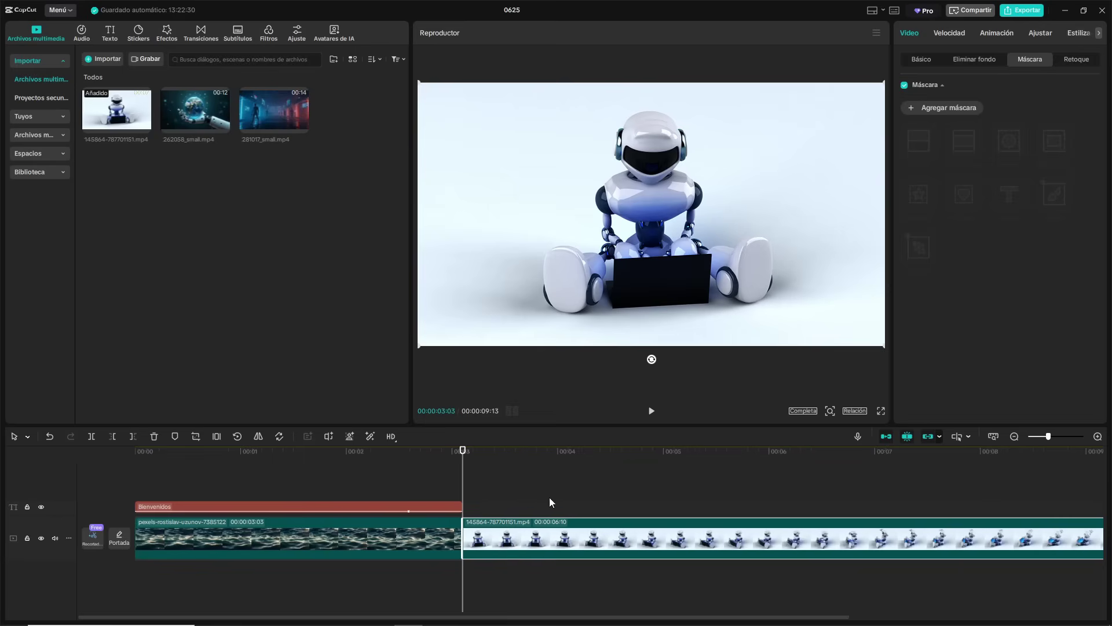
Play back the sequence and review the cut between the water clip and the robot clip.
{"action": "left_click", "coordinate": [652, 410]}
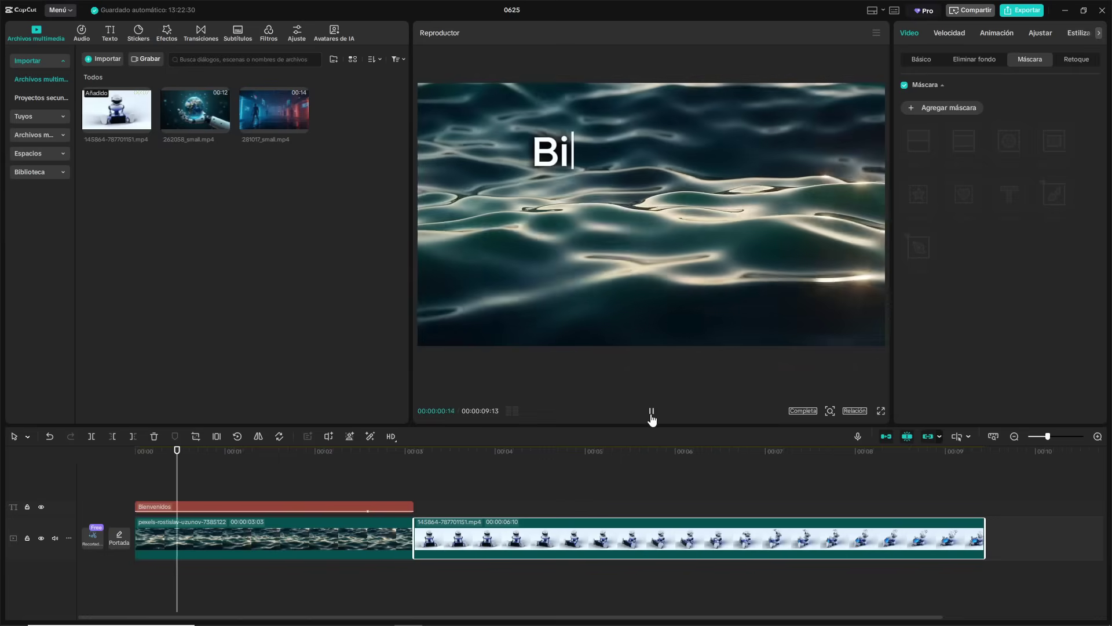
{"action": "left_click", "coordinate": [652, 411]}
{"action": "left_click", "coordinate": [652, 411]}
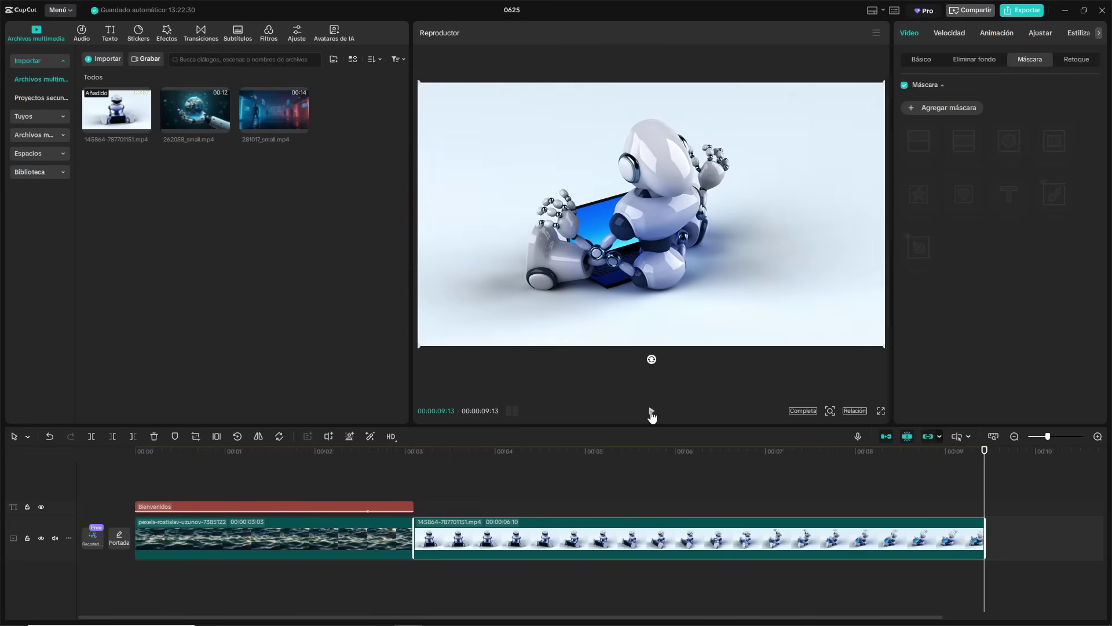
{"action": "left_click", "coordinate": [415, 451]}
{"action": "left_click", "coordinate": [651, 410]}
{"action": "left_click", "coordinate": [651, 411]}
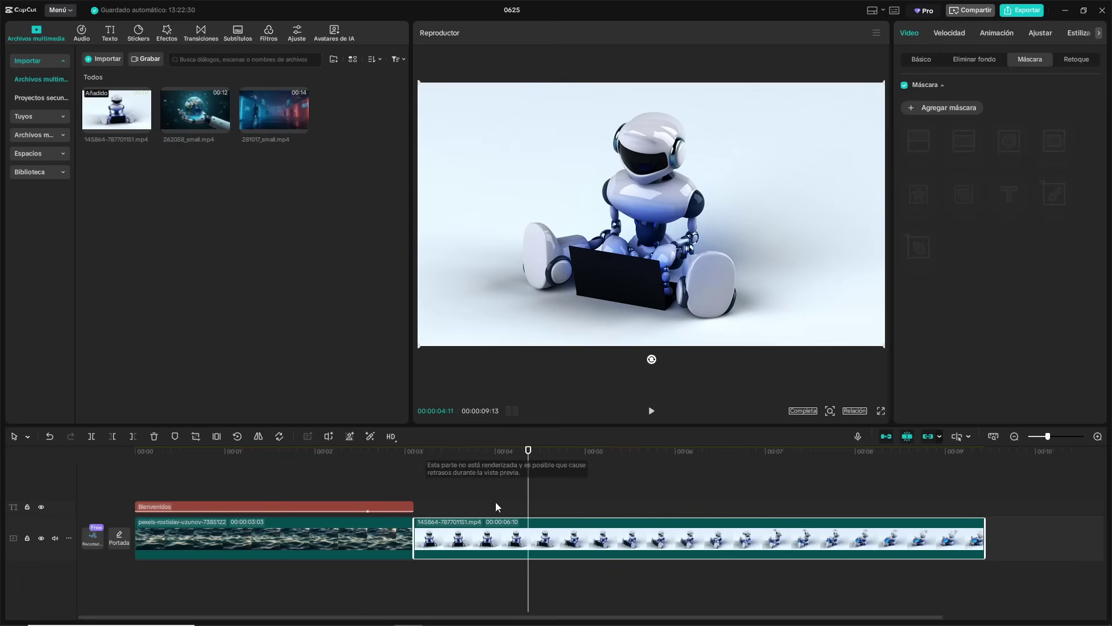
{"action": "left_click", "coordinate": [402, 457]}
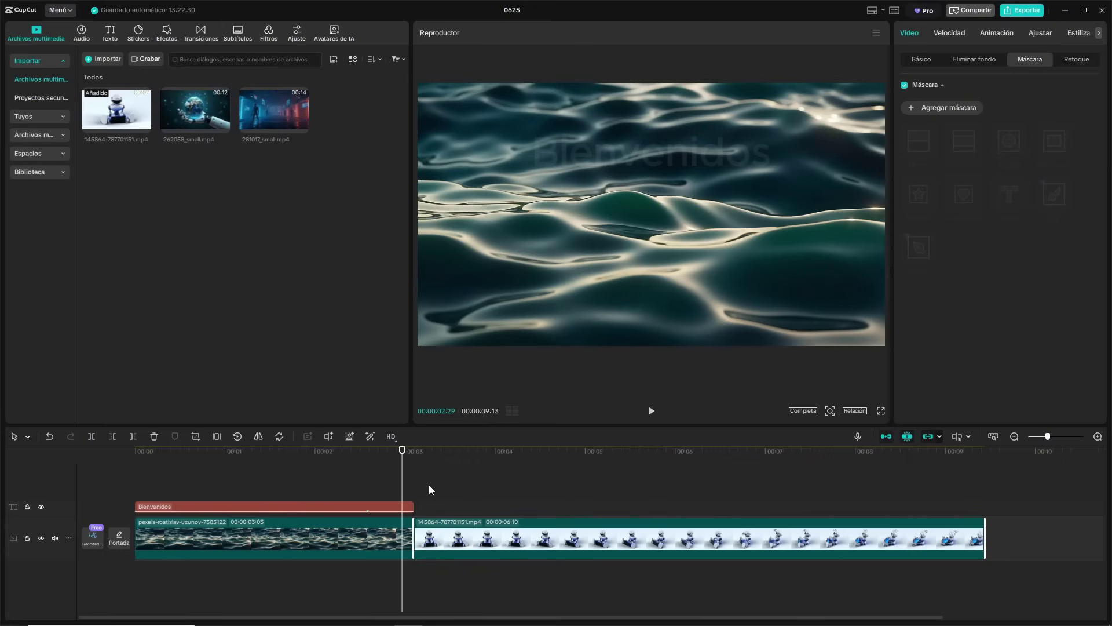
Add the Parpadeo transition from the Básico category at the cut between the water clip and the robot clip.
{"action": "scroll", "coordinate": [430, 485], "scroll_direction": "down", "scroll_amount": 4}
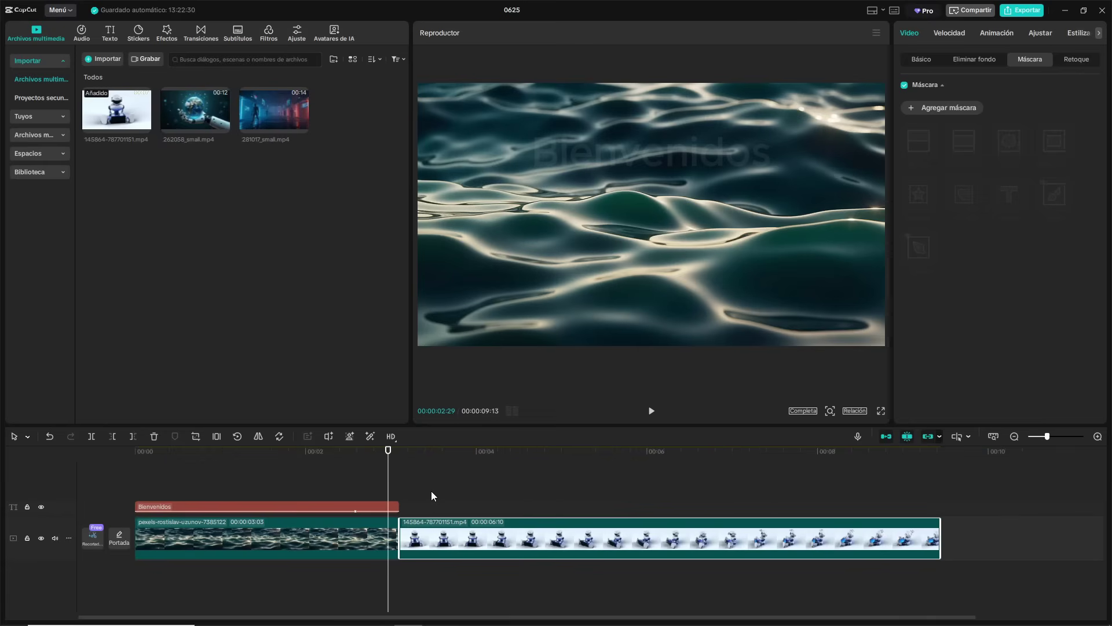
{"action": "scroll", "coordinate": [432, 491], "scroll_direction": "up", "scroll_amount": 3}
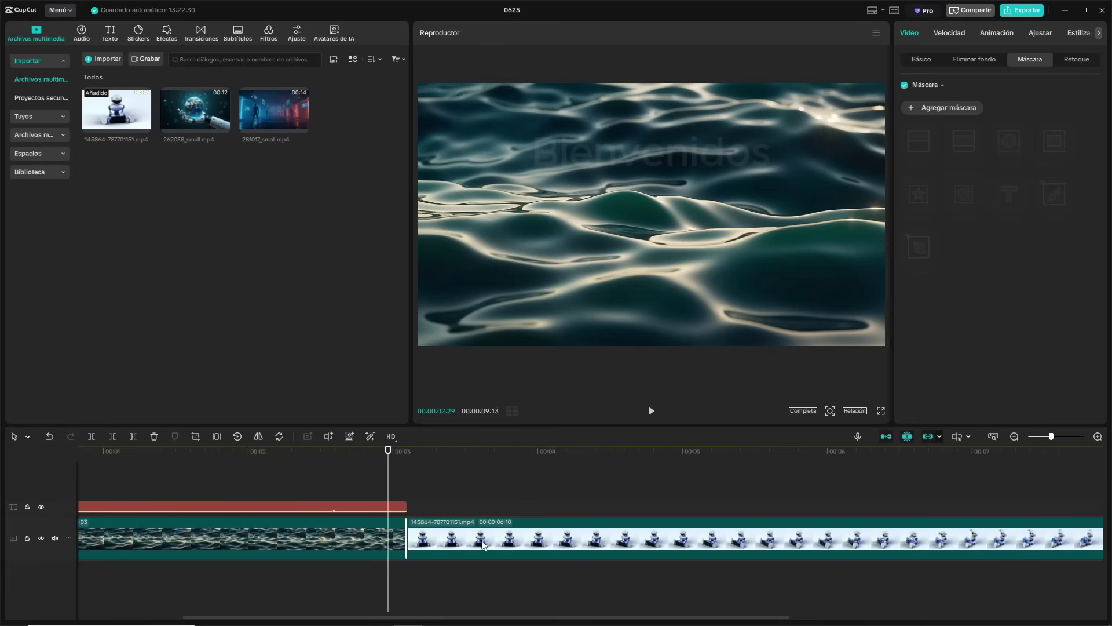
{"action": "scroll", "coordinate": [377, 536], "scroll_direction": "down", "scroll_amount": 1}
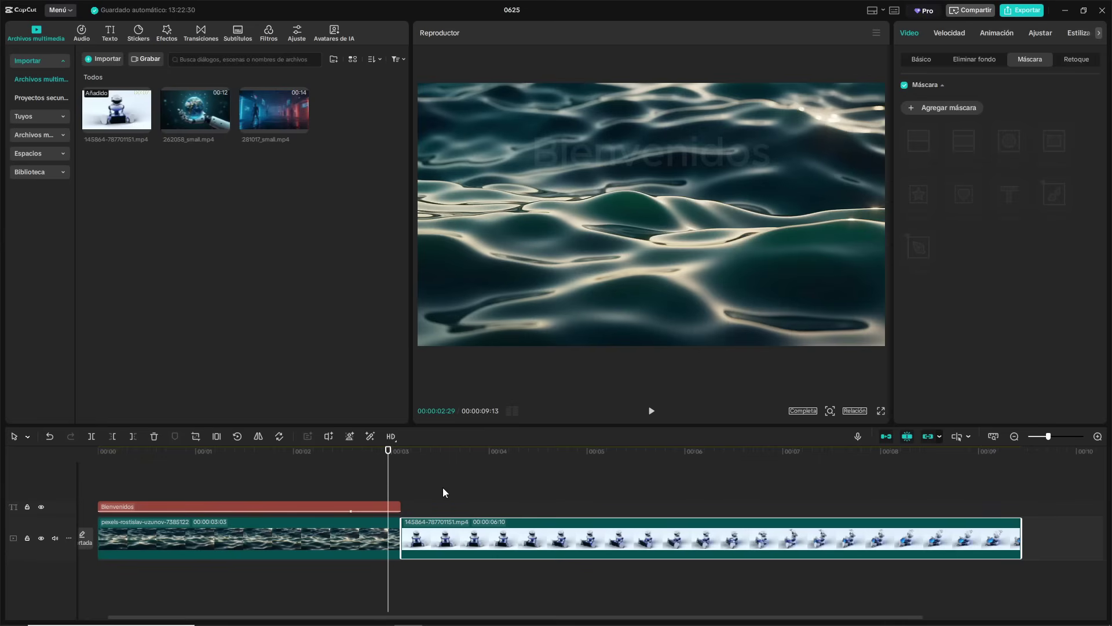
{"action": "left_click", "coordinate": [203, 32]}
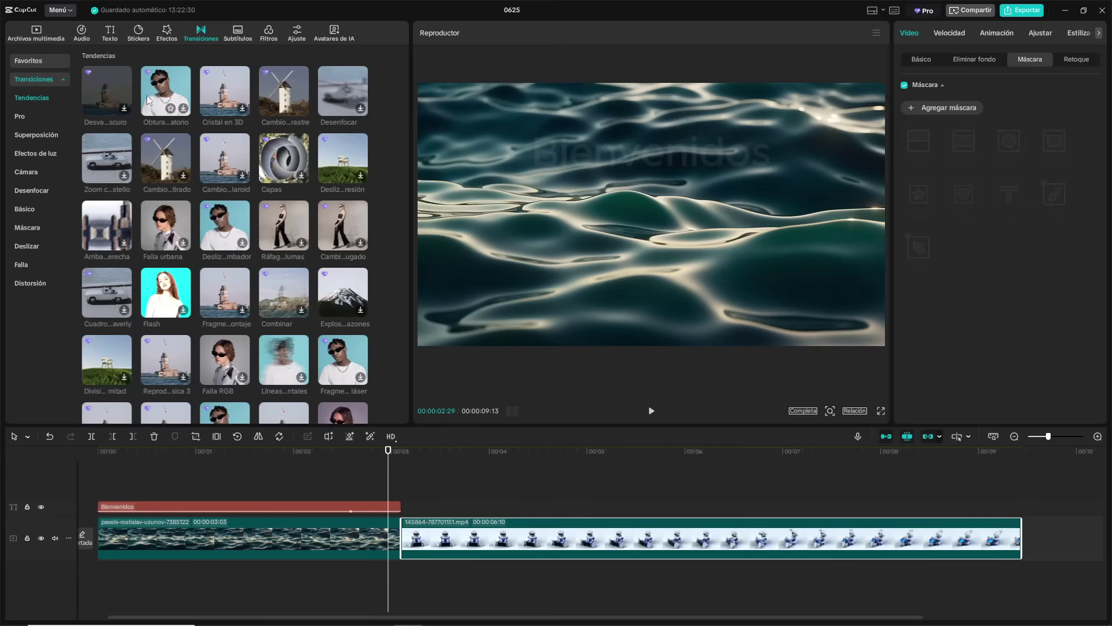
{"action": "left_click", "coordinate": [27, 227]}
{"action": "left_click", "coordinate": [32, 211]}
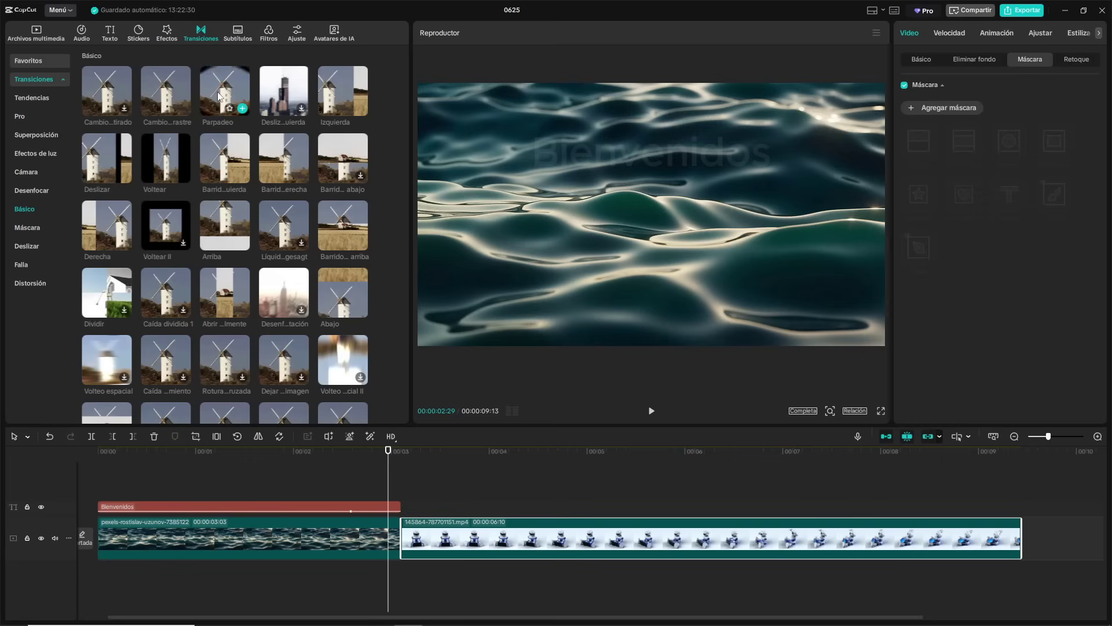
{"action": "left_click_drag", "start_coordinate": [221, 92], "coordinate": [391, 534]}
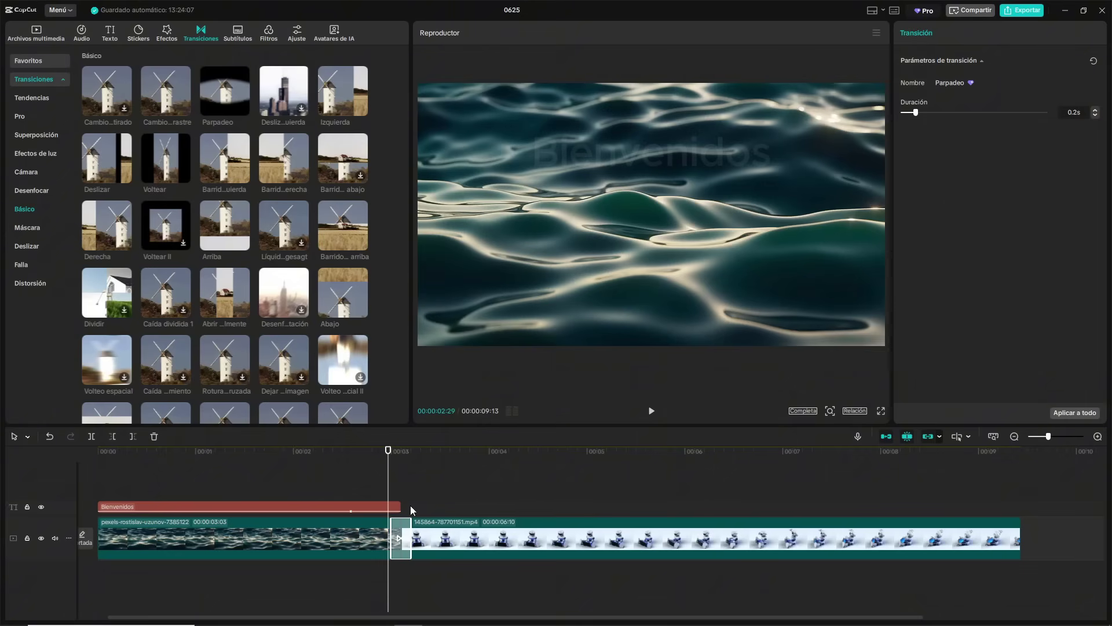
Play the section around the Parpadeo transition twice to check the change between the two clips.
{"action": "scroll", "coordinate": [406, 496], "scroll_direction": "up", "scroll_amount": 3}
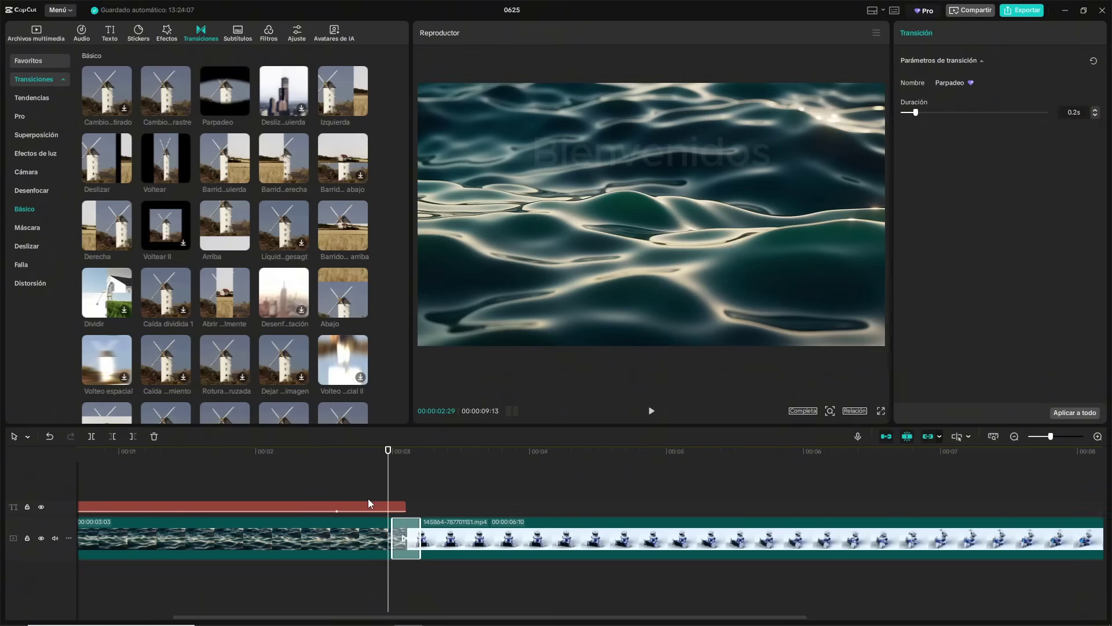
{"action": "scroll", "coordinate": [367, 498], "scroll_direction": "down", "scroll_amount": 1}
{"action": "left_click", "coordinate": [367, 477]}
{"action": "left_click", "coordinate": [651, 413]}
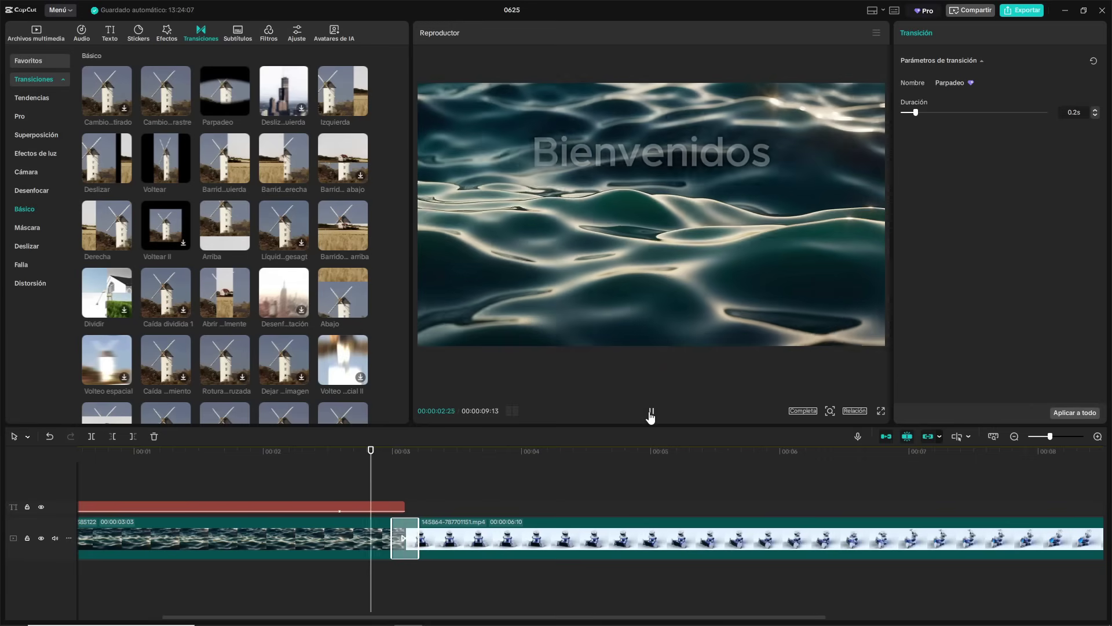
{"action": "key", "text": "space"}
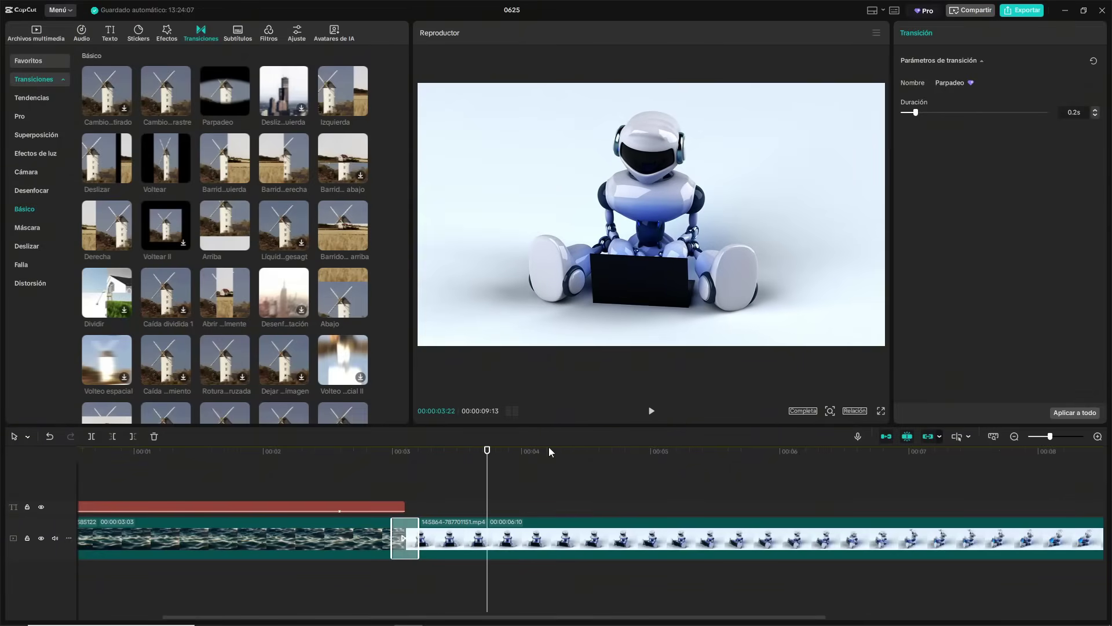
{"action": "left_click", "coordinate": [360, 463]}
{"action": "left_click", "coordinate": [650, 412]}
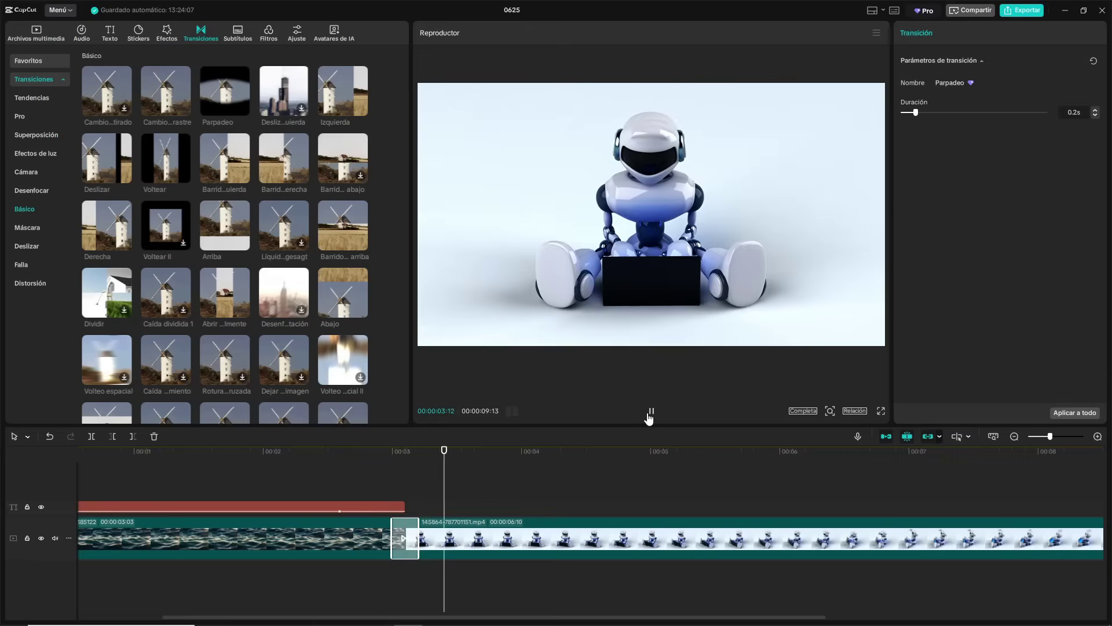
{"action": "left_click", "coordinate": [650, 412]}
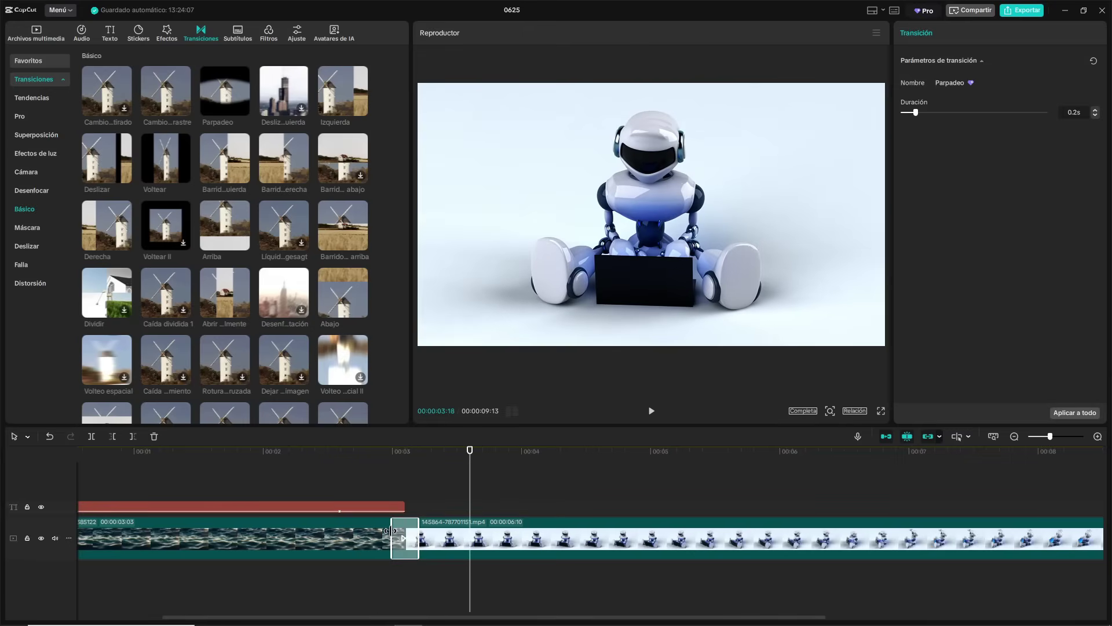
Lengthen the Parpadeo transition to 1.5 s and preview it from just before the two-second mark's following frames.
{"action": "left_click_drag", "start_coordinate": [386, 531], "coordinate": [306, 531]}
{"action": "left_click", "coordinate": [272, 455]}
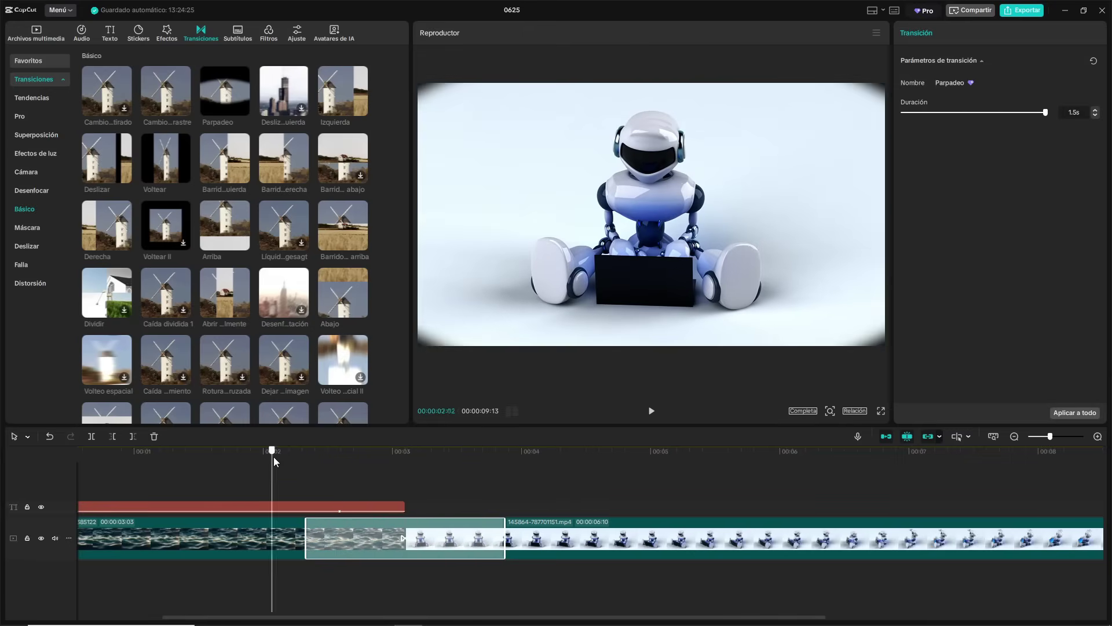
{"action": "left_click", "coordinate": [651, 412]}
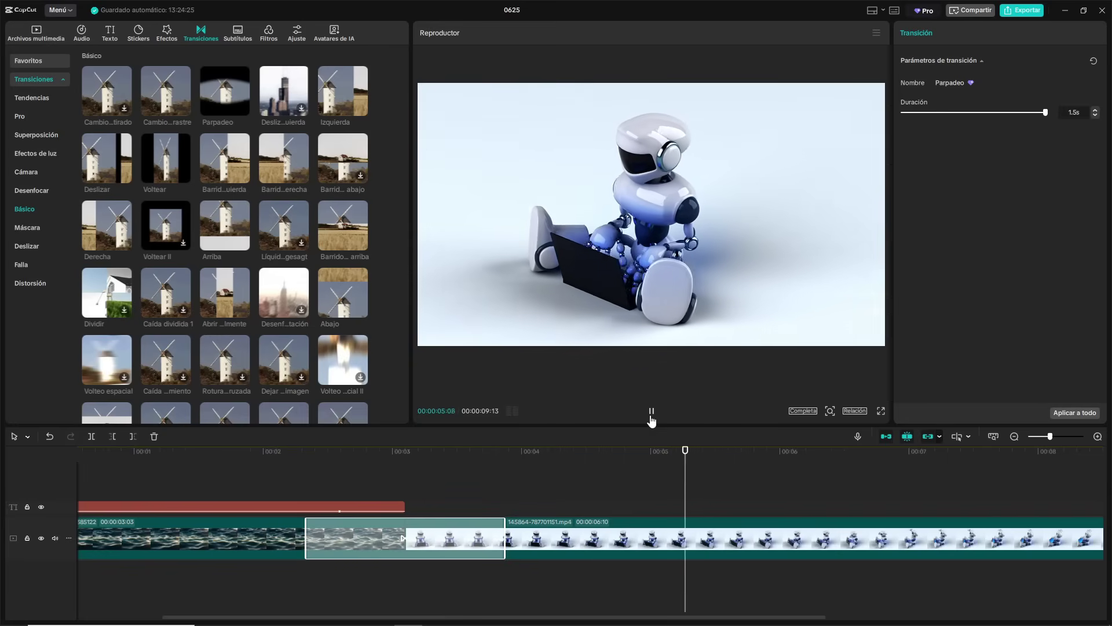
{"action": "left_click", "coordinate": [651, 412]}
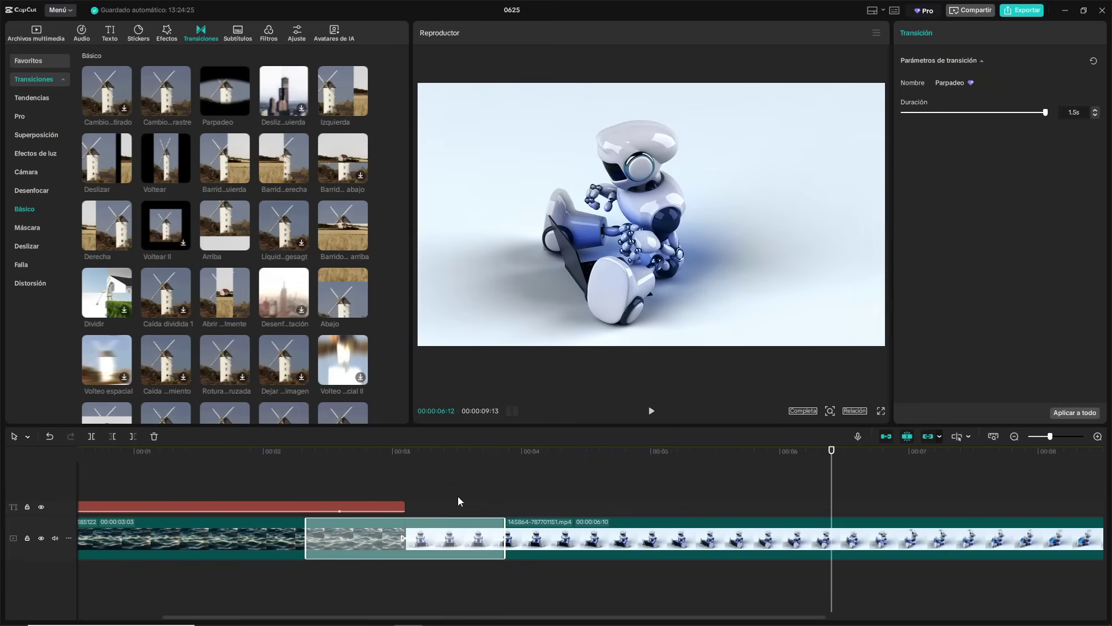
Shorten the Parpadeo transition to 0.6 s and play it back from shortly before the cut.
{"action": "left_click_drag", "start_coordinate": [306, 524], "coordinate": [366, 524]}
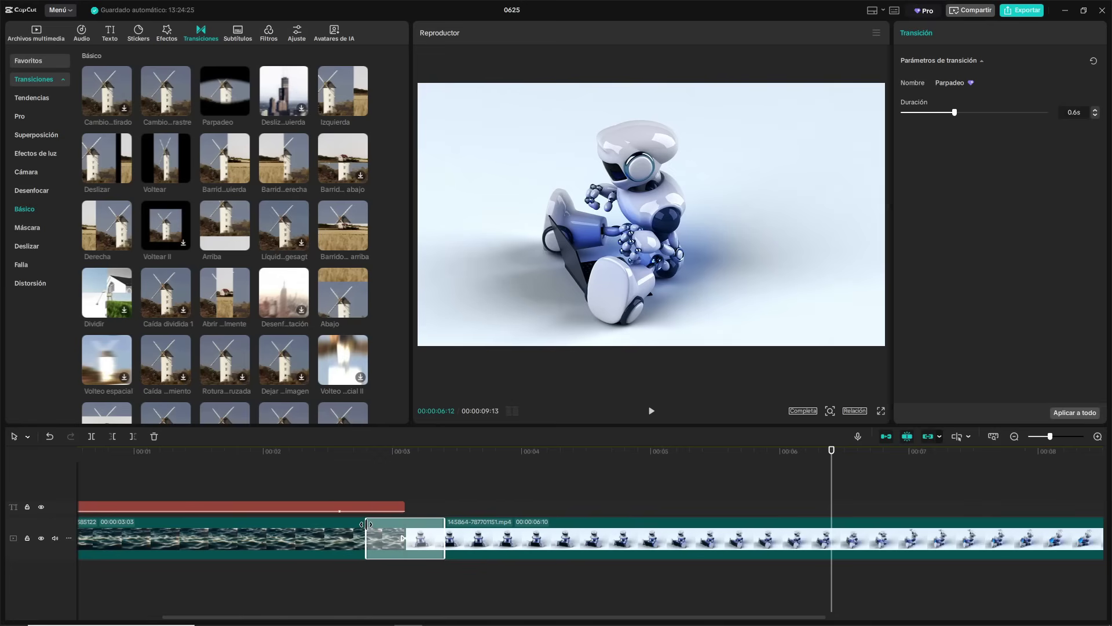
{"action": "left_click", "coordinate": [335, 458]}
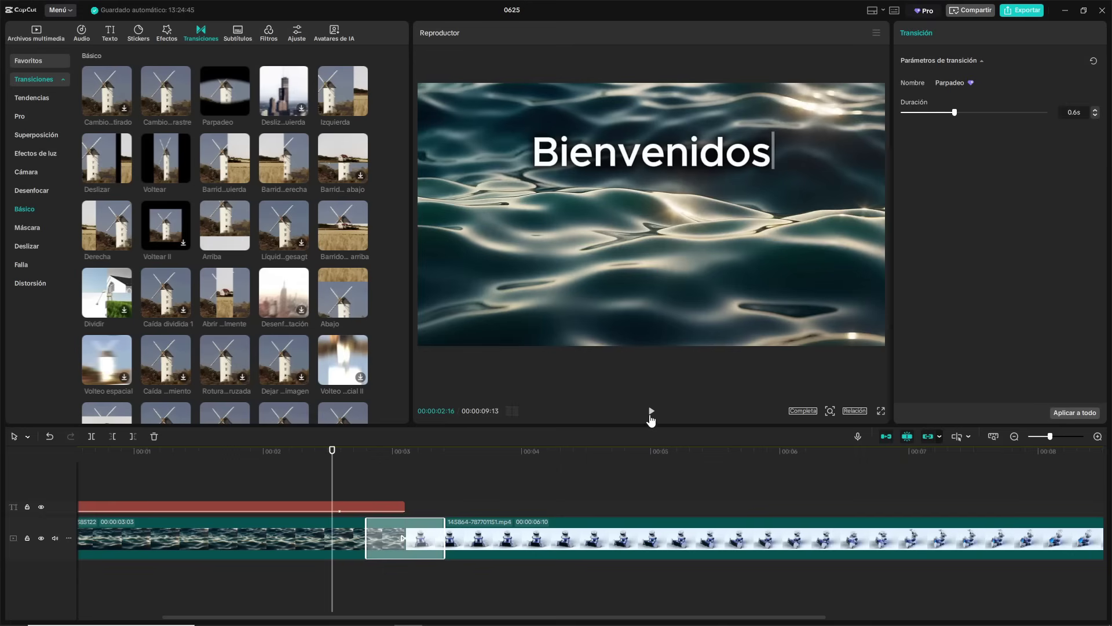
{"action": "left_click", "coordinate": [651, 411]}
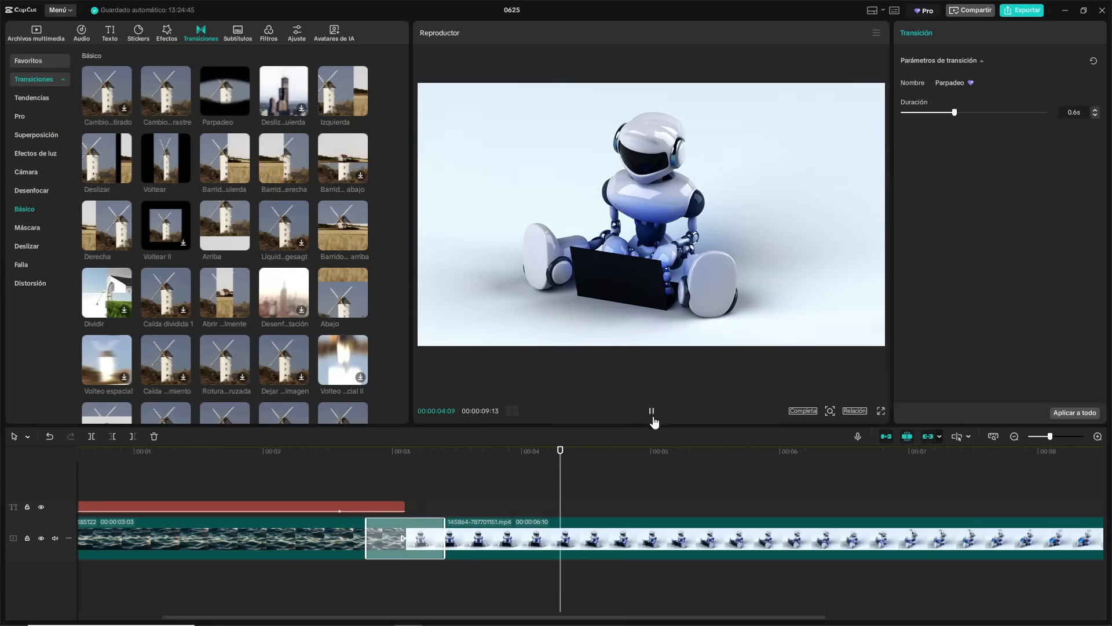
{"action": "scroll", "coordinate": [571, 479], "scroll_direction": "down", "scroll_amount": 2}
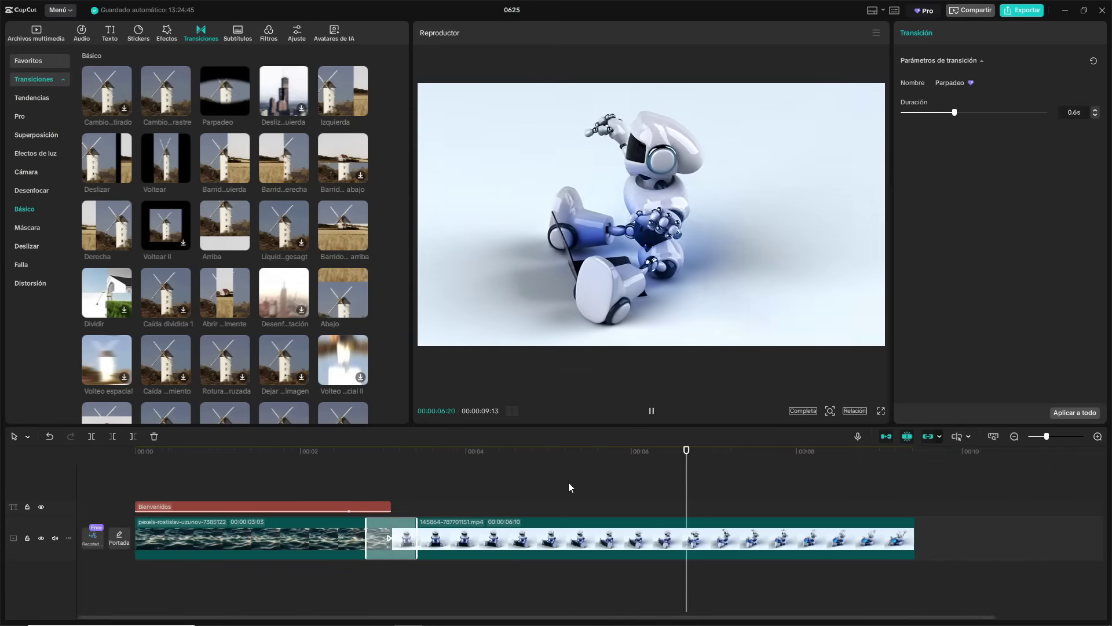
{"action": "left_click", "coordinate": [652, 411]}
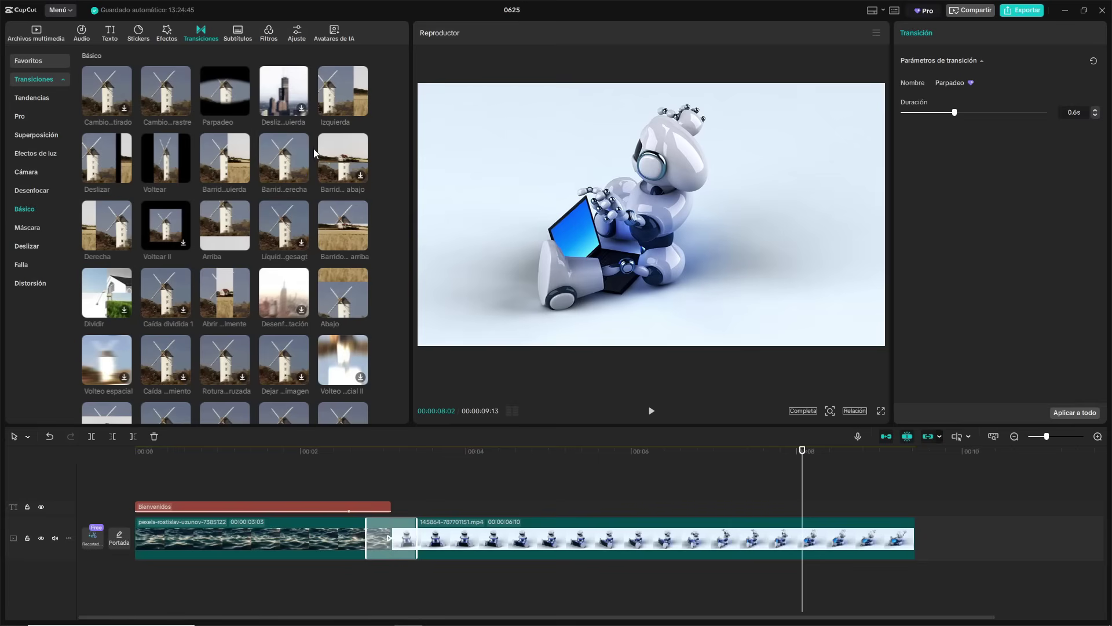
Browse the available transitions in the Tendencias, Pro and Efectos de luz categories.
{"action": "scroll", "coordinate": [243, 240], "scroll_direction": "up", "scroll_amount": 5}
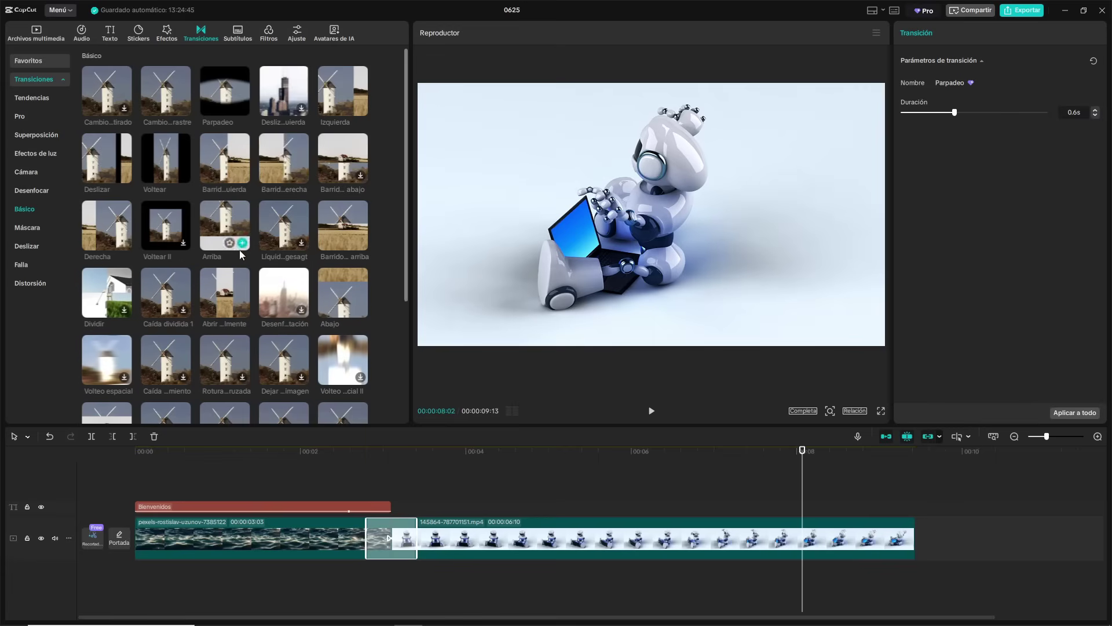
{"action": "left_click", "coordinate": [32, 98]}
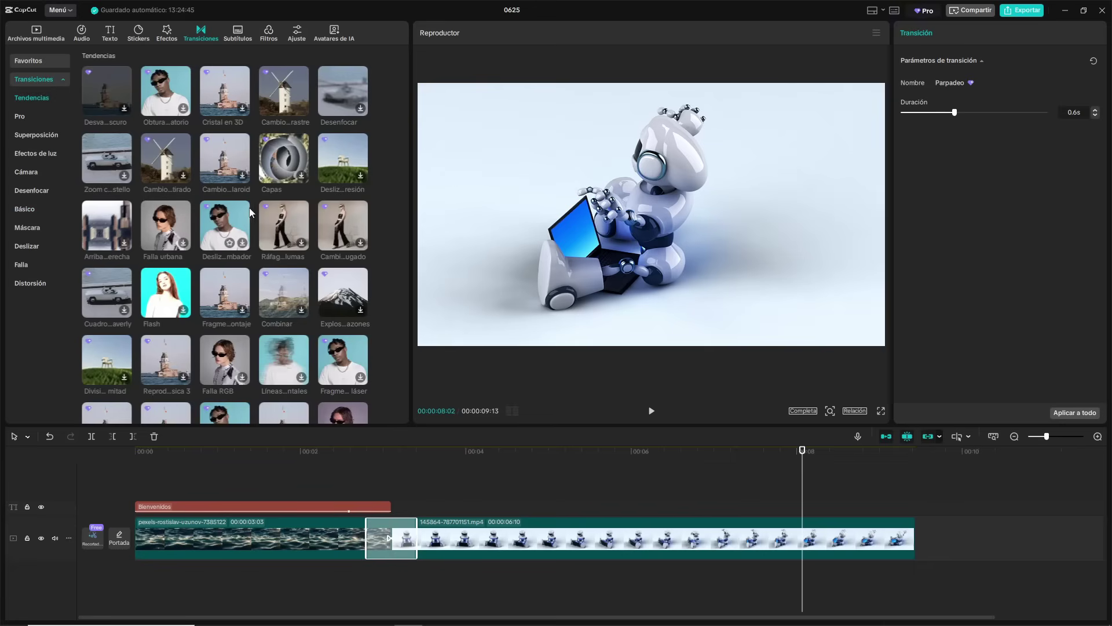
{"action": "scroll", "coordinate": [252, 285], "scroll_direction": "down", "scroll_amount": 3}
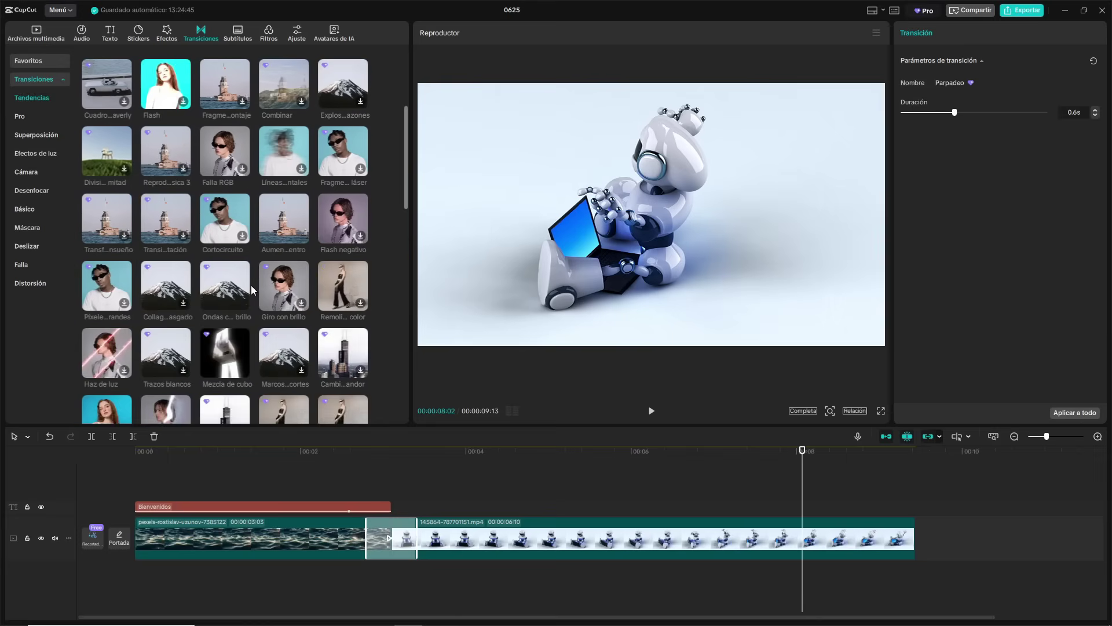
{"action": "scroll", "coordinate": [251, 285], "scroll_direction": "up", "scroll_amount": 3}
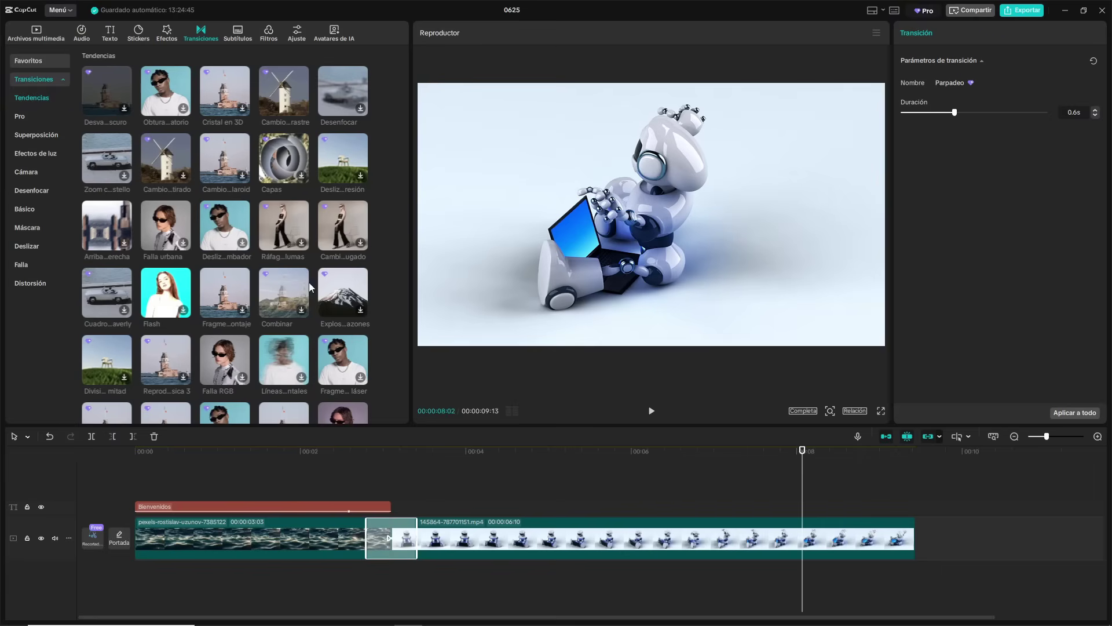
{"action": "left_click", "coordinate": [25, 115]}
{"action": "left_click", "coordinate": [34, 154]}
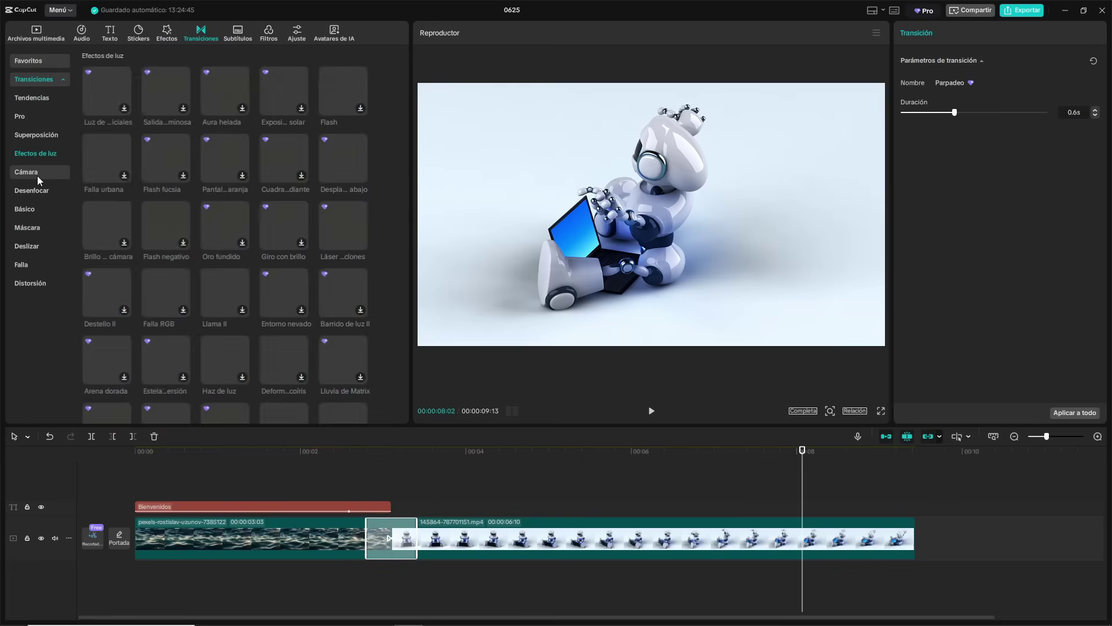
Append the imported clip 262058_small.mp4 to the main track directly after the end of the robot clip.
{"action": "left_click", "coordinate": [37, 33]}
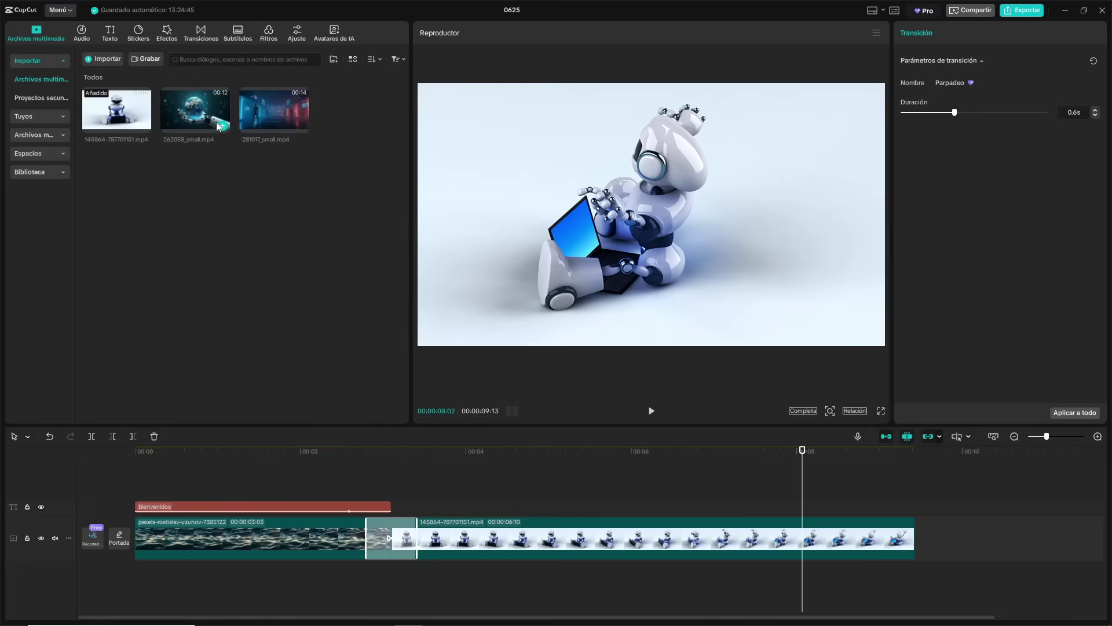
{"action": "left_click", "coordinate": [914, 454]}
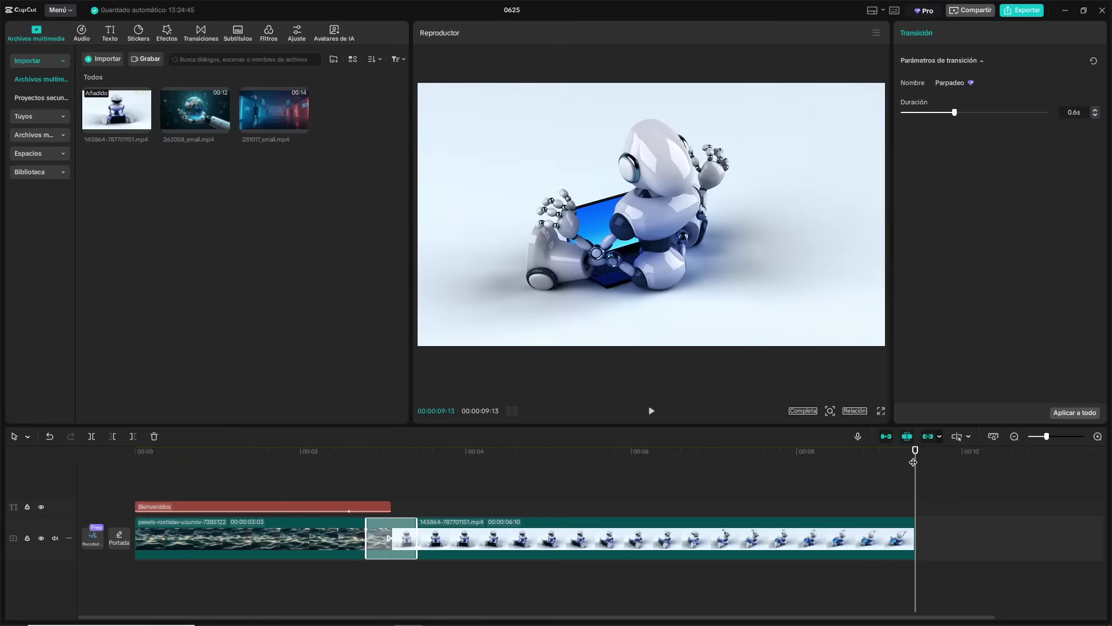
{"action": "left_click", "coordinate": [225, 127]}
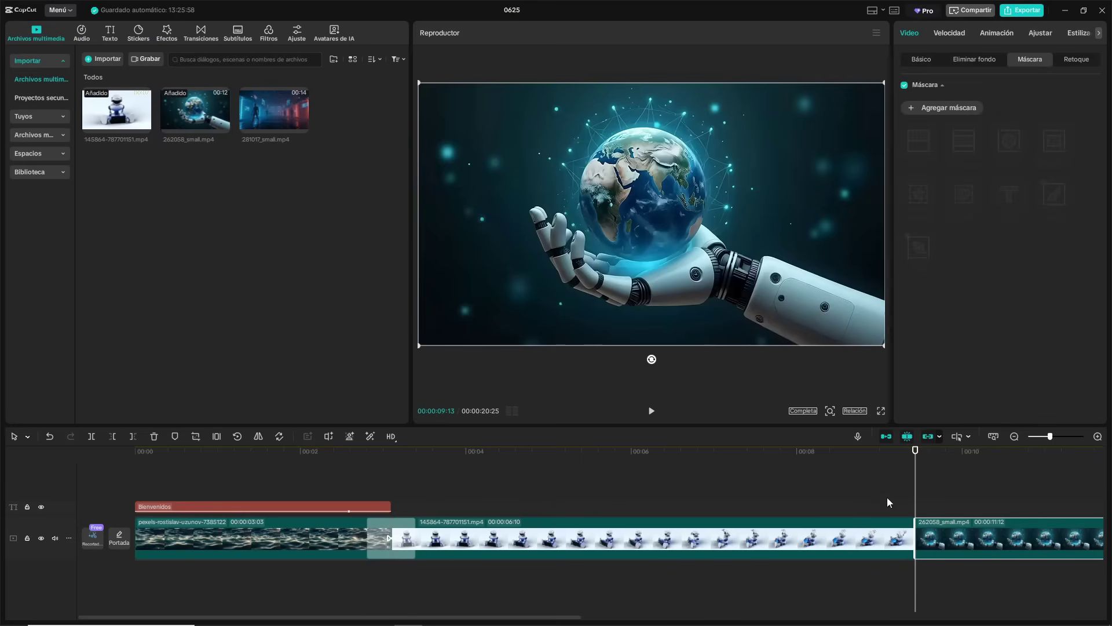
Play the sequence from the start, and review the newly added globe clip from its beginning.
{"action": "key", "text": "Home"}
{"action": "key", "text": "space"}
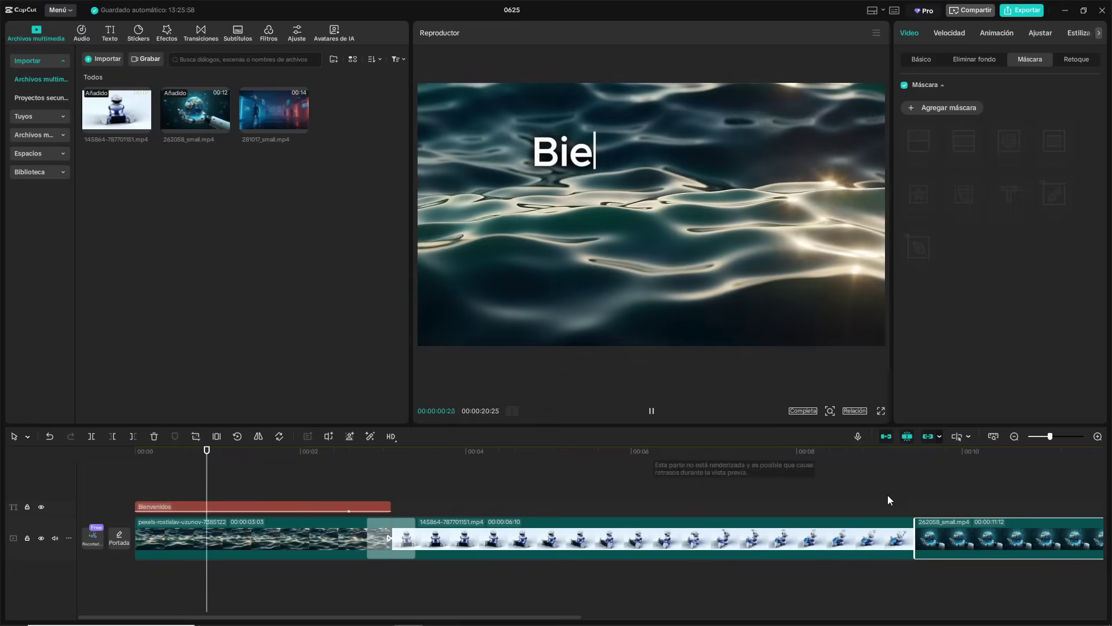
{"action": "left_click", "coordinate": [914, 494]}
{"action": "left_click", "coordinate": [652, 411]}
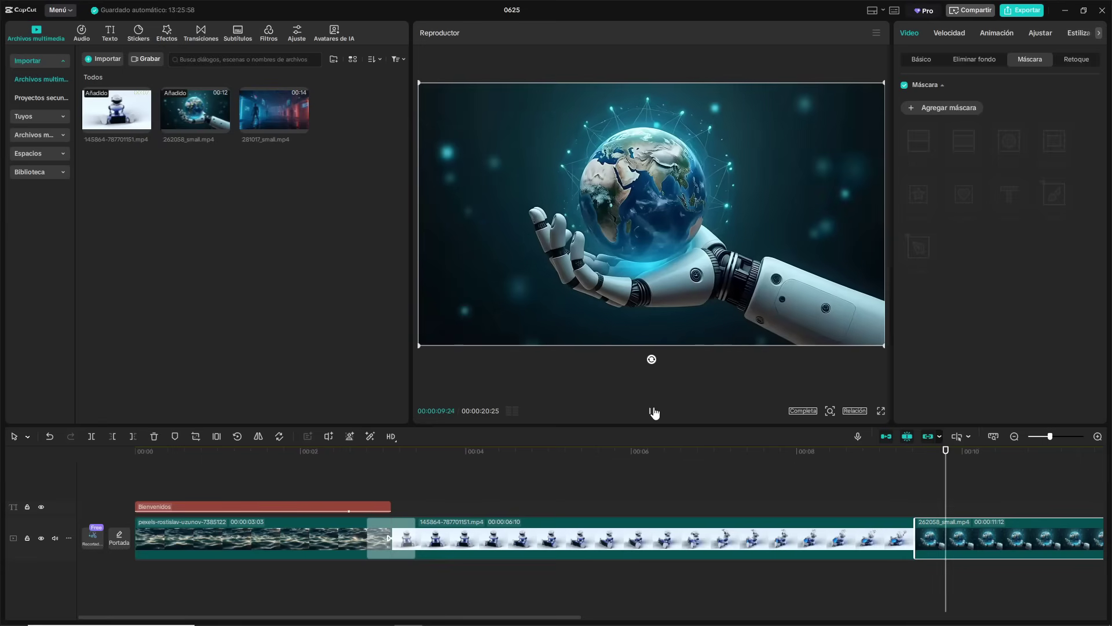
{"action": "scroll", "coordinate": [704, 462], "scroll_direction": "down", "scroll_amount": 1}
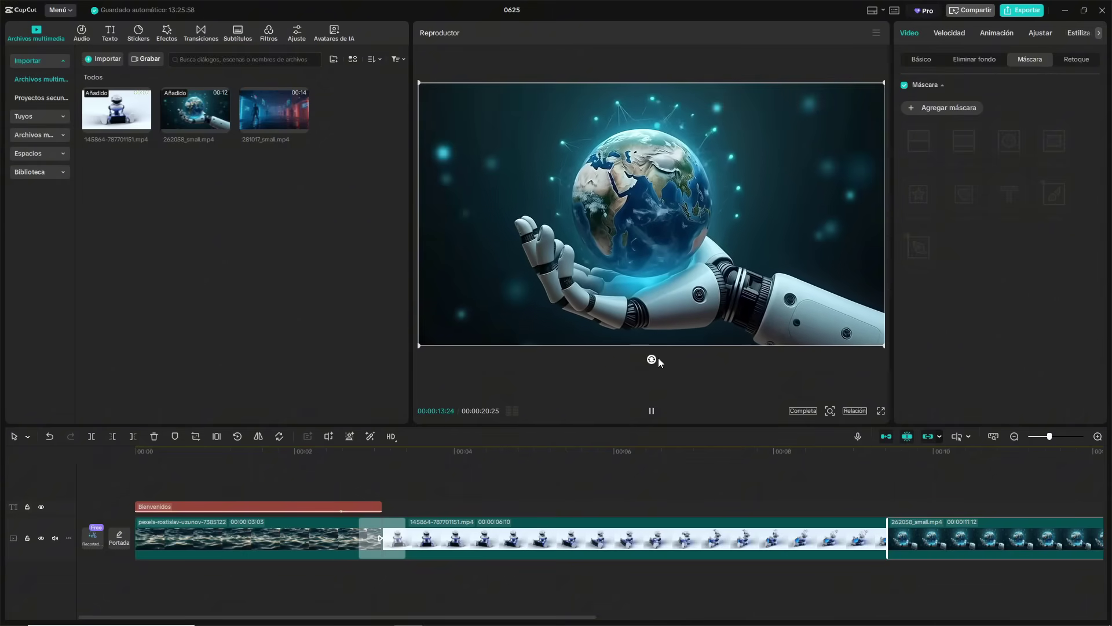
{"action": "left_click", "coordinate": [651, 411]}
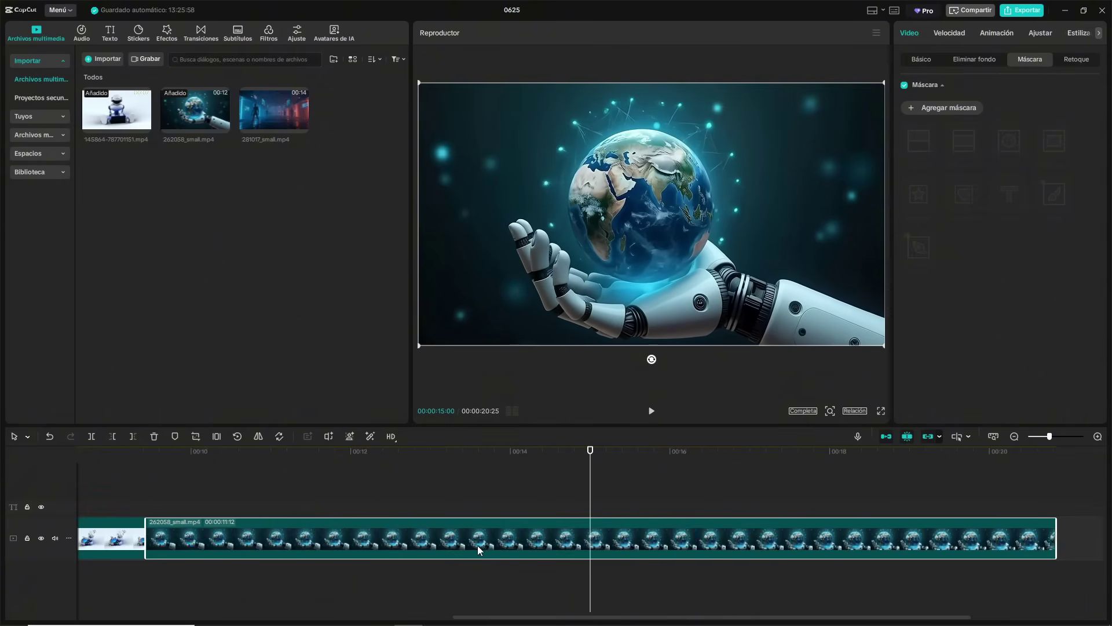
Apply the Infinito transition from the Cámara category to the cut between the robot clip and the globe clip.
{"action": "scroll", "coordinate": [478, 545], "scroll_direction": "down", "scroll_amount": 3}
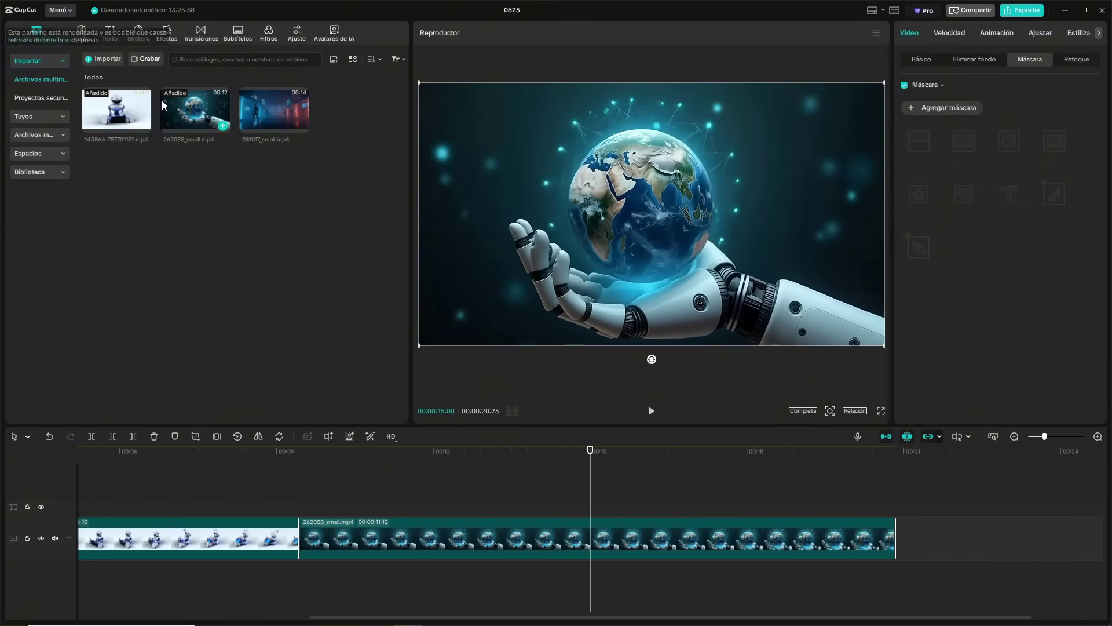
{"action": "left_click", "coordinate": [201, 32]}
{"action": "left_click_drag", "start_coordinate": [106, 292], "coordinate": [292, 474]}
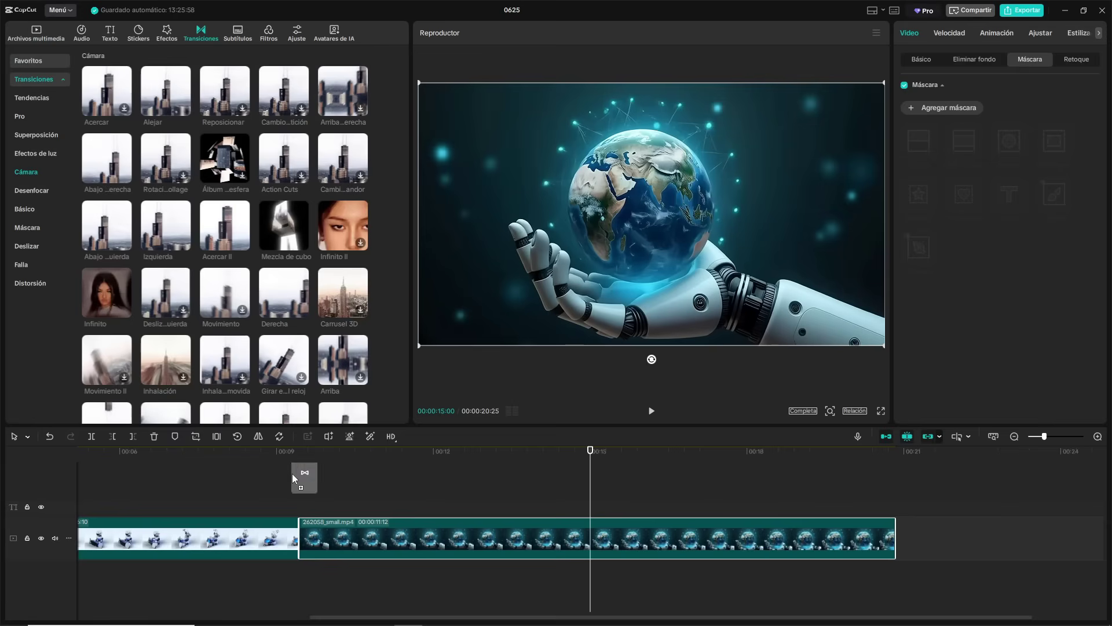
{"action": "left_click_drag", "start_coordinate": [287, 536], "coordinate": [288, 535]}
Play back the new transition from just before the cut, partly in full screen, and look over the aspect ratio options.
{"action": "left_click", "coordinate": [274, 467]}
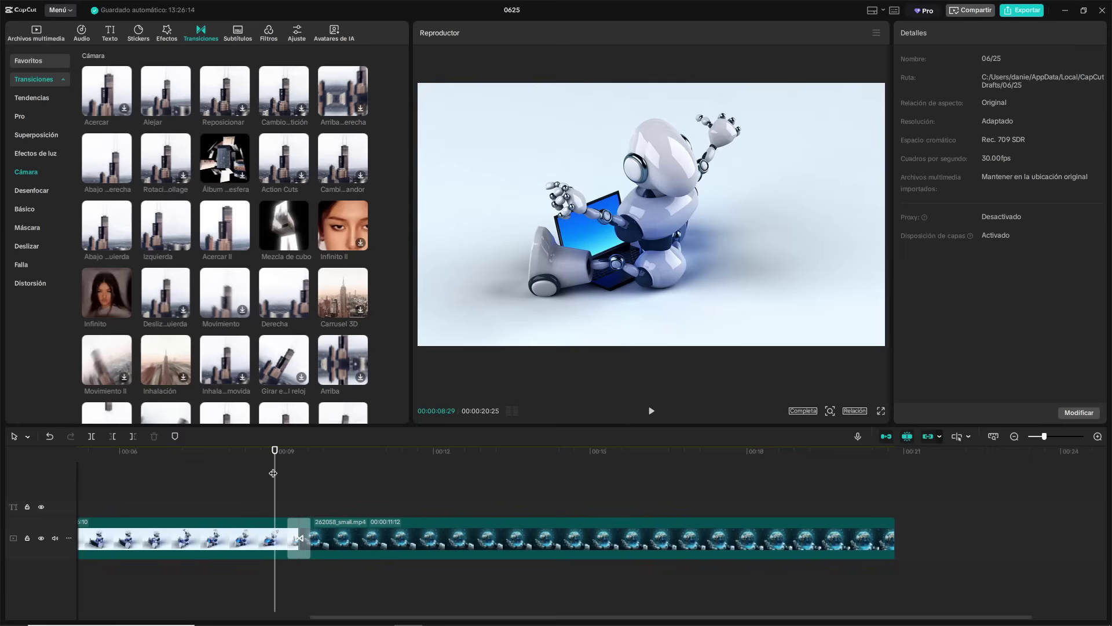
{"action": "left_click", "coordinate": [650, 411]}
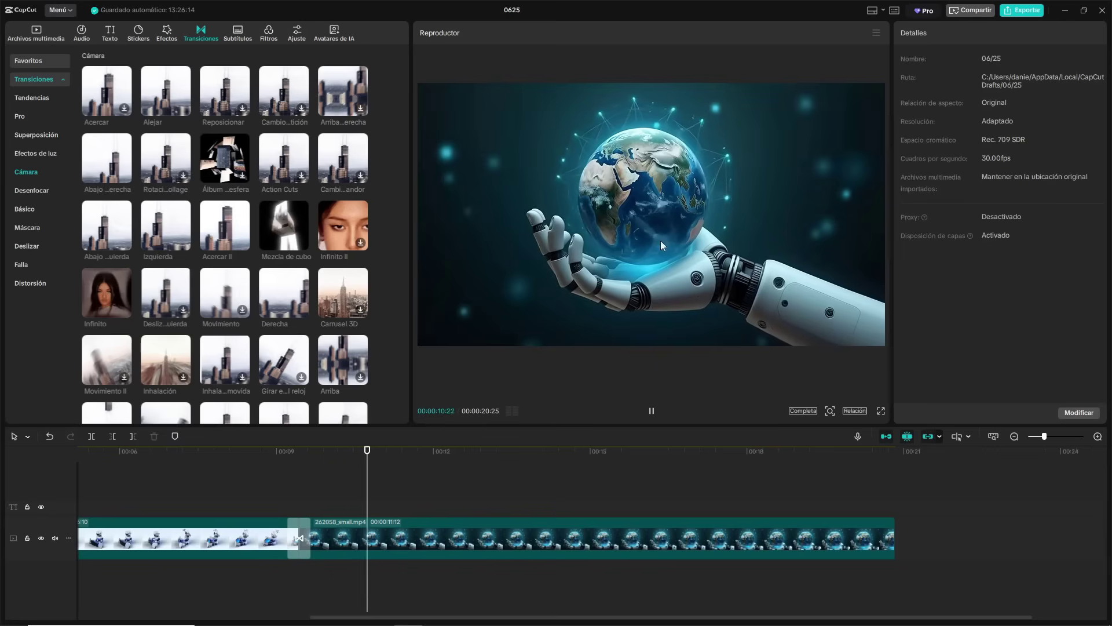
{"action": "left_click", "coordinate": [882, 411]}
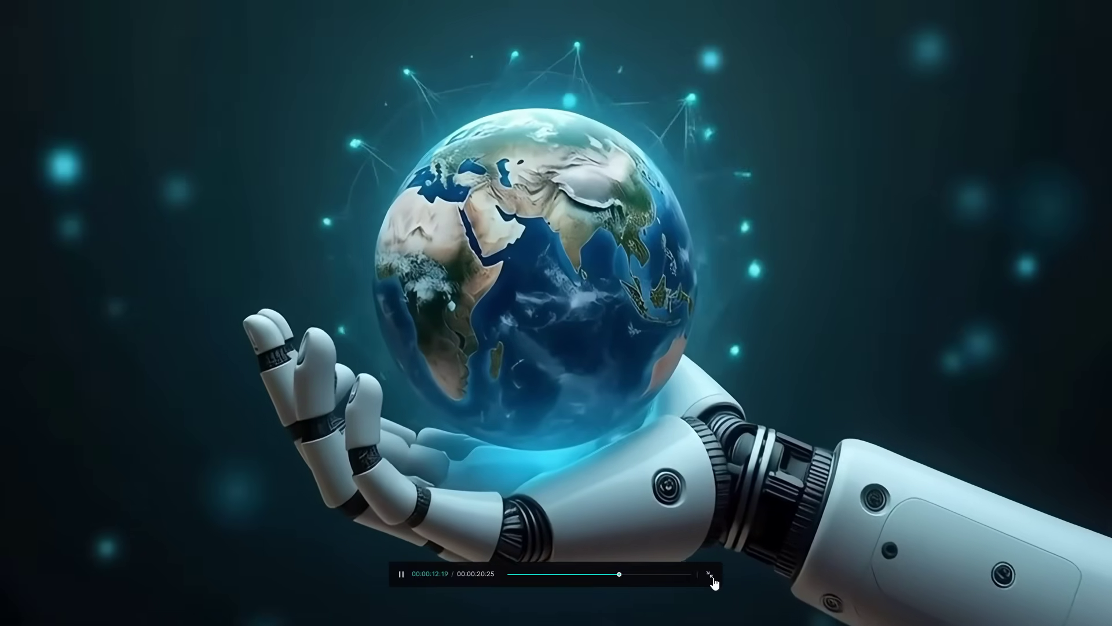
{"action": "left_click", "coordinate": [709, 575]}
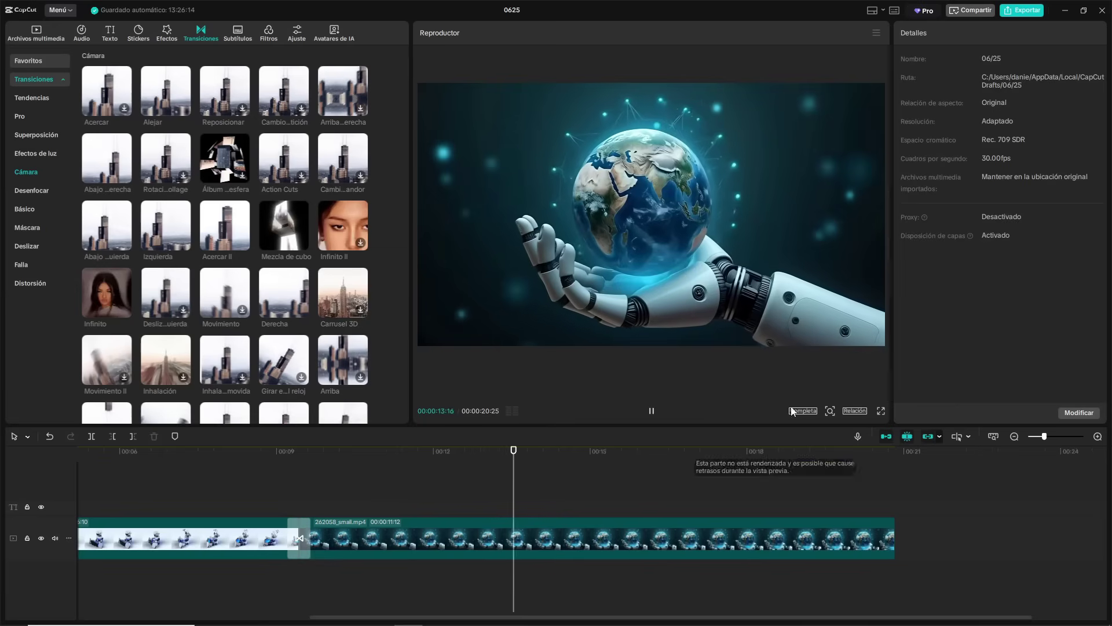
{"action": "left_click", "coordinate": [652, 411]}
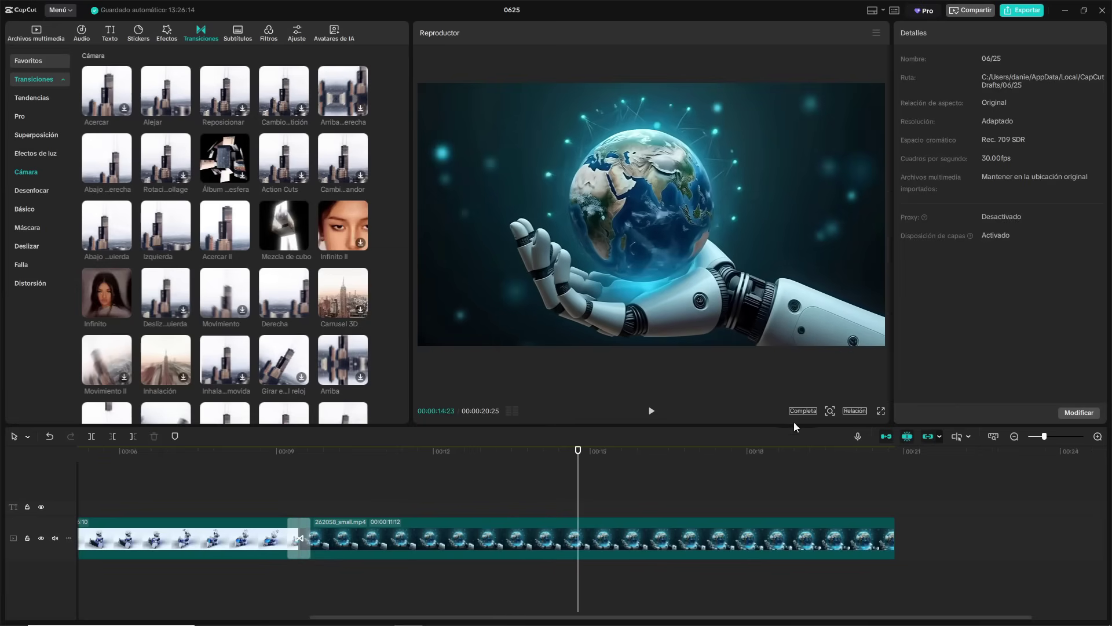
{"action": "left_click", "coordinate": [851, 411]}
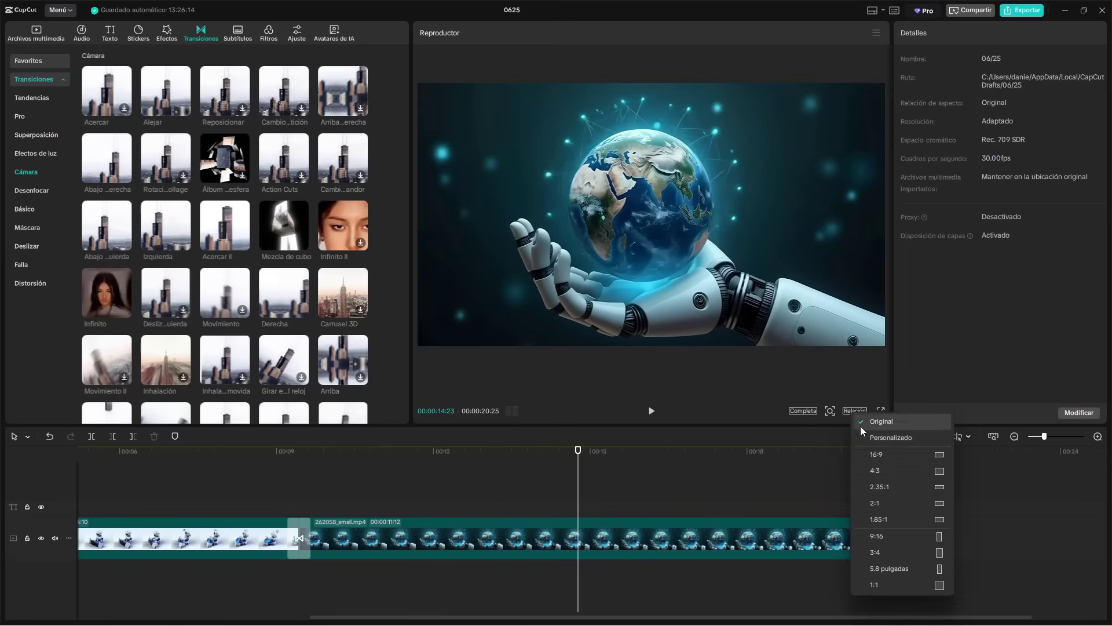
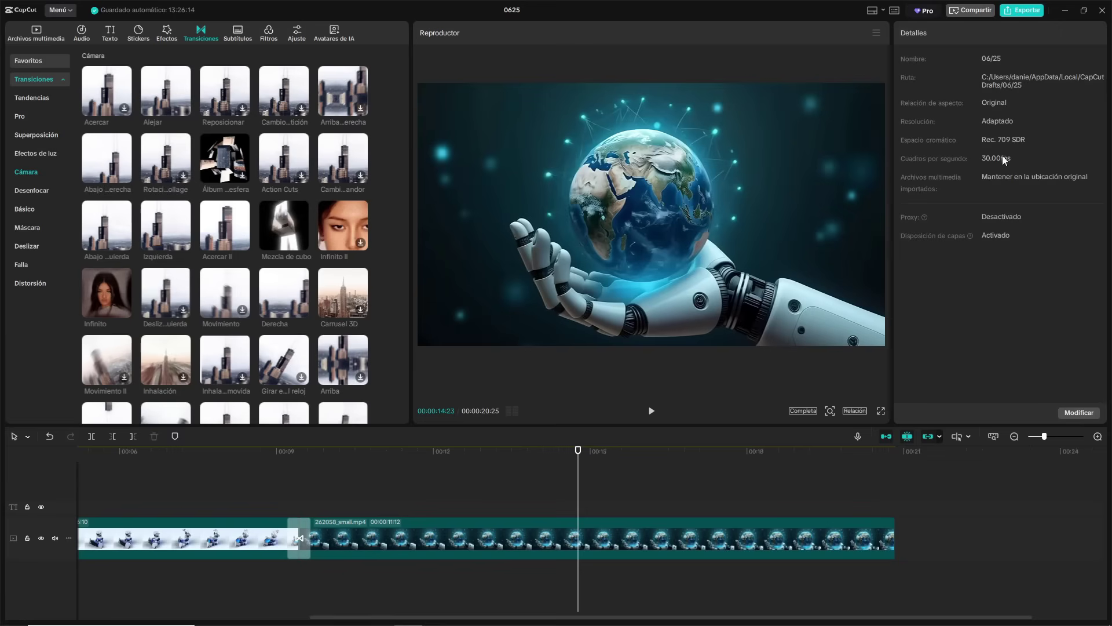
Fit the whole sequence in the timeline and add the animated fireball sticker from Tendencias above the globe clip at 00:00:11:11.
{"action": "key", "text": "shift+z"}
{"action": "left_click", "coordinate": [215, 492]}
{"action": "left_click", "coordinate": [172, 499]}
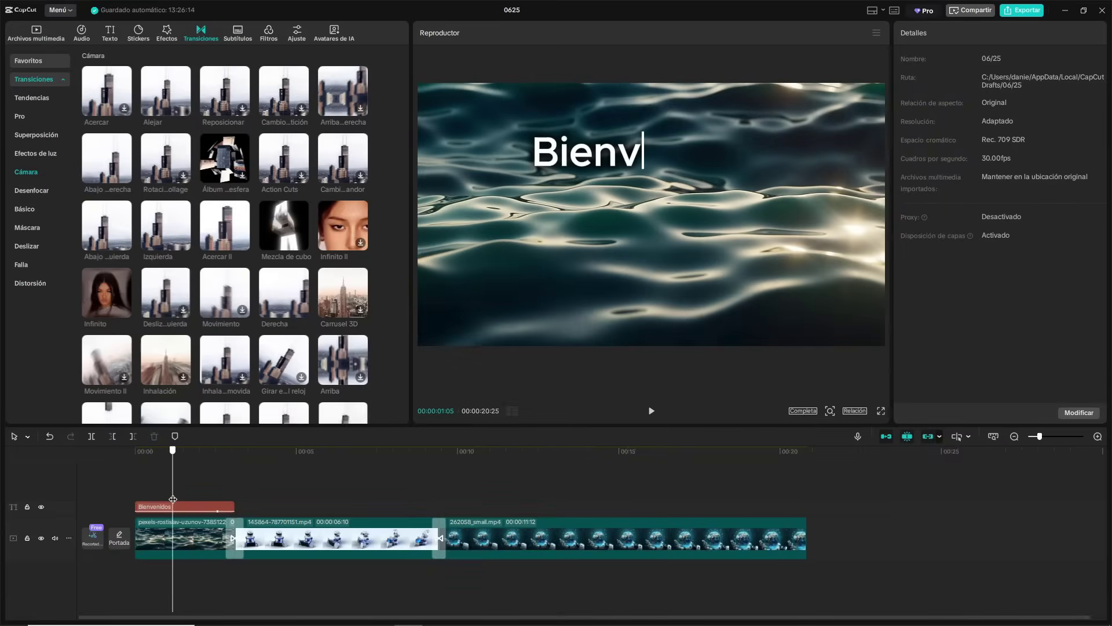
{"action": "left_click", "coordinate": [139, 32]}
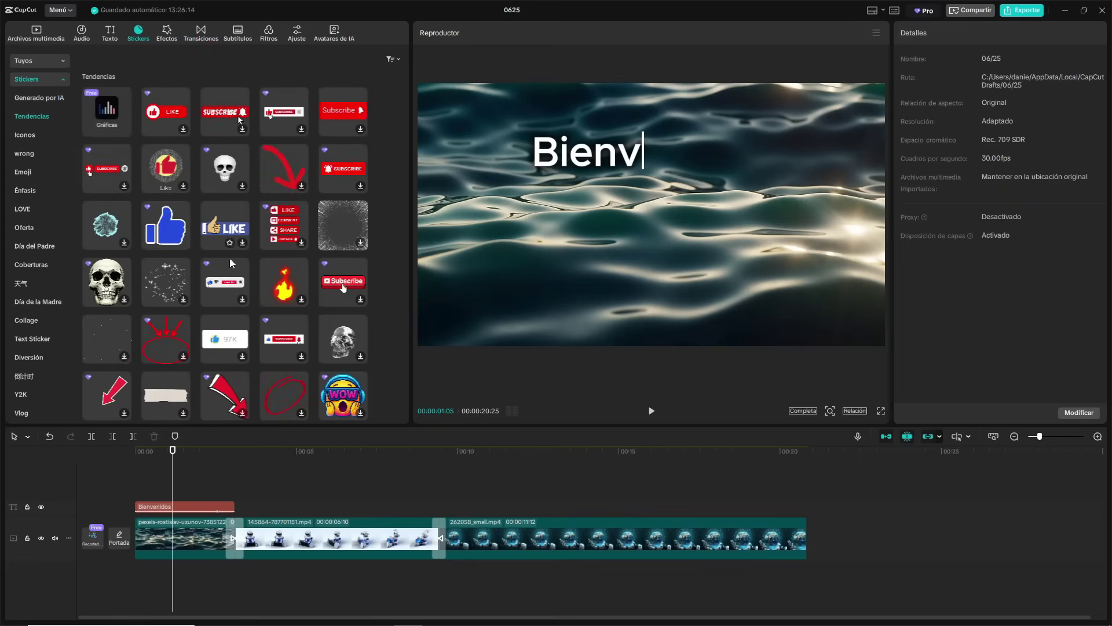
{"action": "scroll", "coordinate": [281, 273], "scroll_direction": "down", "scroll_amount": 3}
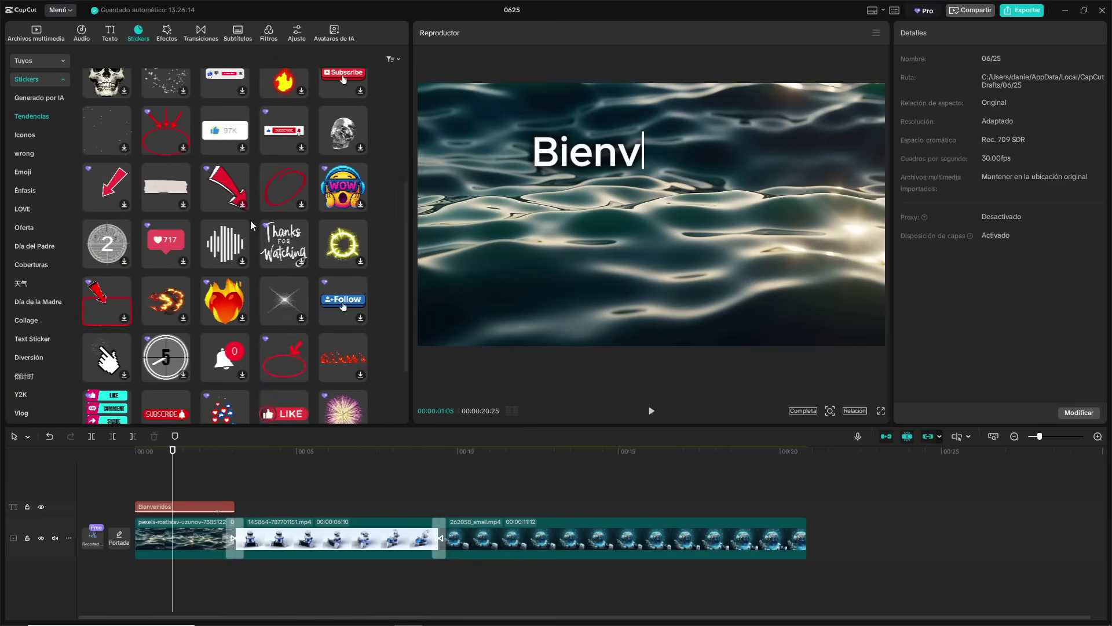
{"action": "left_click", "coordinate": [183, 318]}
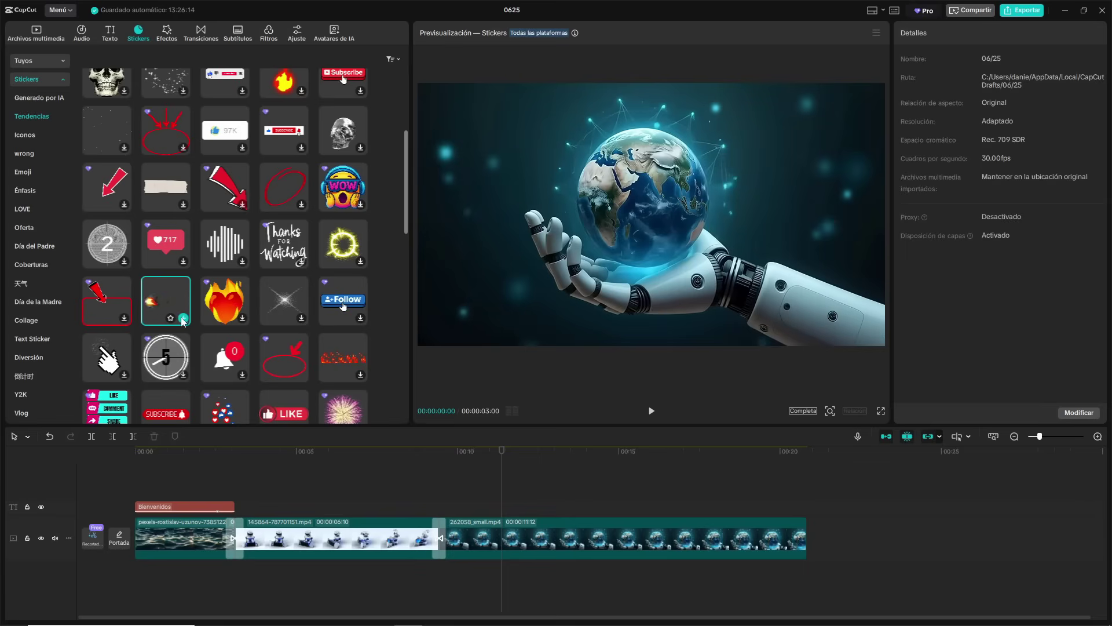
{"action": "left_click_drag", "start_coordinate": [165, 300], "coordinate": [562, 520]}
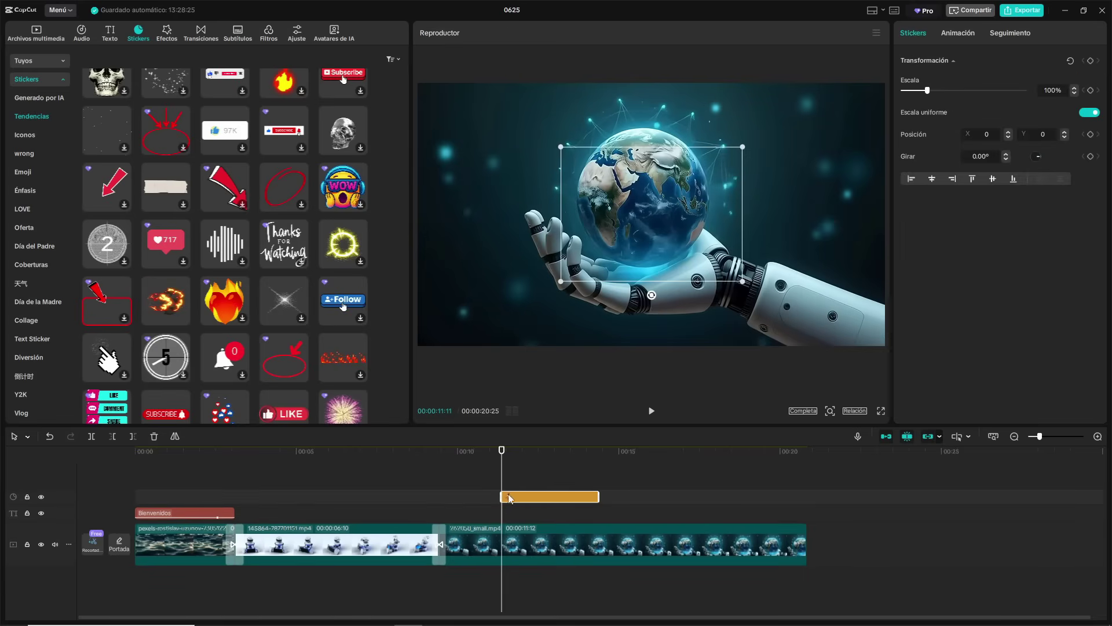
Preview the fireball sticker and reposition it beside the globe at about X 1121, Y 140.
{"action": "left_click", "coordinate": [651, 410]}
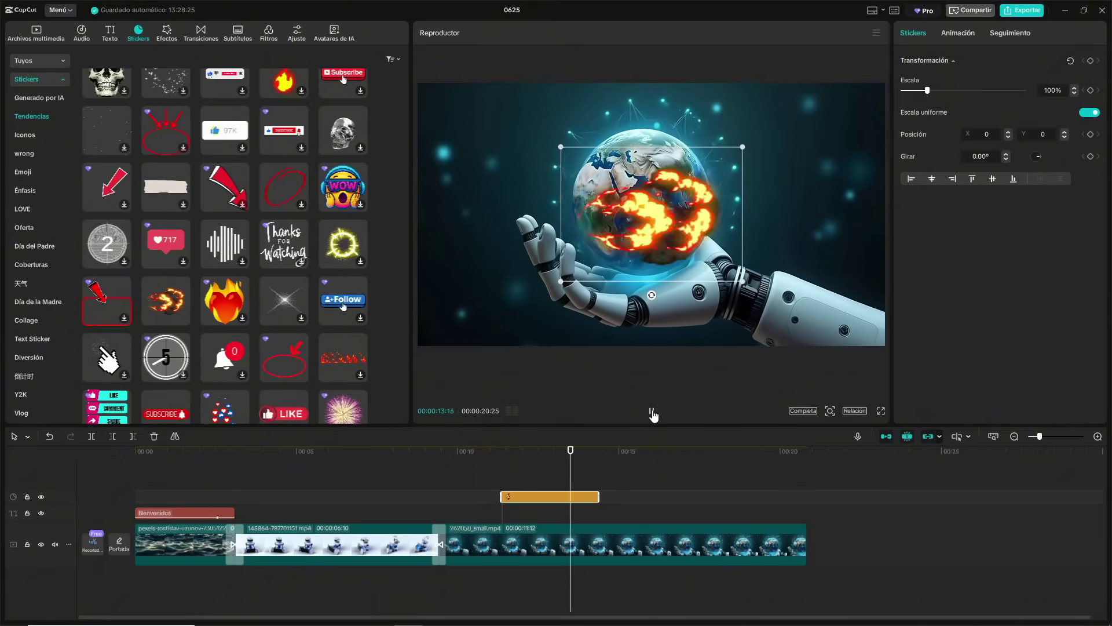
{"action": "left_click", "coordinate": [651, 411]}
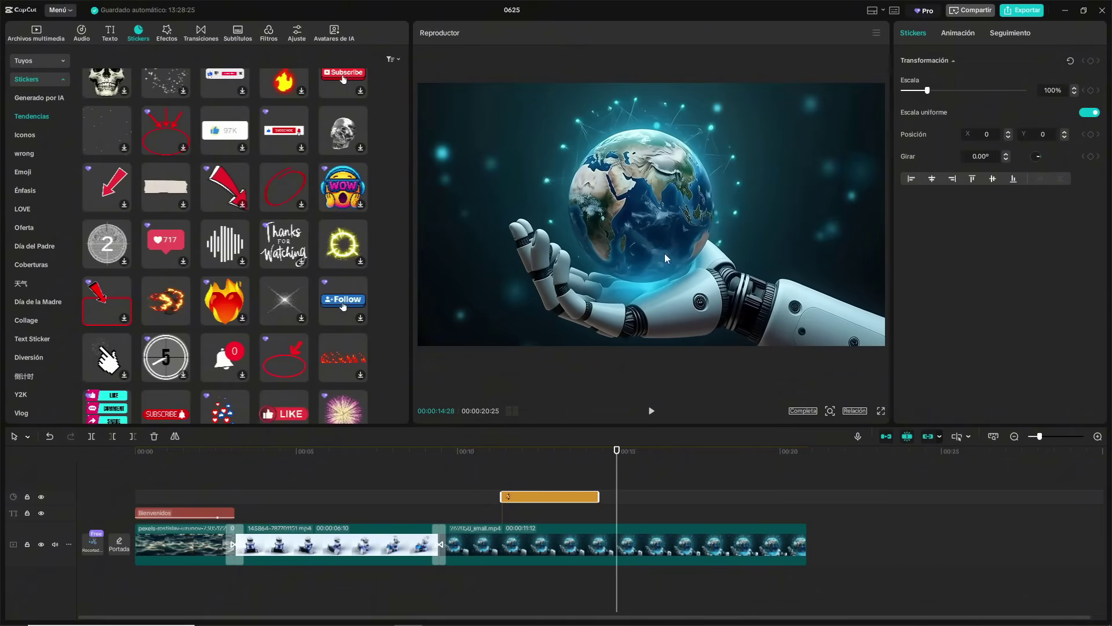
{"action": "left_click", "coordinate": [500, 457]}
{"action": "left_click_drag", "start_coordinate": [501, 457], "coordinate": [516, 455]}
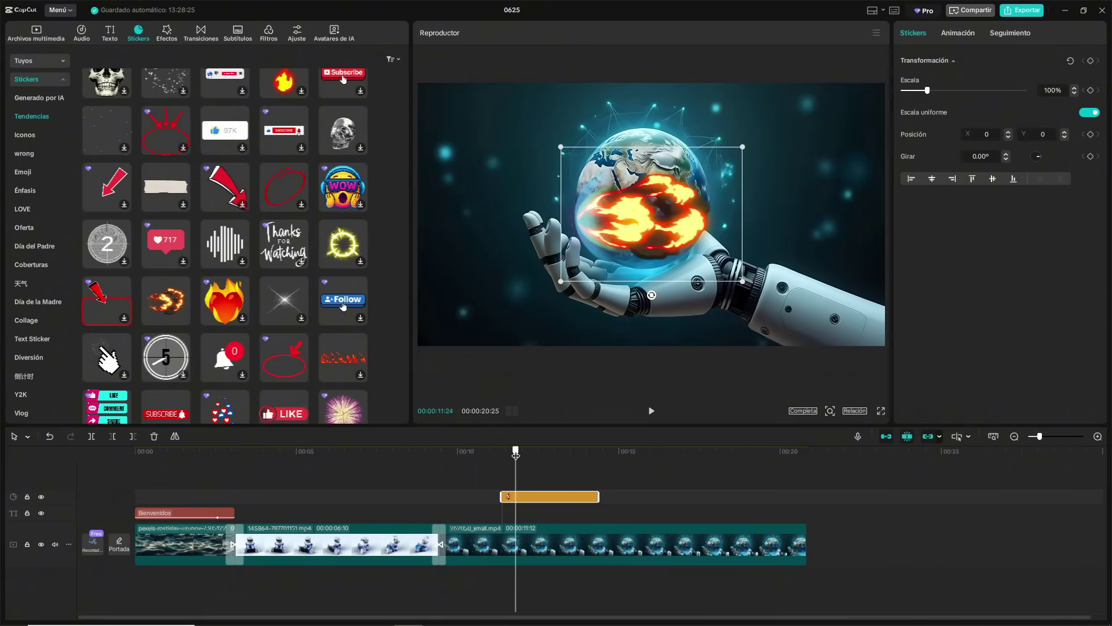
{"action": "left_click_drag", "start_coordinate": [633, 236], "coordinate": [765, 215]}
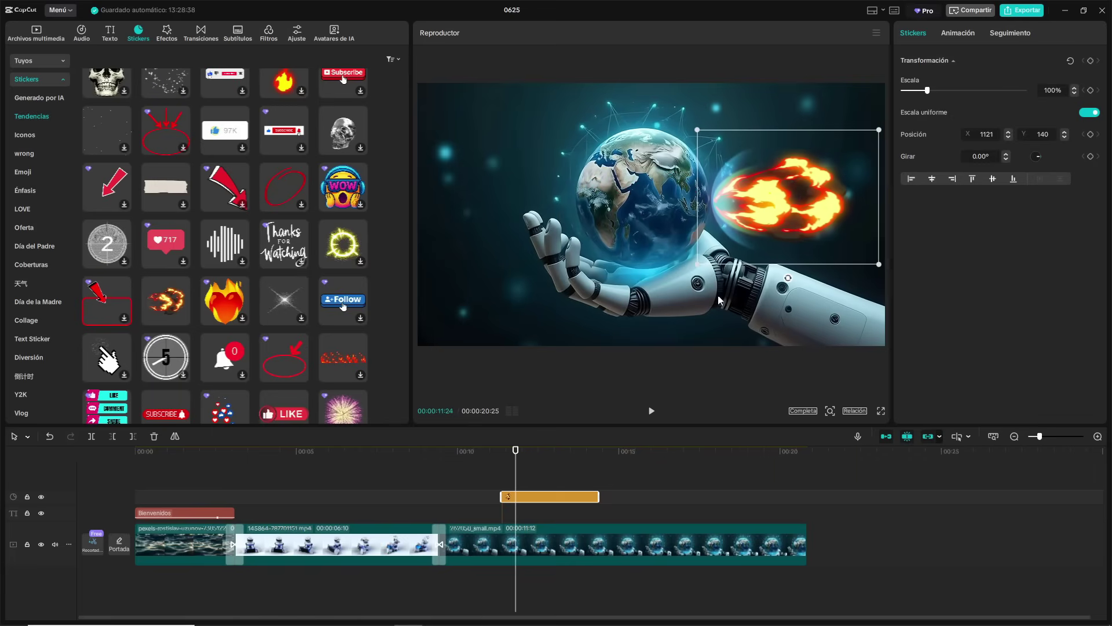
Play the sequence in full screen from just before the fireball sticker to check its new position.
{"action": "left_click", "coordinate": [495, 451]}
{"action": "left_click", "coordinate": [880, 411]}
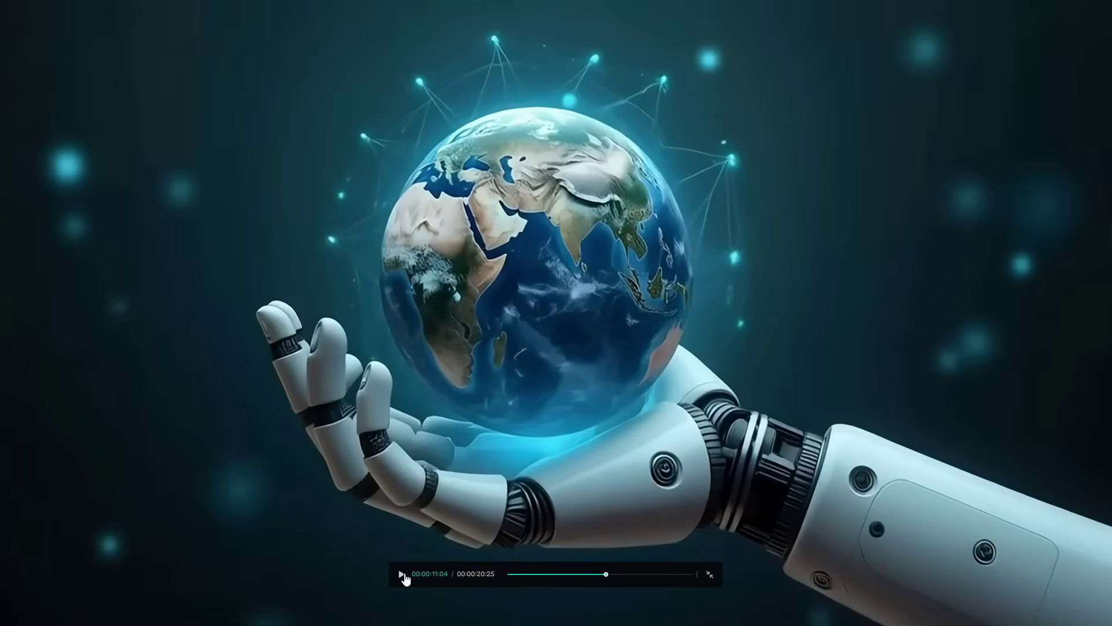
{"action": "left_click", "coordinate": [402, 575]}
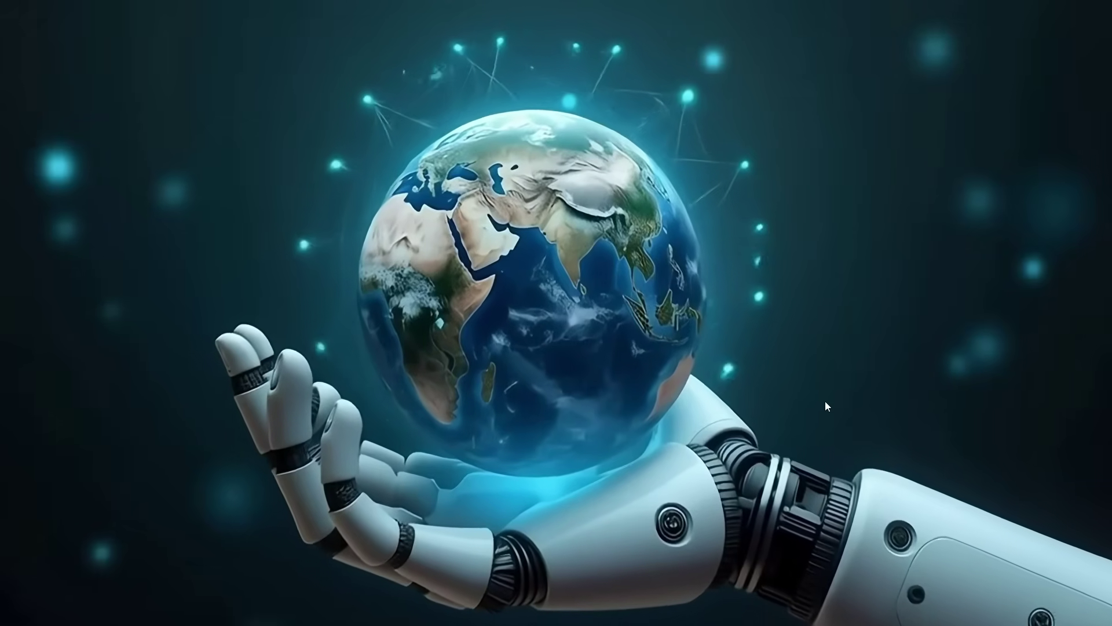
{"action": "key", "text": "Escape"}
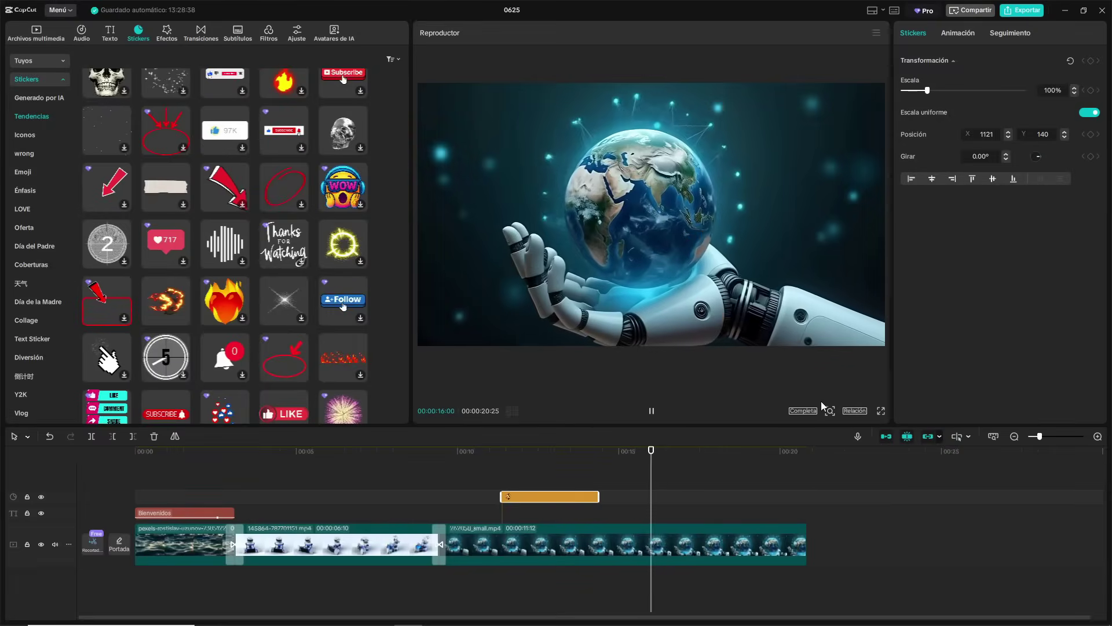
{"action": "left_click", "coordinate": [650, 414]}
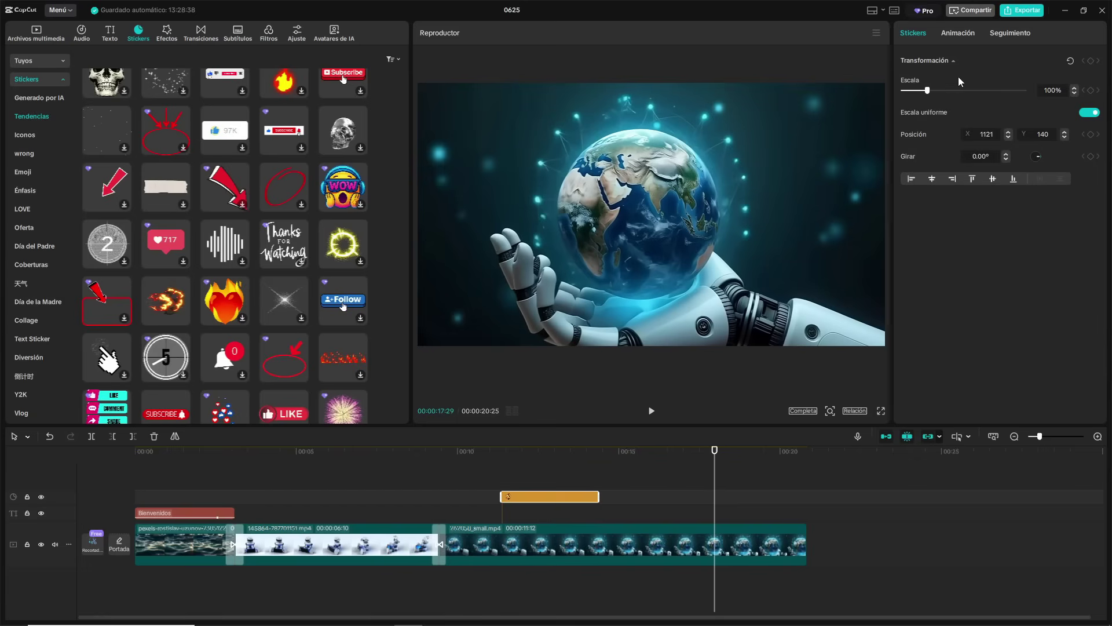
Try the bounce-in (Rebot...entro) entrance animation on the fireball sticker, play it back, and reset the animation to Ninguno.
{"action": "left_click", "coordinate": [957, 36]}
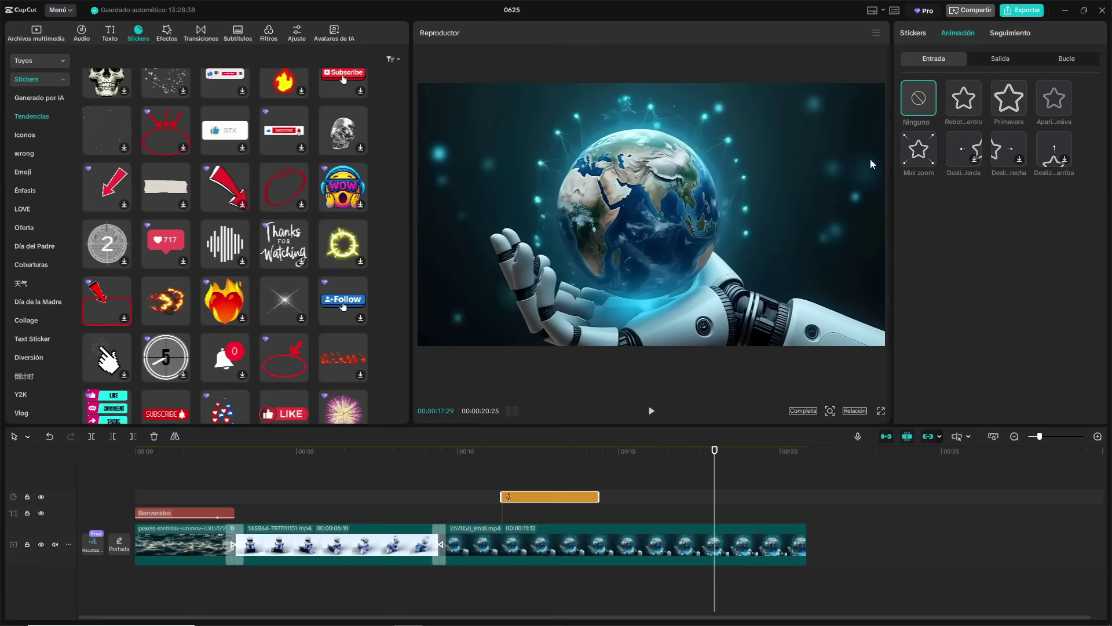
{"action": "left_click", "coordinate": [965, 104]}
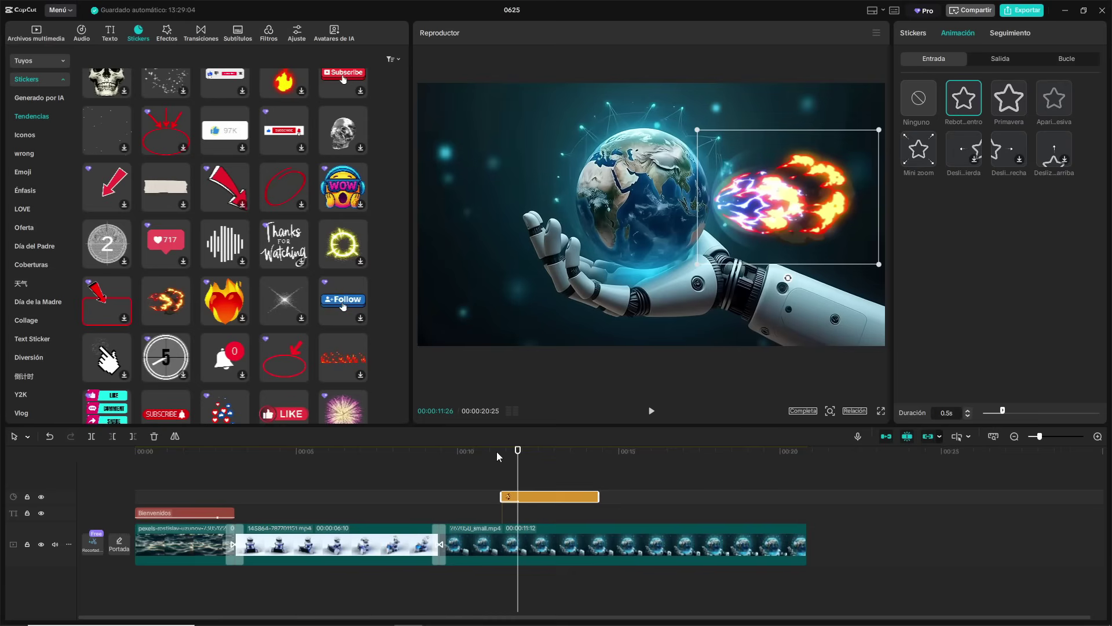
{"action": "left_click", "coordinate": [651, 411]}
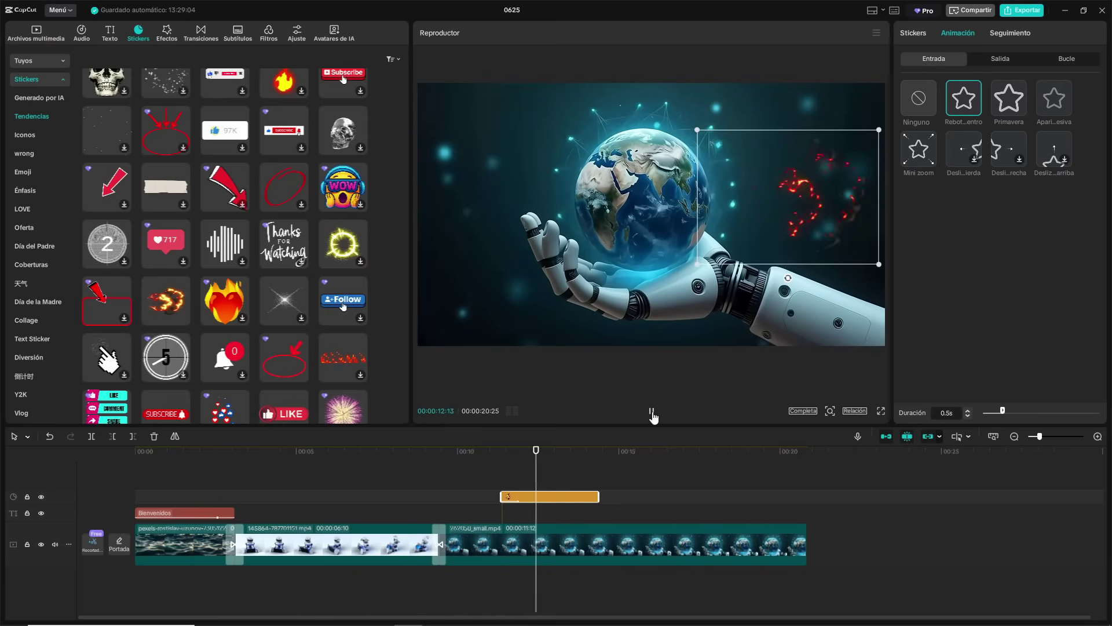
{"action": "left_click", "coordinate": [652, 411]}
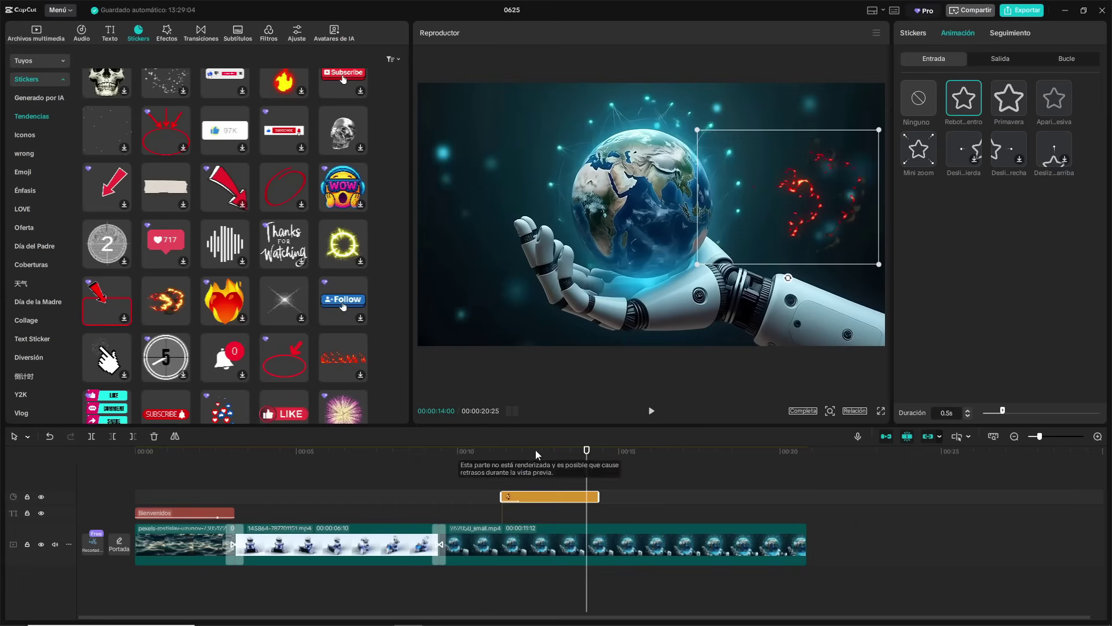
{"action": "left_click", "coordinate": [502, 455]}
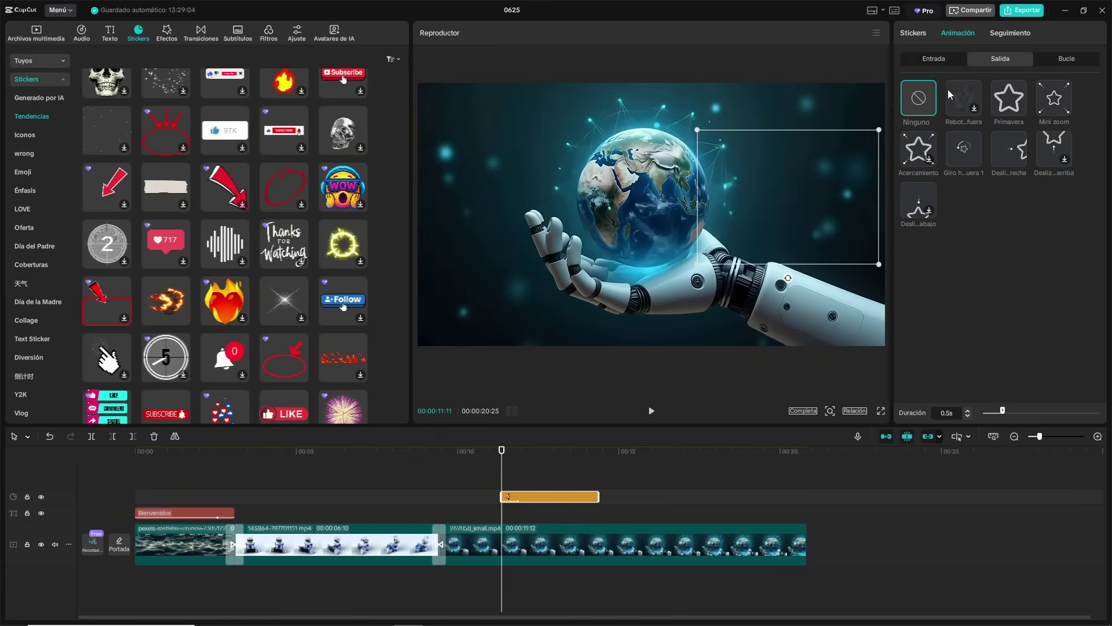
{"action": "left_click", "coordinate": [925, 116]}
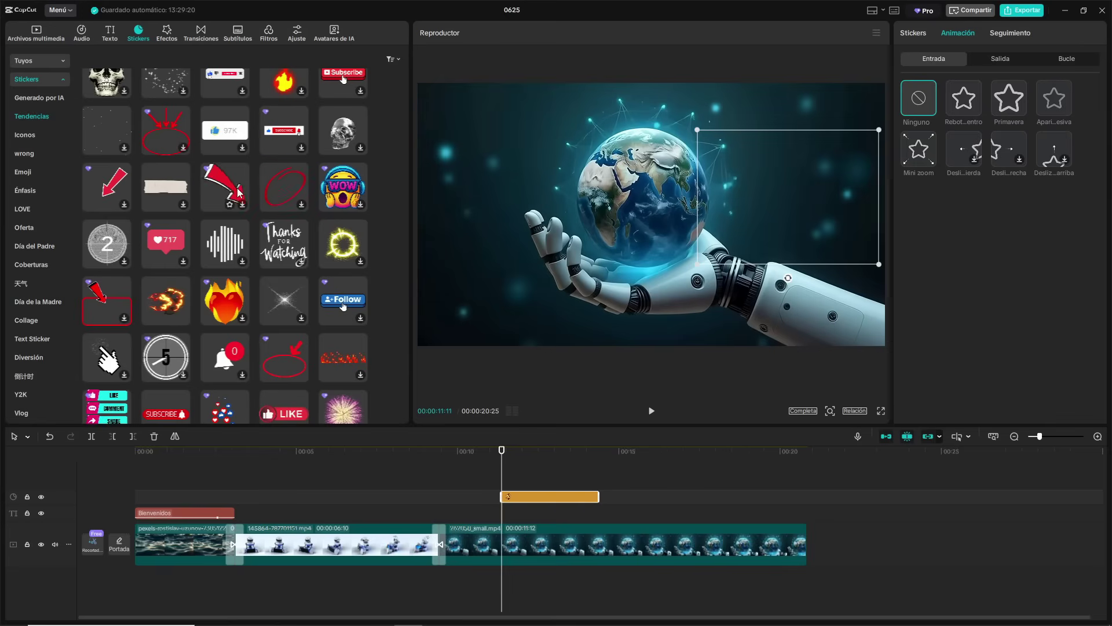
Add the silver skull sticker at 00:00:11:11, reduce its size, and place it to the left of the globe.
{"action": "left_click", "coordinate": [359, 145]}
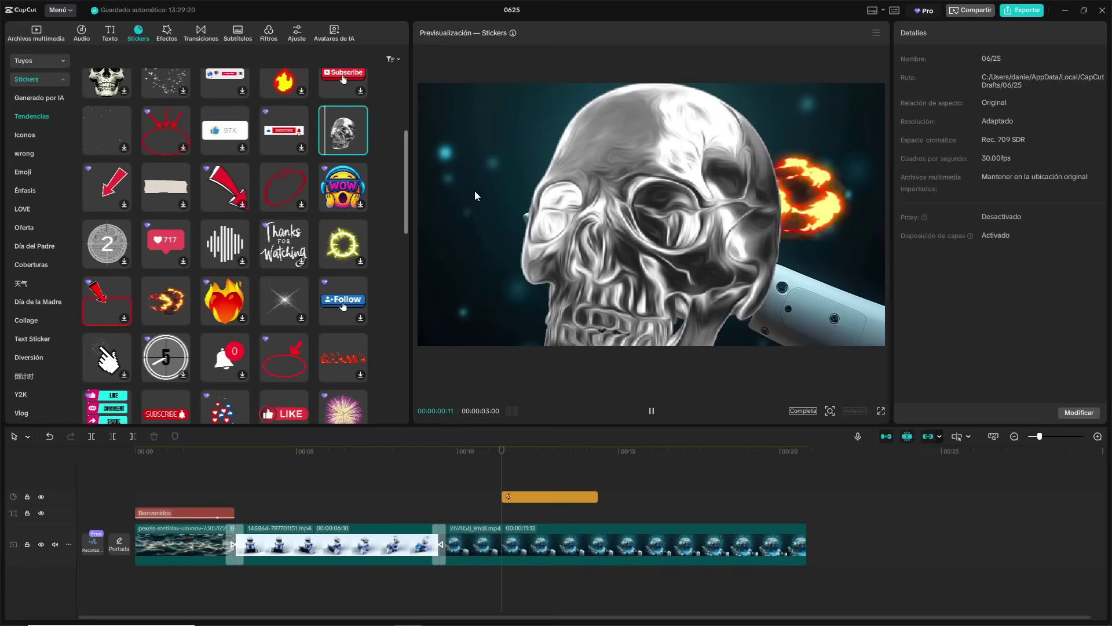
{"action": "key", "text": "alt+a"}
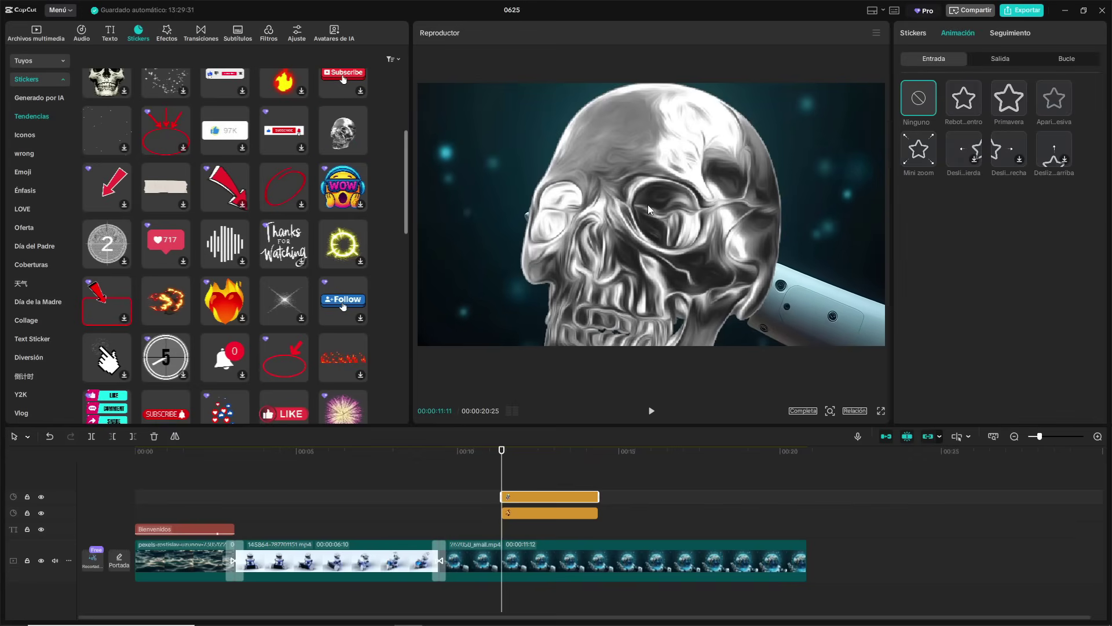
{"action": "left_click_drag", "start_coordinate": [635, 187], "coordinate": [496, 157]}
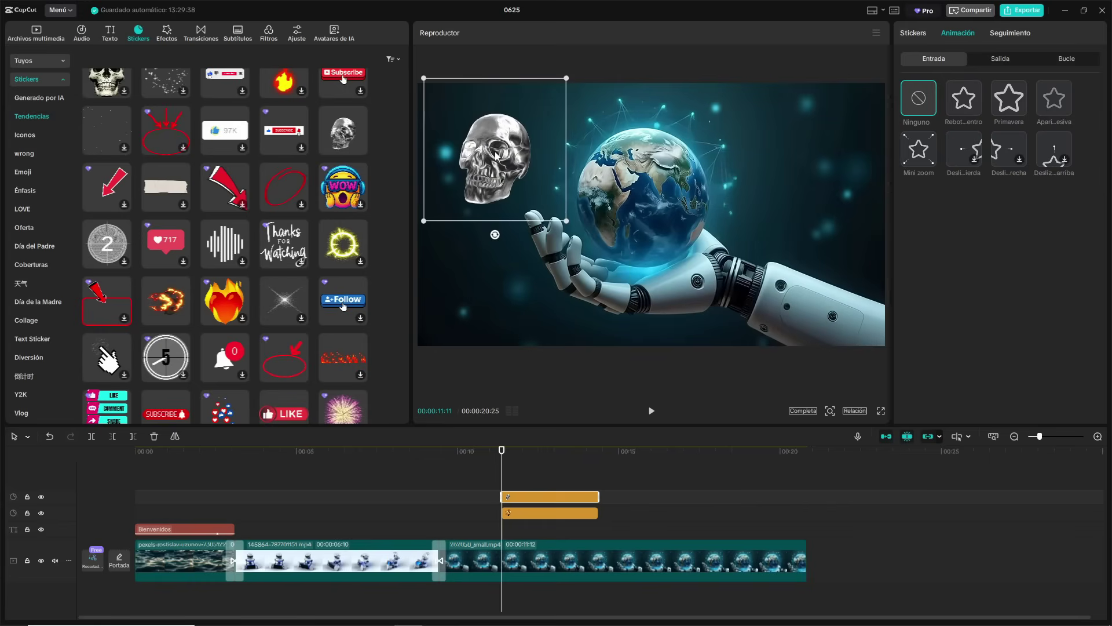
Try the bounce-in entrance and bounce-out exit animations on the skull sticker, and delete that sticker.
{"action": "left_click", "coordinate": [957, 105]}
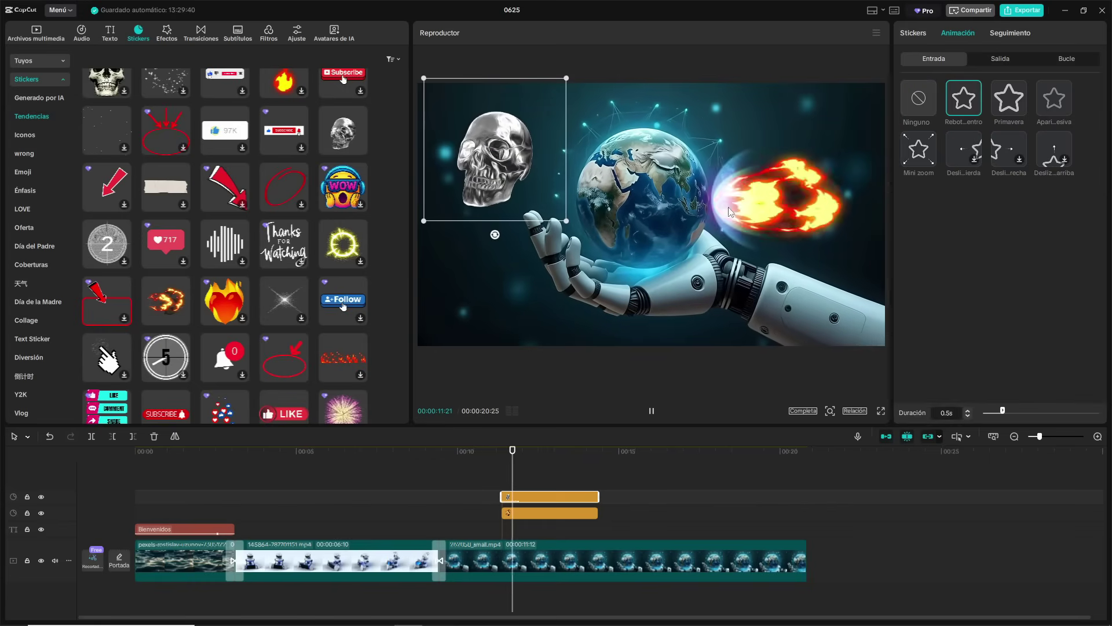
{"action": "left_click", "coordinate": [987, 60]}
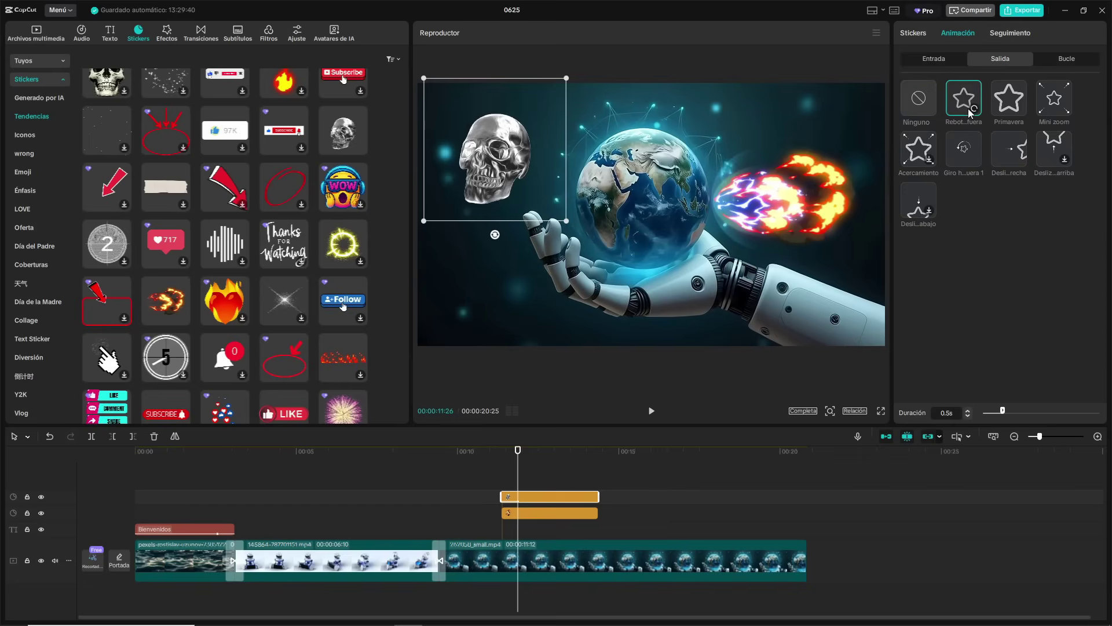
{"action": "left_click", "coordinate": [969, 109]}
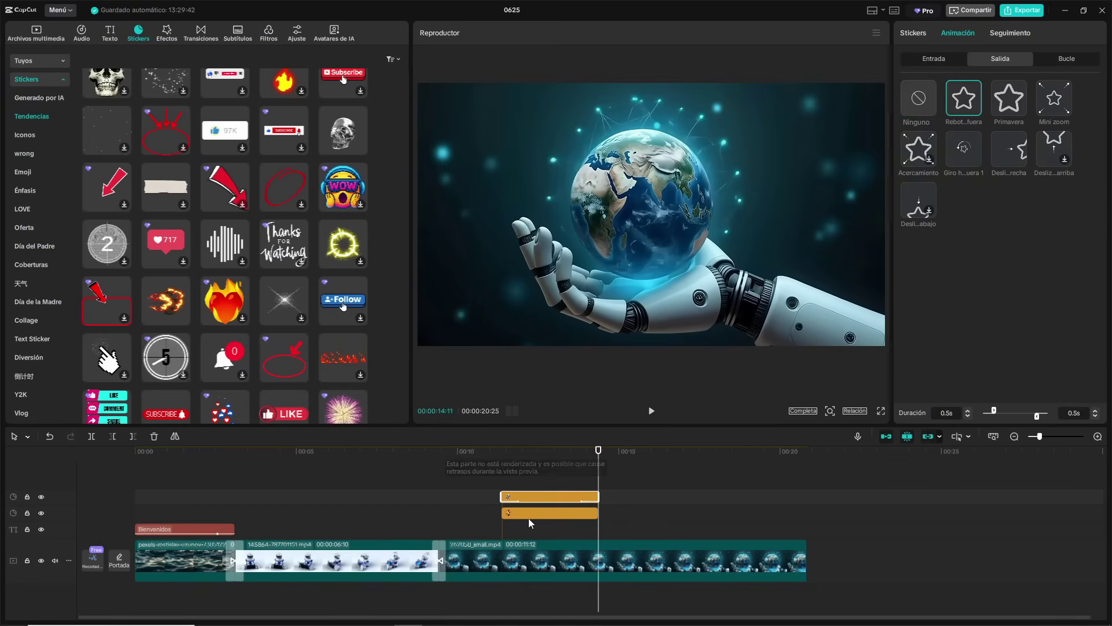
{"action": "left_click", "coordinate": [502, 451]}
{"action": "key", "text": "Delete"}
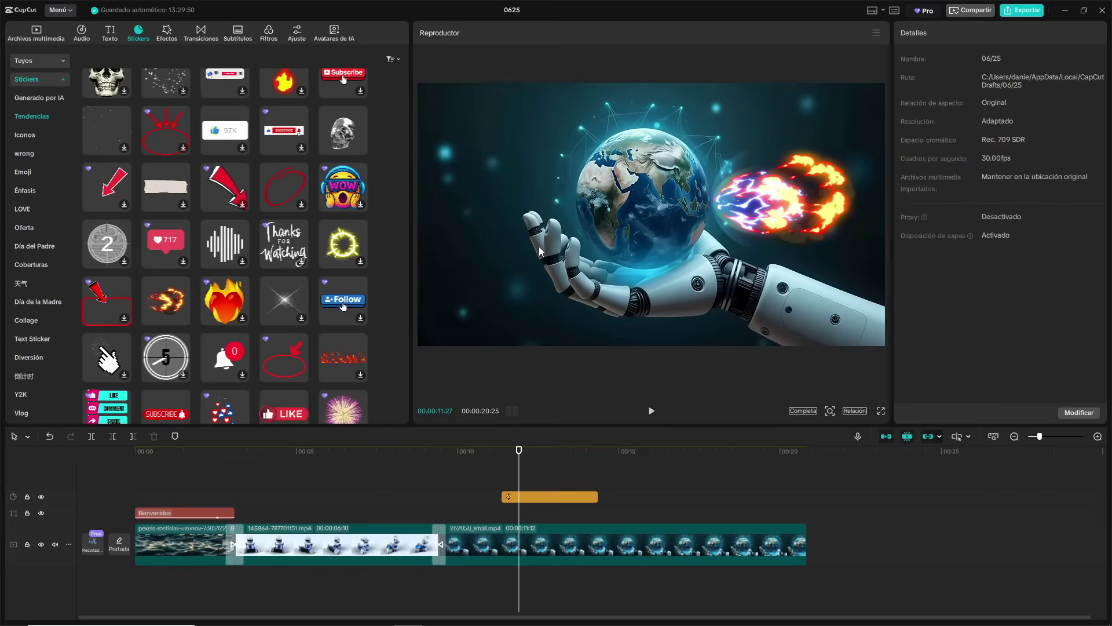
Examine the Iconos sticker category, its filter options, and the favourite and brand sticker collections.
{"action": "left_click", "coordinate": [517, 455]}
{"action": "left_click_drag", "start_coordinate": [517, 455], "coordinate": [480, 458]}
{"action": "scroll", "coordinate": [289, 207], "scroll_direction": "down", "scroll_amount": 5}
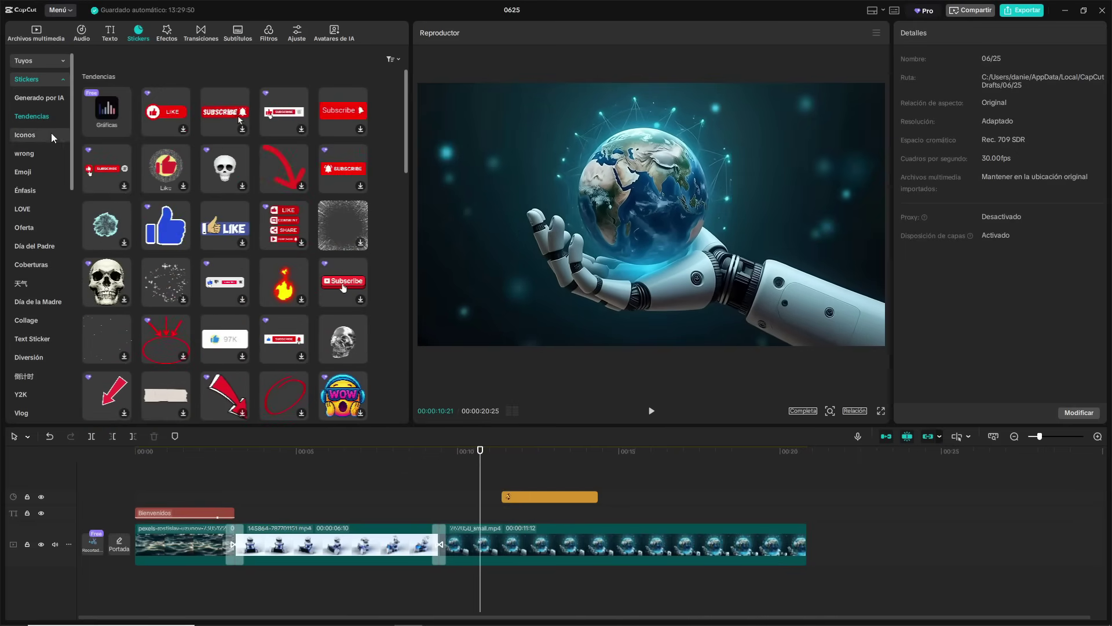
{"action": "left_click", "coordinate": [36, 131]}
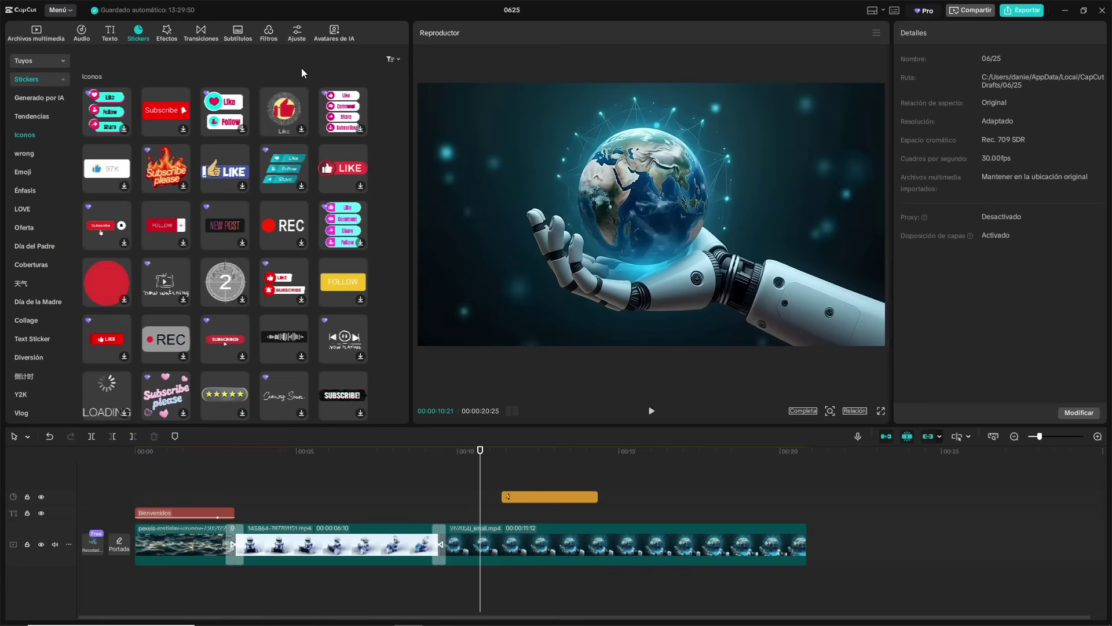
{"action": "left_click", "coordinate": [396, 61]}
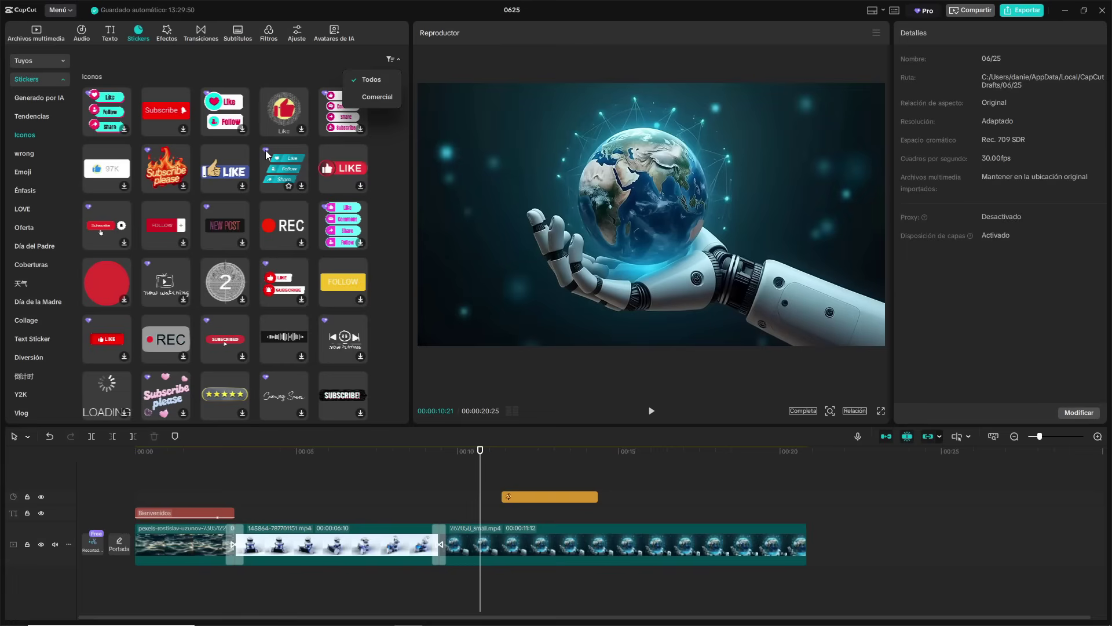
{"action": "left_click", "coordinate": [248, 144]}
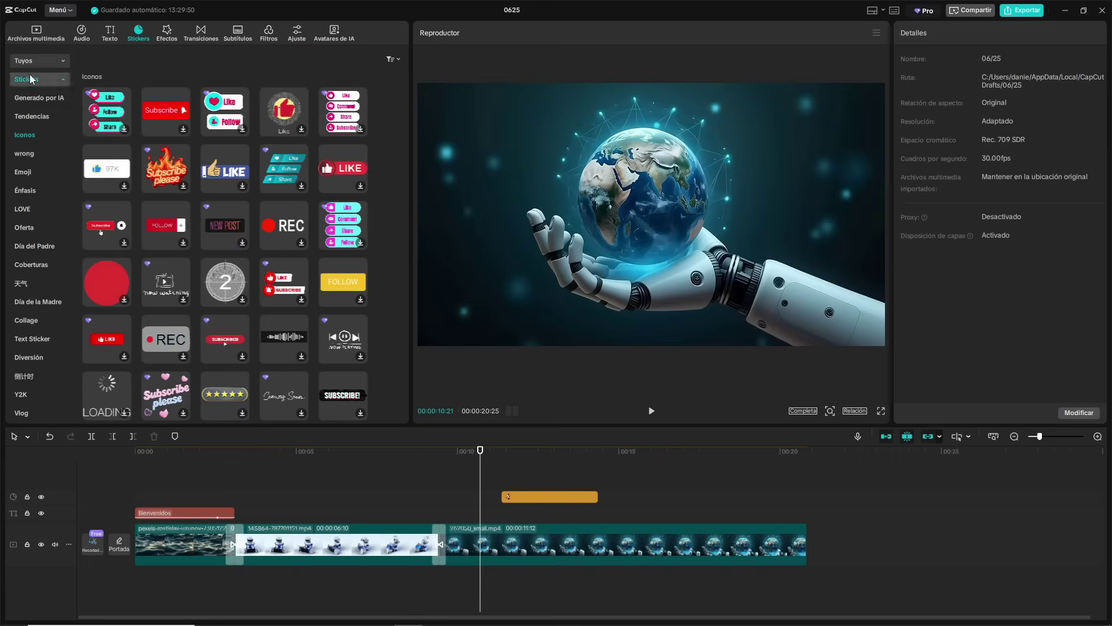
{"action": "left_click", "coordinate": [46, 61]}
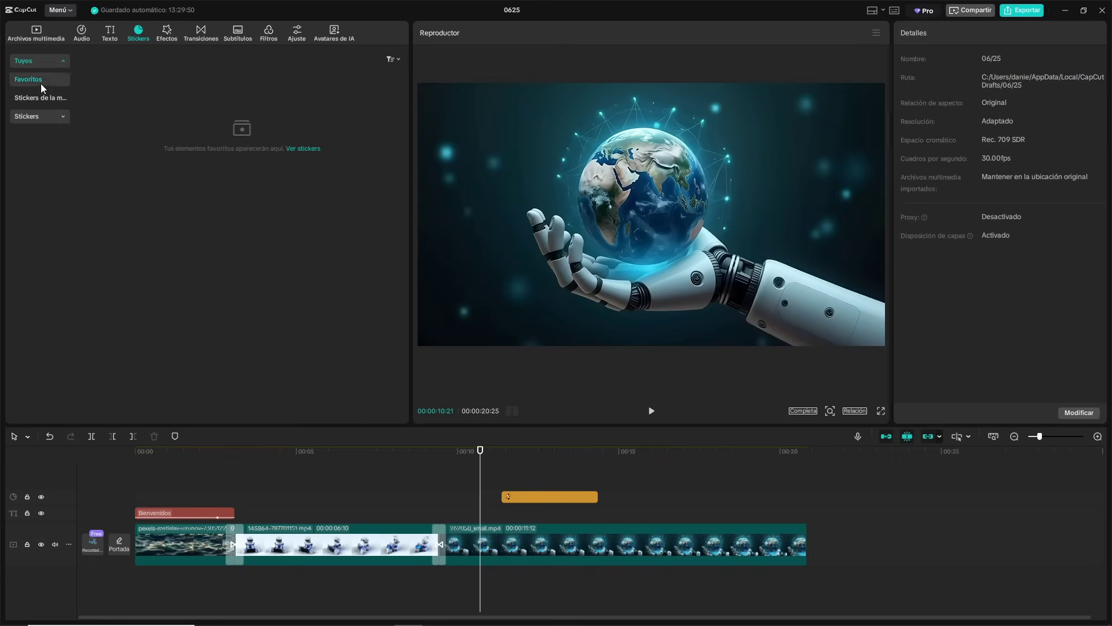
{"action": "left_click", "coordinate": [41, 99]}
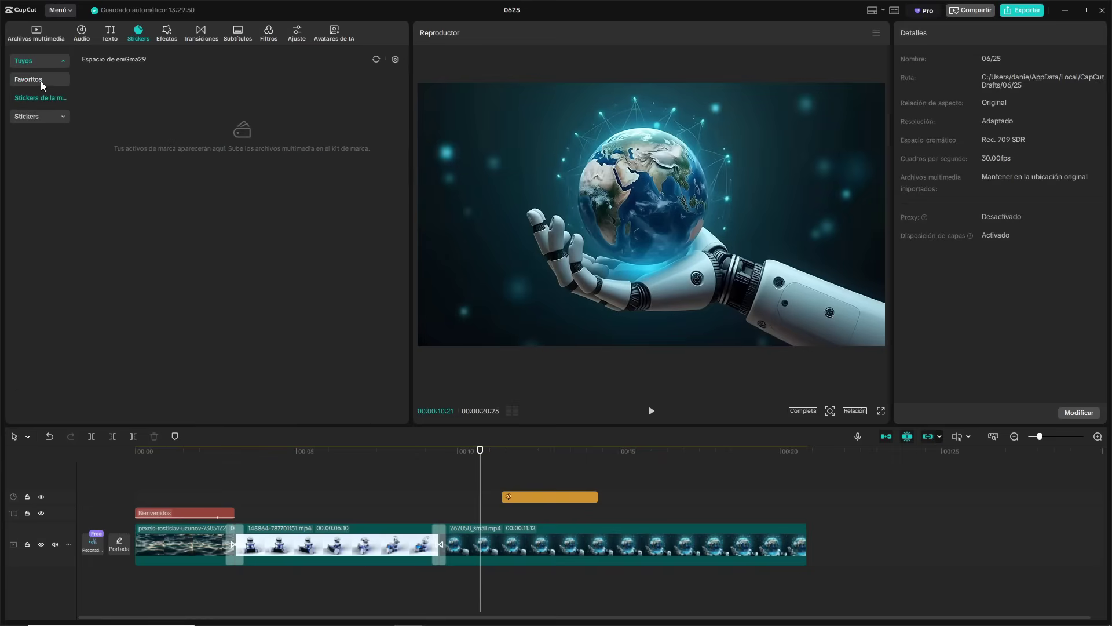
{"action": "left_click", "coordinate": [41, 117]}
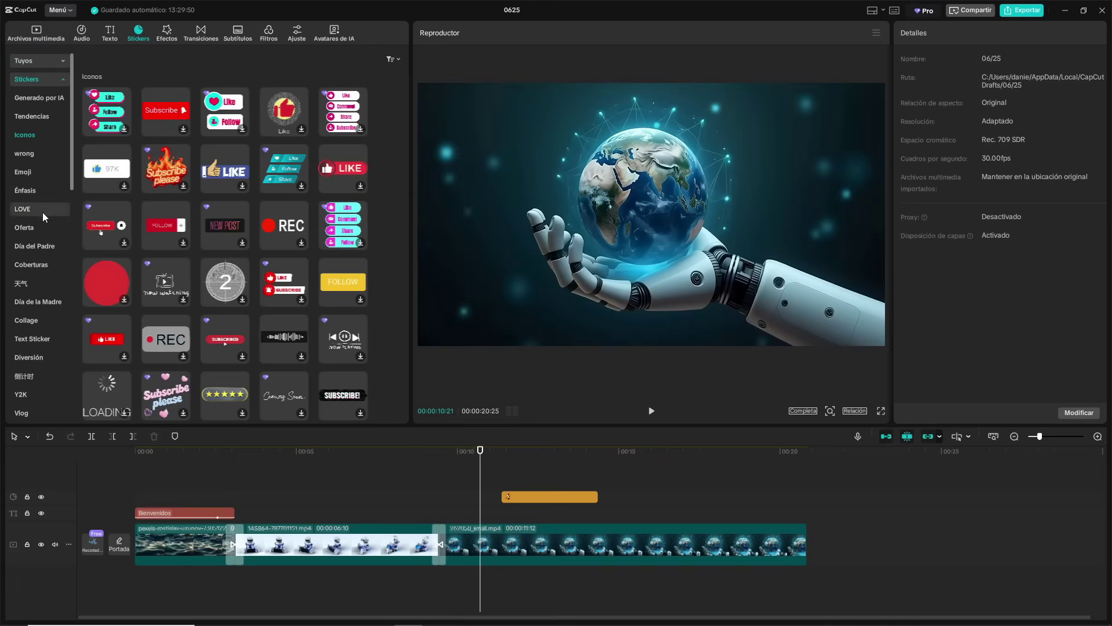
Look through the wrong, Emoji, Coberturas, Text Sticker and Tendencias sticker categories.
{"action": "left_click", "coordinate": [29, 151]}
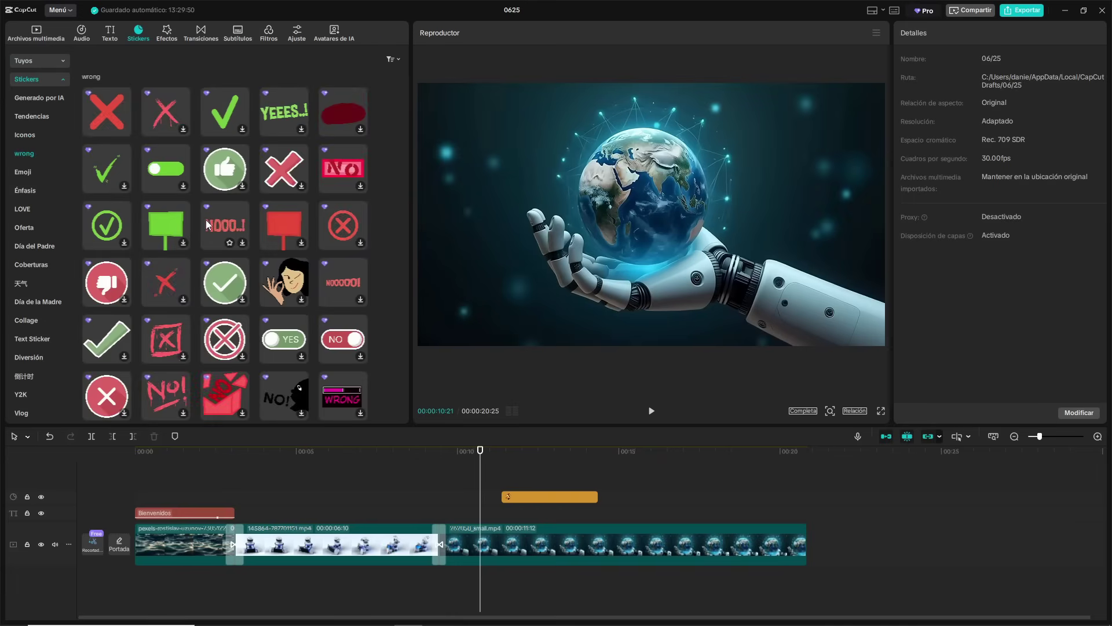
{"action": "left_click", "coordinate": [23, 172]}
{"action": "left_click", "coordinate": [35, 266]}
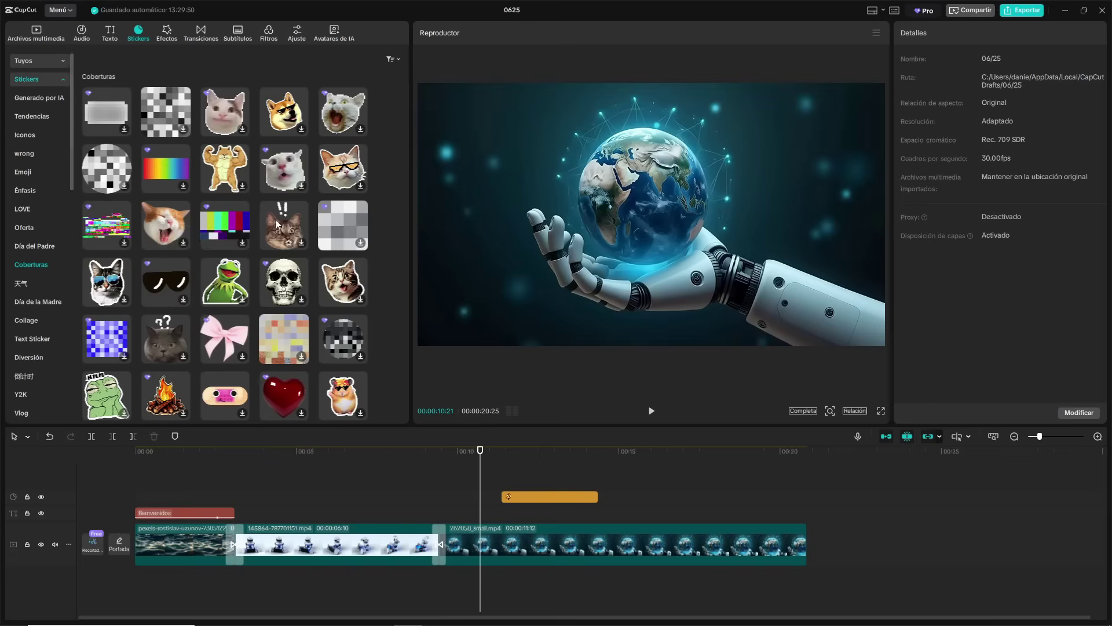
{"action": "left_click", "coordinate": [20, 341]}
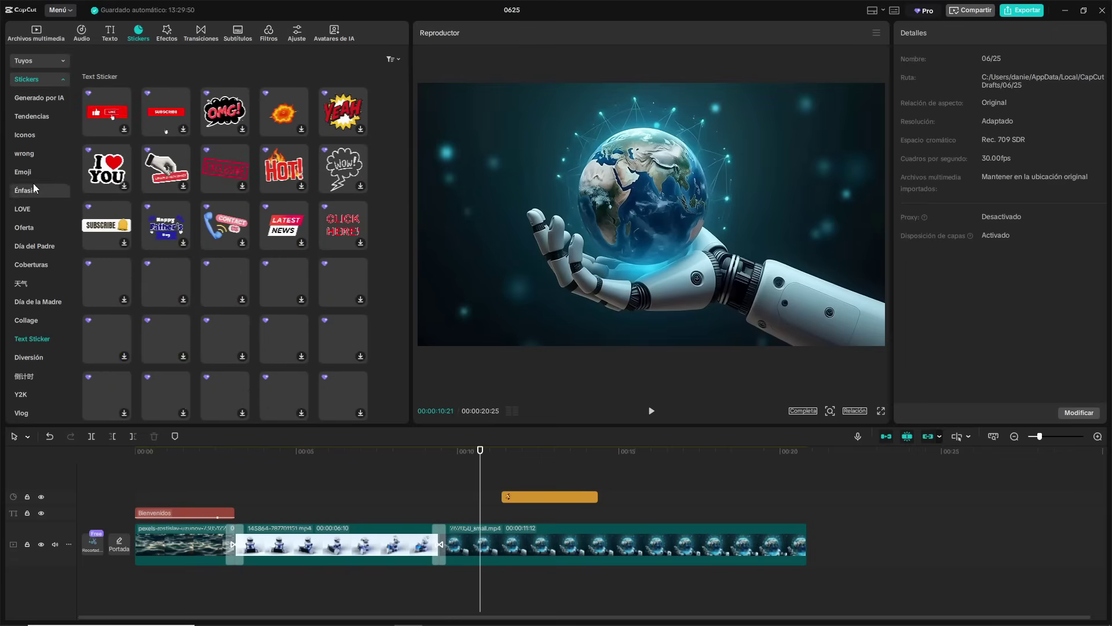
{"action": "left_click", "coordinate": [33, 116]}
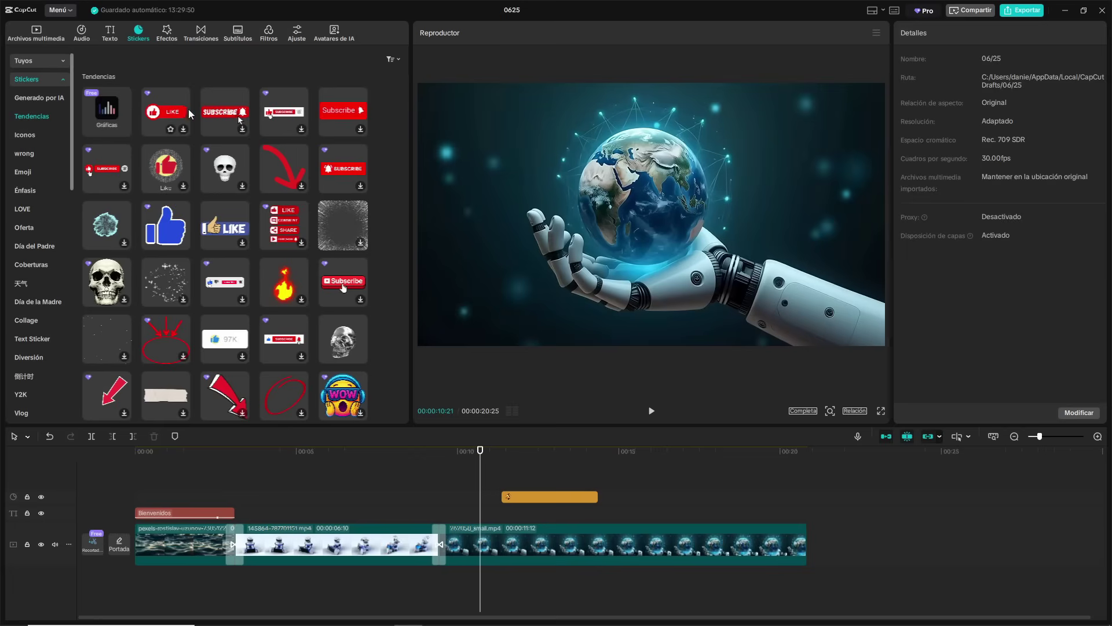
{"action": "scroll", "coordinate": [180, 301], "scroll_direction": "down", "scroll_amount": 2}
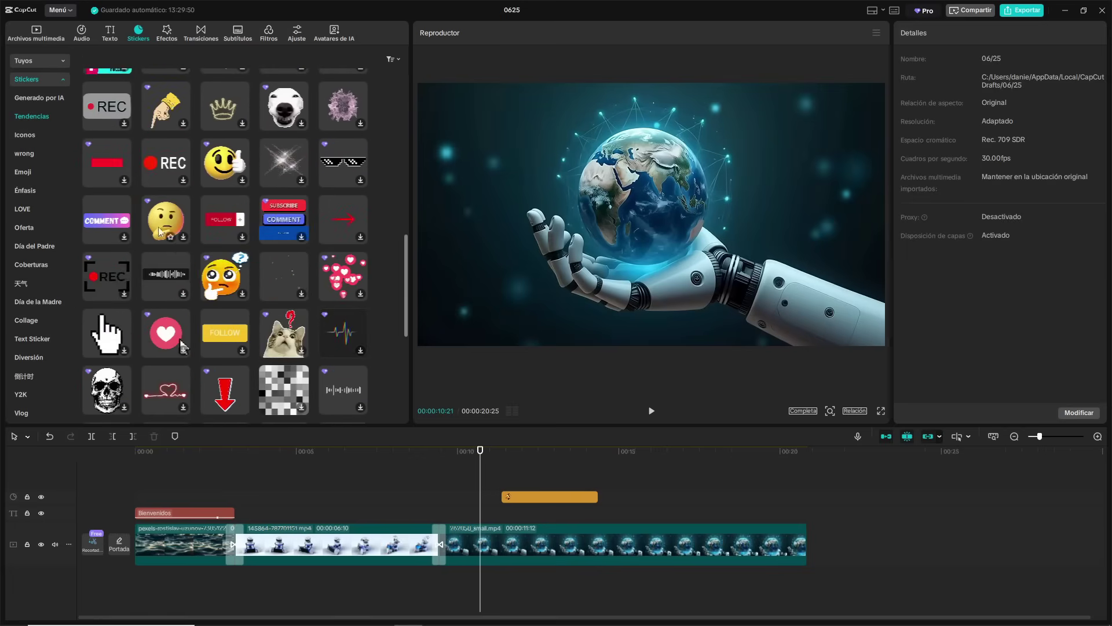
{"action": "scroll", "coordinate": [180, 297], "scroll_direction": "down", "scroll_amount": 5}
{"action": "scroll", "coordinate": [209, 223], "scroll_direction": "up", "scroll_amount": 8}
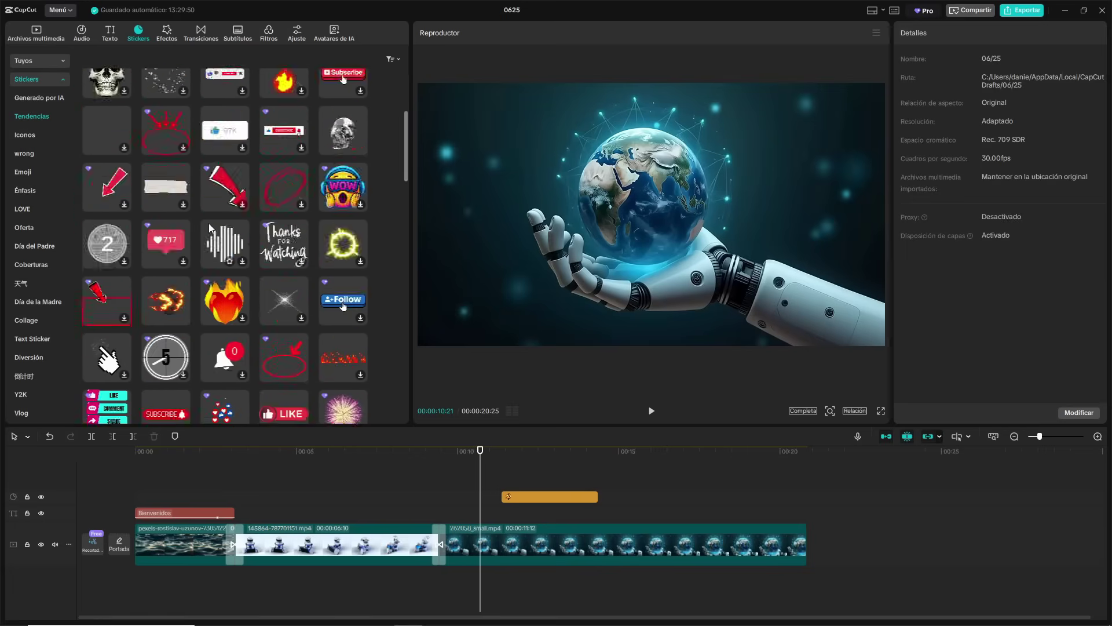
Try the white text effect with black shadow from Tendencias at 00:00:10:21, browse the Multicolor effects, and delete the added text.
{"action": "left_click", "coordinate": [109, 33]}
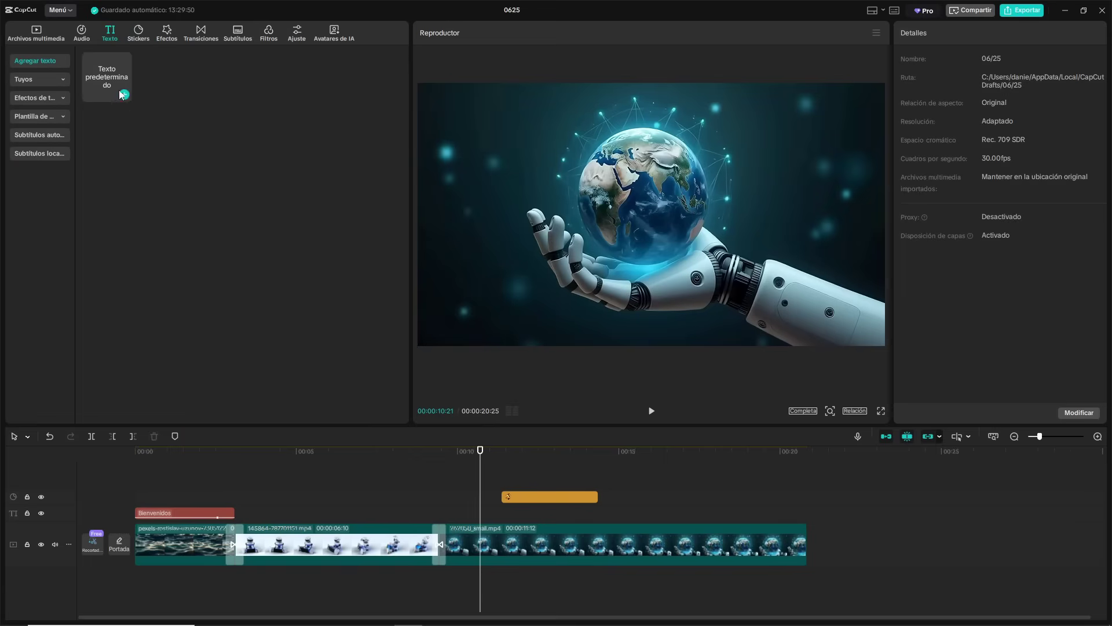
{"action": "left_click", "coordinate": [38, 79]}
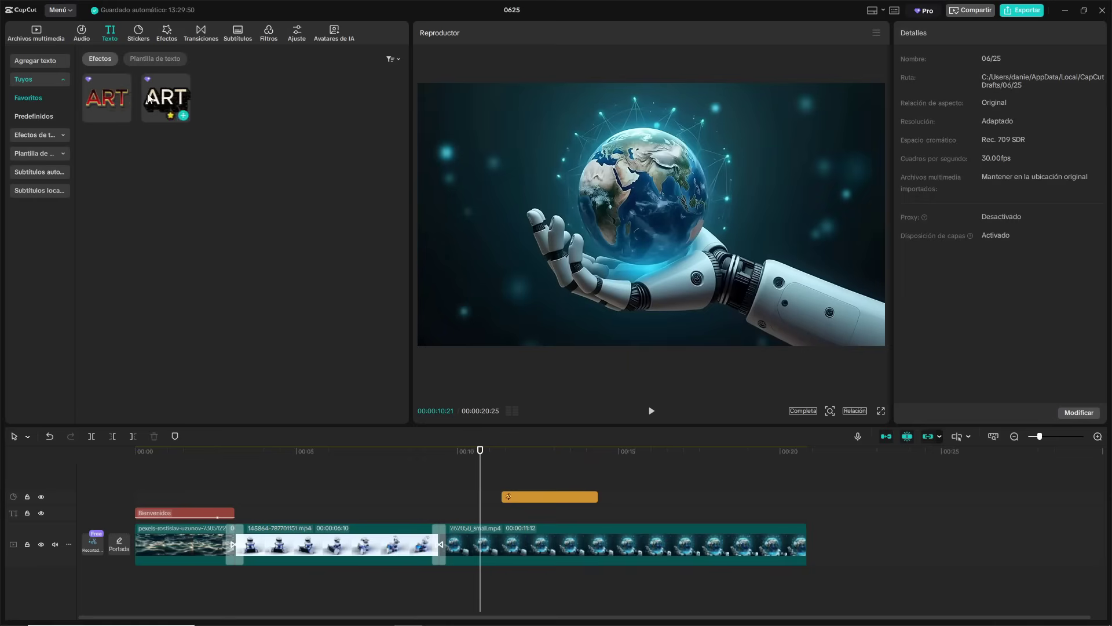
{"action": "left_click", "coordinate": [47, 138]}
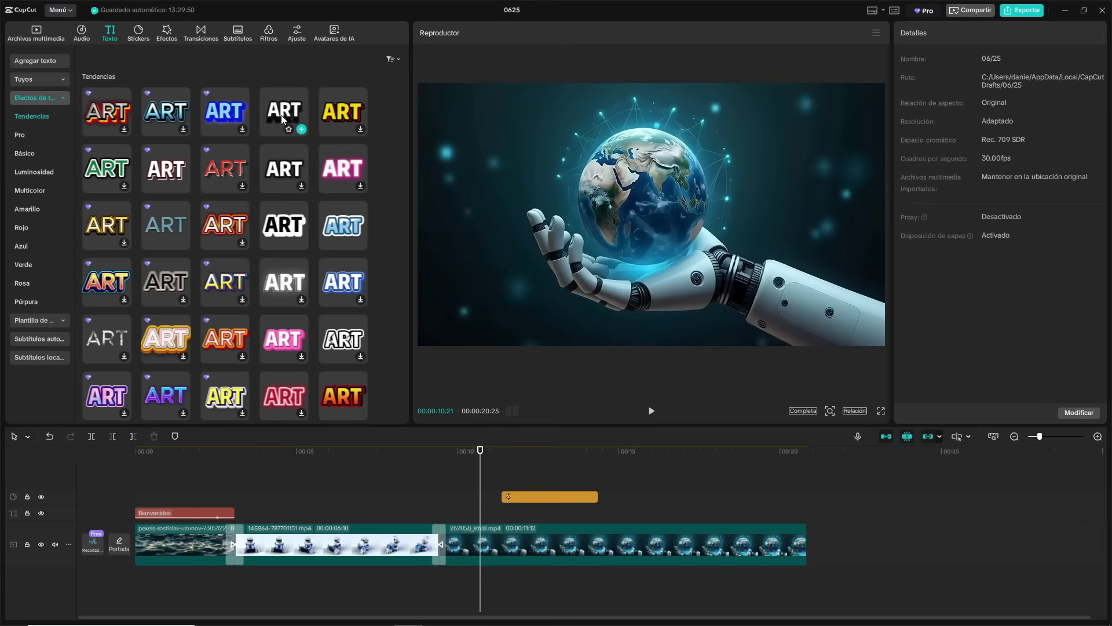
{"action": "left_click", "coordinate": [301, 129]}
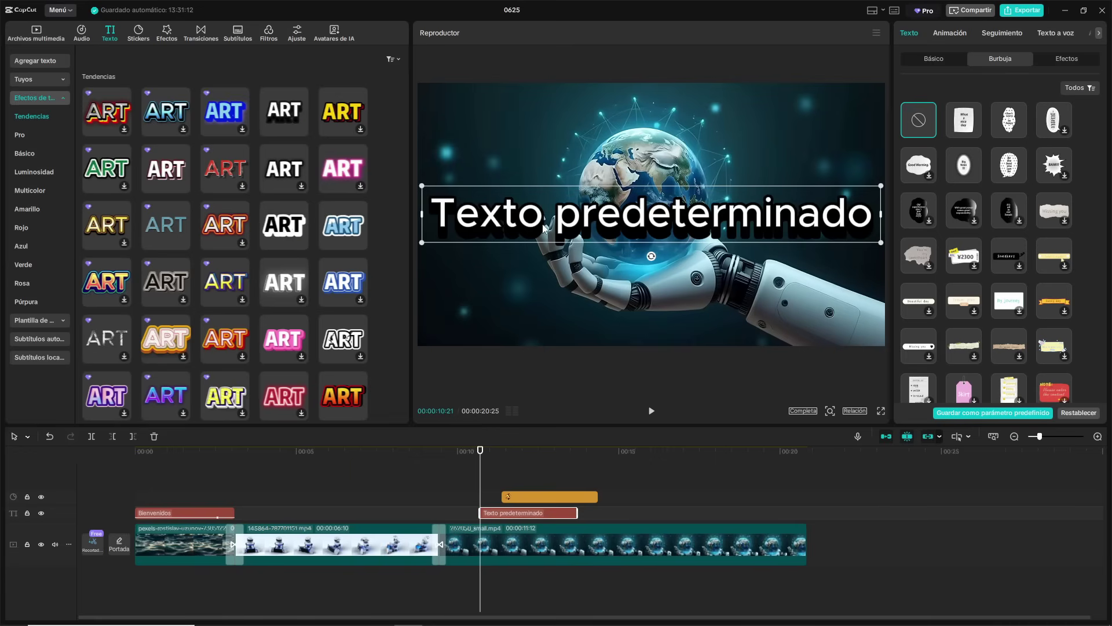
{"action": "left_click", "coordinate": [26, 135]}
{"action": "left_click", "coordinate": [47, 191]}
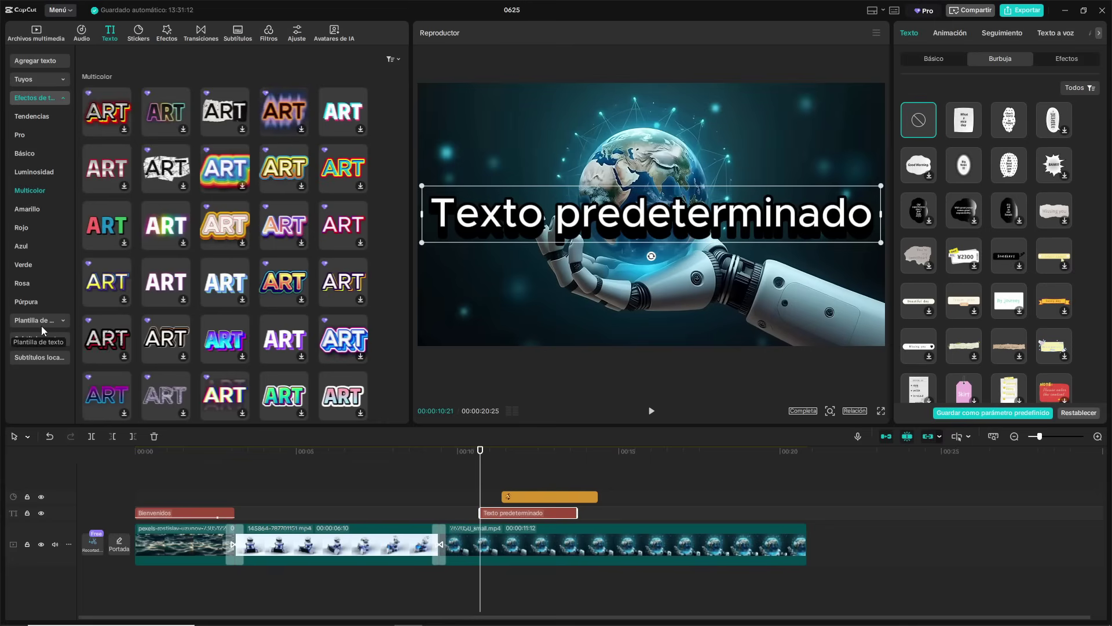
{"action": "key", "text": "Delete"}
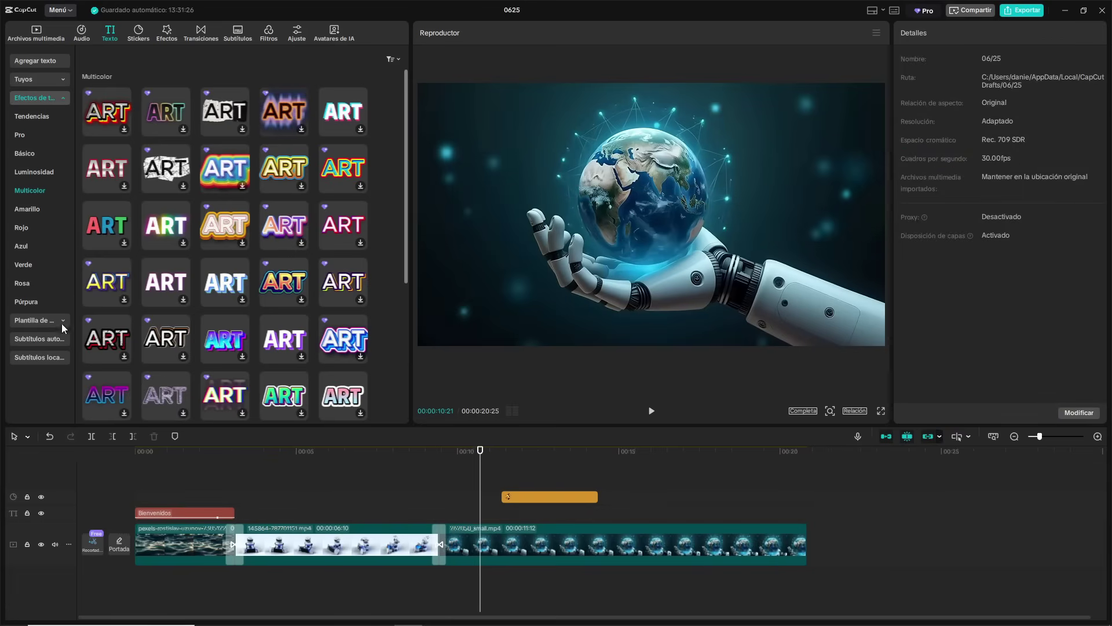
Preview the LET'S GO TRAVEL text template, and add the DAILY VLOG template from the Vlog category at 00:00:04:22.
{"action": "left_click", "coordinate": [46, 319]}
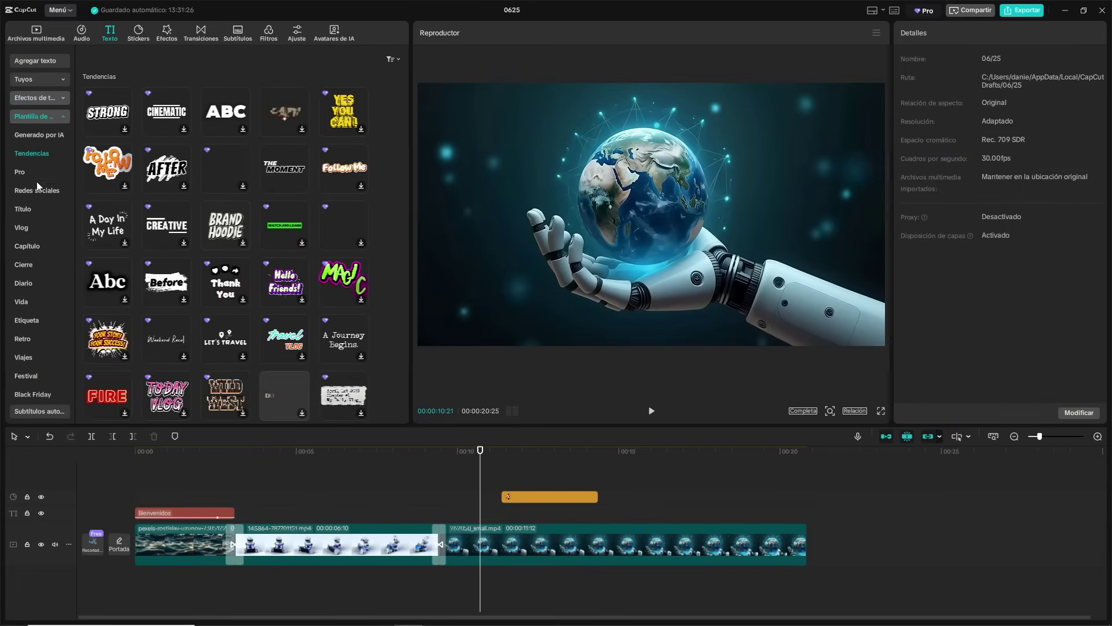
{"action": "left_click", "coordinate": [38, 227]}
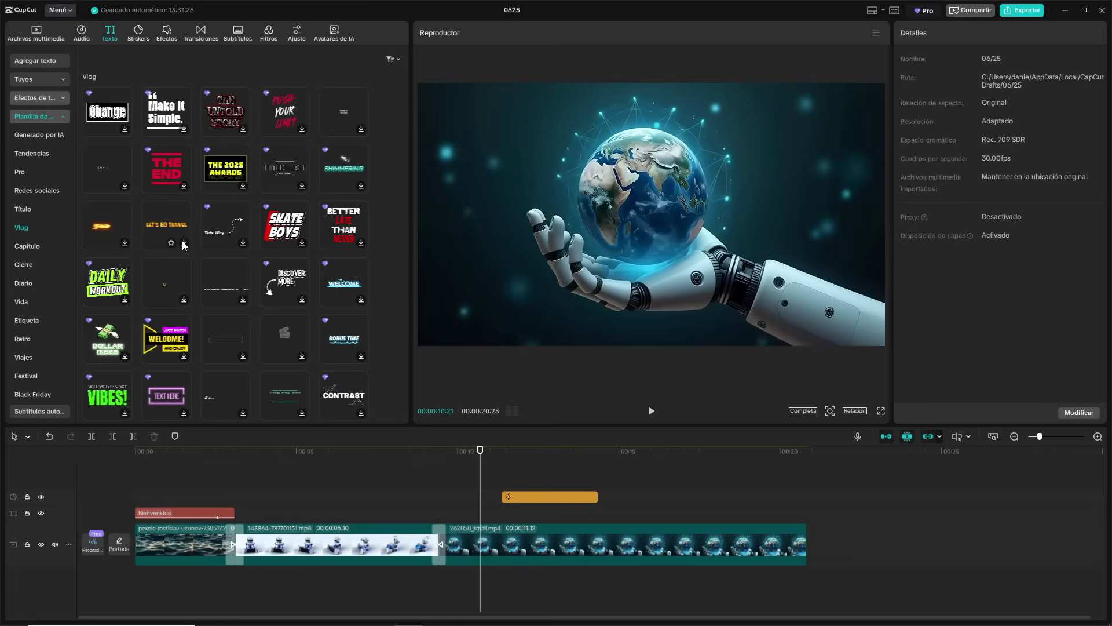
{"action": "left_click", "coordinate": [161, 231]}
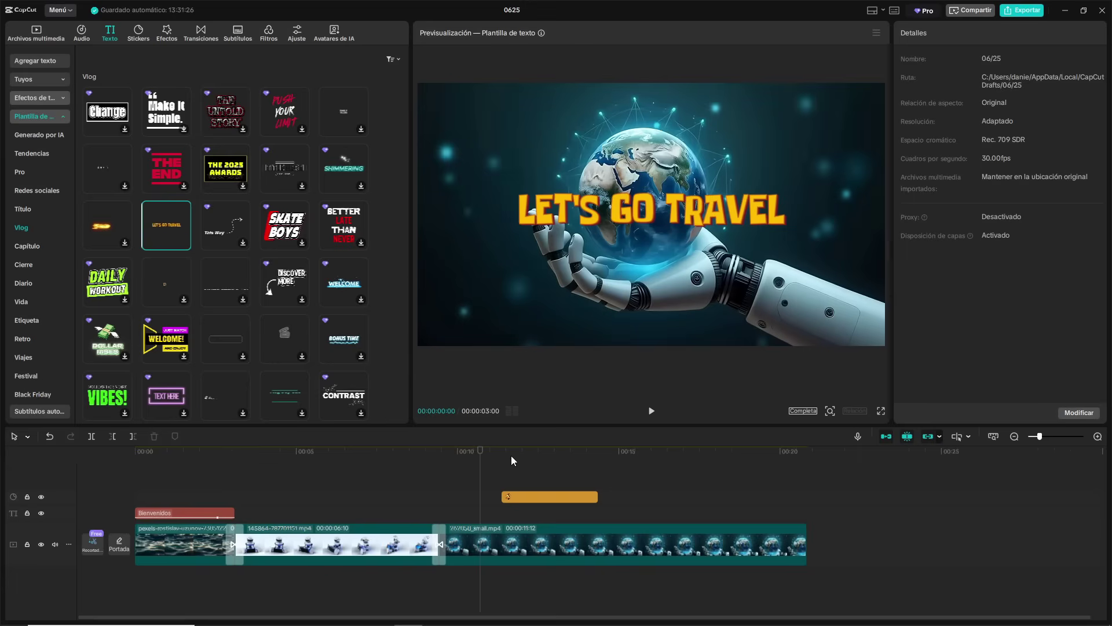
{"action": "left_click_drag", "start_coordinate": [512, 455], "coordinate": [287, 459]}
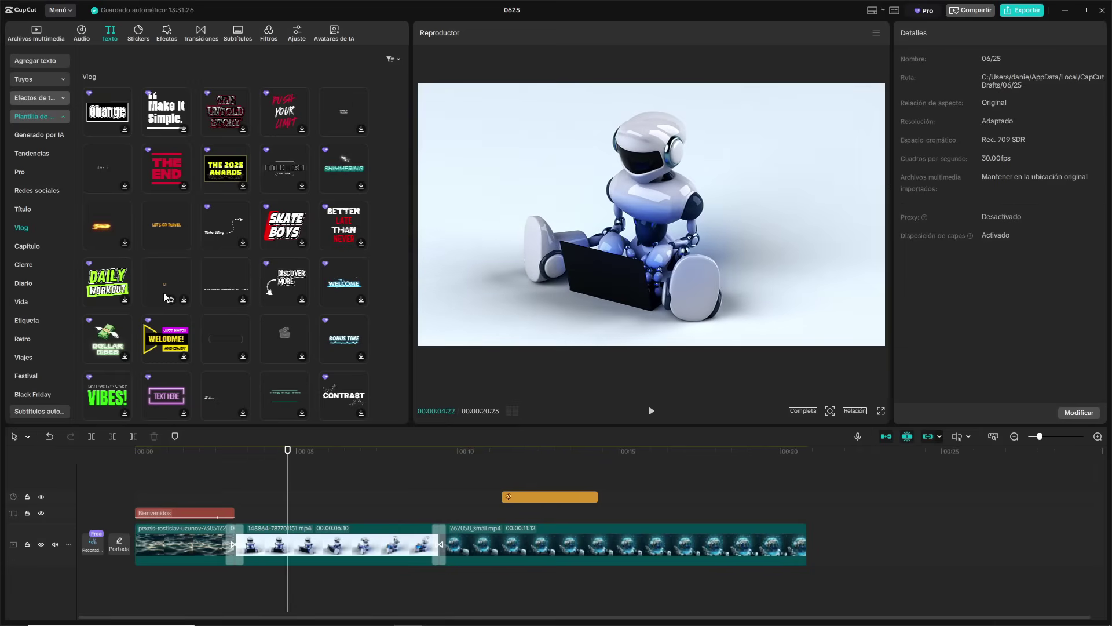
{"action": "left_click", "coordinate": [362, 130]}
{"action": "left_click", "coordinate": [361, 130]}
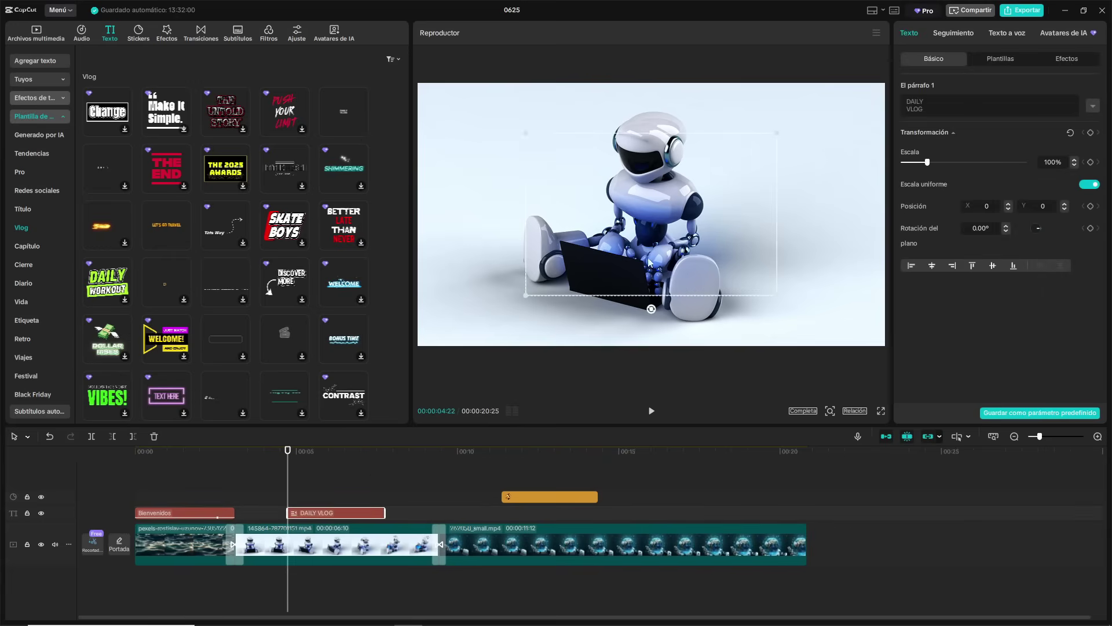
Scale the DAILY VLOG title to 59%, place it to the right of the robot, and change its text to ROBOT.
{"action": "left_click_drag", "start_coordinate": [656, 167], "coordinate": [758, 219]}
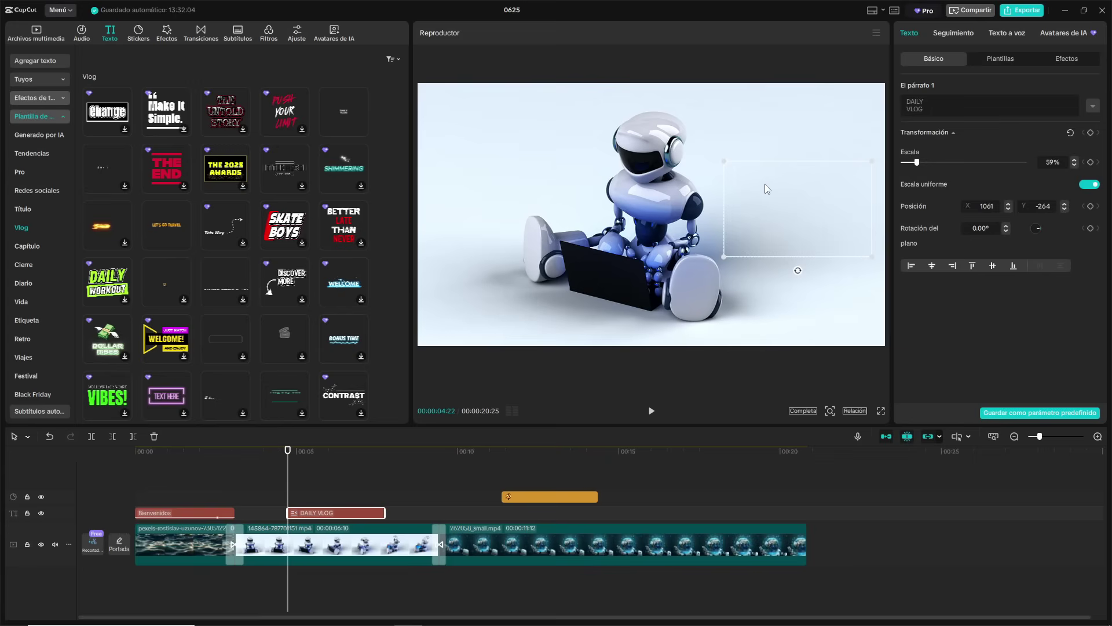
{"action": "left_click_drag", "start_coordinate": [925, 110], "coordinate": [900, 96]}
{"action": "type", "text": "ROBOT"}
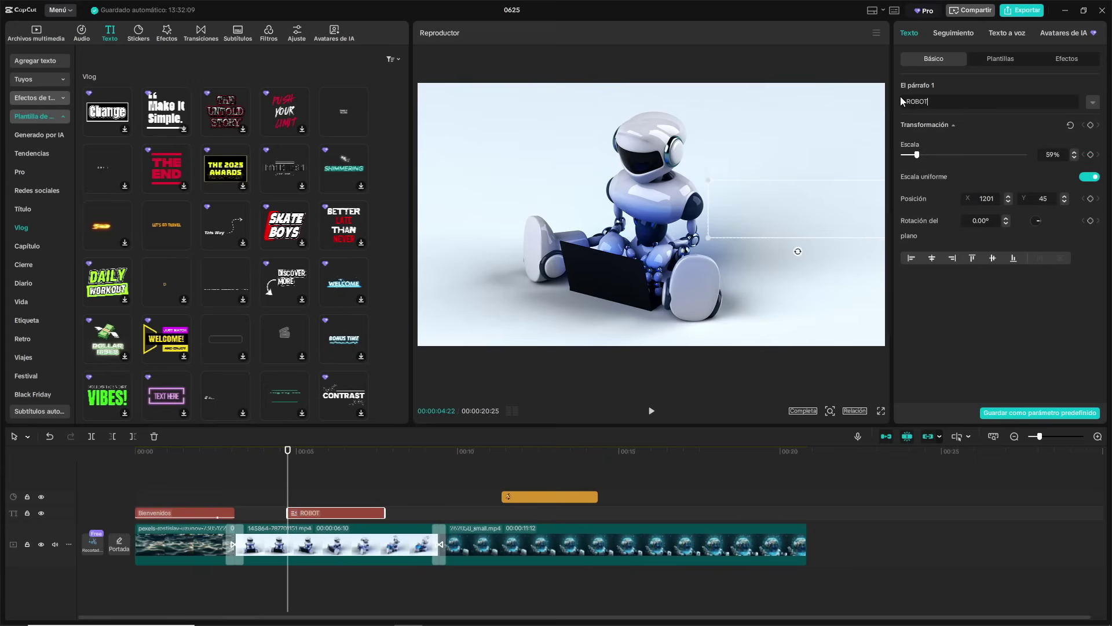
{"action": "left_click", "coordinate": [652, 411]}
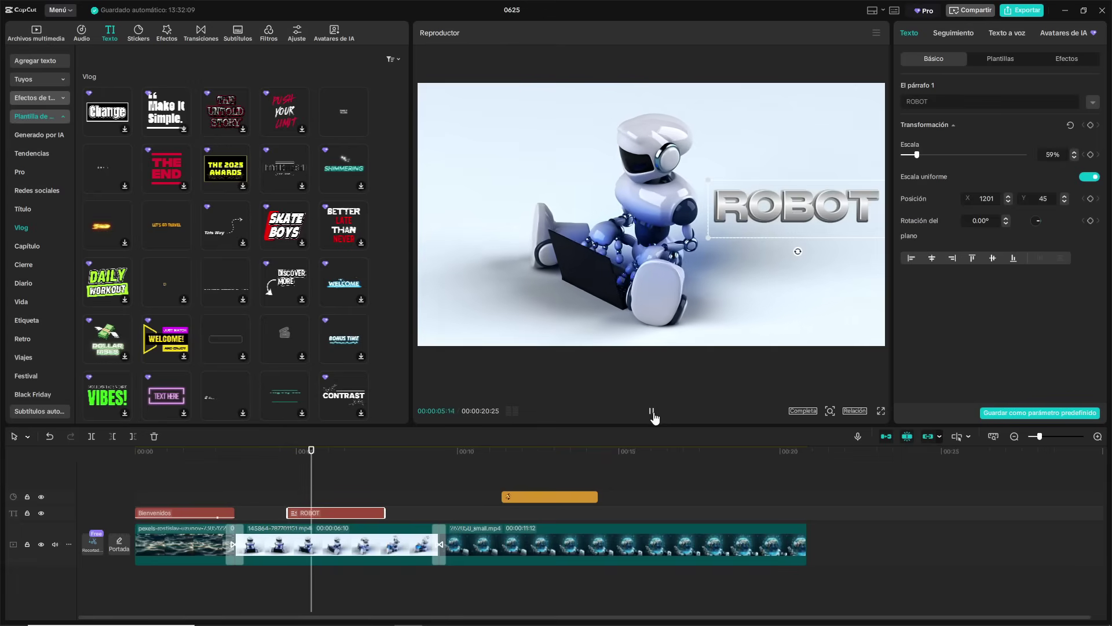
{"action": "left_click", "coordinate": [652, 410]}
Undo the accidental shift of the robot clip, move the ROBOT title down to about X 1099, Y -783, and play it back.
{"action": "left_click", "coordinate": [792, 251]}
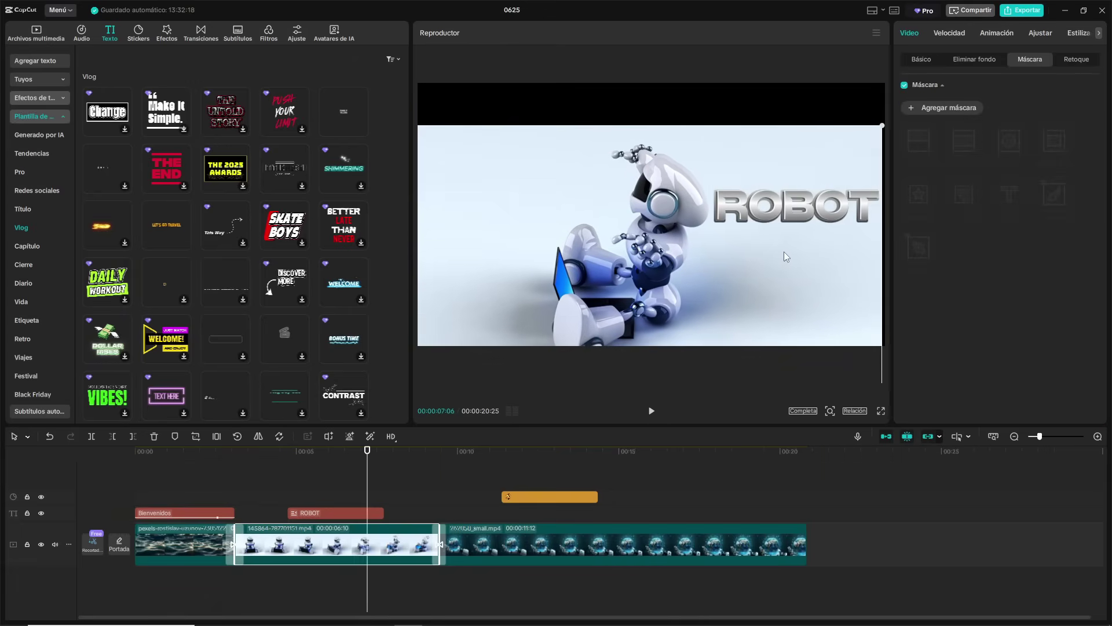
{"action": "key", "text": "ctrl+z"}
{"action": "left_click", "coordinate": [828, 203]}
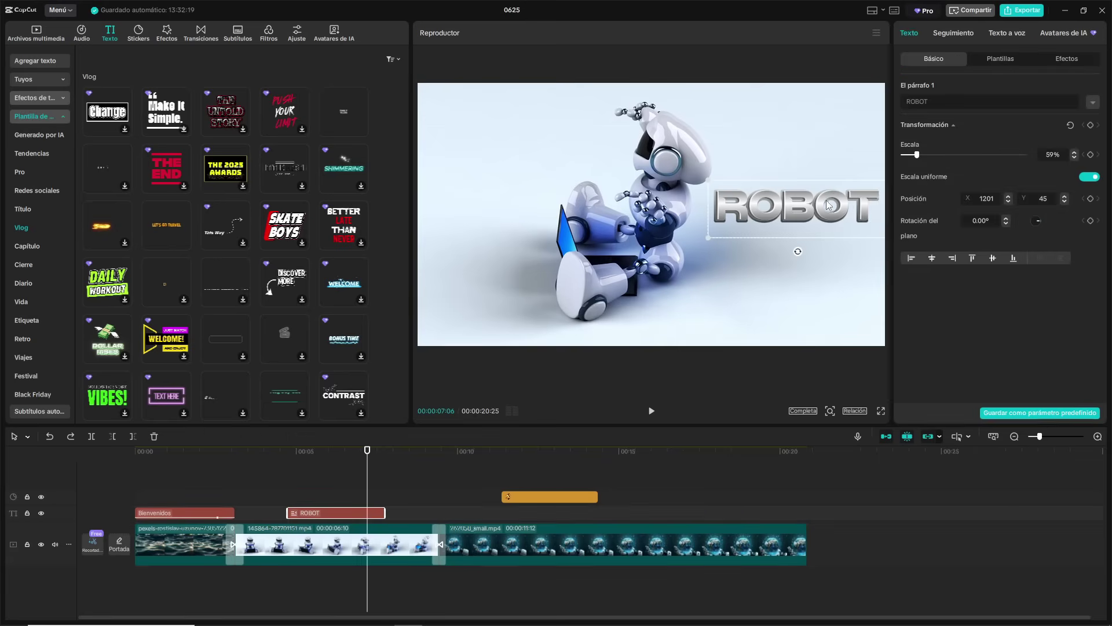
{"action": "left_click_drag", "start_coordinate": [800, 218], "coordinate": [786, 309]}
{"action": "key", "text": "Up"}
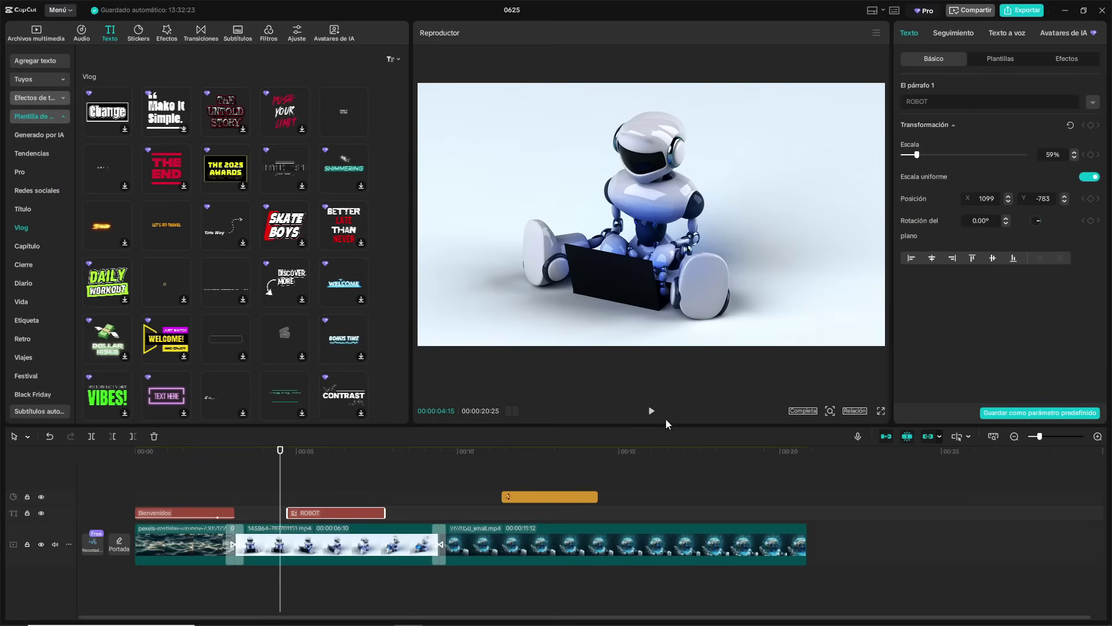
{"action": "key", "text": "space"}
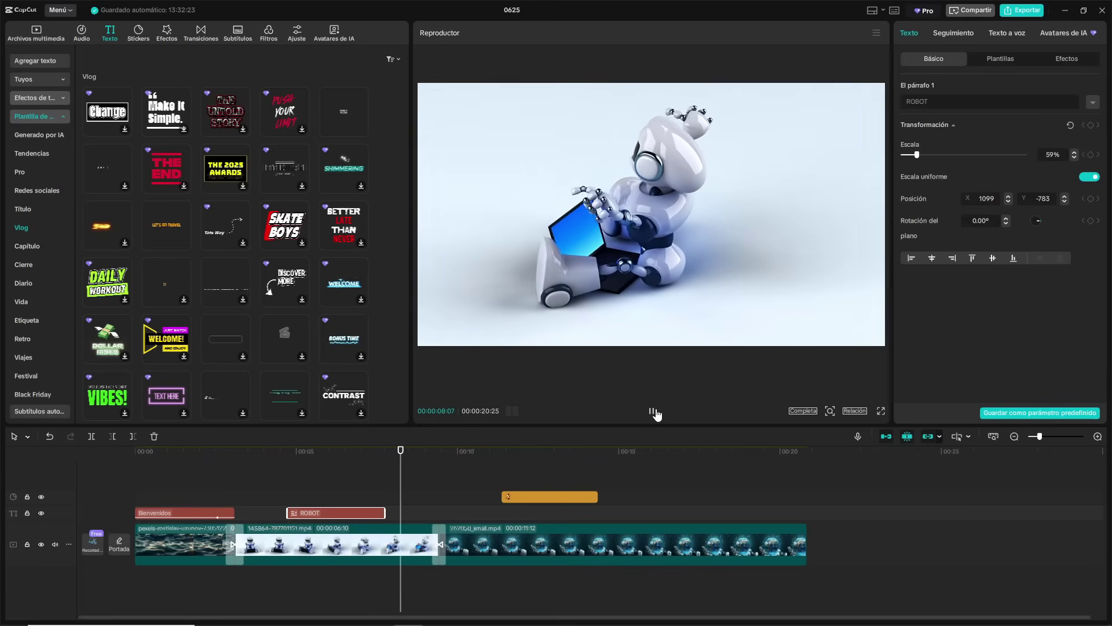
{"action": "left_click", "coordinate": [300, 463]}
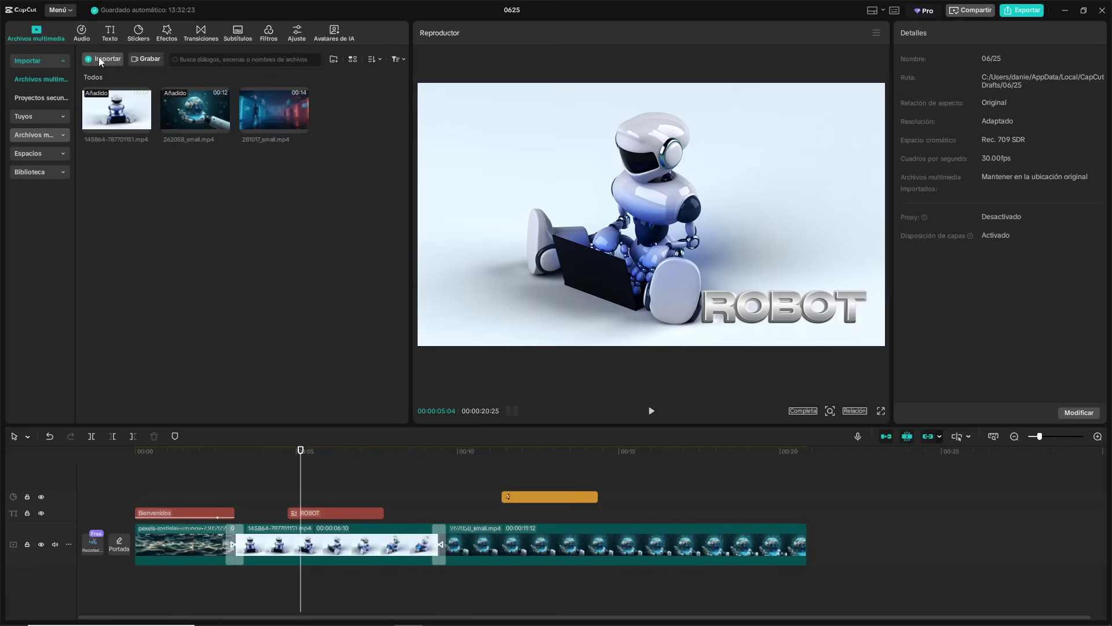
Import the cookie dog photo and place it on a new track above the globe clip, starting at about 00:00:15.
{"action": "left_click", "coordinate": [99, 57]}
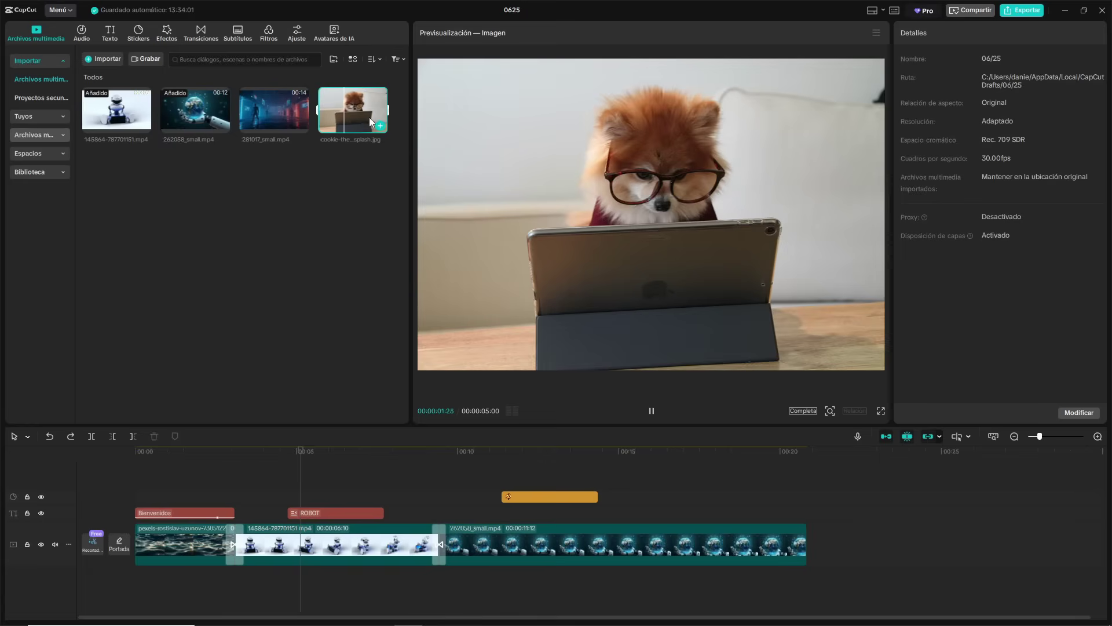
{"action": "left_click", "coordinate": [809, 455]}
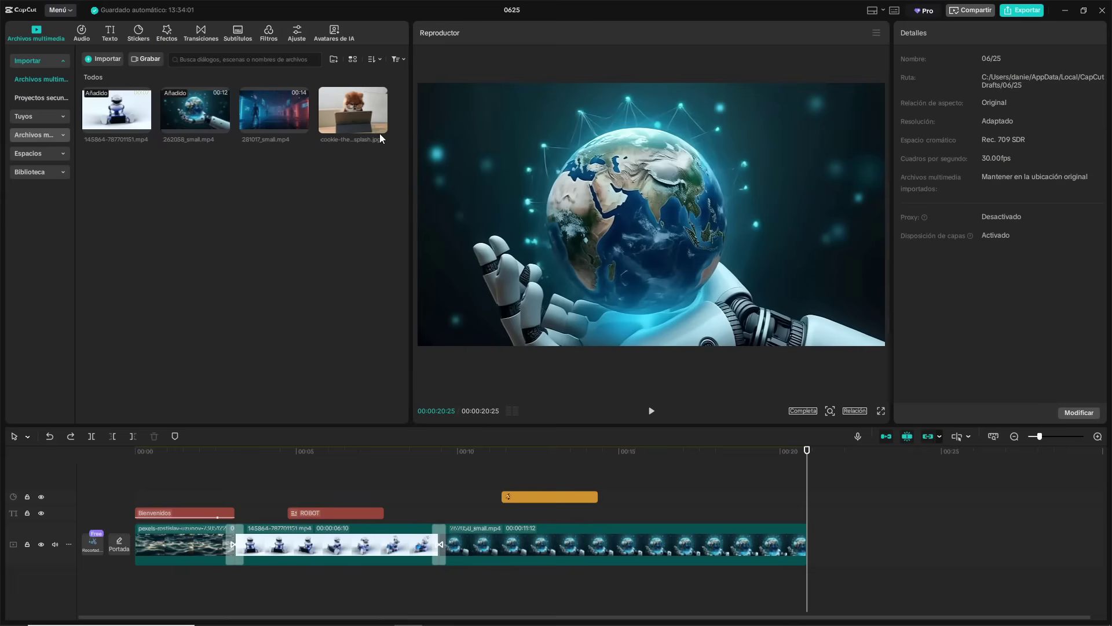
{"action": "left_click_drag", "start_coordinate": [380, 134], "coordinate": [696, 485]}
{"action": "left_click", "coordinate": [617, 456]}
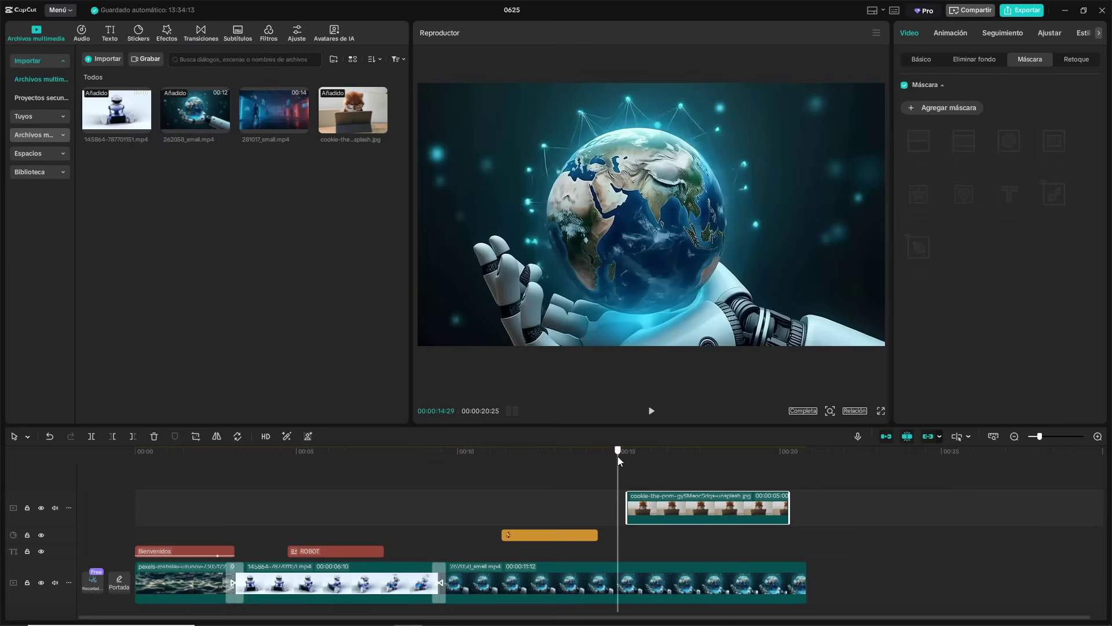
Shrink the cookie dog photo, place it in the upper-right corner of the frame beside the globe, and play back its appearance.
{"action": "left_click", "coordinate": [650, 411]}
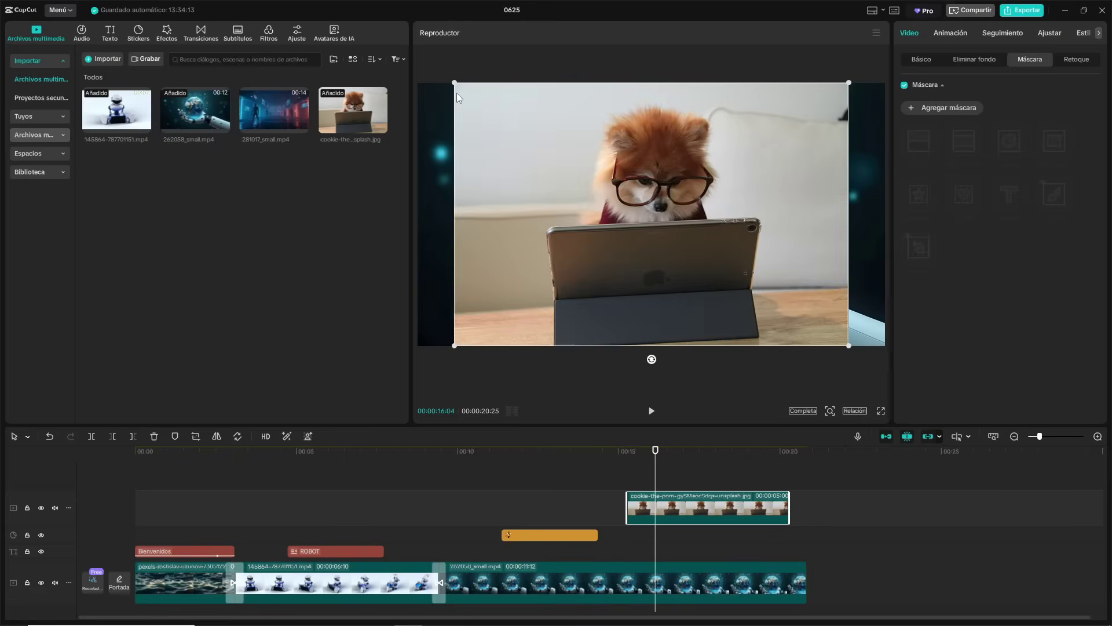
{"action": "left_click_drag", "start_coordinate": [455, 84], "coordinate": [788, 127]}
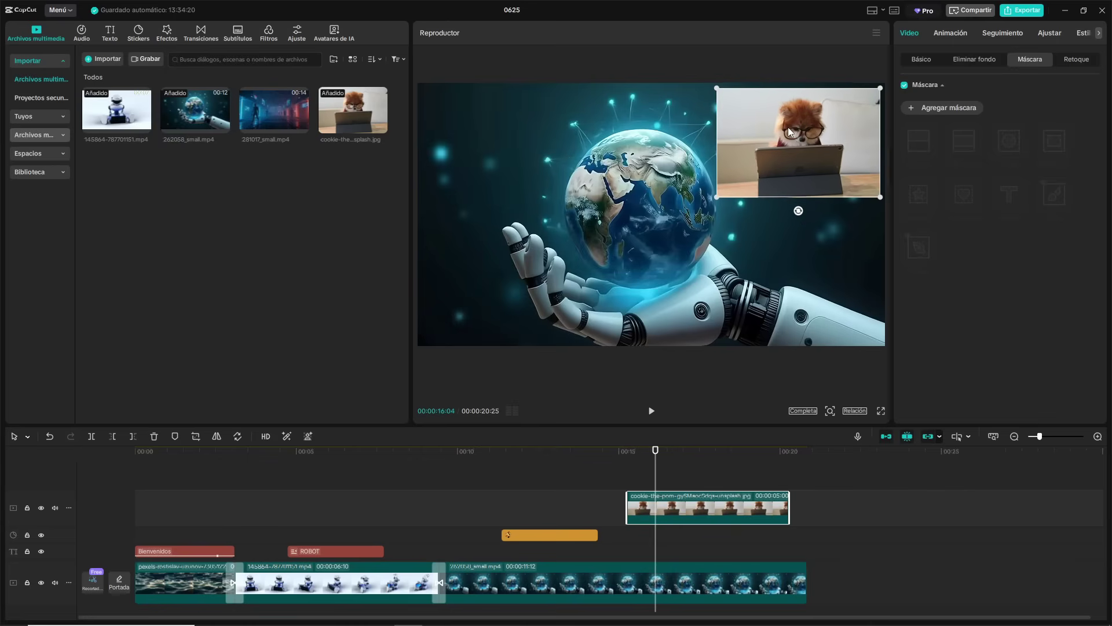
{"action": "mouse_move", "coordinate": [718, 197]}
{"action": "left_mouse_down"}
{"action": "mouse_move", "coordinate": [740, 180]}
{"action": "mouse_move", "coordinate": [732, 186]}
{"action": "left_mouse_up"}
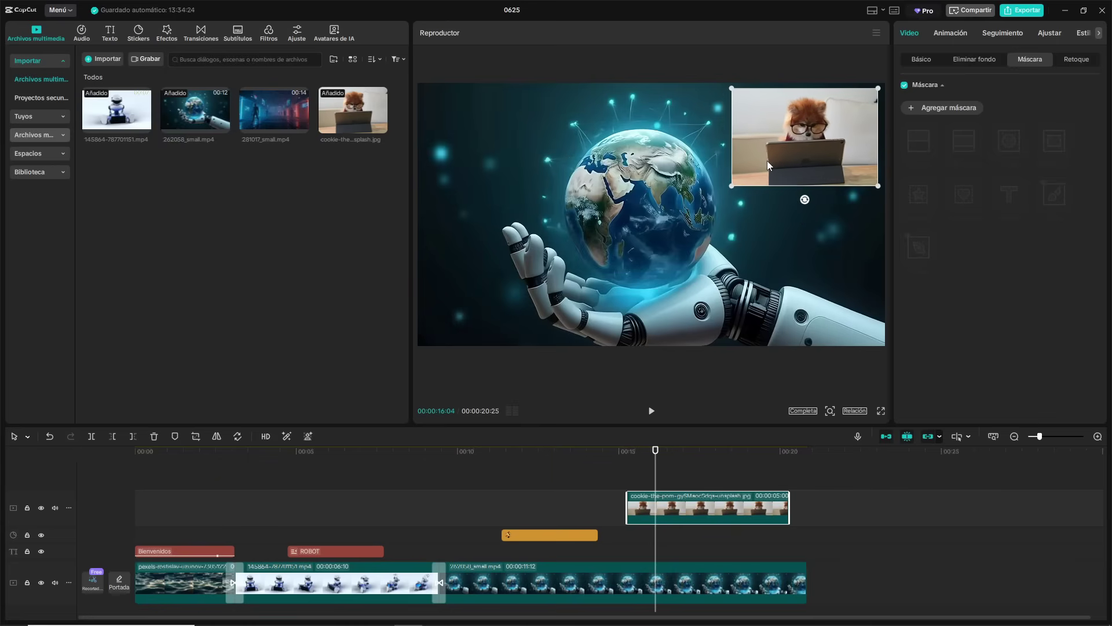
{"action": "left_click", "coordinate": [625, 454]}
{"action": "left_click", "coordinate": [649, 410]}
{"action": "left_click", "coordinate": [650, 411]}
Give the photo the Alejamiento entrance animation and an RGB line exit animation, and play it back.
{"action": "left_click", "coordinate": [955, 35]}
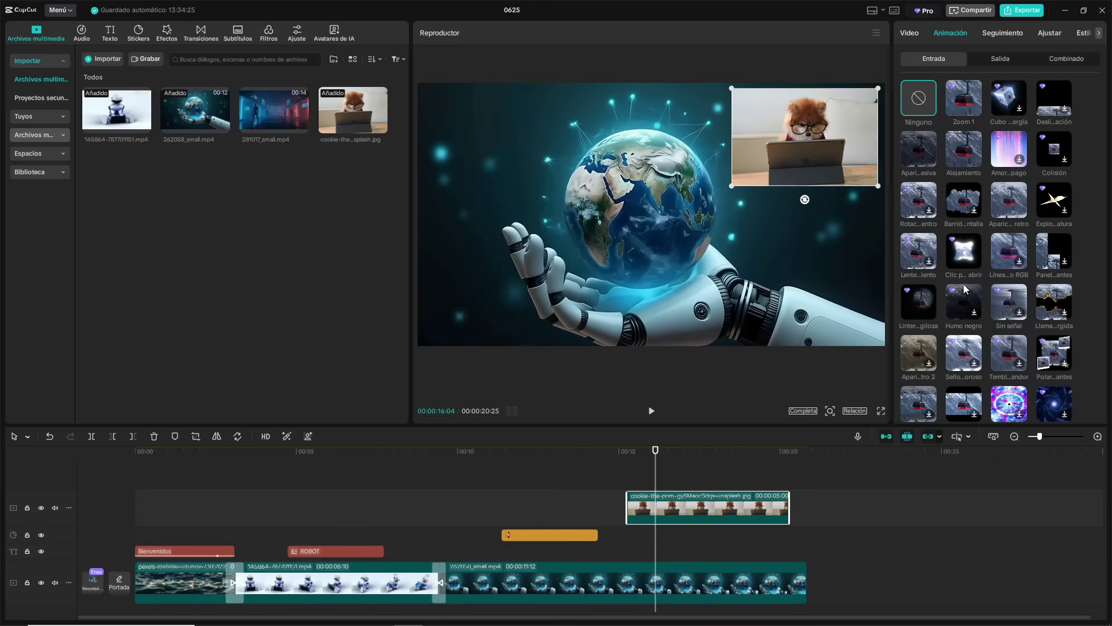
{"action": "left_click", "coordinate": [966, 149]}
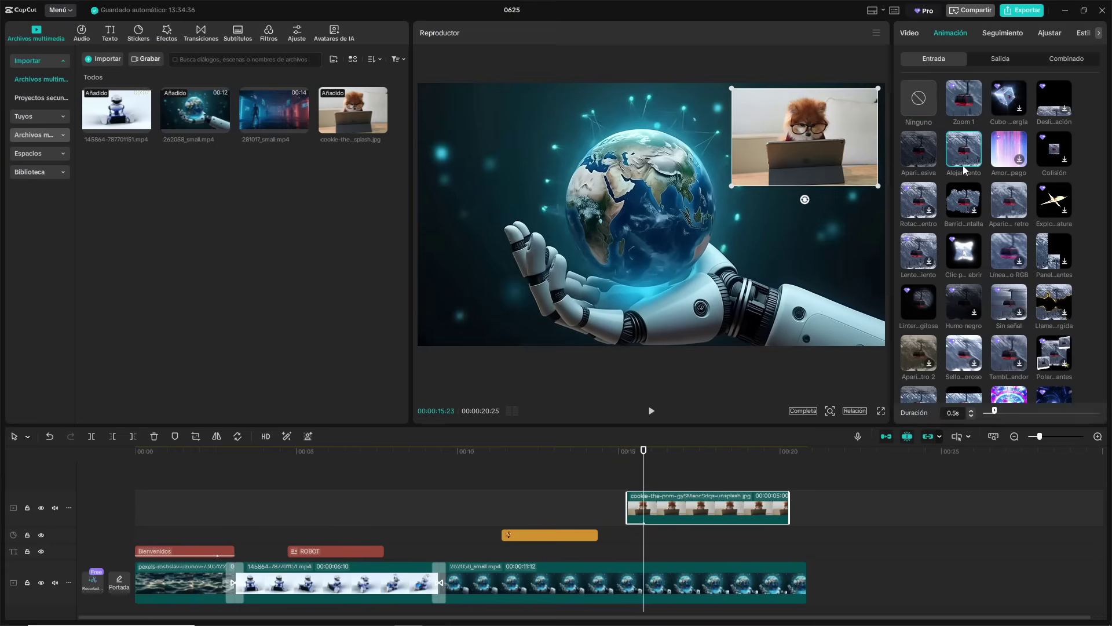
{"action": "left_click", "coordinate": [1001, 59]}
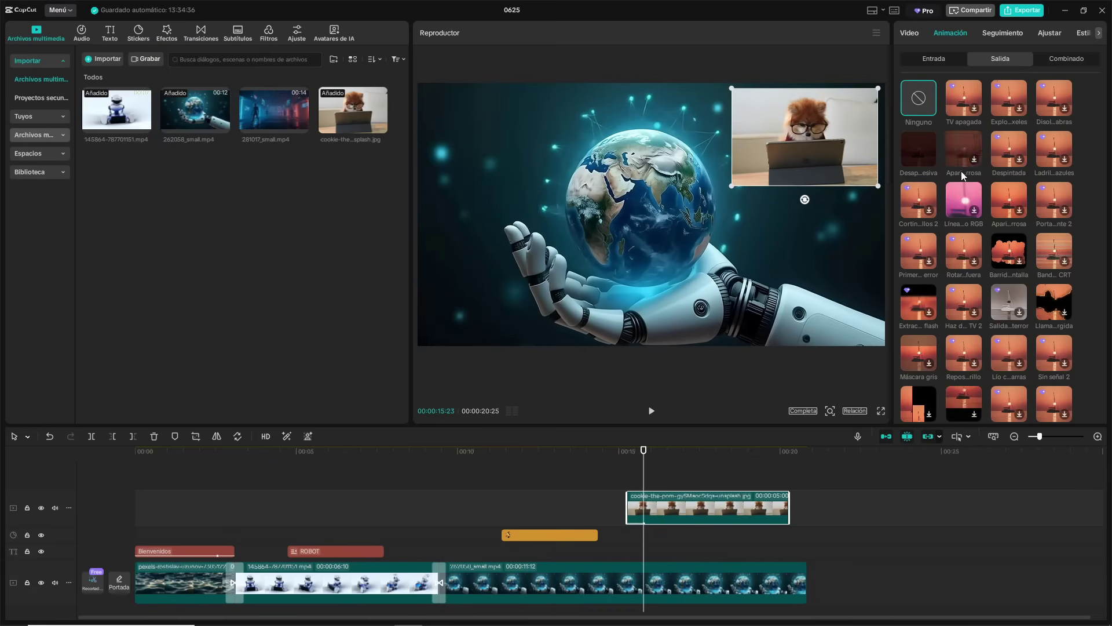
{"action": "left_click", "coordinate": [964, 200]}
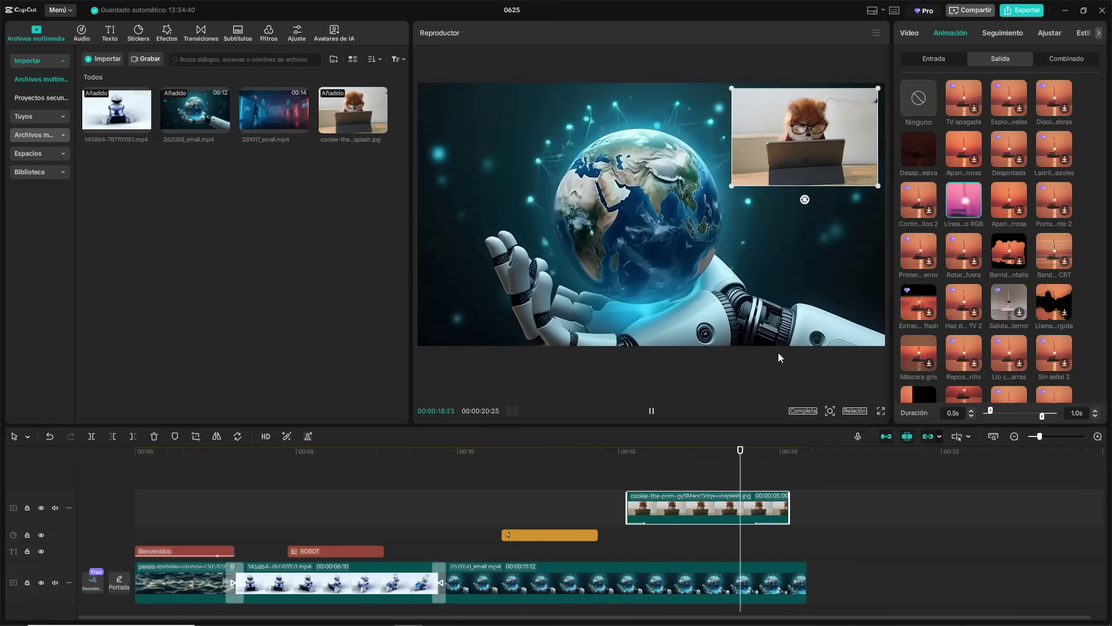
{"action": "left_click", "coordinate": [651, 413]}
Try the photo at the end of the main track after the globe clip, enlarge it, and undo both changes.
{"action": "left_click_drag", "start_coordinate": [621, 455], "coordinate": [462, 491]}
{"action": "left_click_drag", "start_coordinate": [675, 506], "coordinate": [850, 576]}
{"action": "left_click", "coordinate": [794, 459]}
{"action": "left_click", "coordinate": [651, 411]}
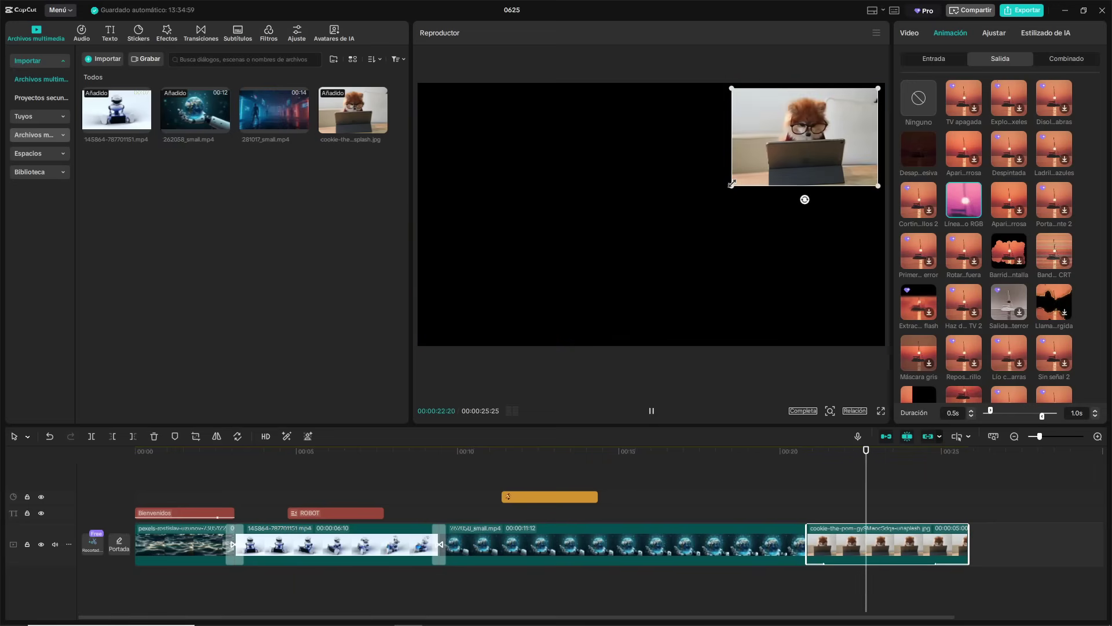
{"action": "left_click_drag", "start_coordinate": [731, 185], "coordinate": [607, 261]}
{"action": "key", "text": "ctrl+z"}
{"action": "key", "text": "ctrl+z"}
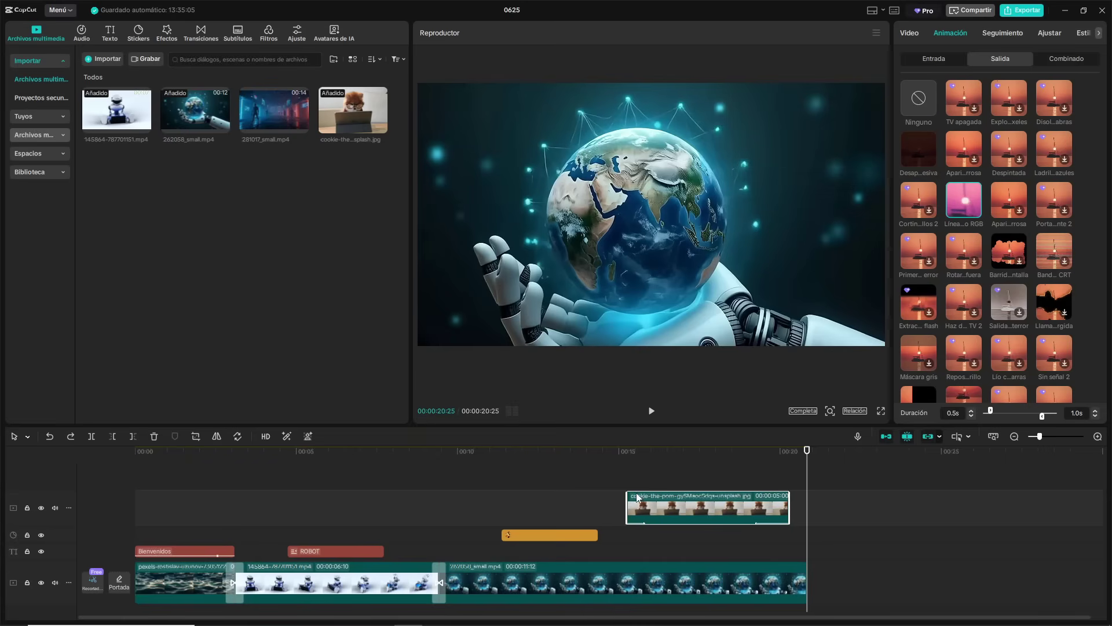
Trim about two seconds from the photo clip's start and align its end with the end of the globe clip.
{"action": "left_click_drag", "start_coordinate": [624, 495], "coordinate": [697, 494]}
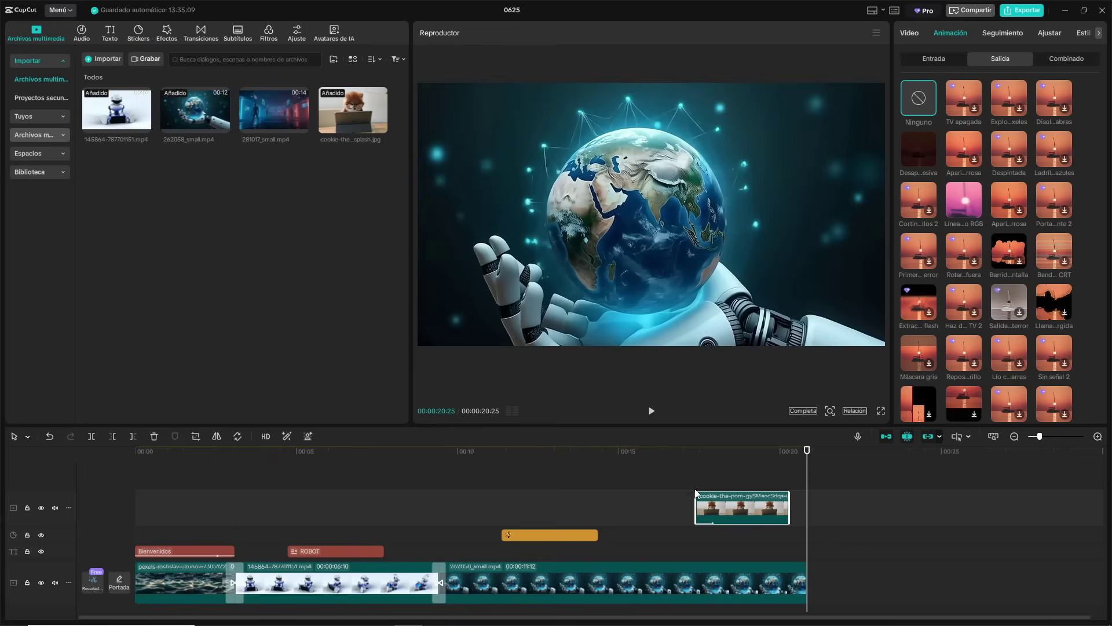
{"action": "left_click", "coordinate": [679, 458]}
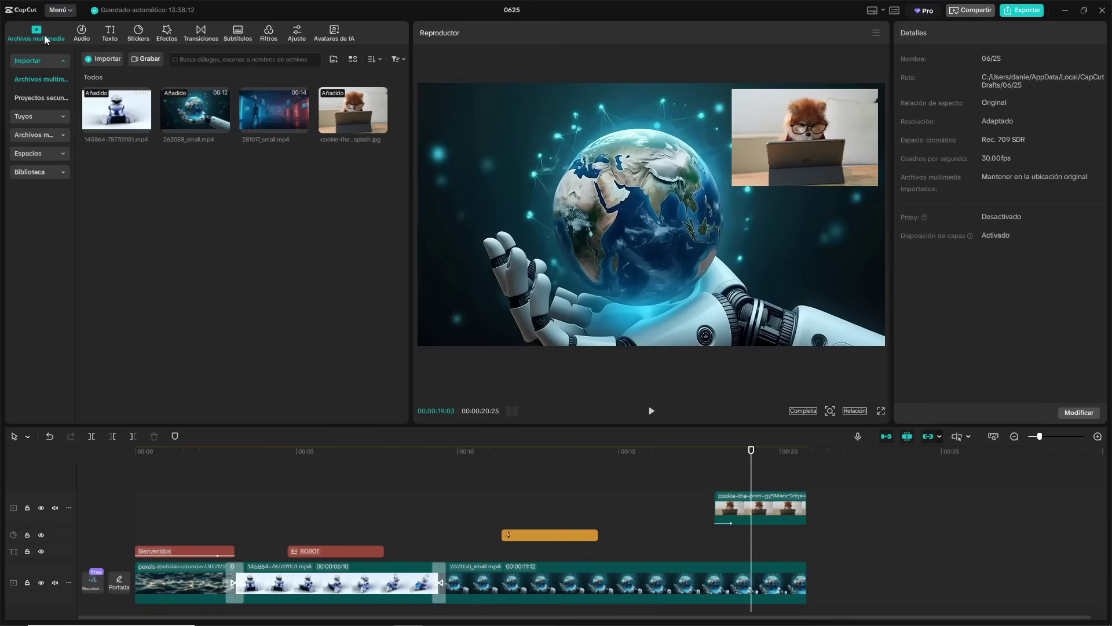
Add the El fin effect from the Apertura y cierre category above the end of the photo clip and play it back.
{"action": "left_click", "coordinate": [167, 33]}
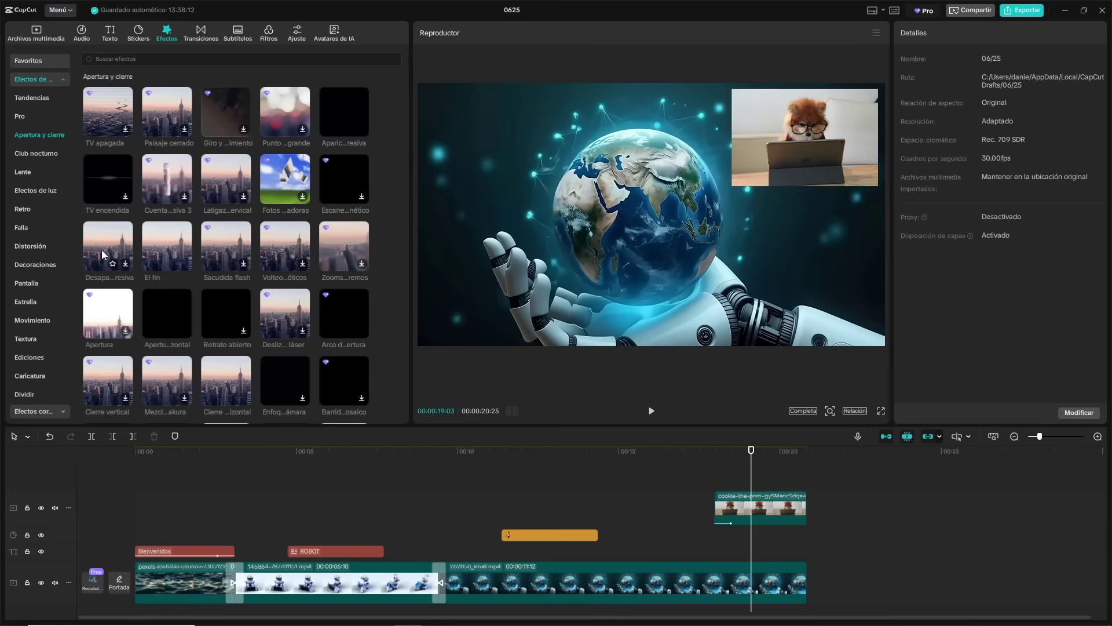
{"action": "left_click_drag", "start_coordinate": [102, 250], "coordinate": [790, 498]}
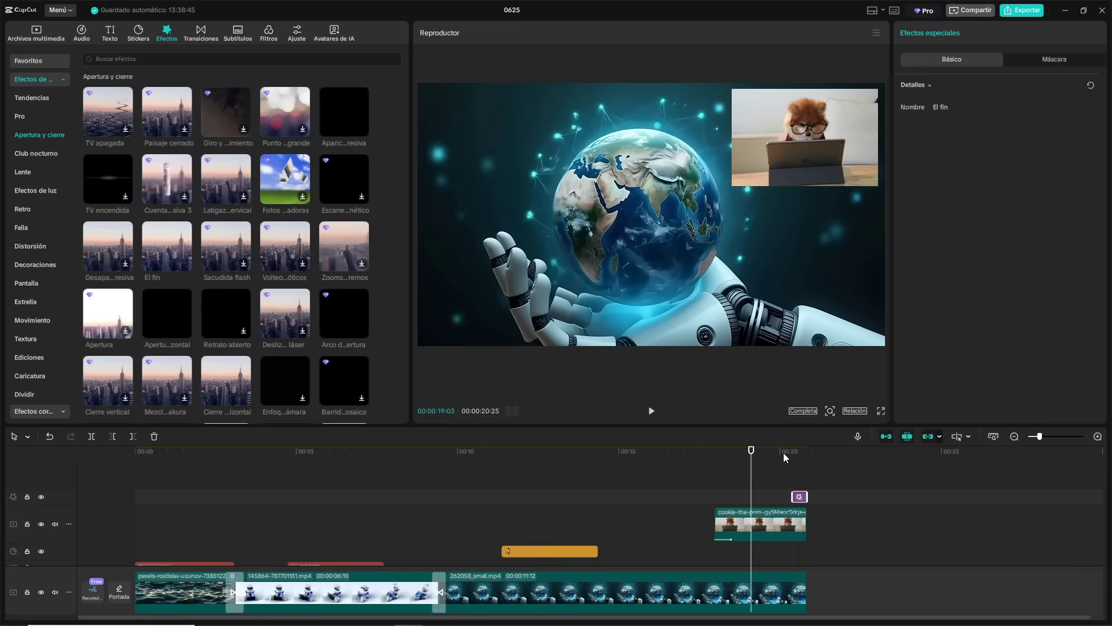
{"action": "left_click", "coordinate": [783, 452]}
{"action": "left_click", "coordinate": [651, 411]}
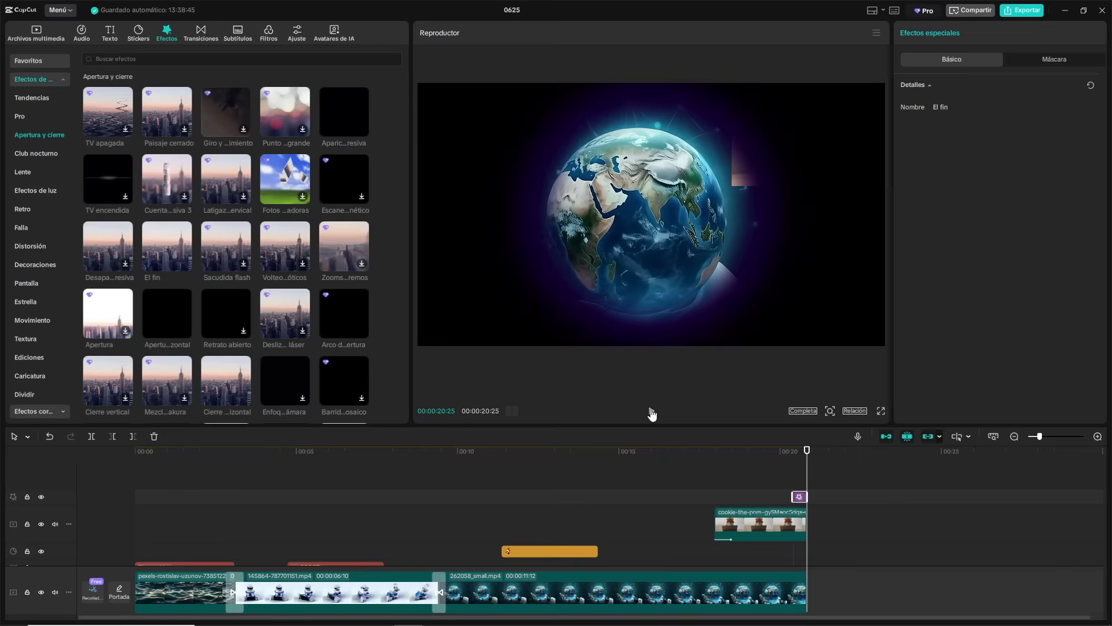
Extend the start of the El fin effect back to about 00:00:19:18, playing the ending to check its timing.
{"action": "left_click_drag", "start_coordinate": [793, 497], "coordinate": [783, 496]}
{"action": "left_click", "coordinate": [754, 467]}
{"action": "left_click", "coordinate": [651, 411]}
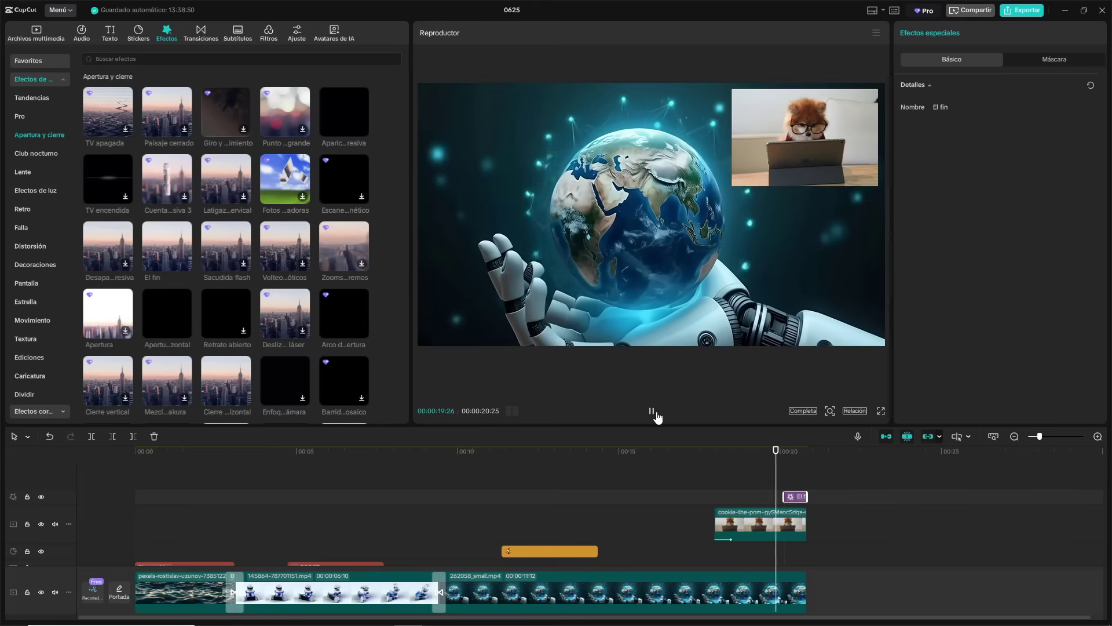
{"action": "left_click", "coordinate": [652, 411]}
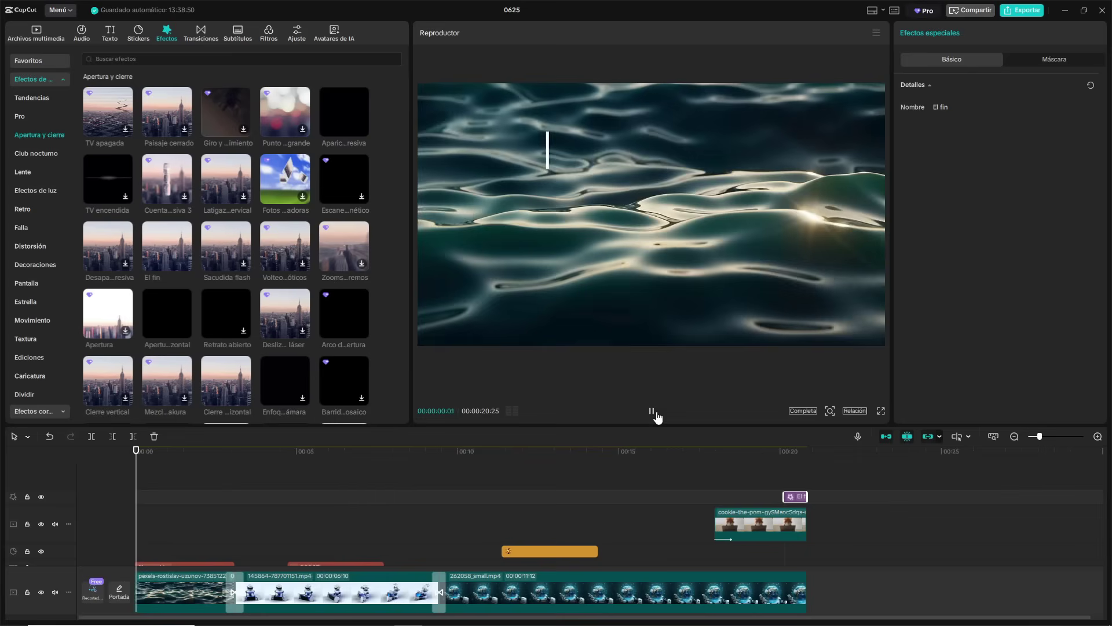
{"action": "left_click_drag", "start_coordinate": [783, 497], "coordinate": [768, 496]}
{"action": "left_click", "coordinate": [751, 468]}
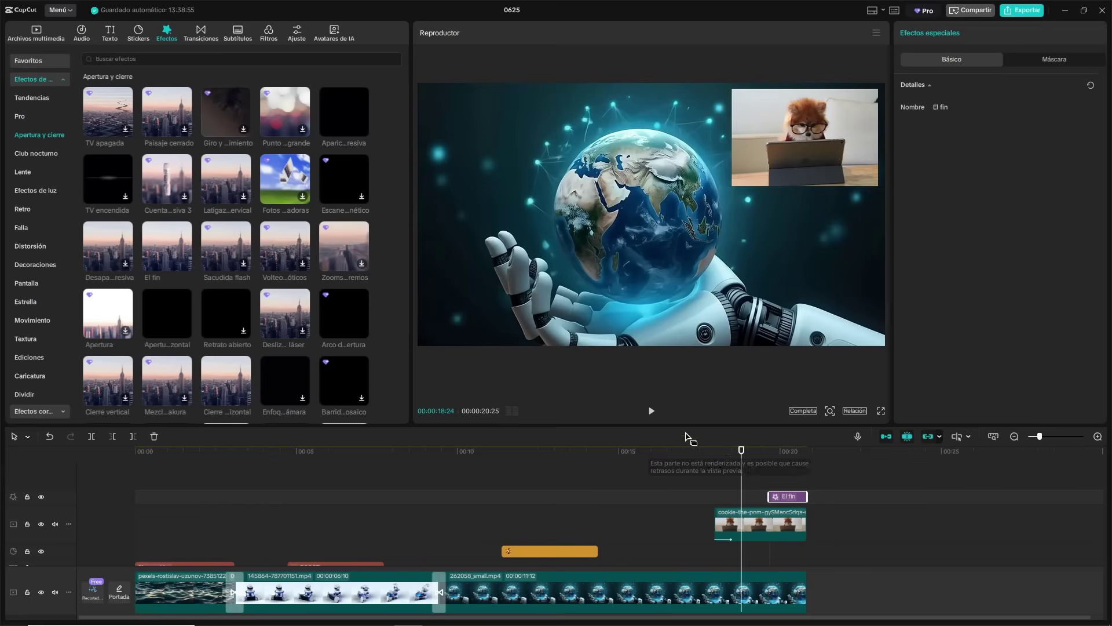
{"action": "left_click", "coordinate": [651, 412]}
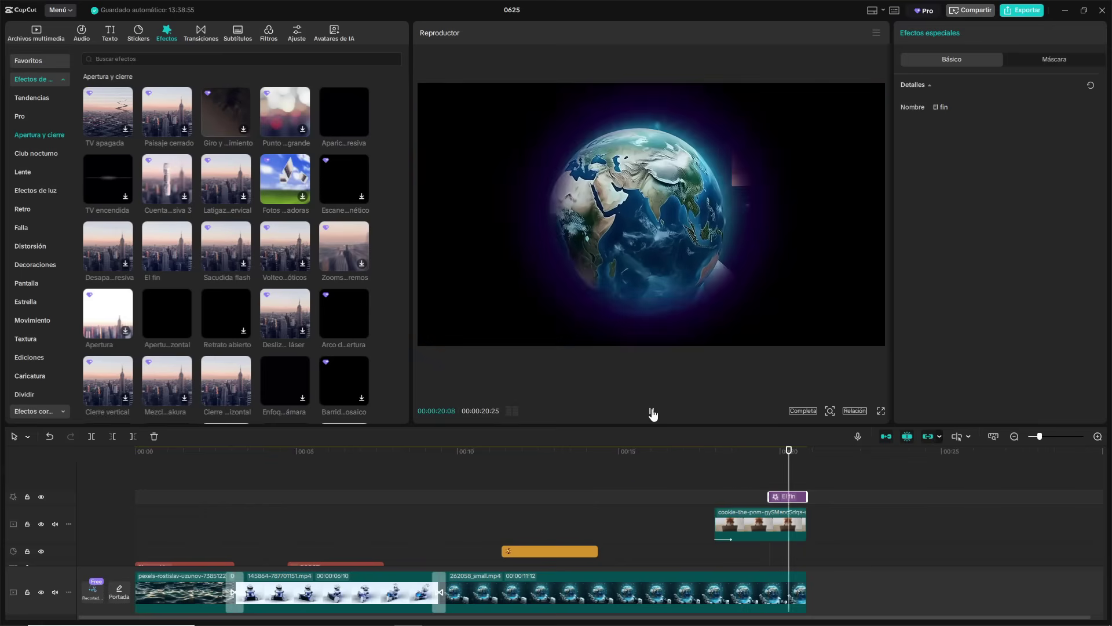
{"action": "left_click", "coordinate": [651, 412]}
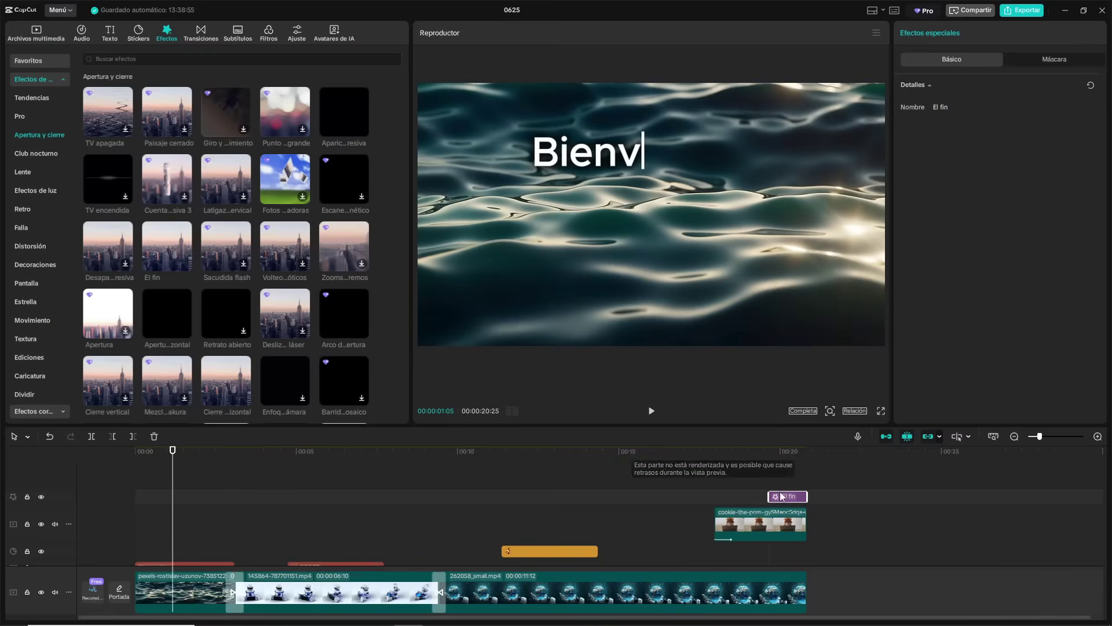
{"action": "left_click", "coordinate": [761, 468]}
{"action": "left_click", "coordinate": [655, 412]}
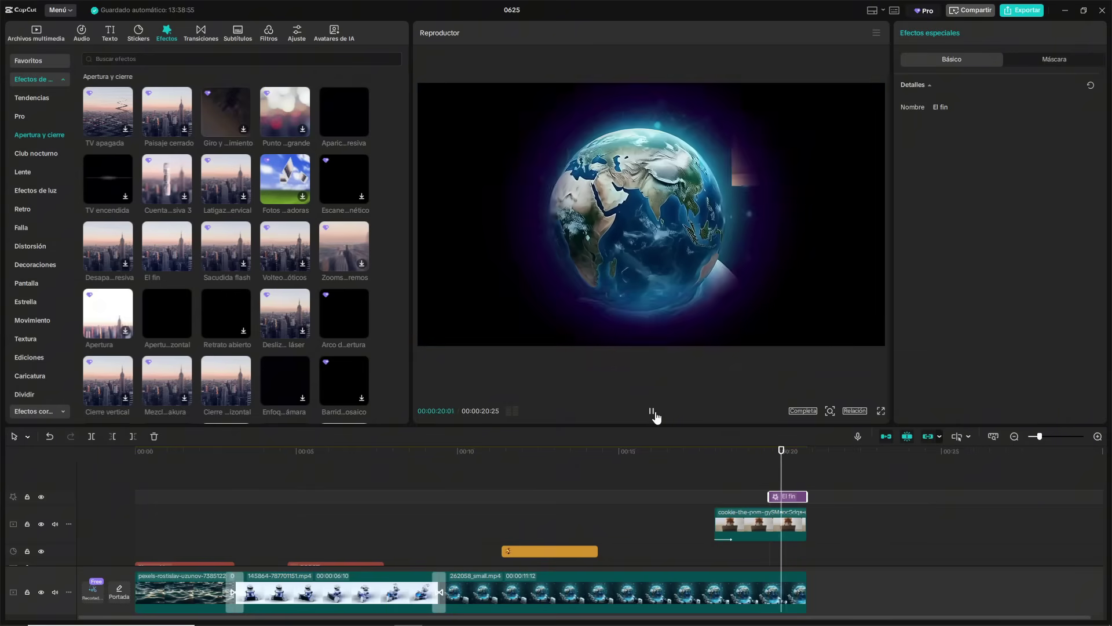
{"action": "left_click", "coordinate": [657, 414]}
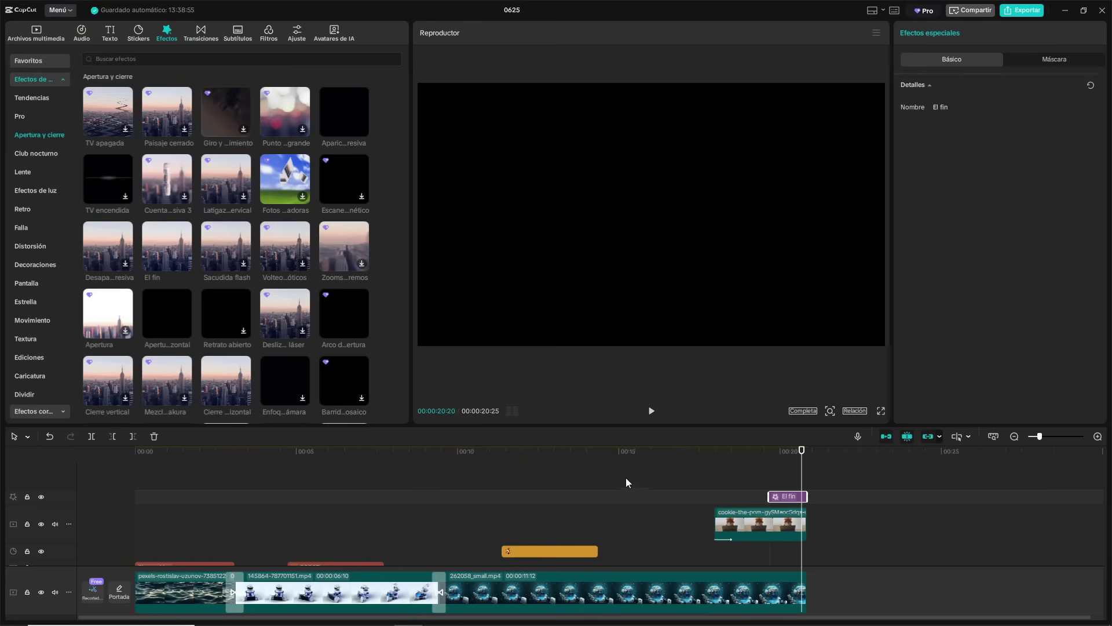
Browse the video effect categories, including Estrella, and look through the Tendencias effects.
{"action": "scroll", "coordinate": [598, 496], "scroll_direction": "down", "scroll_amount": 1}
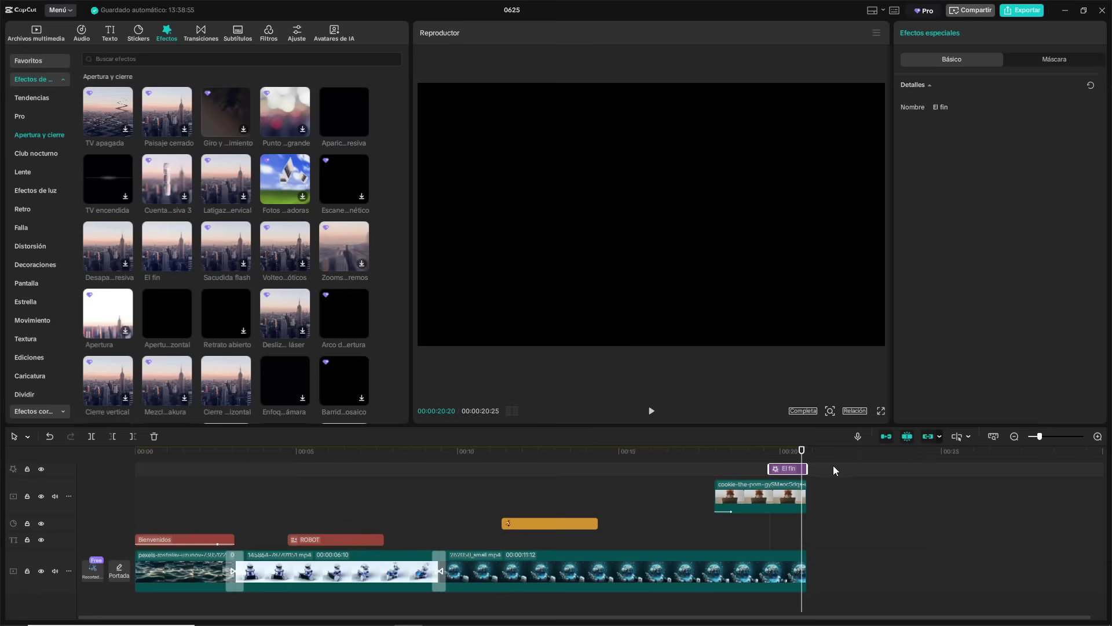
{"action": "scroll", "coordinate": [733, 481], "scroll_direction": "up", "scroll_amount": 1}
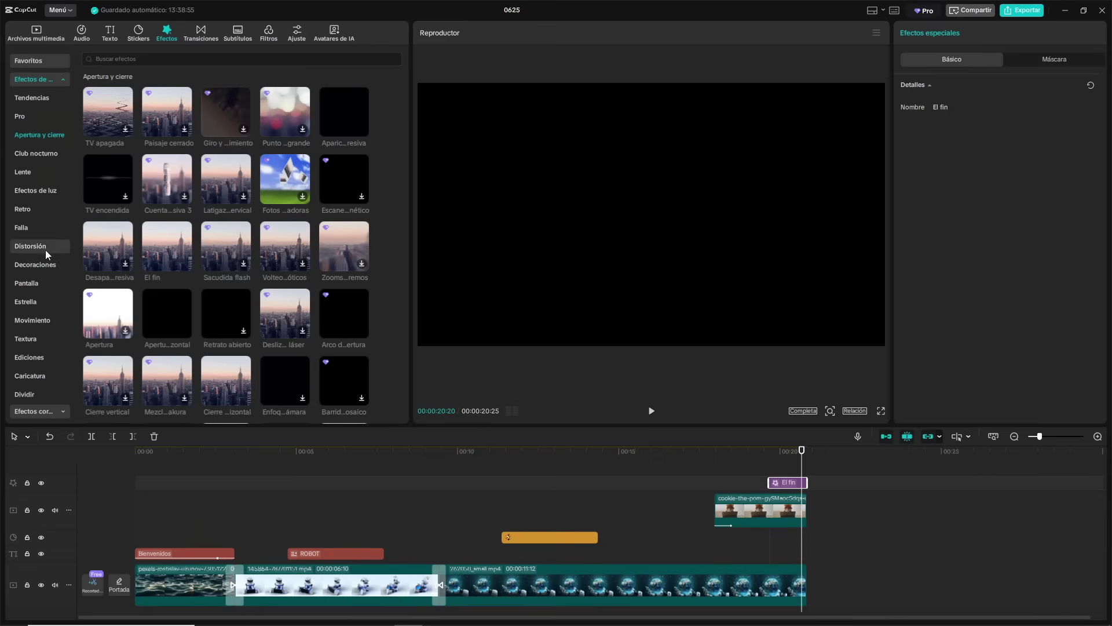
{"action": "scroll", "coordinate": [41, 290], "scroll_direction": "down", "scroll_amount": 2}
{"action": "left_click", "coordinate": [39, 319]}
{"action": "left_click", "coordinate": [30, 244]}
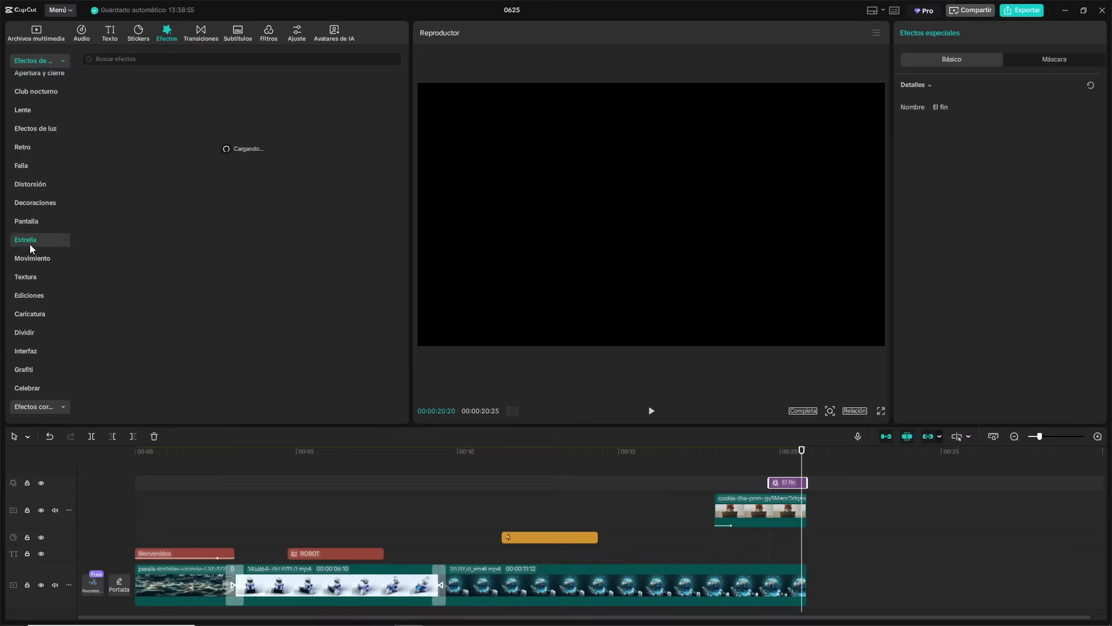
{"action": "scroll", "coordinate": [308, 373], "scroll_direction": "down", "scroll_amount": 2}
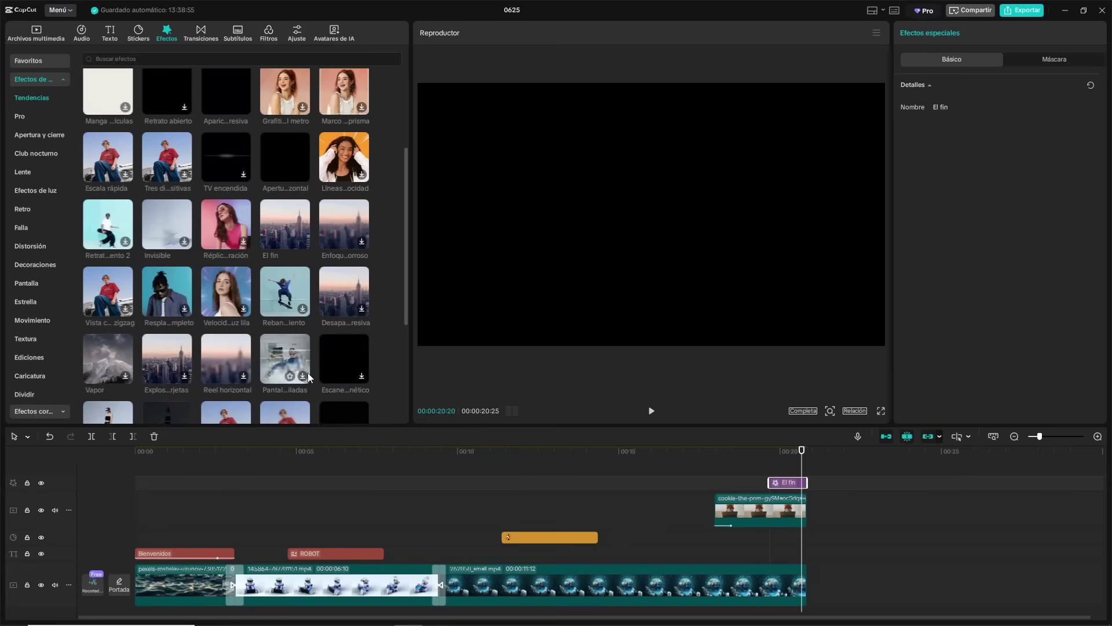
{"action": "scroll", "coordinate": [263, 307], "scroll_direction": "down", "scroll_amount": 5}
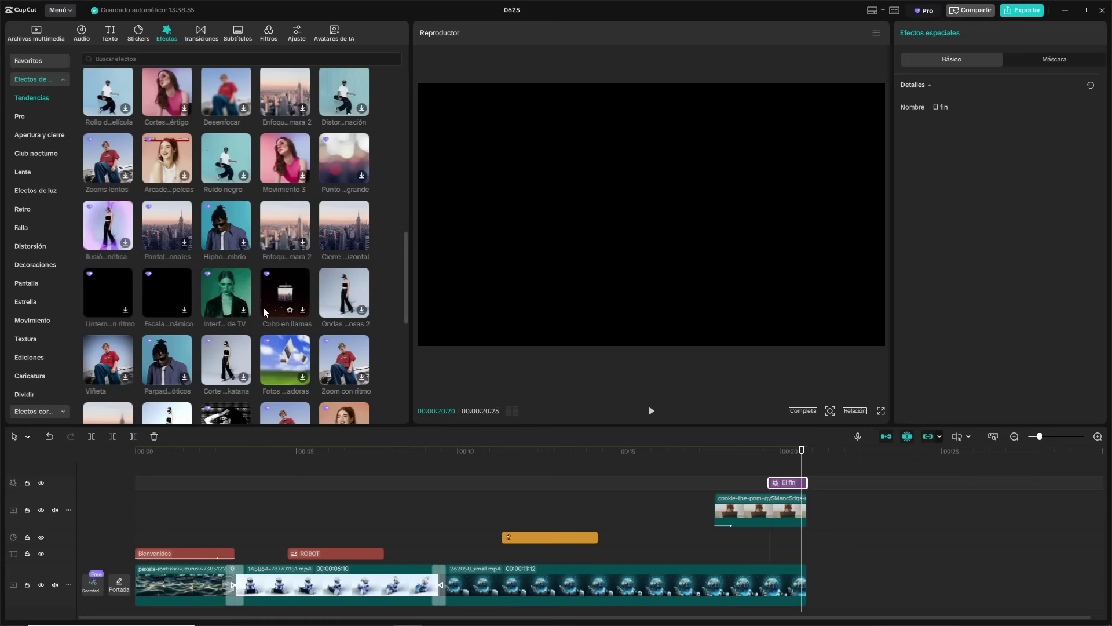
{"action": "scroll", "coordinate": [254, 308], "scroll_direction": "up", "scroll_amount": 3}
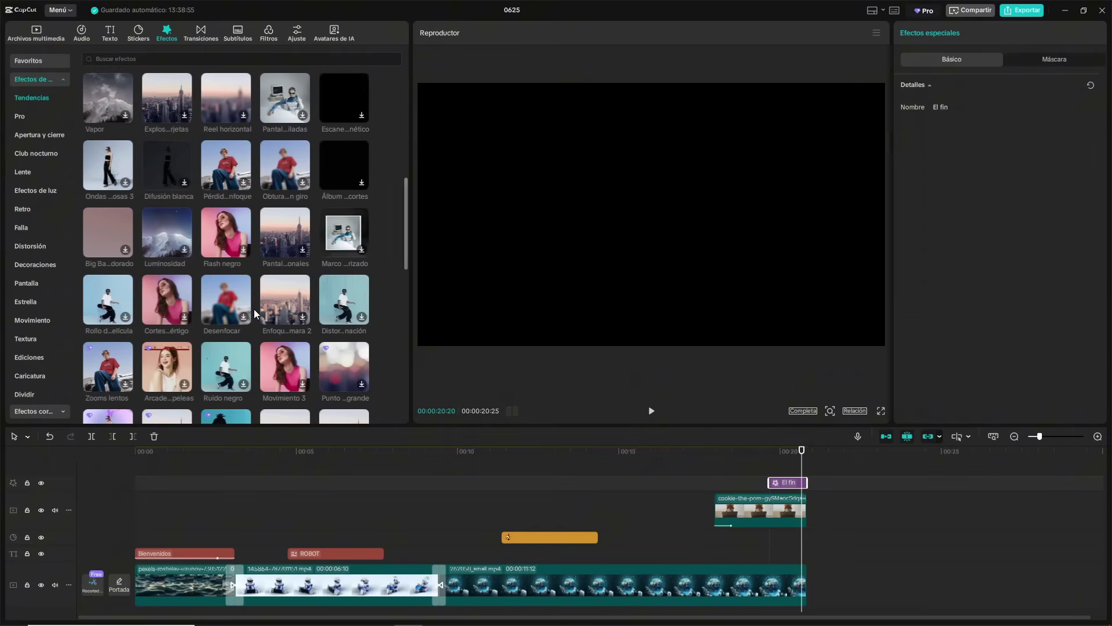
{"action": "scroll", "coordinate": [254, 308], "scroll_direction": "up", "scroll_amount": 5}
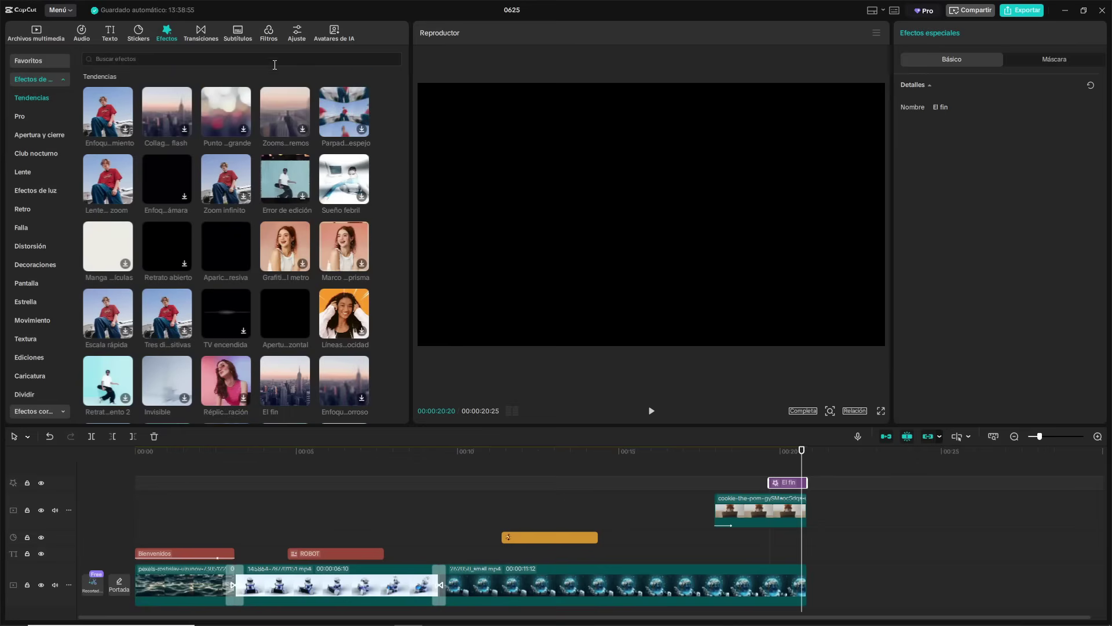
Look over the subtitle templates, filters, custom adjustment and AI avatar options, and return to the project's media files.
{"action": "left_click", "coordinate": [238, 34]}
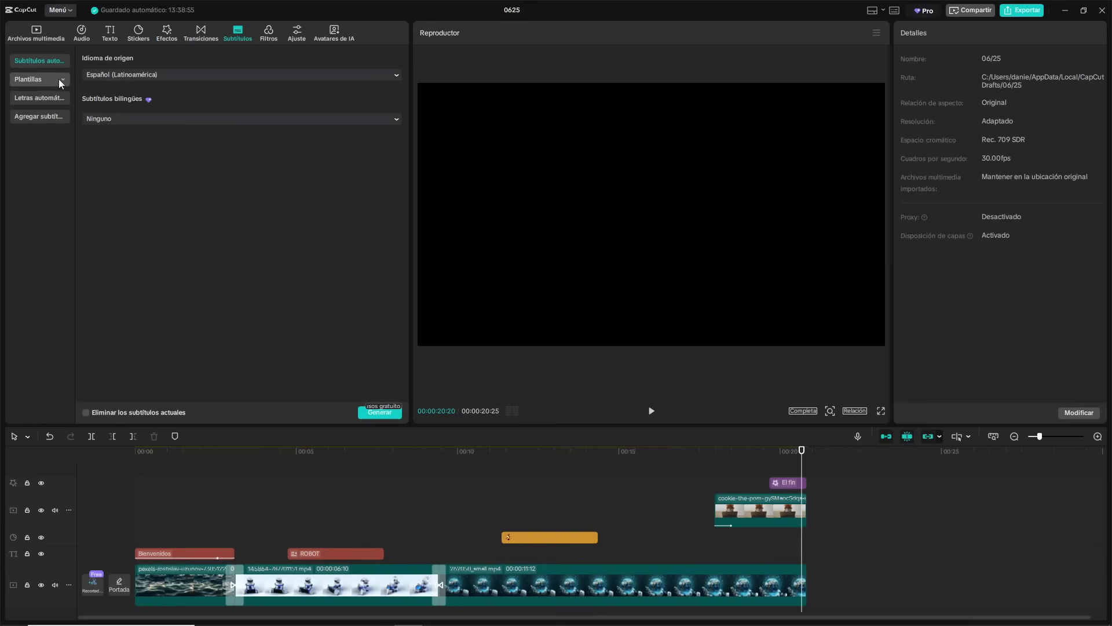
{"action": "left_click", "coordinate": [39, 78]}
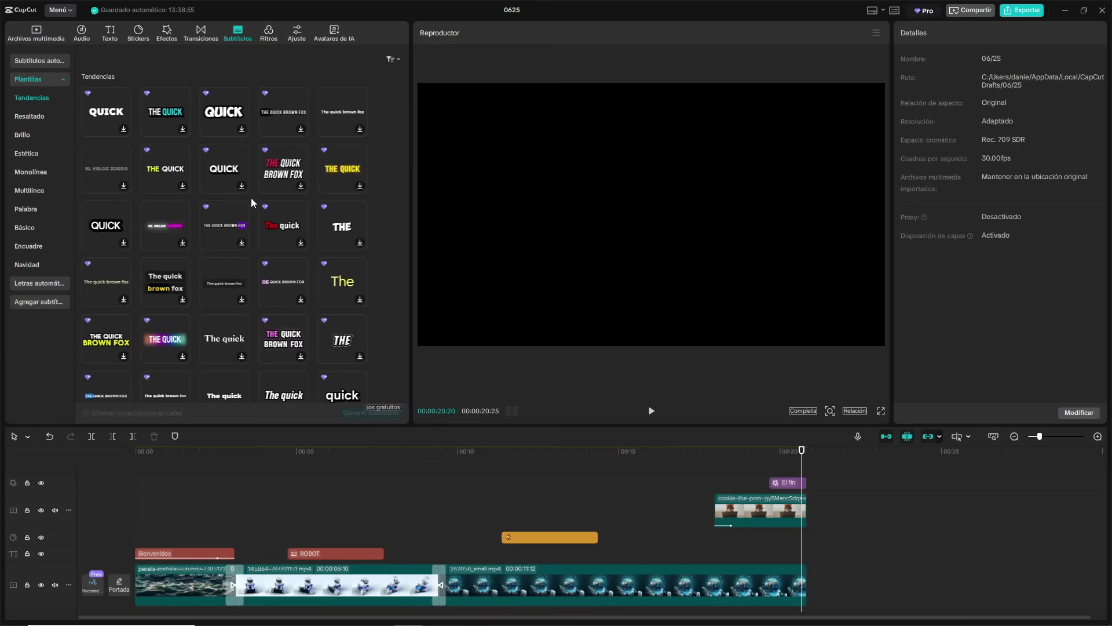
{"action": "left_click", "coordinate": [38, 79]}
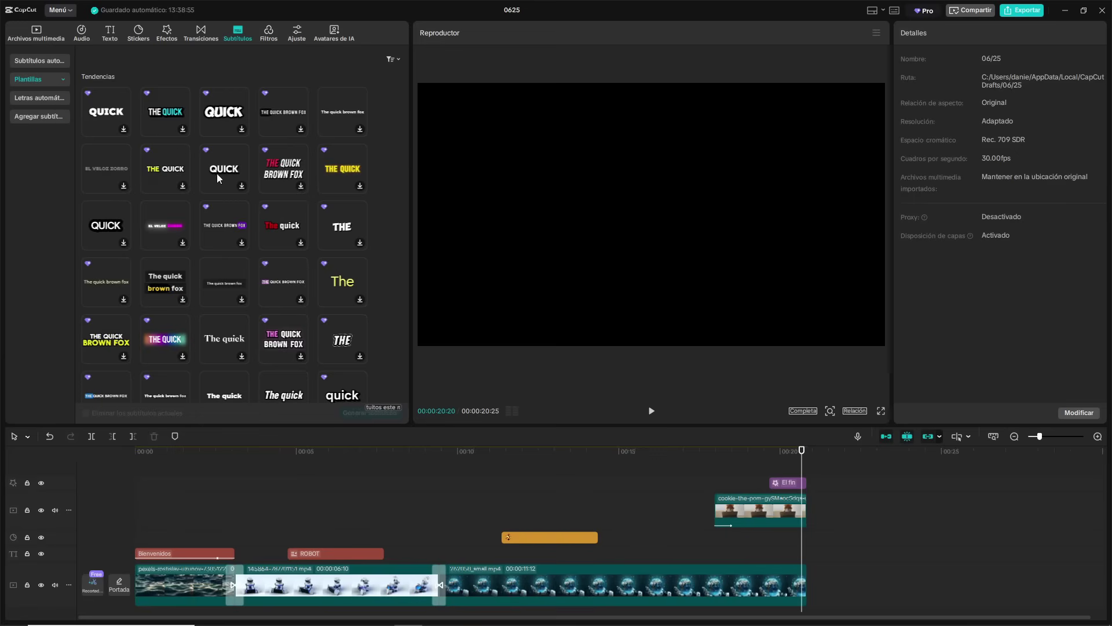
{"action": "left_click", "coordinate": [263, 40]}
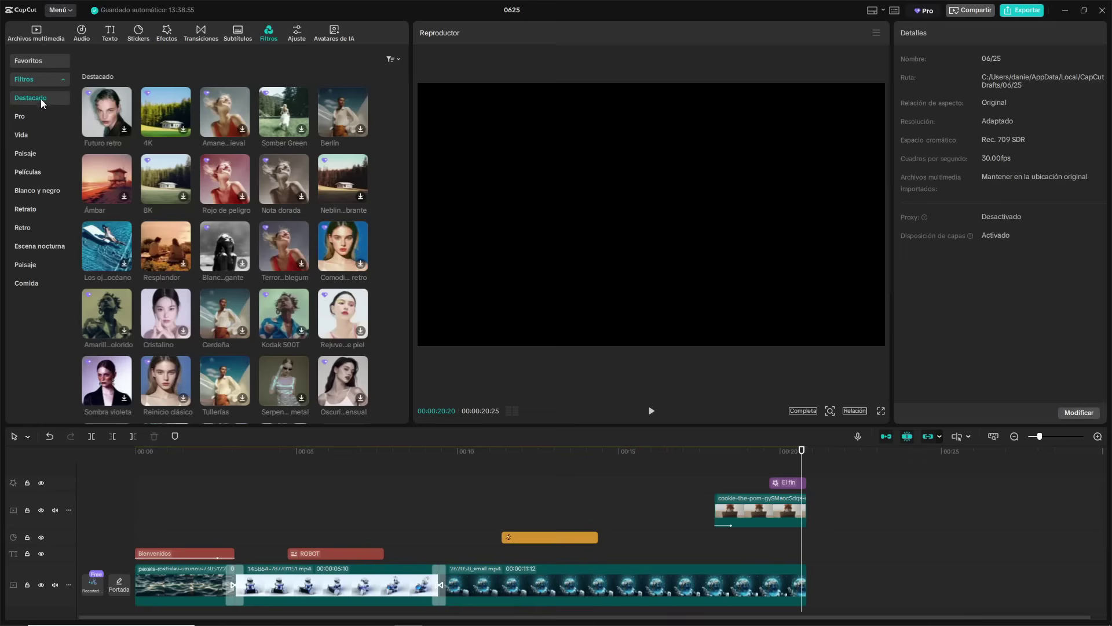
{"action": "left_click", "coordinate": [297, 36]}
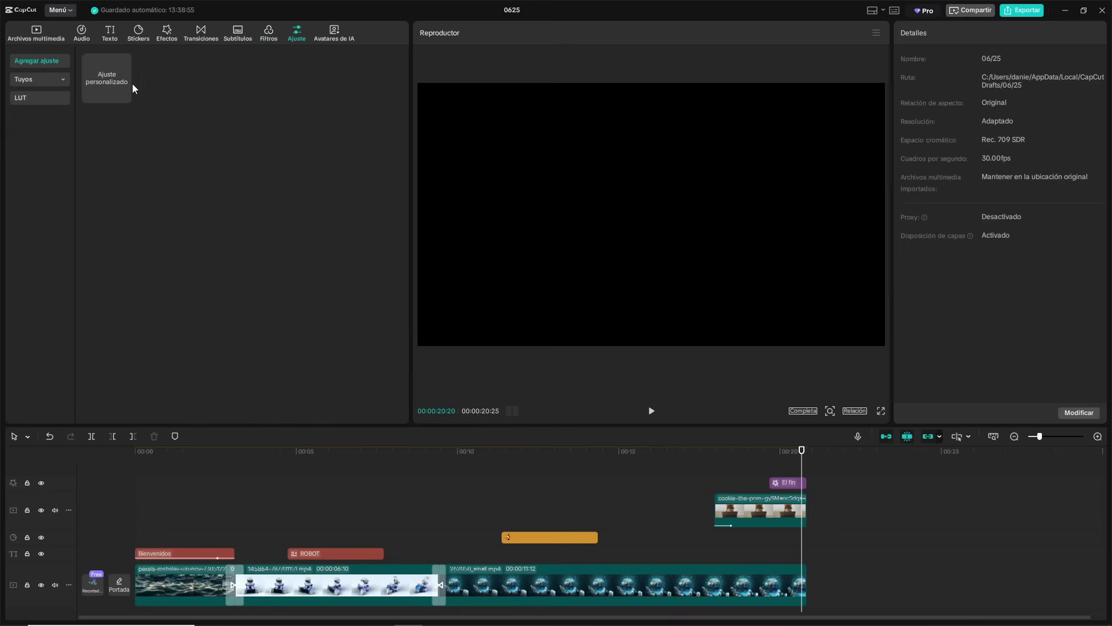
{"action": "mouse_move", "coordinate": [98, 68]}
{"action": "left_click", "coordinate": [333, 35]}
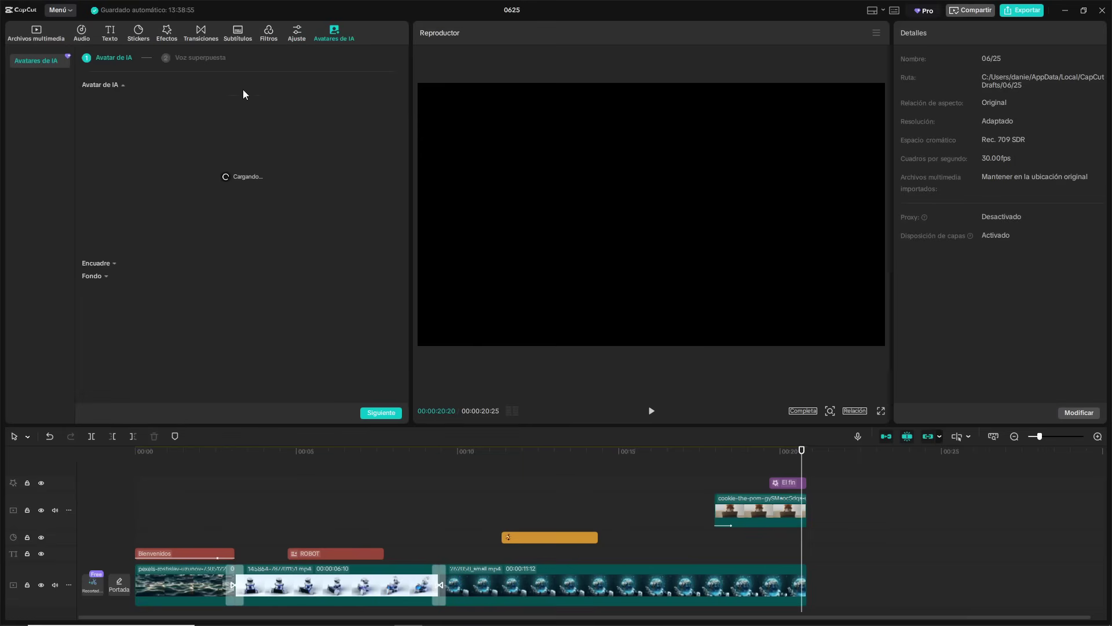
{"action": "left_click", "coordinate": [34, 32]}
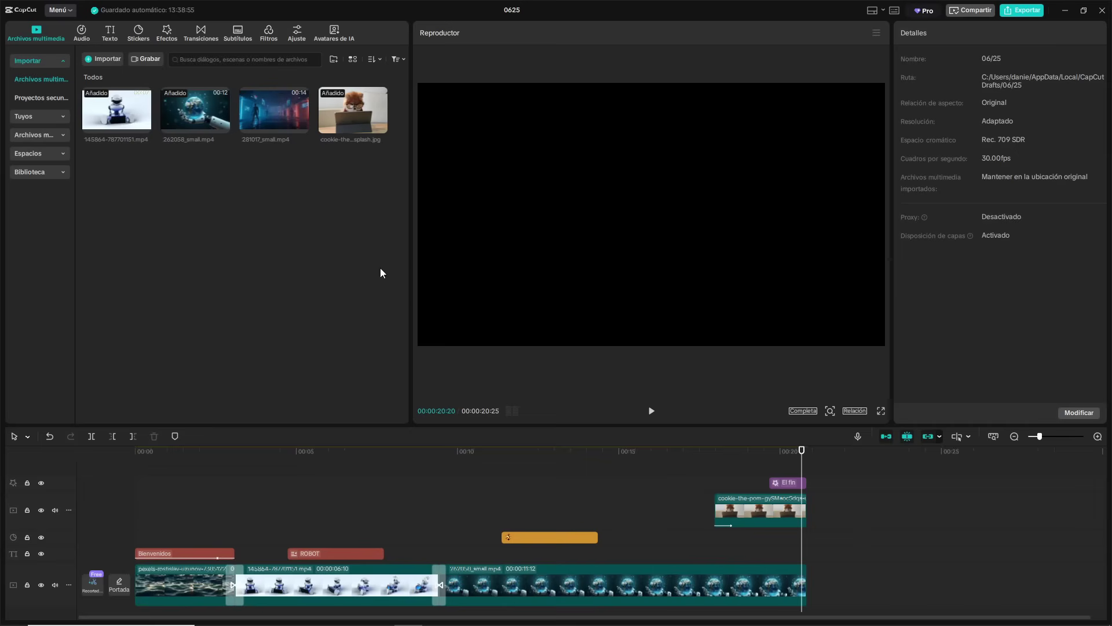
Add the Apertura horizontal effect from the Apertura y cierre category at the start of the video, shorten it and play it back.
{"action": "left_click_drag", "start_coordinate": [212, 465], "coordinate": [136, 461]}
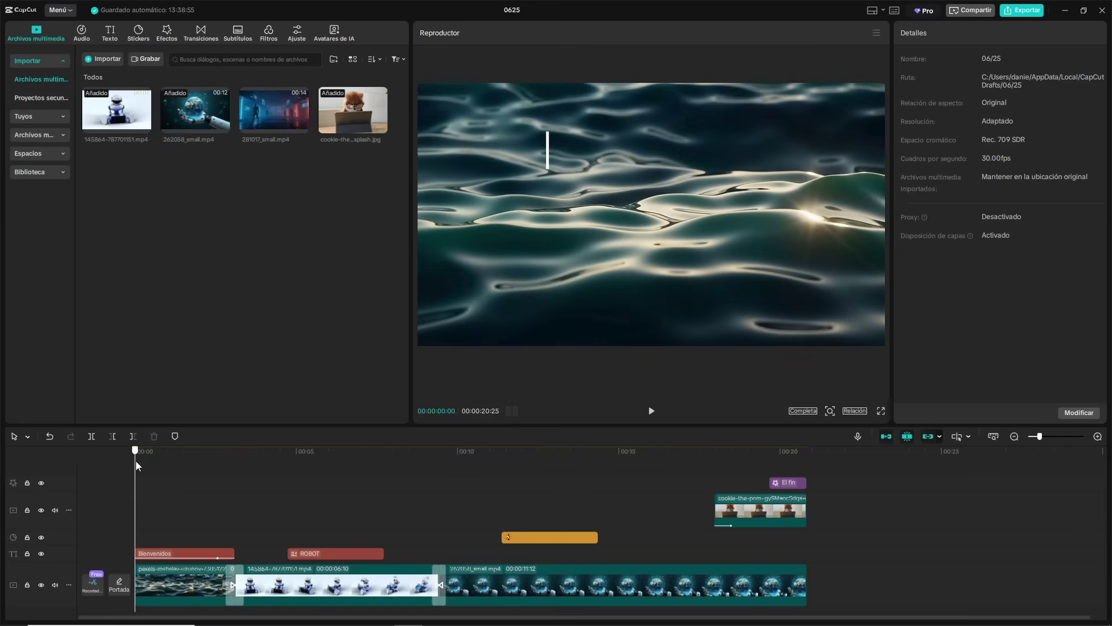
{"action": "left_click", "coordinate": [166, 33]}
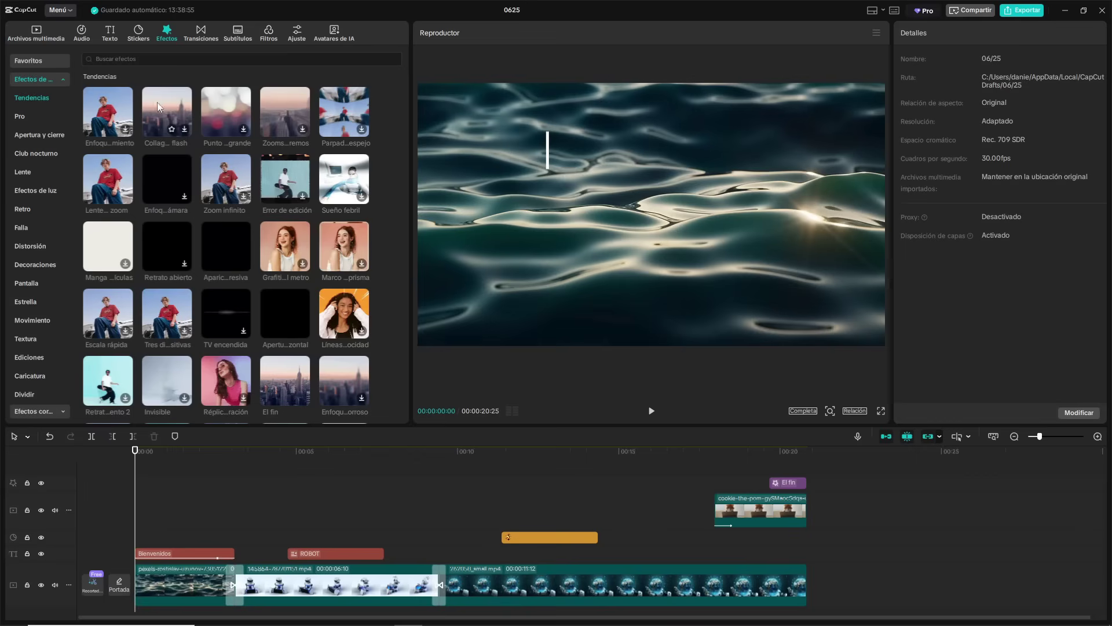
{"action": "left_click", "coordinate": [39, 135]}
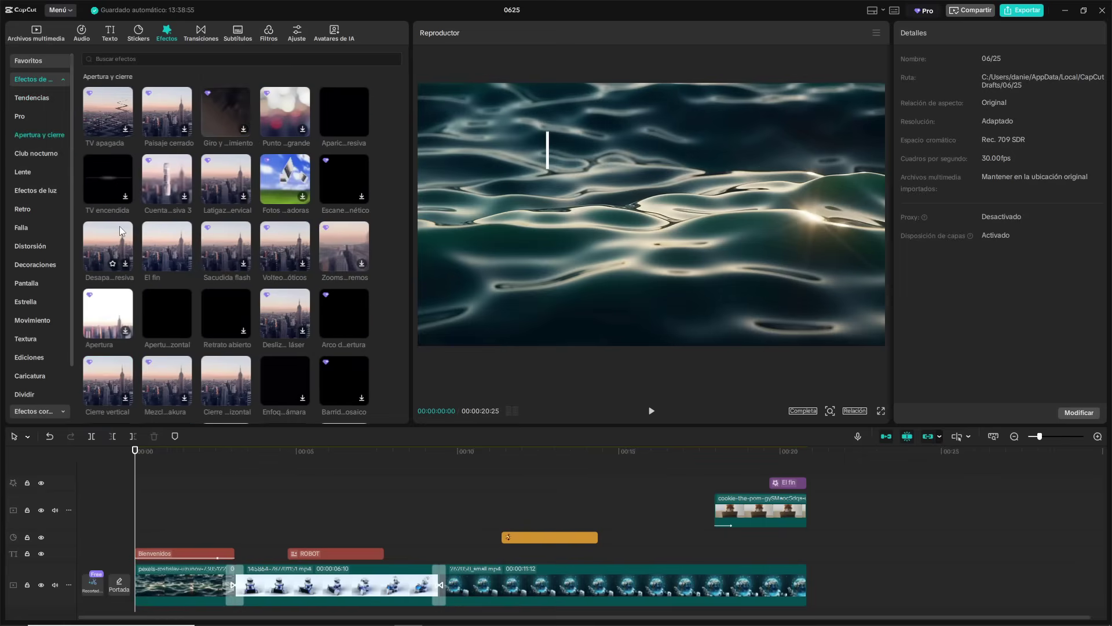
{"action": "left_click_drag", "start_coordinate": [108, 312], "coordinate": [134, 535]}
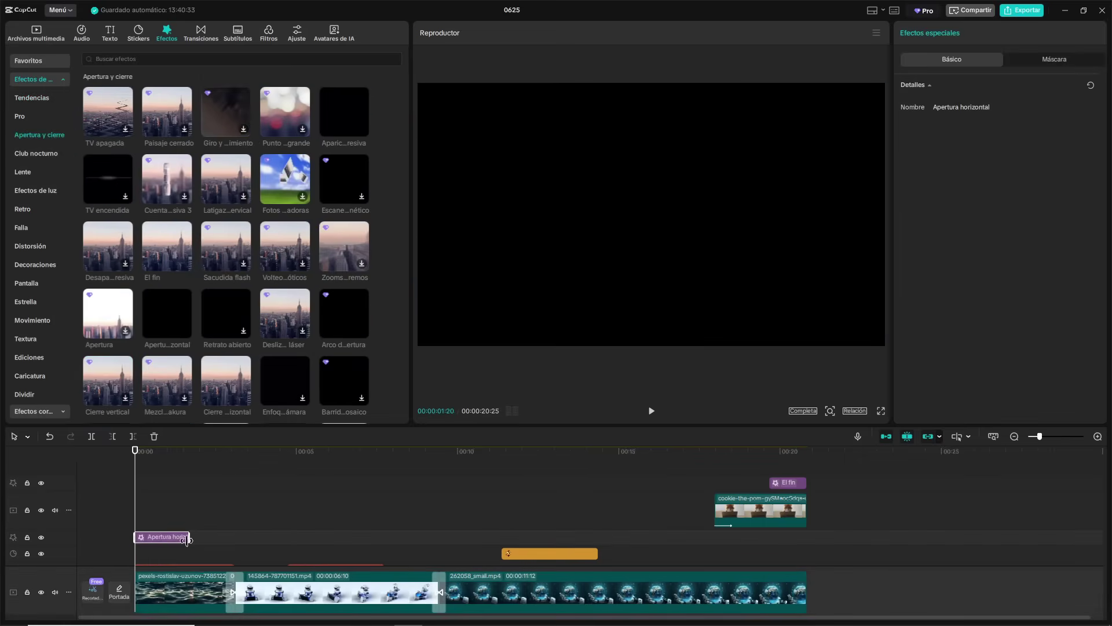
{"action": "left_click", "coordinate": [651, 411]}
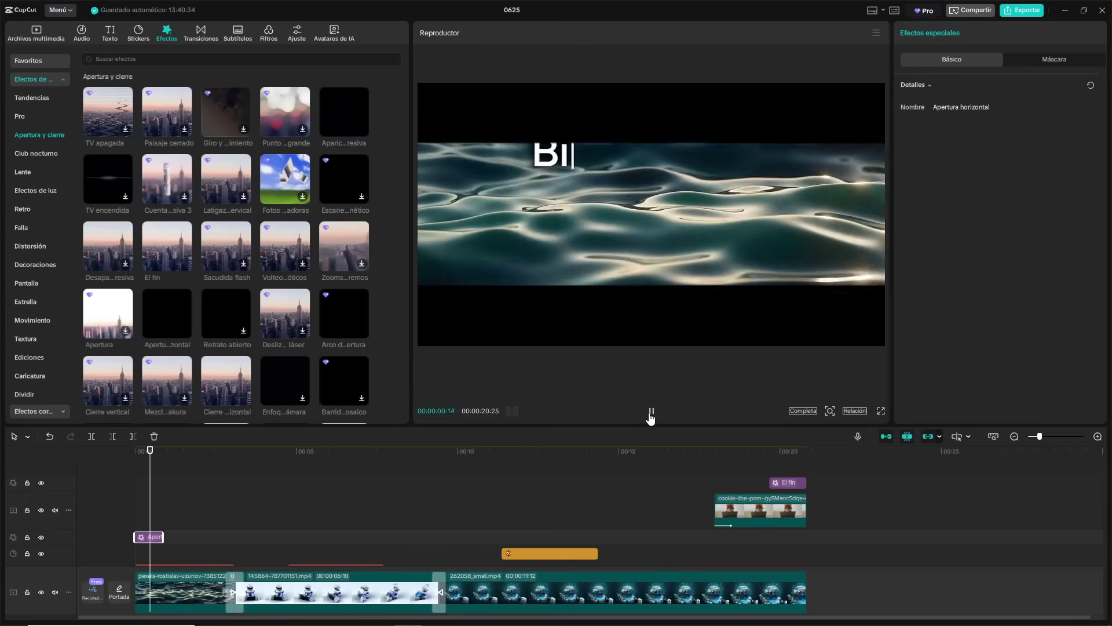
{"action": "left_click", "coordinate": [651, 410]}
Extend the end of the Apertura horizontal effect to about 2 seconds and play back the video to check the opening and ending.
{"action": "left_click_drag", "start_coordinate": [164, 537], "coordinate": [202, 536]}
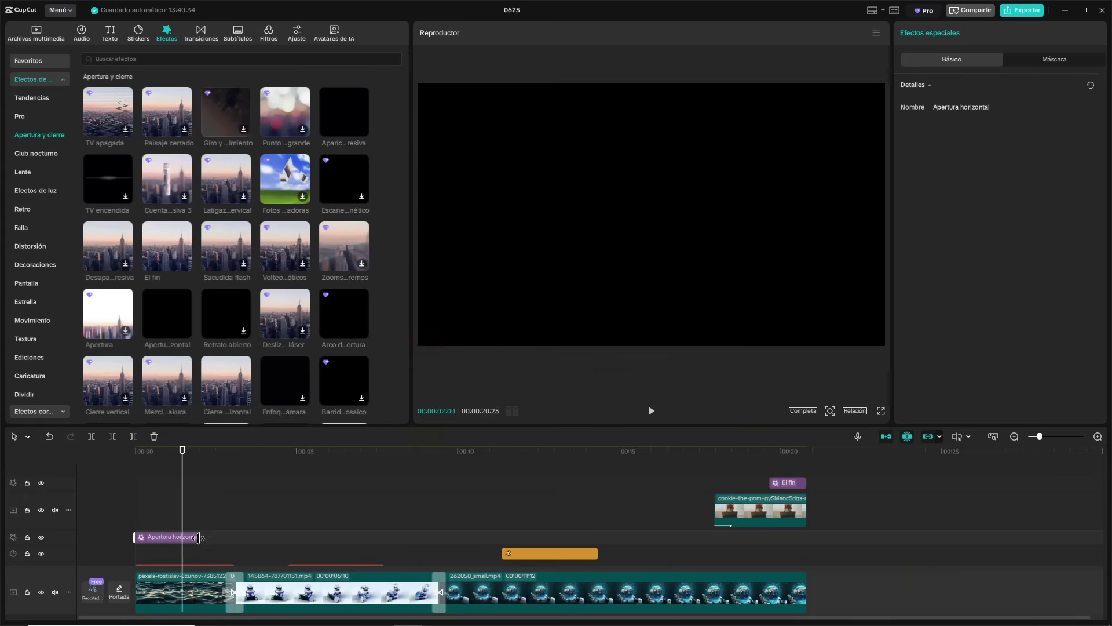
{"action": "left_click", "coordinate": [144, 466]}
{"action": "left_click", "coordinate": [651, 411]}
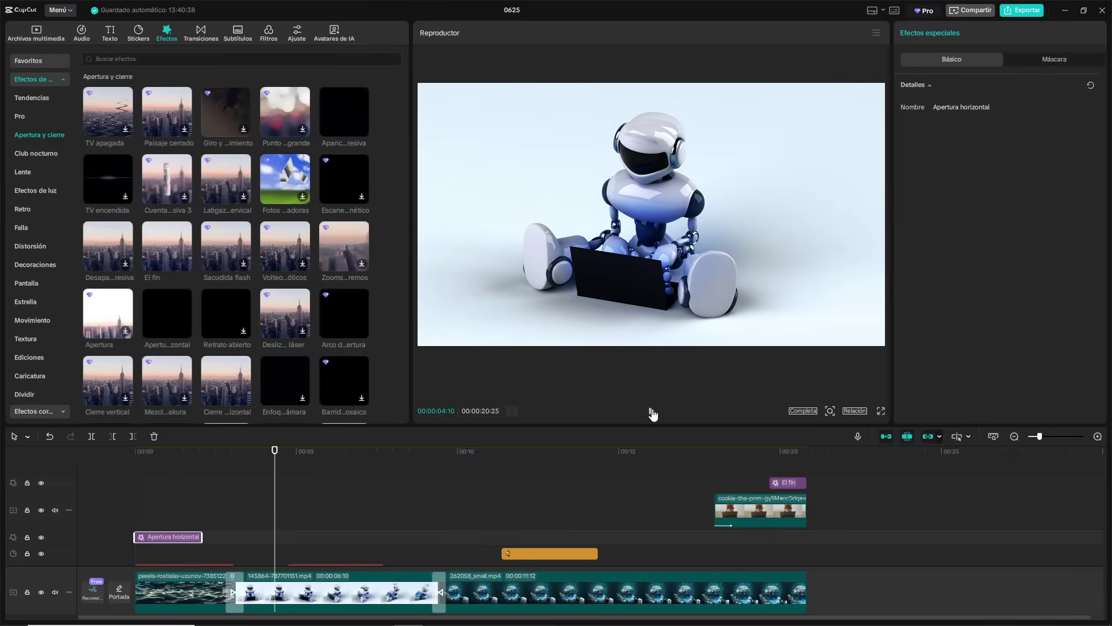
{"action": "left_click", "coordinate": [652, 413]}
{"action": "left_click", "coordinate": [653, 413]}
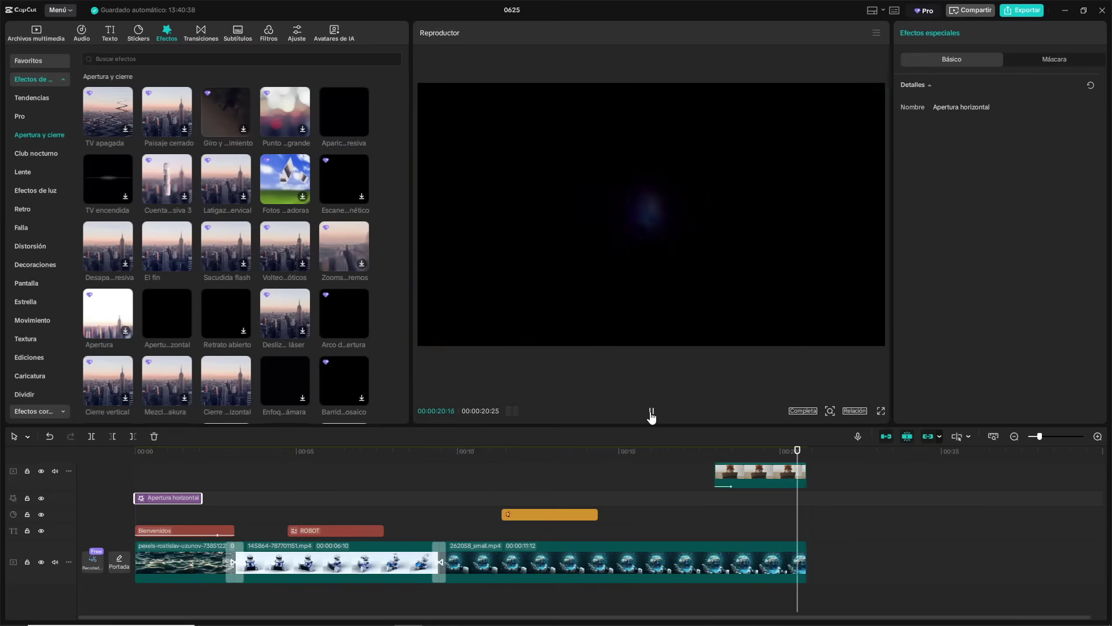
{"action": "left_click", "coordinate": [651, 414]}
{"action": "left_click", "coordinate": [651, 413]}
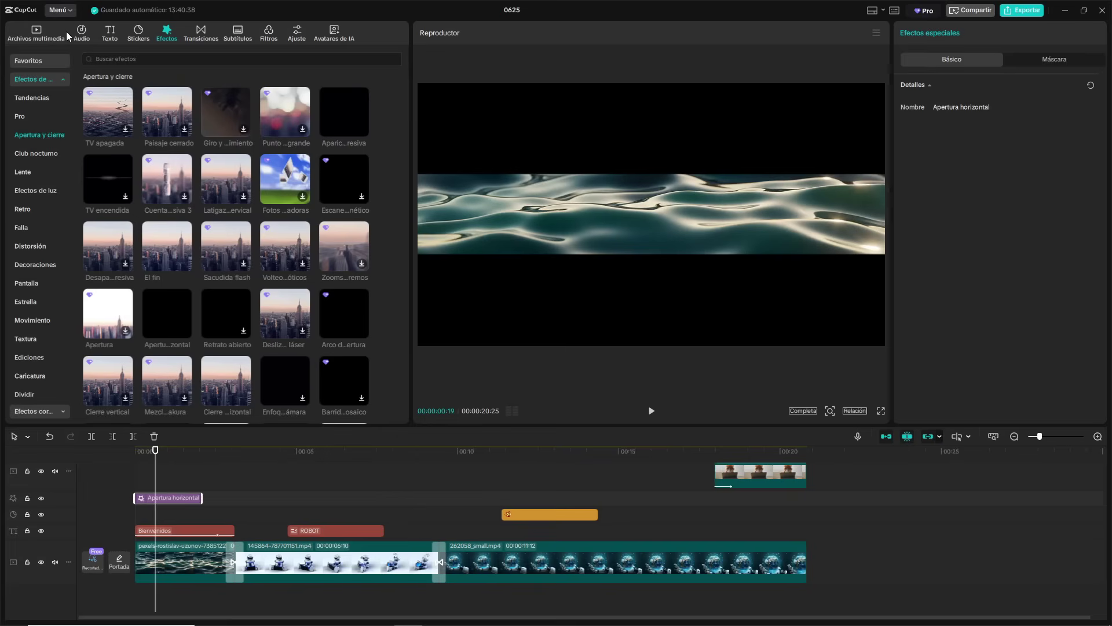
Look through the Ritmos, Vlog, Chill&Dreamy and Rock music, the audio favourites and the audio import options, and return to the project's media files.
{"action": "left_click", "coordinate": [83, 31]}
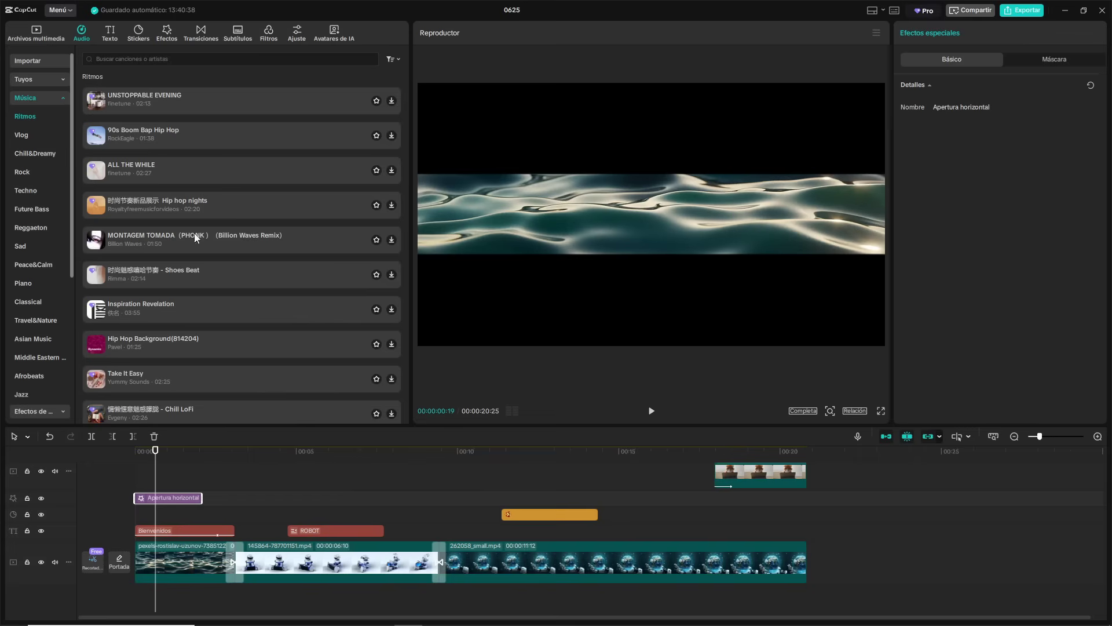
{"action": "scroll", "coordinate": [161, 296], "scroll_direction": "down", "scroll_amount": 3}
{"action": "scroll", "coordinate": [162, 299], "scroll_direction": "up", "scroll_amount": 3}
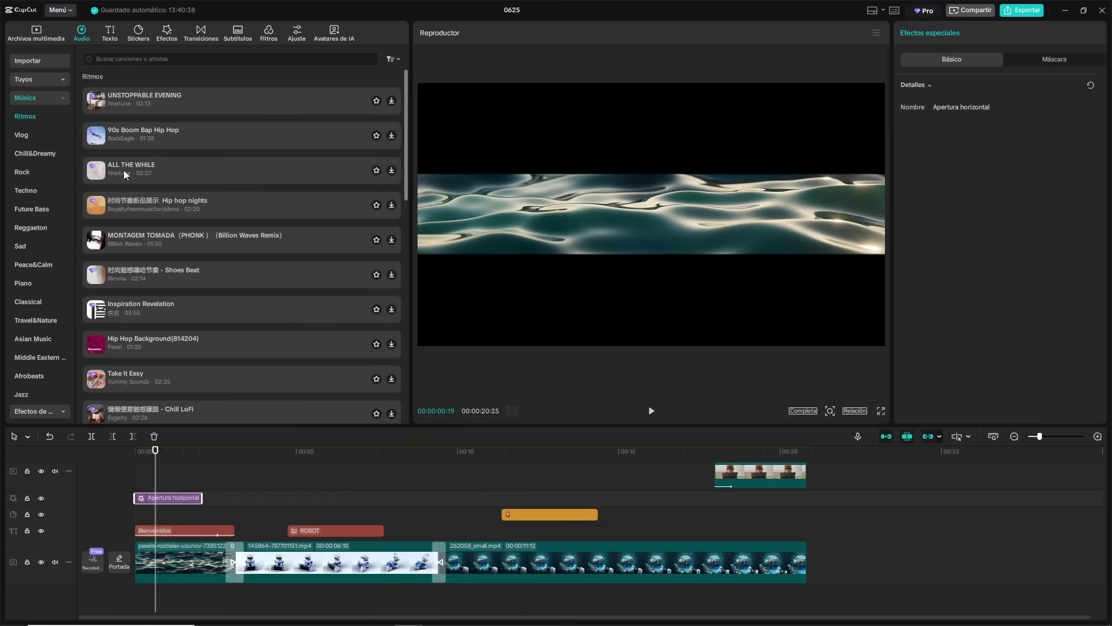
{"action": "left_click", "coordinate": [36, 138]}
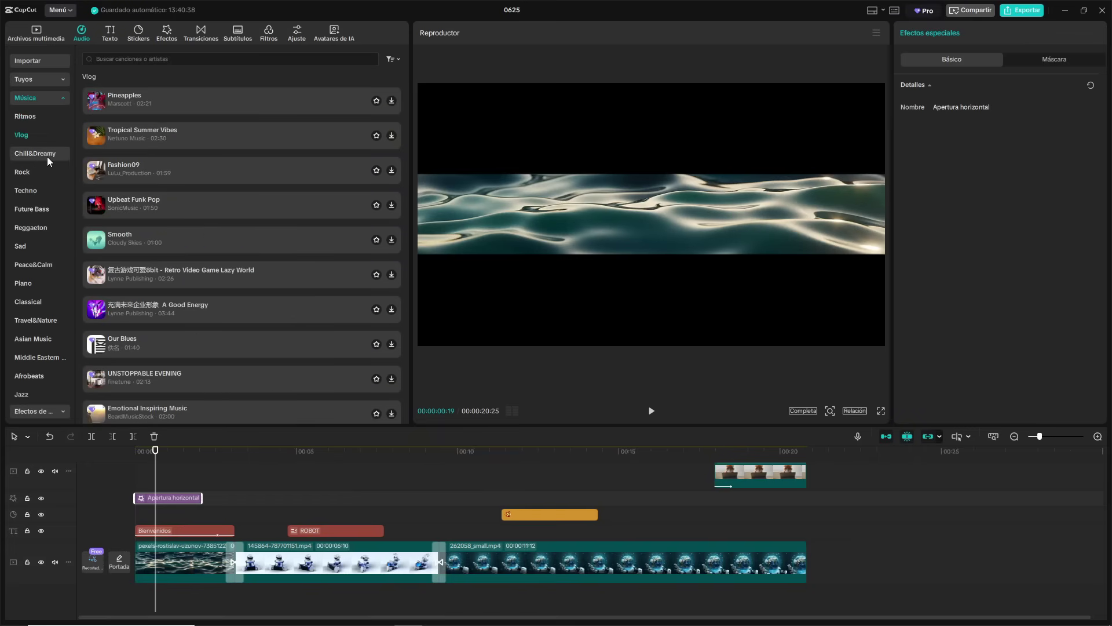
{"action": "left_click", "coordinate": [47, 156]}
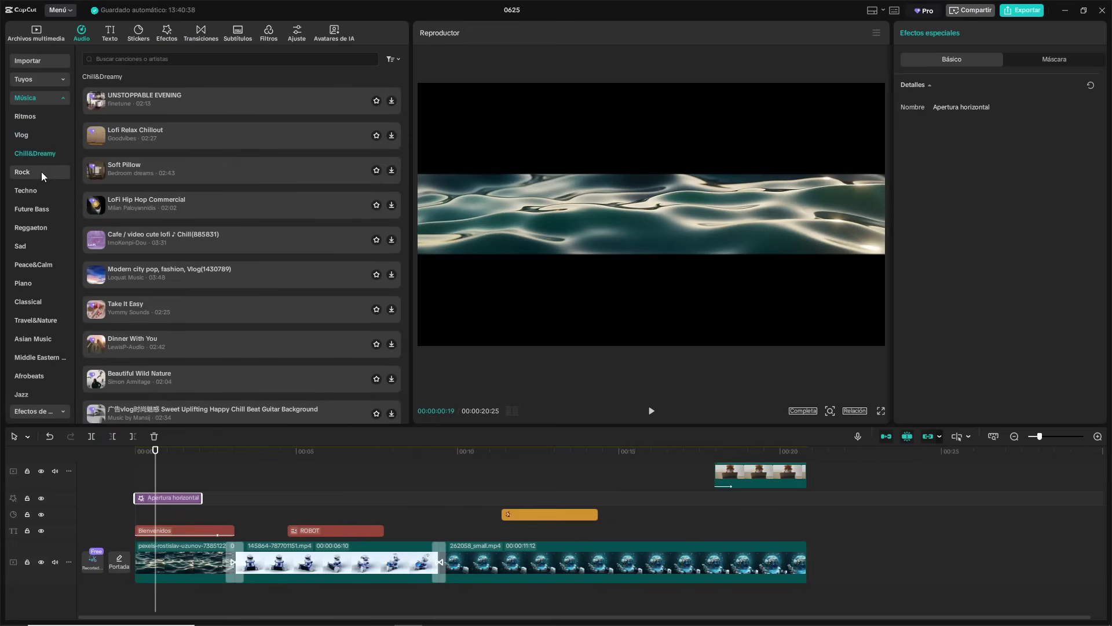
{"action": "left_click", "coordinate": [41, 171]}
{"action": "left_click", "coordinate": [49, 82]}
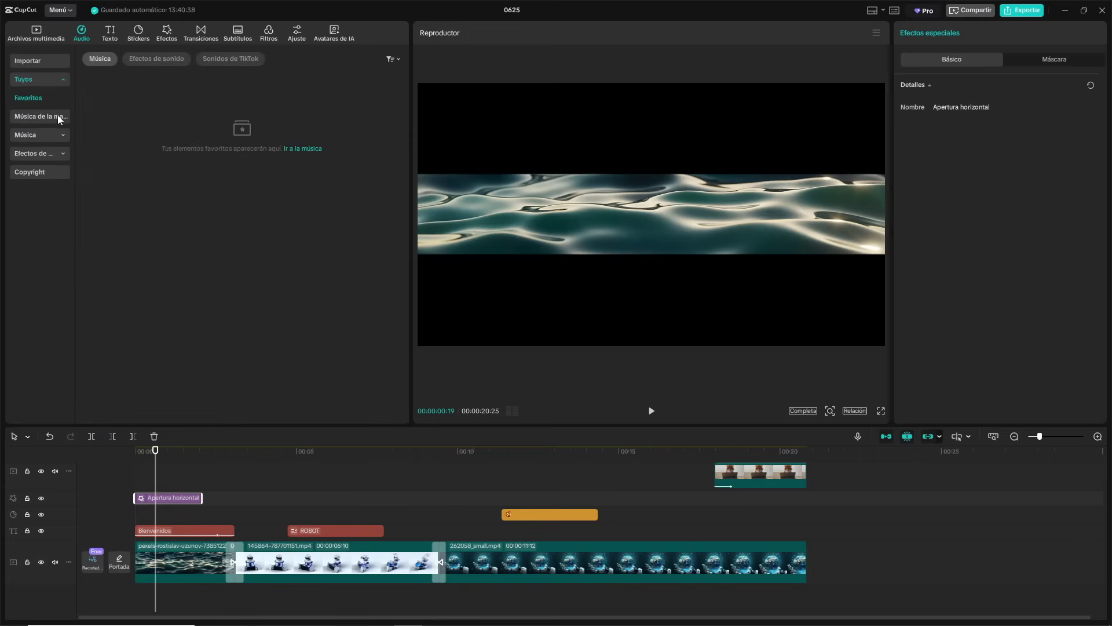
{"action": "left_click", "coordinate": [53, 62]}
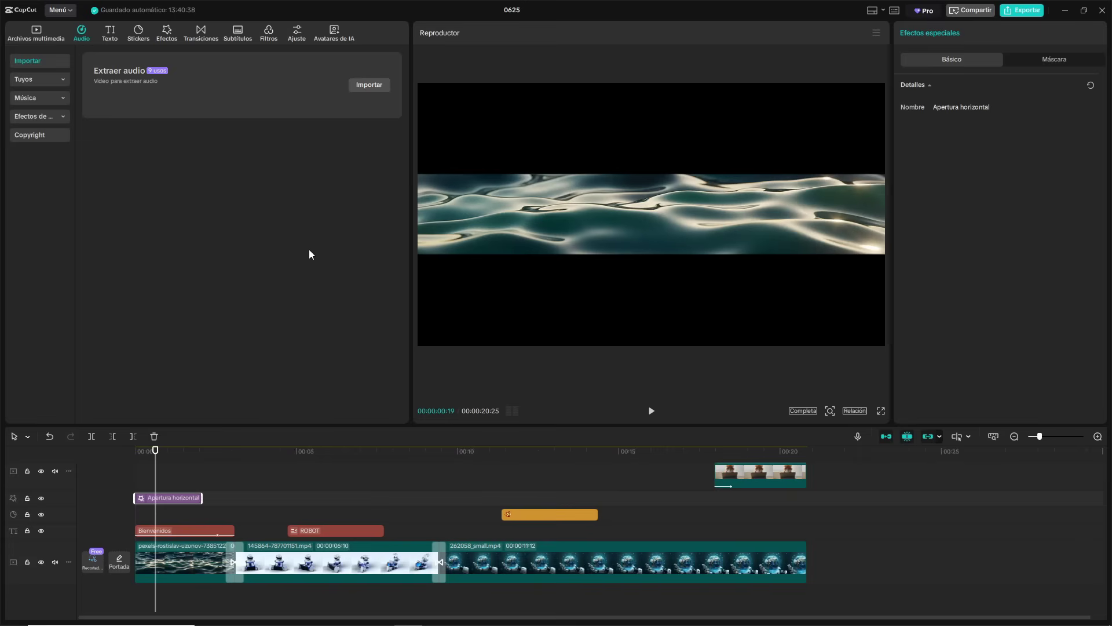
{"action": "left_click", "coordinate": [46, 36]}
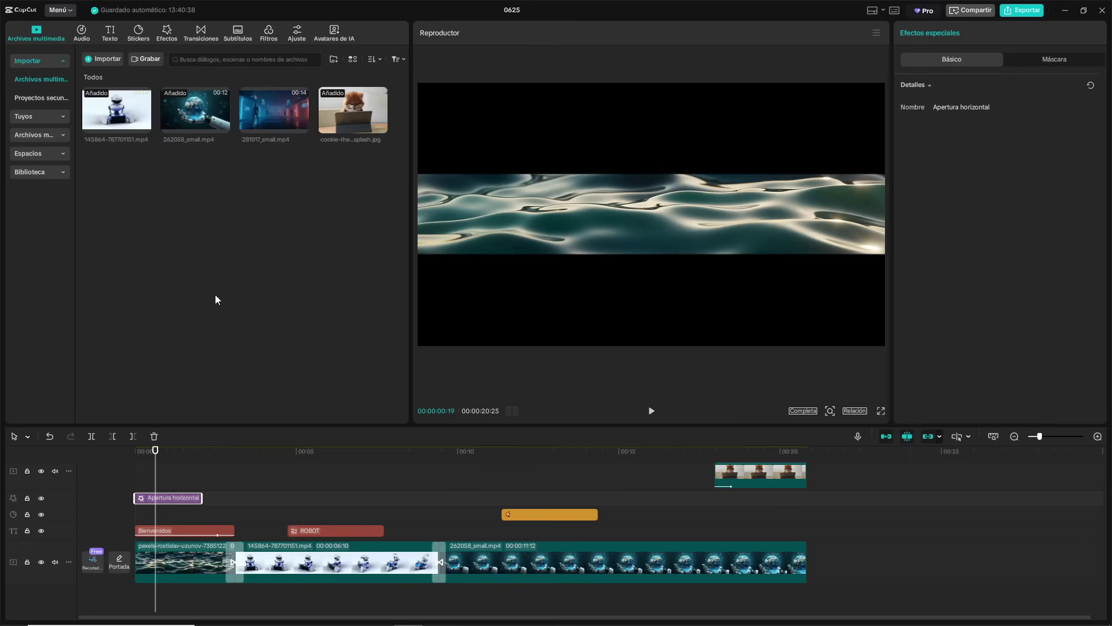
Add the Pump It Up! track from the Rock music category to the timeline and align it with the start of the video.
{"action": "left_click", "coordinate": [81, 33]}
{"action": "left_click", "coordinate": [41, 94]}
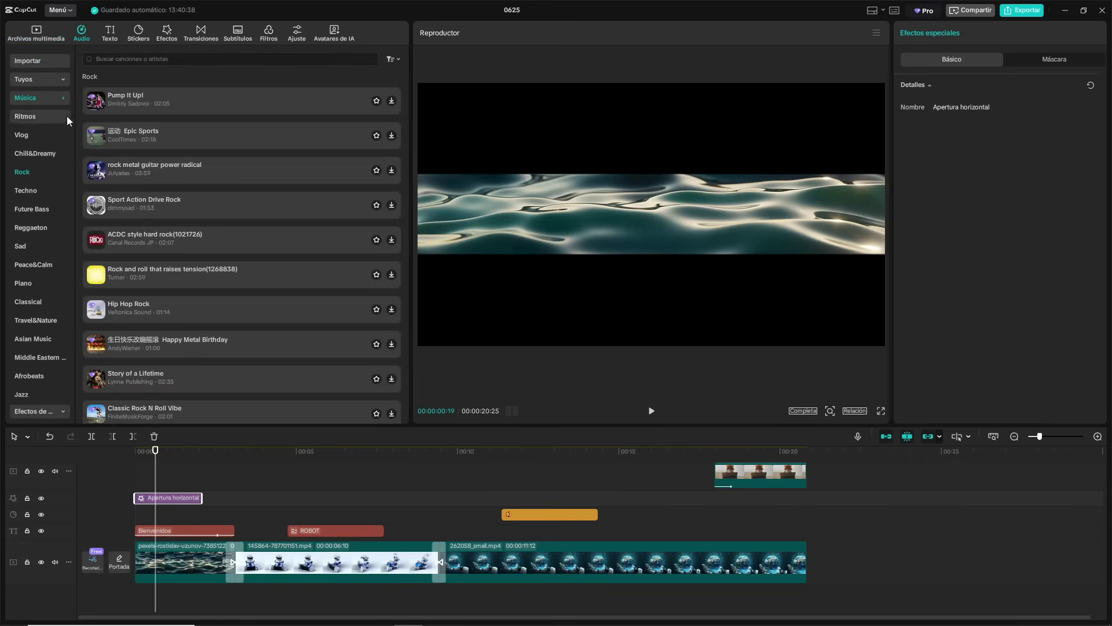
{"action": "left_click", "coordinate": [392, 100]}
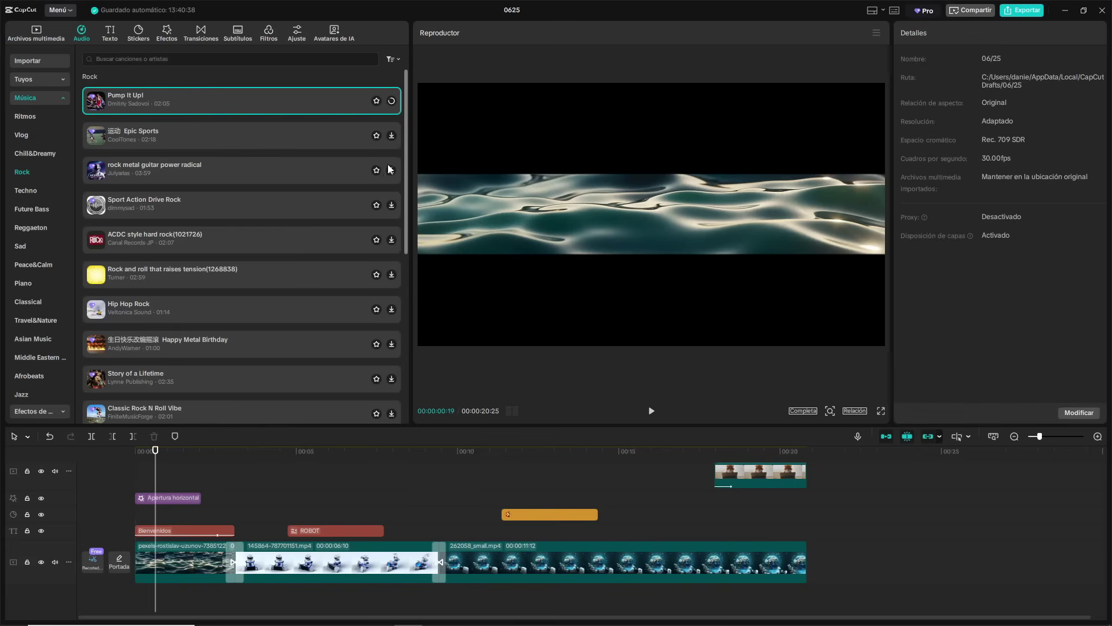
{"action": "scroll", "coordinate": [365, 510], "scroll_direction": "down", "scroll_amount": 1}
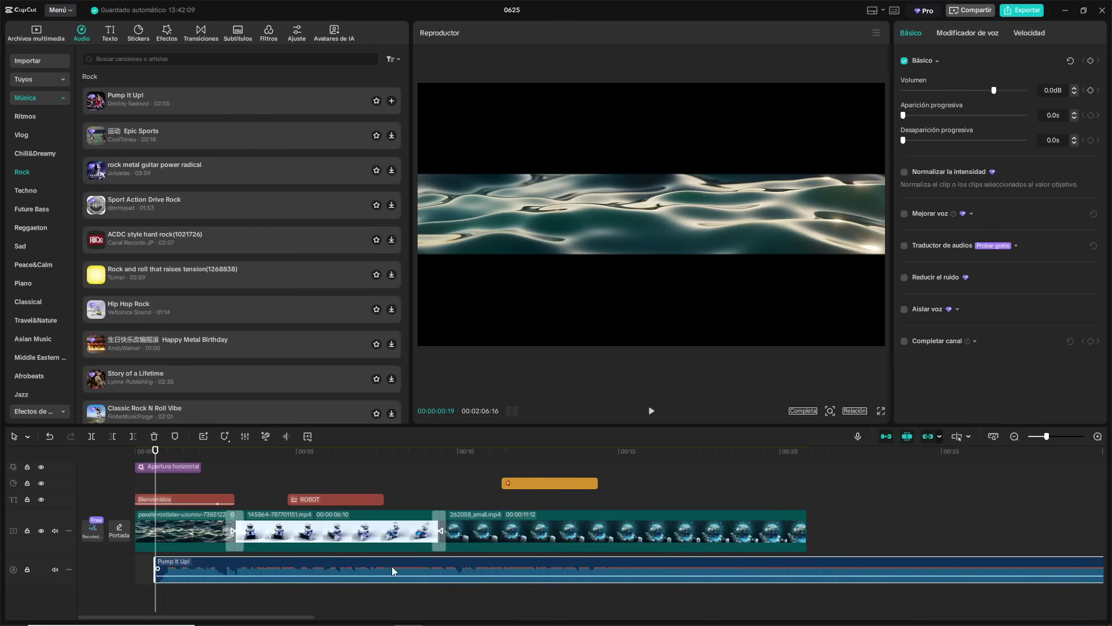
{"action": "left_click_drag", "start_coordinate": [392, 570], "coordinate": [300, 565]}
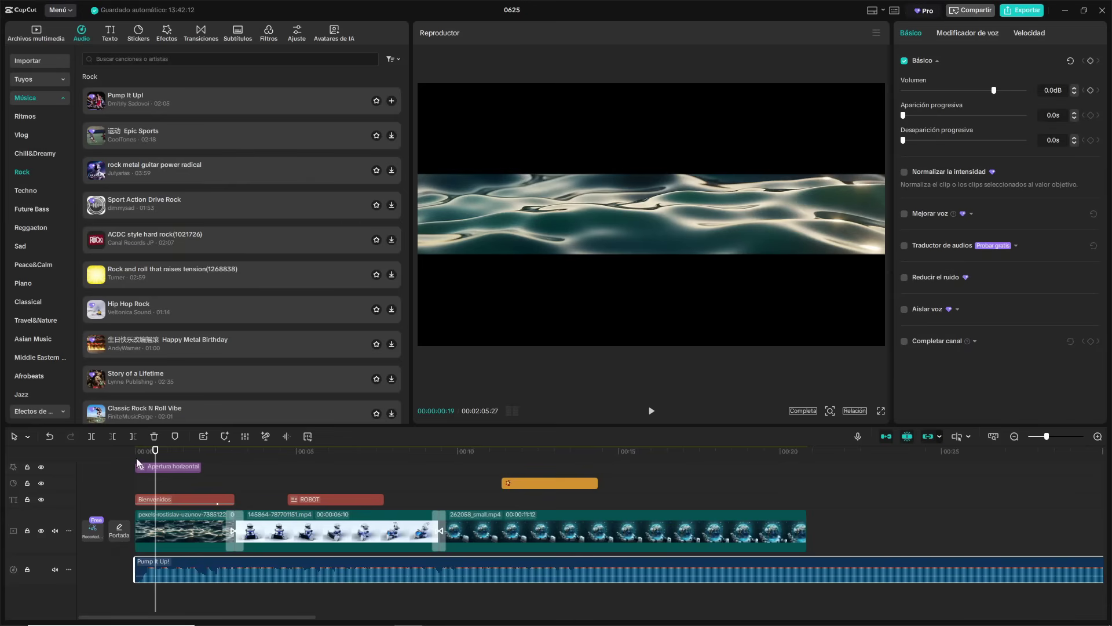
Lower the Pump It Up! track's volume to -5.9 dB and play the opening of the video with the music.
{"action": "left_click", "coordinate": [141, 530]}
{"action": "left_click", "coordinate": [651, 414]}
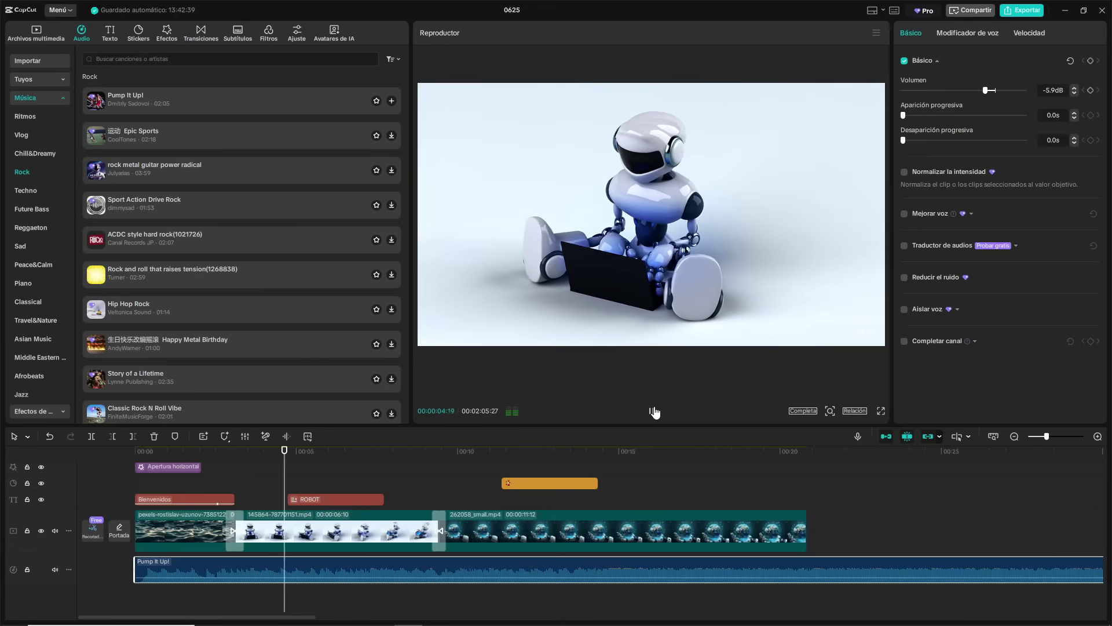
{"action": "left_click", "coordinate": [652, 411]}
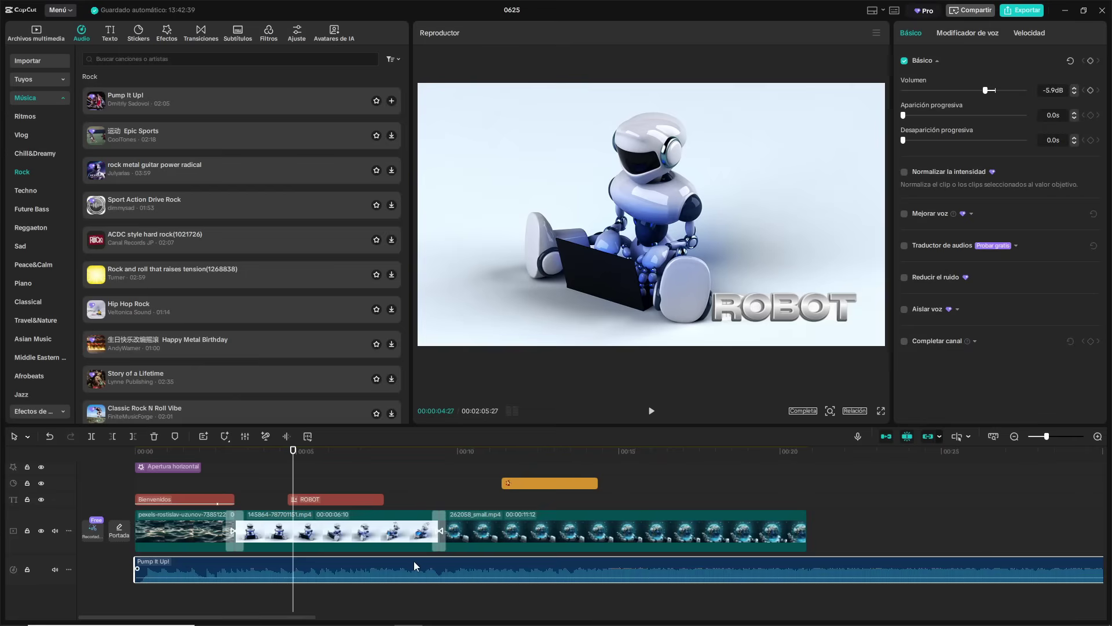
Look through the remaining Rock tracks and the Vlog music category.
{"action": "scroll", "coordinate": [382, 185], "scroll_direction": "down", "scroll_amount": 5}
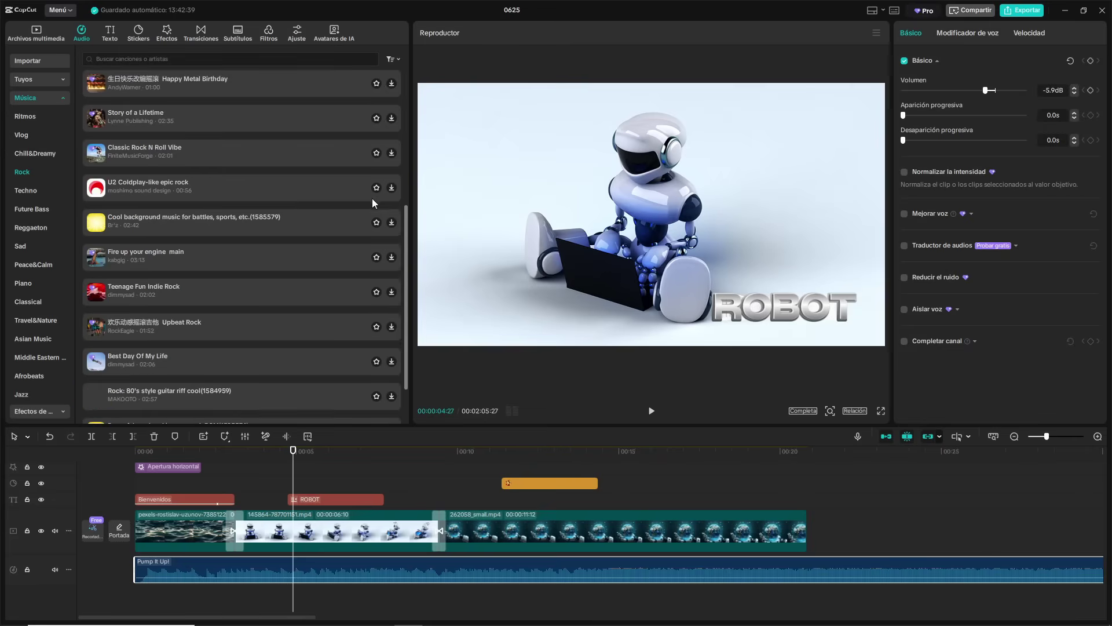
{"action": "scroll", "coordinate": [364, 215], "scroll_direction": "up", "scroll_amount": 5}
{"action": "scroll", "coordinate": [363, 214], "scroll_direction": "up", "scroll_amount": 2}
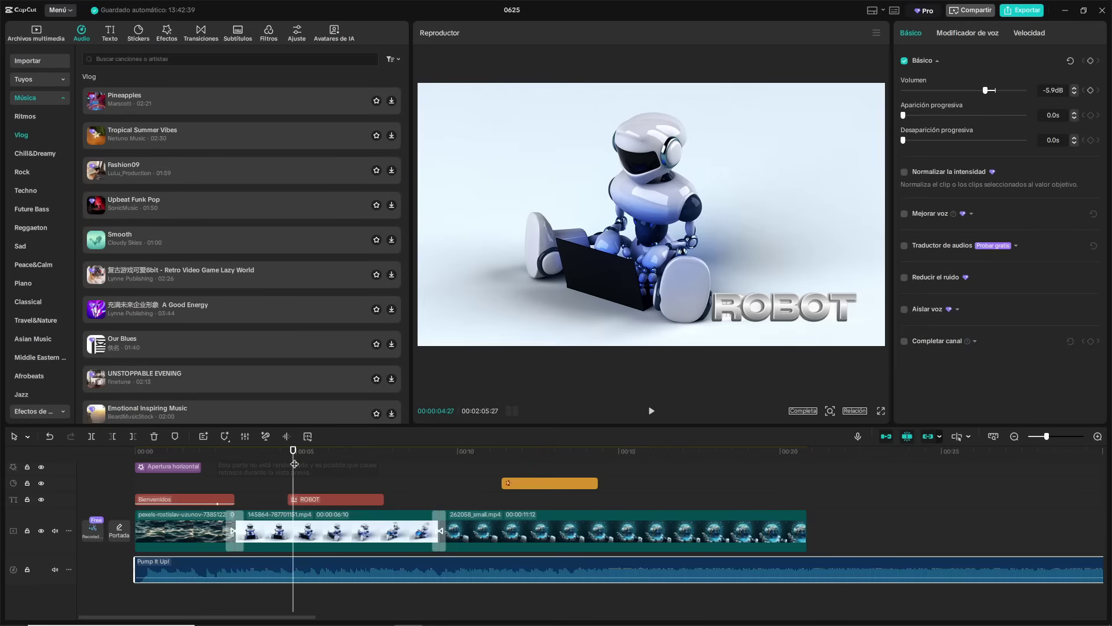
Lower the volume of the Pump It Up! track to -21.1 dB.
{"action": "left_click_drag", "start_coordinate": [293, 454], "coordinate": [134, 453]}
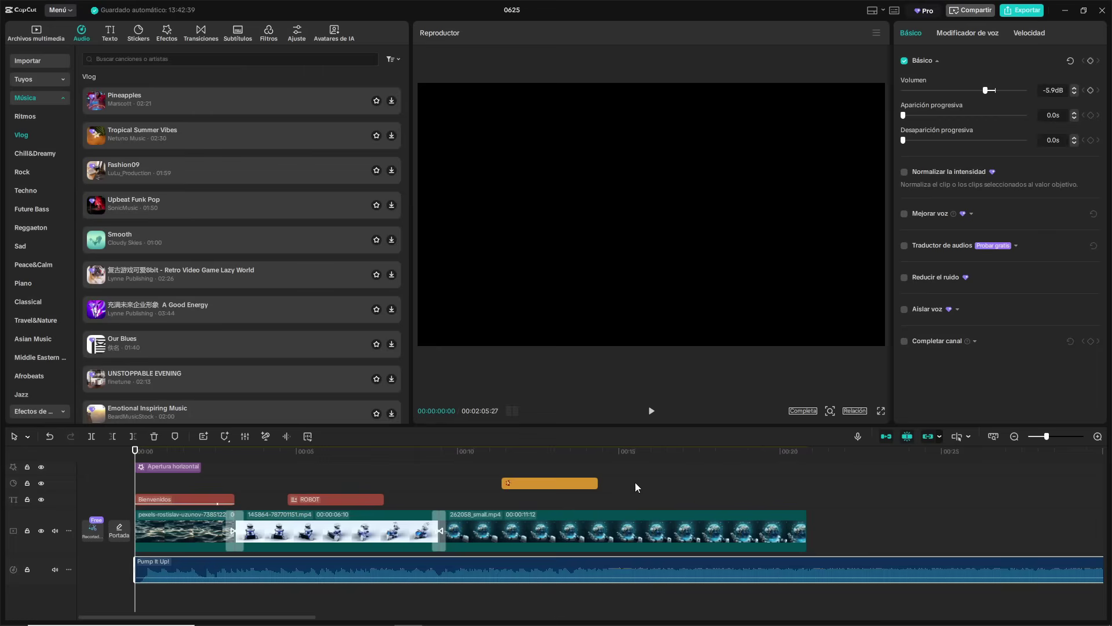
{"action": "left_click", "coordinate": [654, 483]}
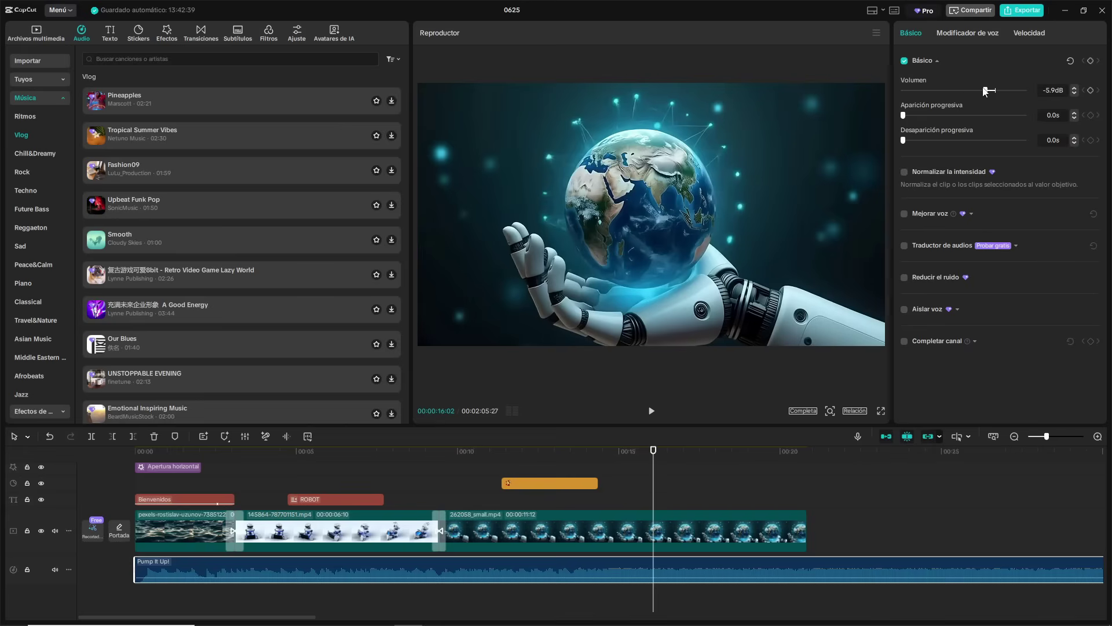
{"action": "left_click_drag", "start_coordinate": [985, 91], "coordinate": [960, 94]}
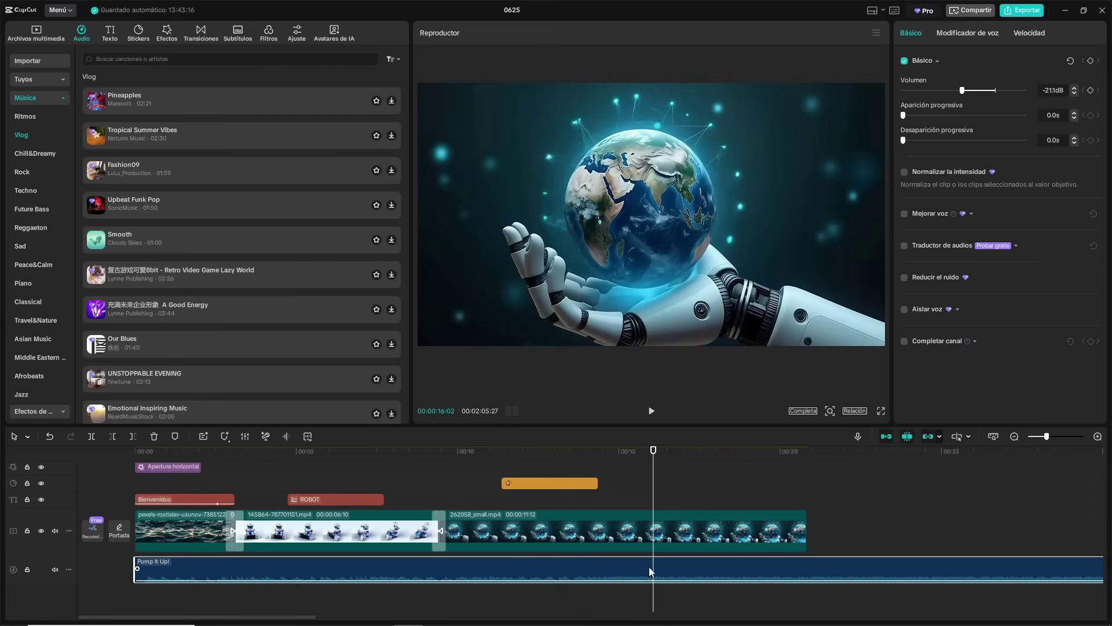
Split the Pump It Up! track at about 13.5 seconds and again at about 14 seconds.
{"action": "scroll", "coordinate": [655, 567], "scroll_direction": "up", "scroll_amount": 3}
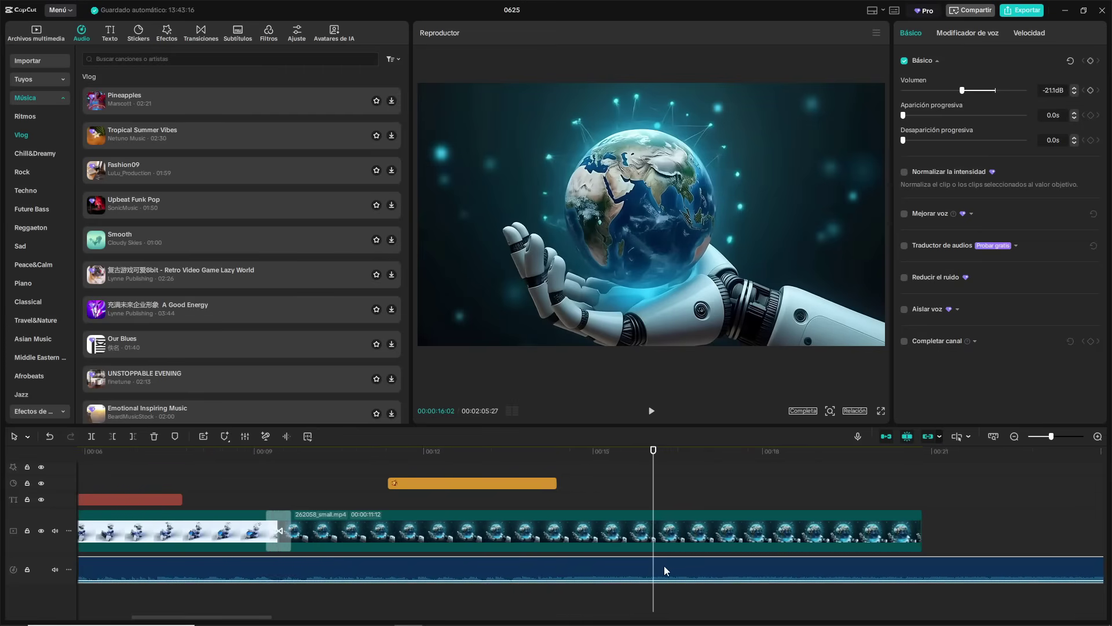
{"action": "scroll", "coordinate": [665, 567], "scroll_direction": "up", "scroll_amount": 4}
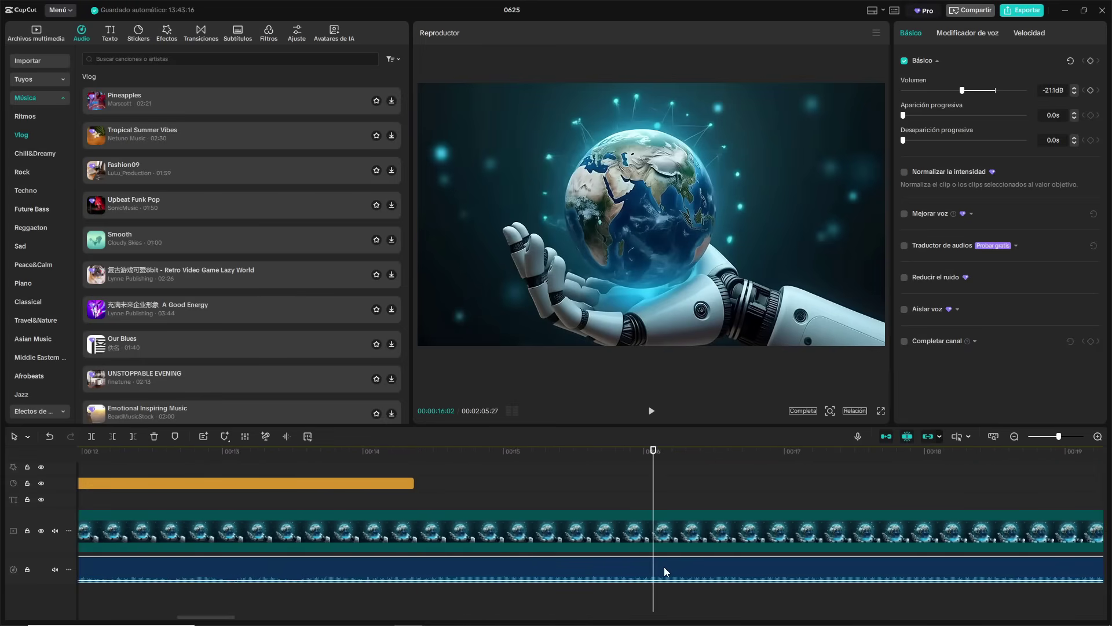
{"action": "scroll", "coordinate": [664, 567], "scroll_direction": "down", "scroll_amount": 2}
{"action": "scroll", "coordinate": [665, 574], "scroll_direction": "up", "scroll_amount": 1}
{"action": "left_click", "coordinate": [297, 567]}
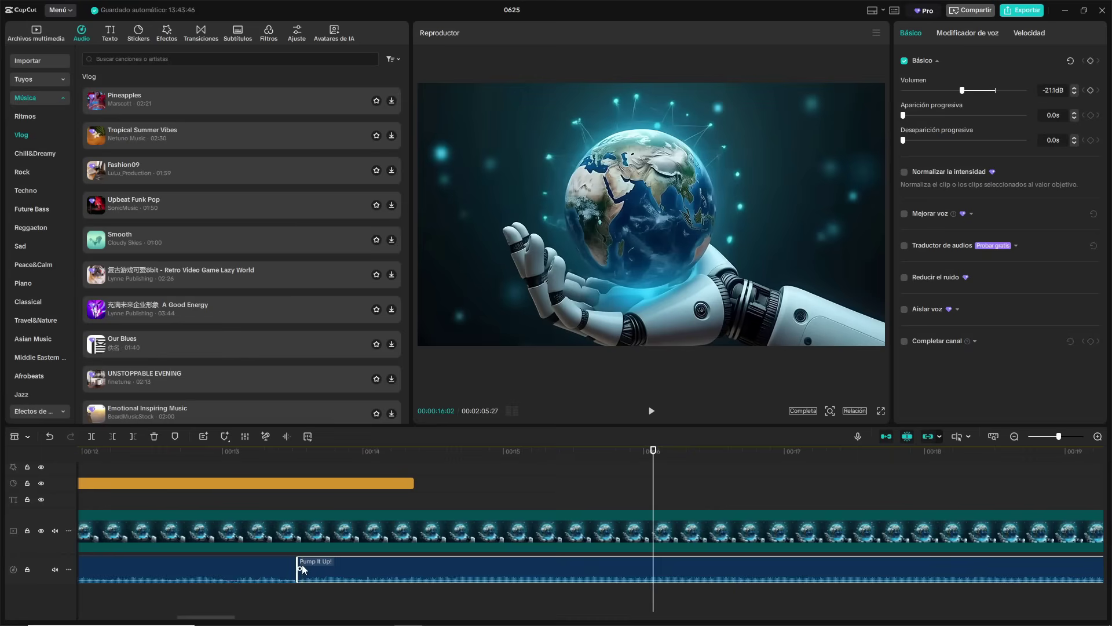
{"action": "left_click", "coordinate": [367, 569]}
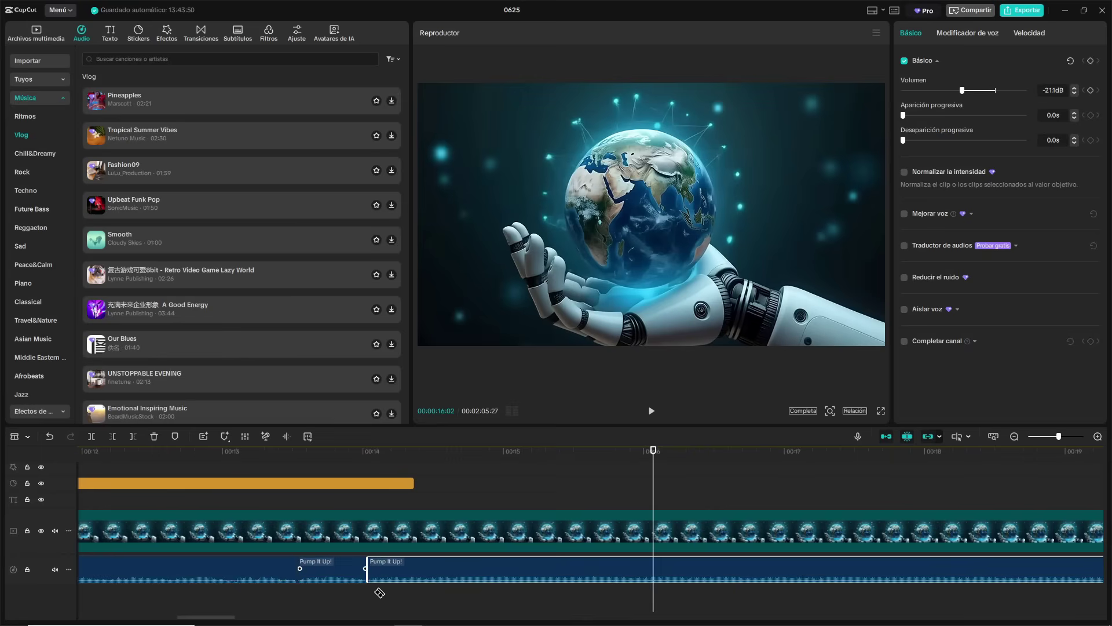
Delete the short middle piece of the Pump It Up! track, close the gap with the remaining part and play back the join.
{"action": "left_click", "coordinate": [343, 564]}
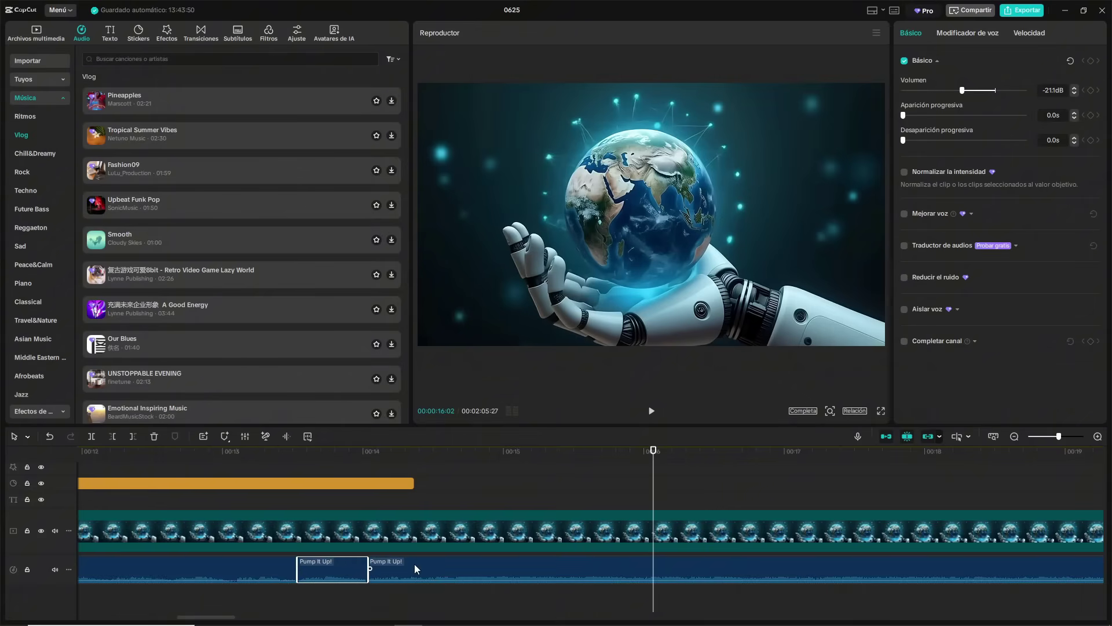
{"action": "key", "text": "Delete"}
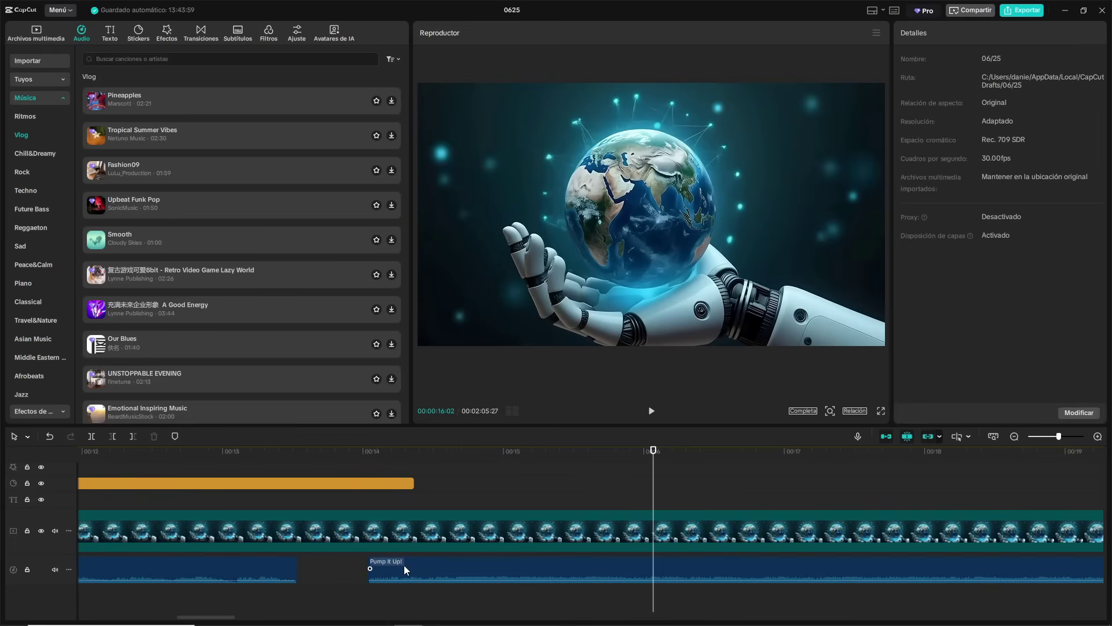
{"action": "left_click_drag", "start_coordinate": [413, 564], "coordinate": [345, 566]}
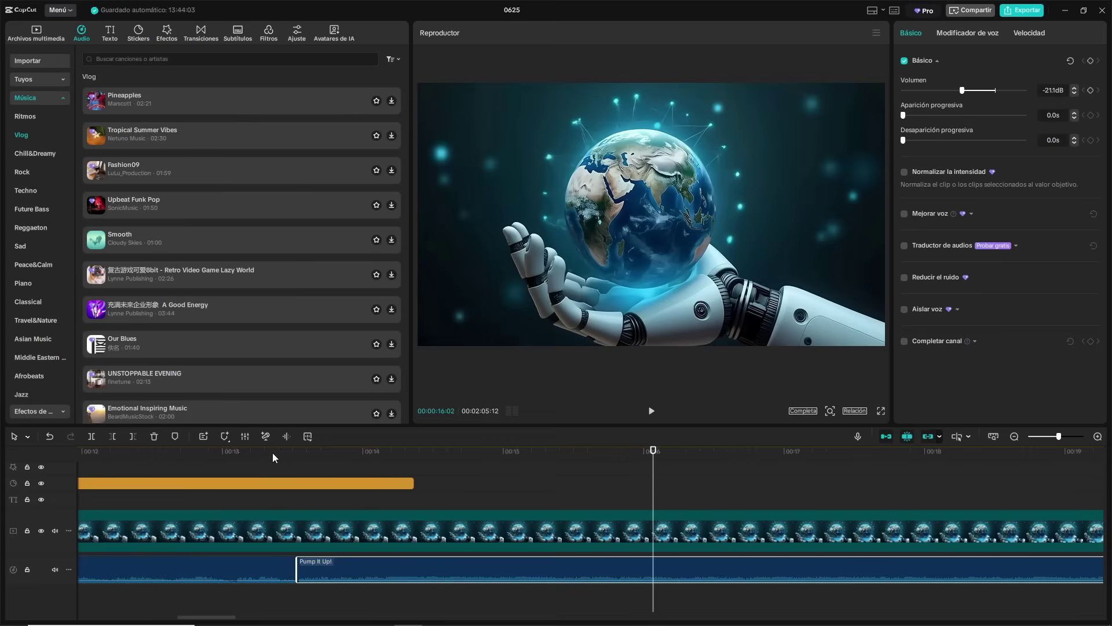
{"action": "left_click", "coordinate": [250, 463]}
{"action": "left_click", "coordinate": [651, 411]}
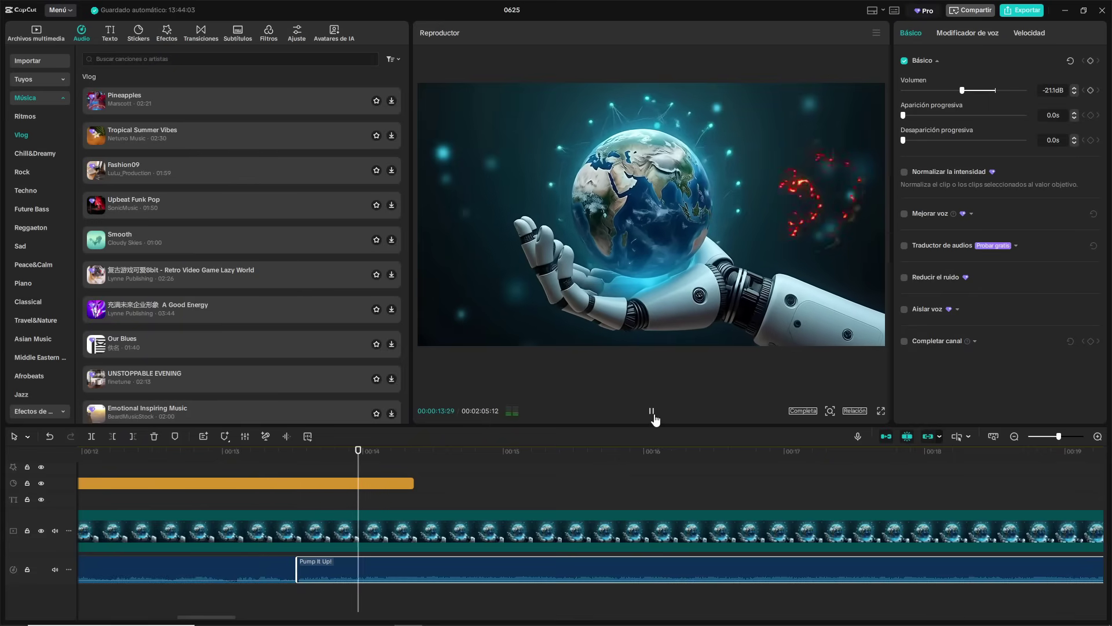
Split the Pump It Up! track at the end of the last video clip and delete the excess part.
{"action": "left_click", "coordinate": [652, 413]}
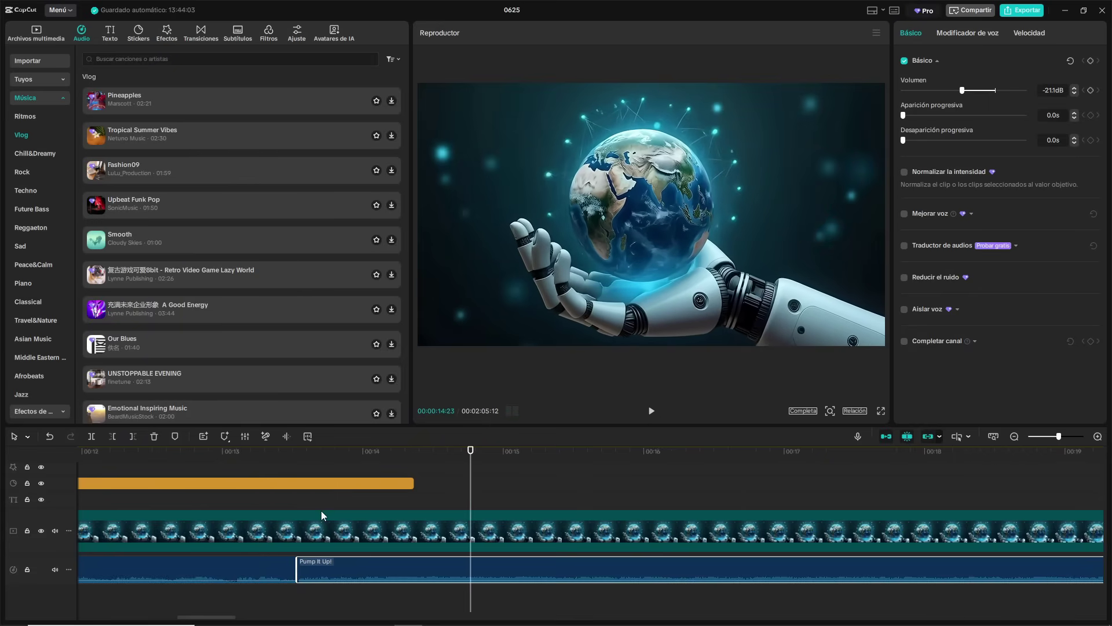
{"action": "scroll", "coordinate": [322, 523], "scroll_direction": "down", "scroll_amount": 4, "text": "ctrl"}
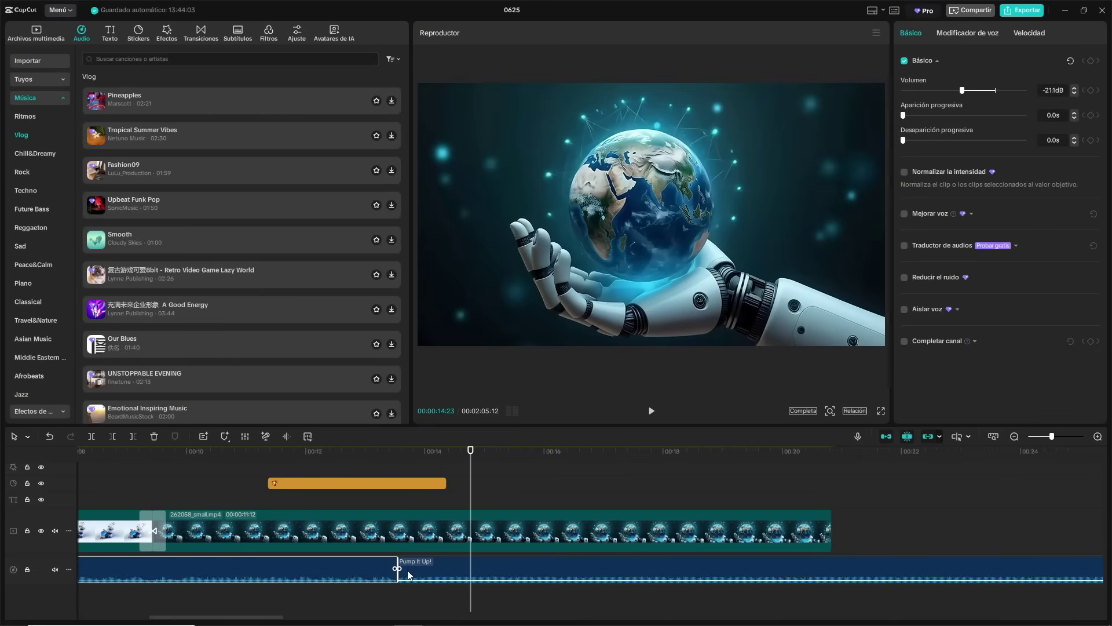
{"action": "scroll", "coordinate": [368, 575], "scroll_direction": "up", "scroll_amount": 3}
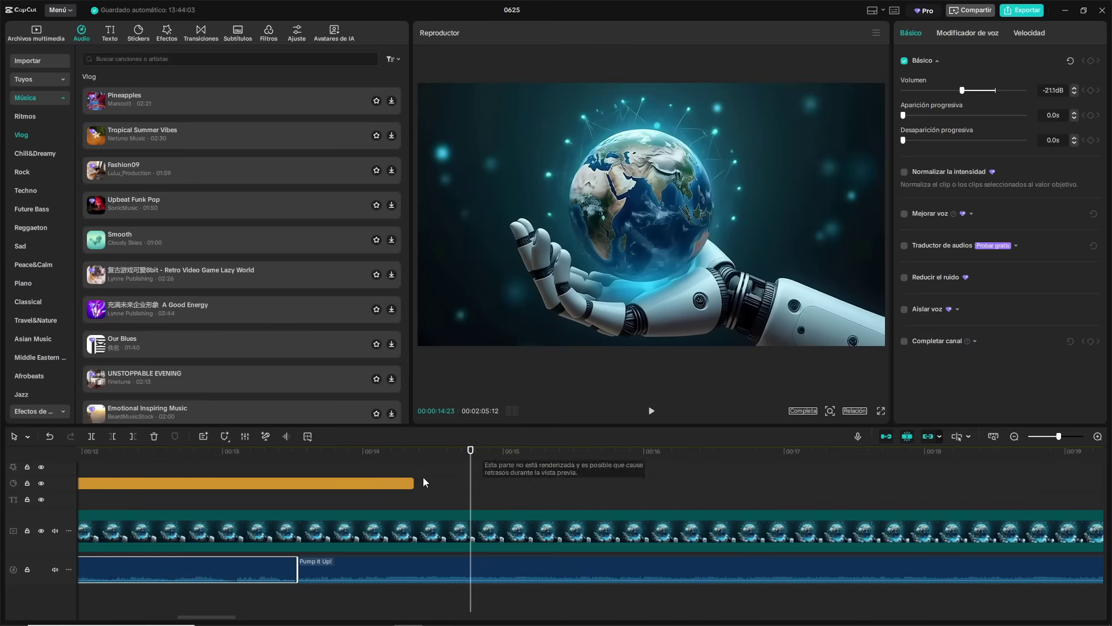
{"action": "scroll", "coordinate": [371, 496], "scroll_direction": "down", "scroll_amount": 4, "text": "ctrl"}
{"action": "scroll", "coordinate": [373, 503], "scroll_direction": "down", "scroll_amount": 6, "text": "ctrl"}
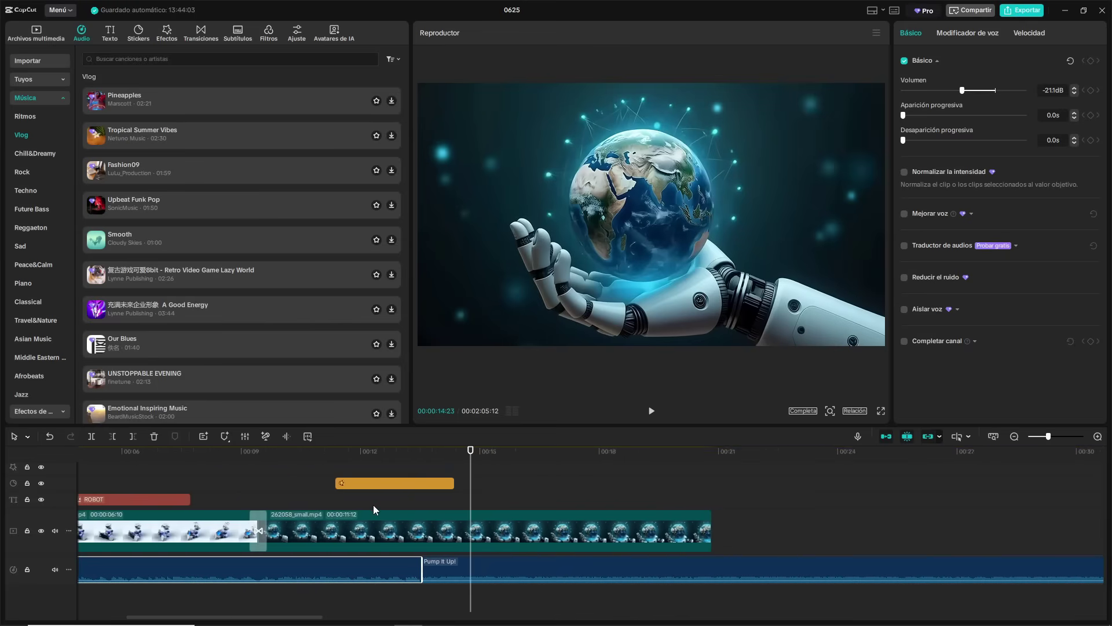
{"action": "key", "text": "b"}
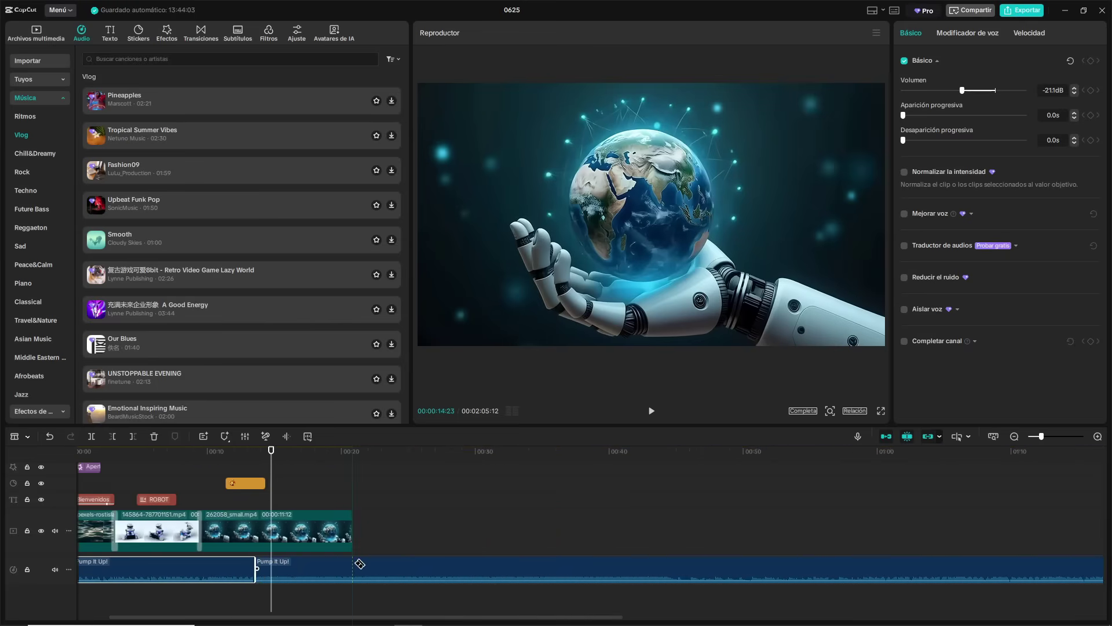
{"action": "left_click", "coordinate": [360, 563]}
{"action": "key", "text": "a"}
{"action": "left_click", "coordinate": [378, 566]}
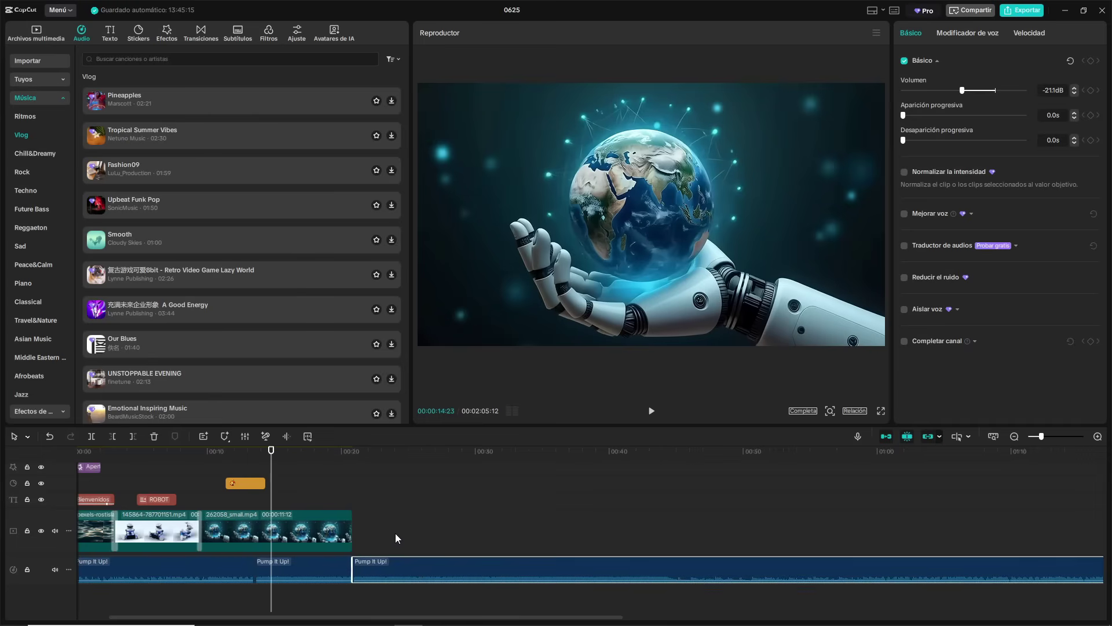
{"action": "key", "text": "Delete"}
Return the playhead to the start of the timeline and preview the video in full screen.
{"action": "scroll", "coordinate": [348, 512], "scroll_direction": "up", "scroll_amount": 2, "text": "ctrl"}
{"action": "left_click_drag", "start_coordinate": [368, 454], "coordinate": [128, 474]}
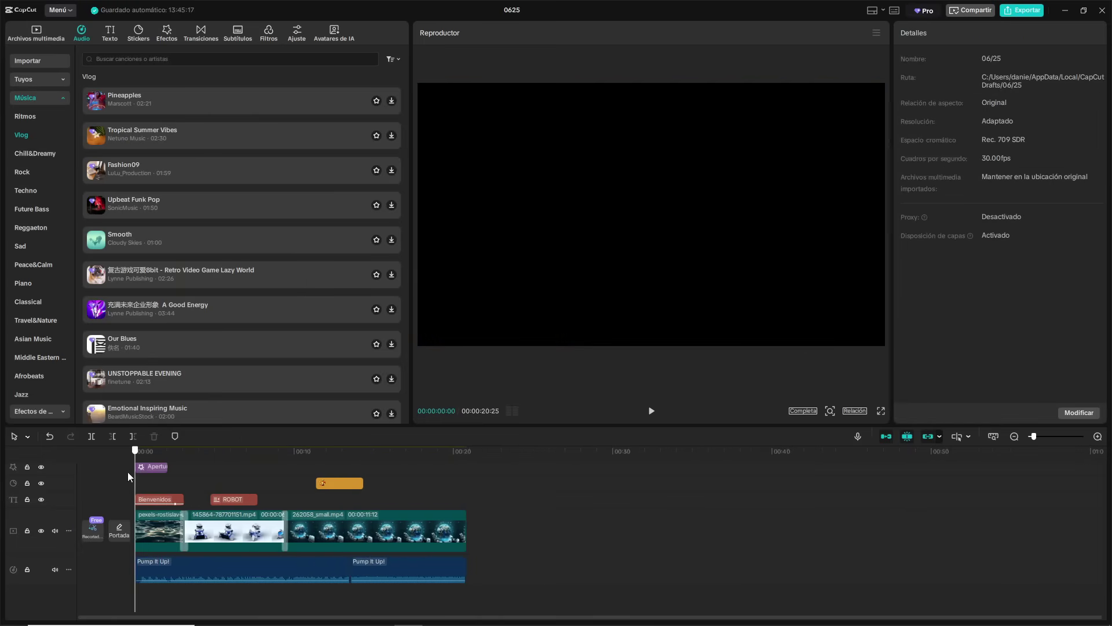
{"action": "left_click", "coordinate": [881, 411]}
{"action": "left_click", "coordinate": [401, 573]}
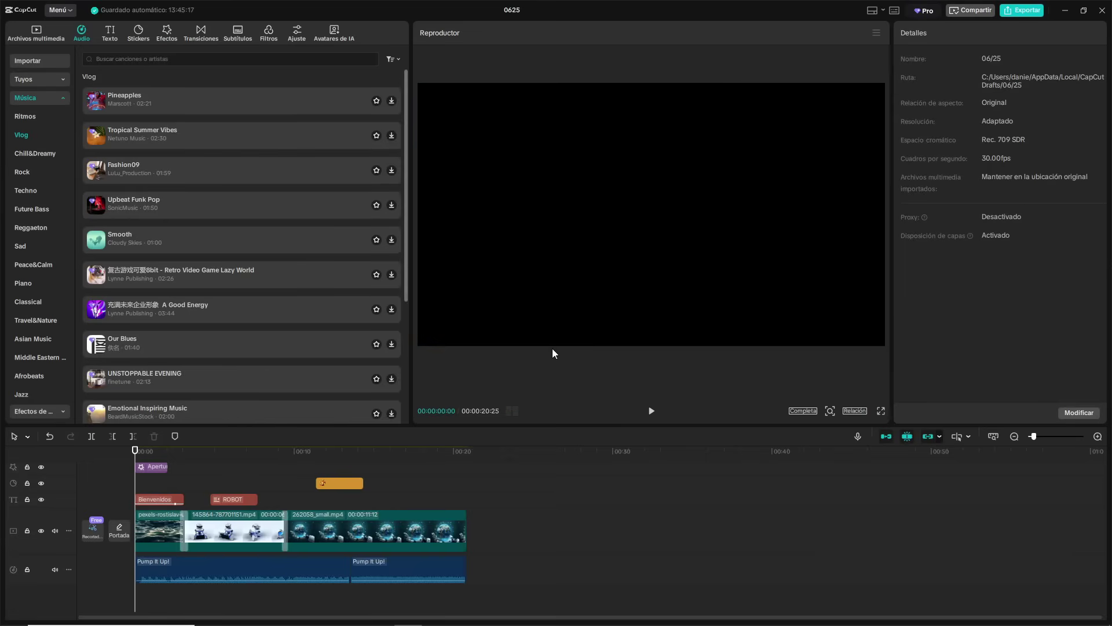
Start the export to check for Pro materials and remove the Parpadeo transition between the first and second clips.
{"action": "left_click", "coordinate": [1007, 14]}
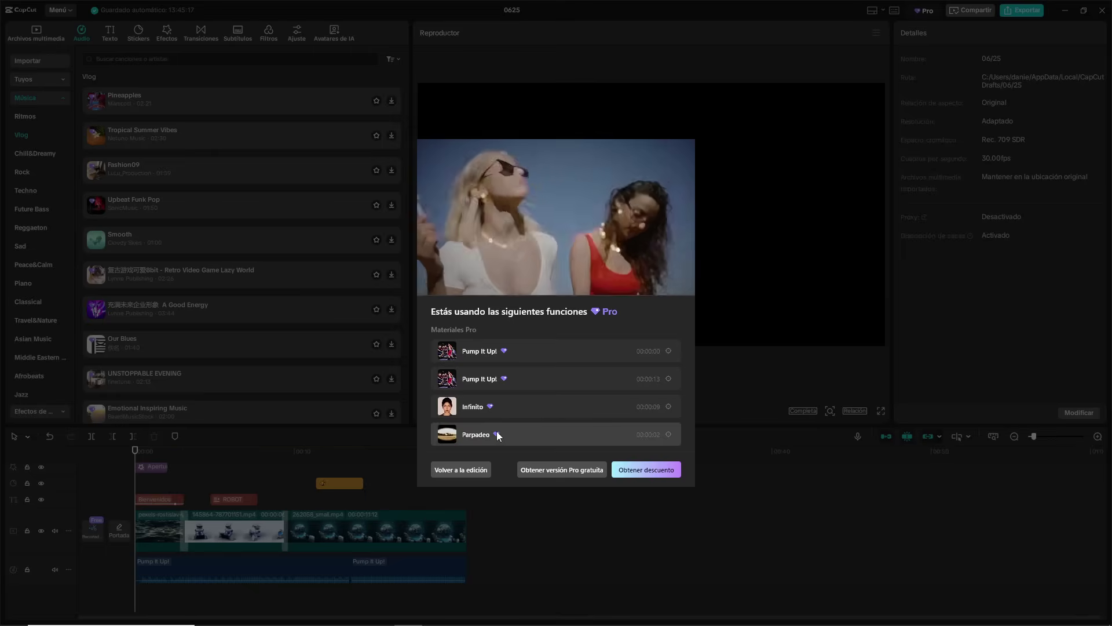
{"action": "left_click", "coordinate": [537, 435]}
{"action": "scroll", "coordinate": [185, 514], "scroll_direction": "up", "scroll_amount": 4}
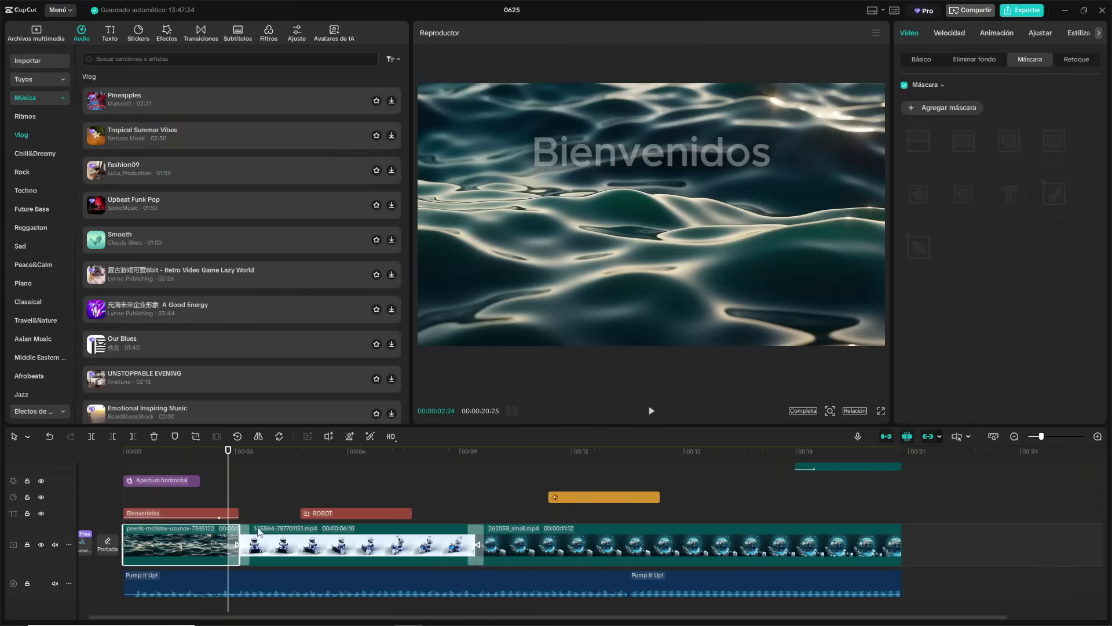
{"action": "key", "text": "Delete"}
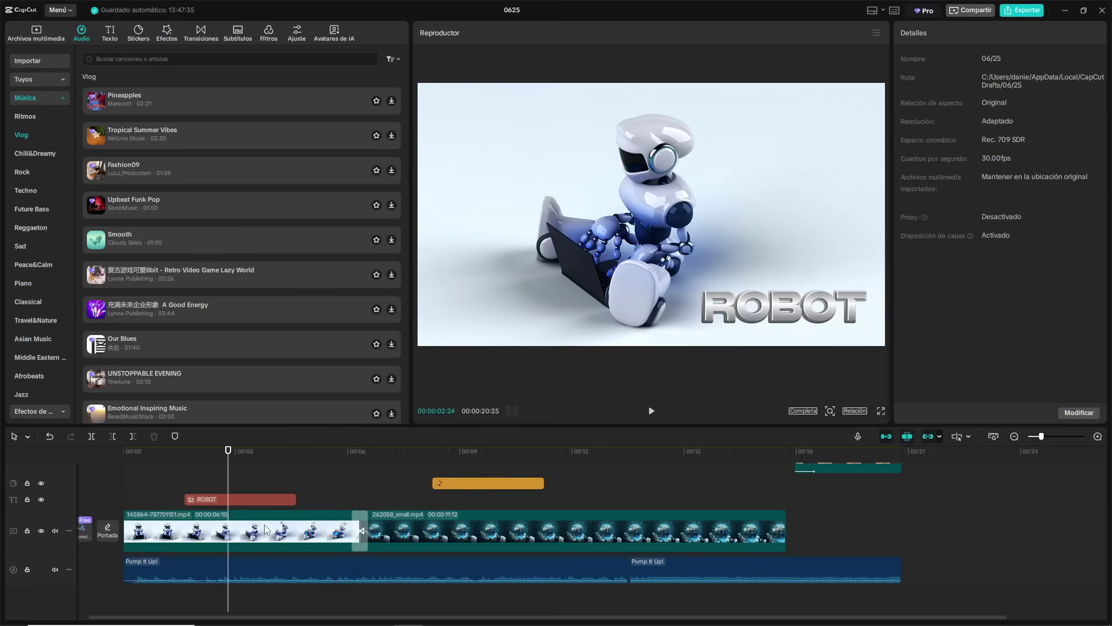
{"action": "key", "text": "ctrl+z"}
Start the export again to locate the Pro music and delete both Pump It Up! pieces from the timeline.
{"action": "left_click", "coordinate": [1014, 9]}
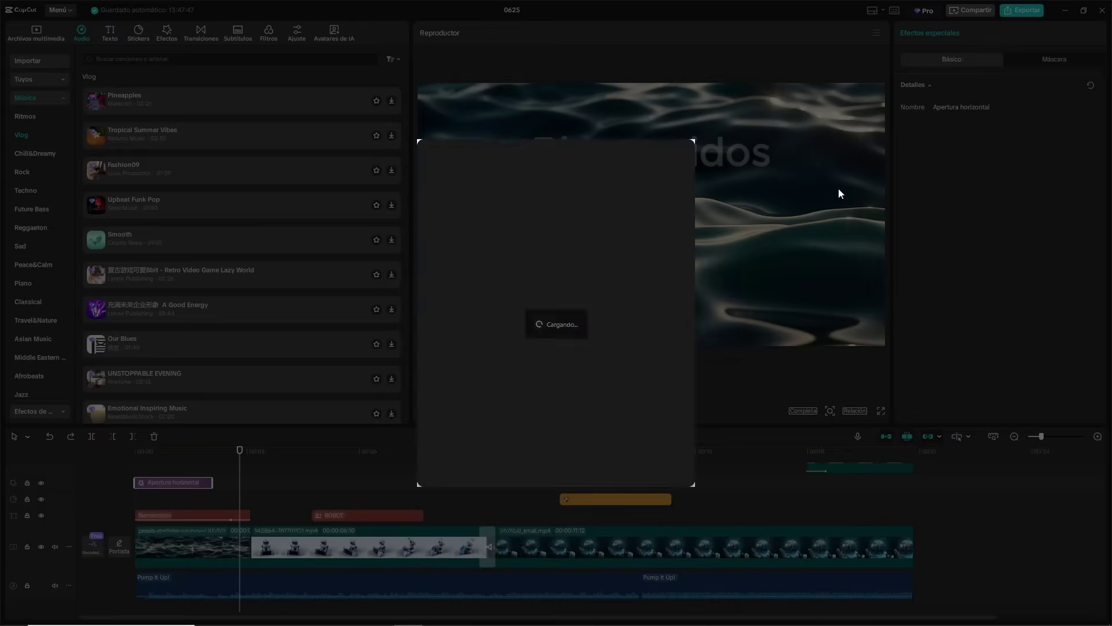
{"action": "left_click", "coordinate": [523, 354]}
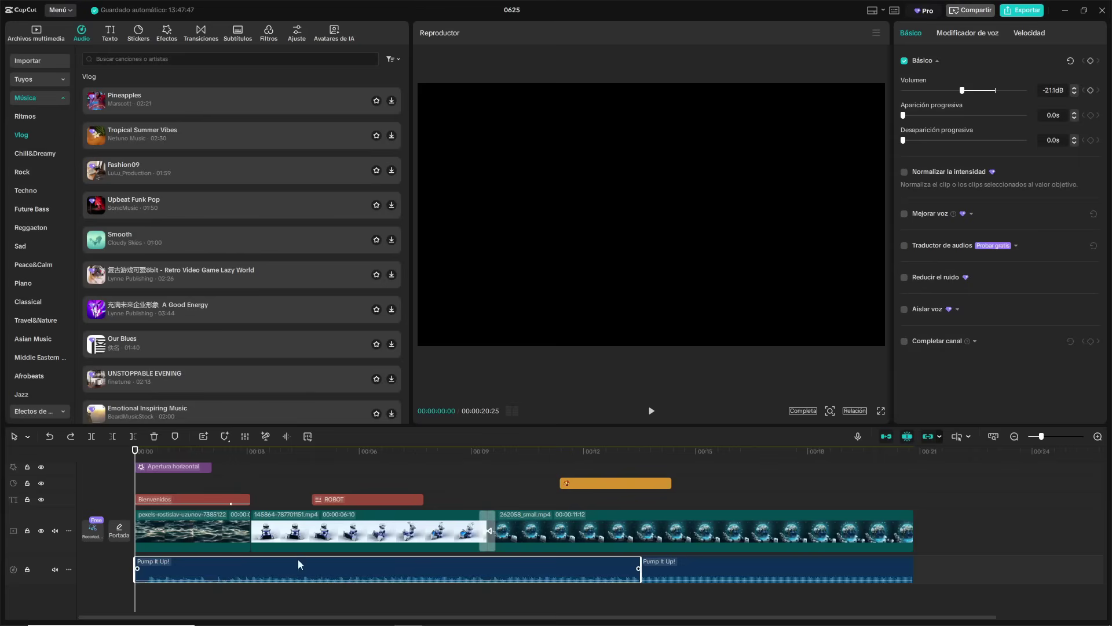
{"action": "key", "text": "Delete"}
{"action": "left_click", "coordinate": [659, 561]}
{"action": "key", "text": "Delete"}
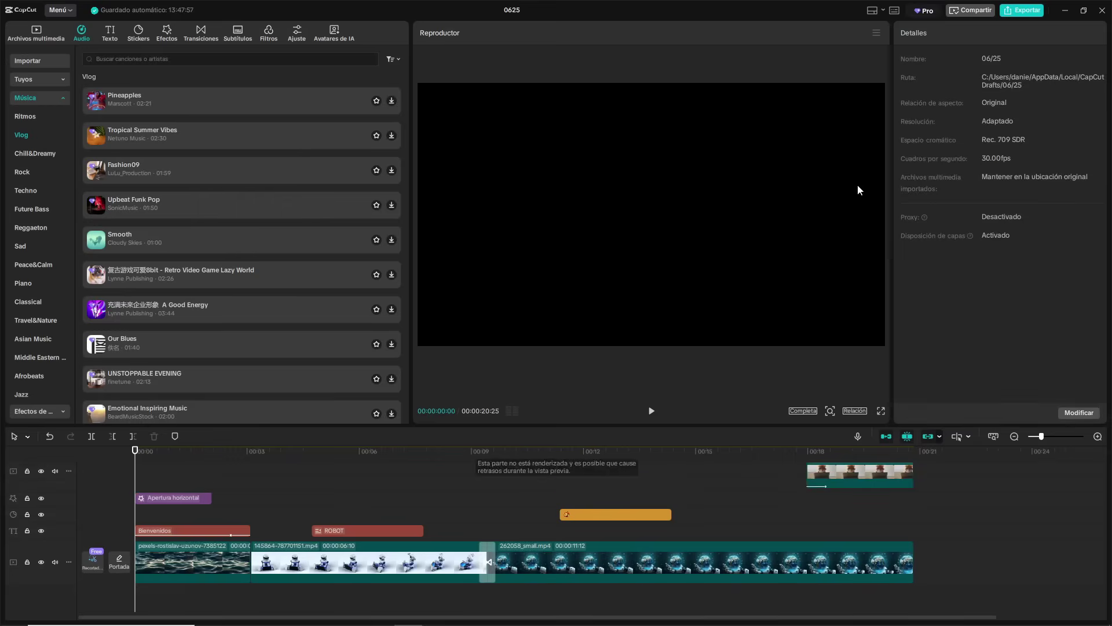
Recheck the export for Pro materials and delete the Infinito transition between the second and third clips.
{"action": "left_click", "coordinate": [1006, 12]}
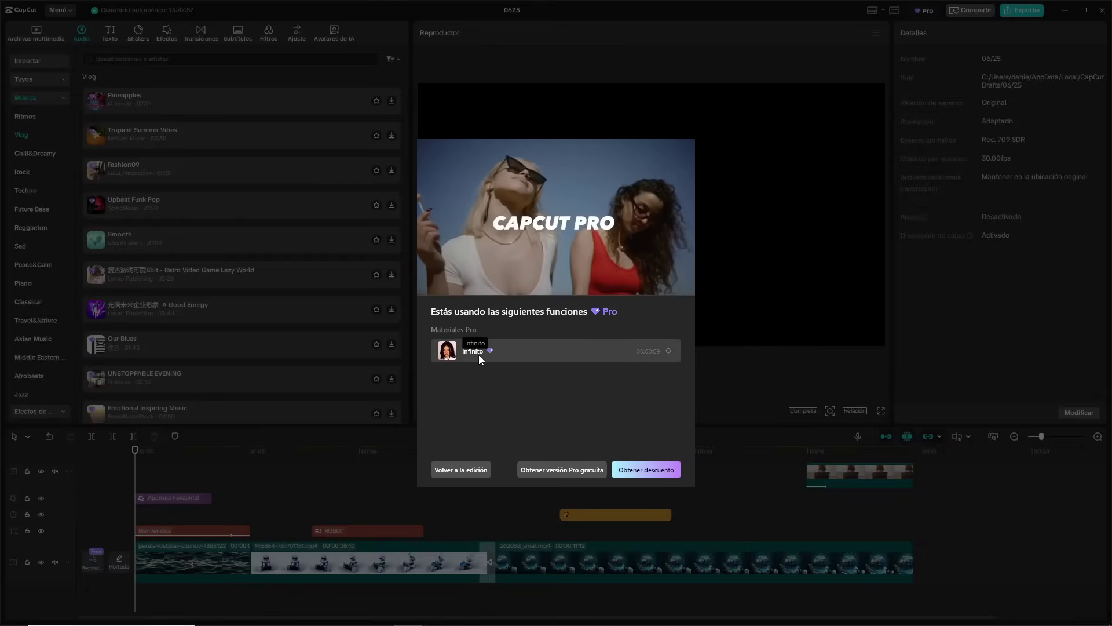
{"action": "left_click", "coordinate": [468, 472]}
{"action": "left_click", "coordinate": [487, 552]}
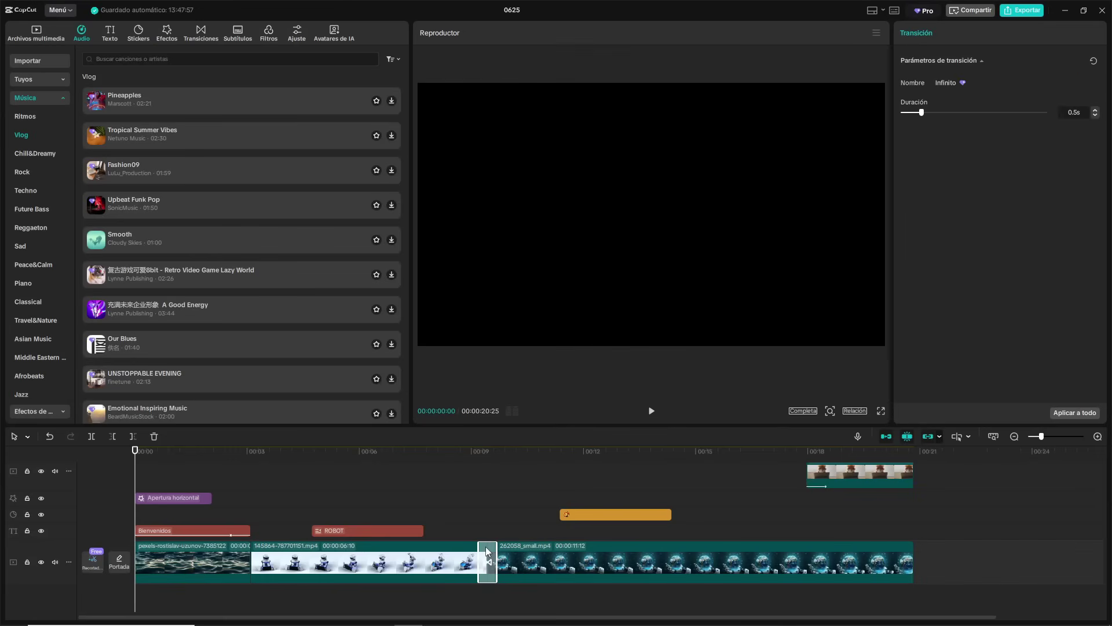
{"action": "key", "text": "Delete"}
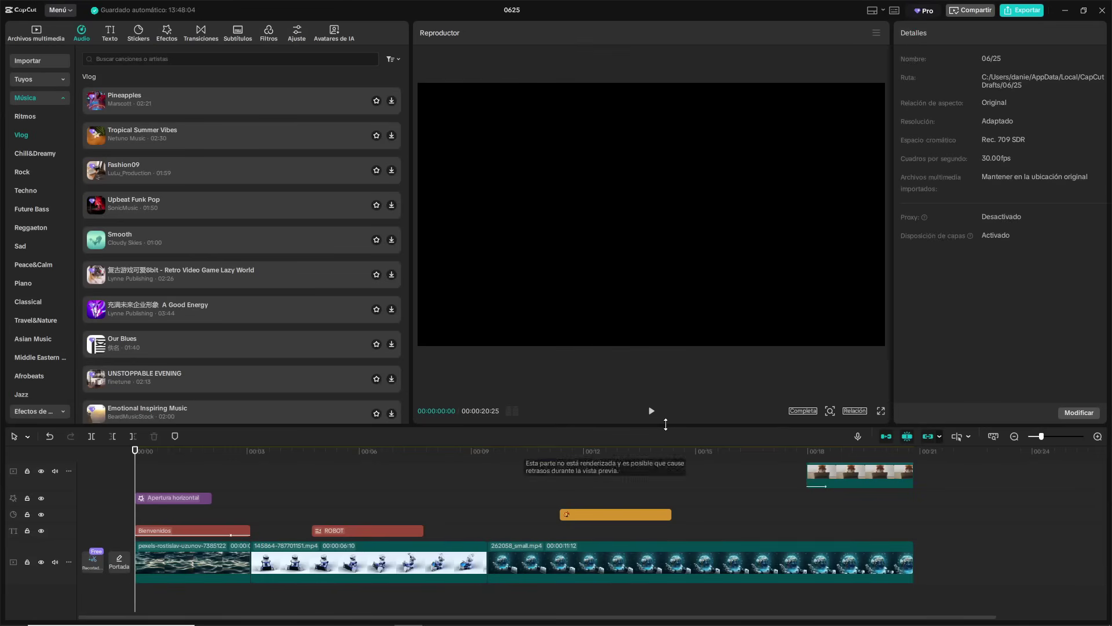
Review the export options, name the file EJEMPLO and export the video at 1080P, H.264, mp4 and 30fps.
{"action": "left_click", "coordinate": [1019, 11]}
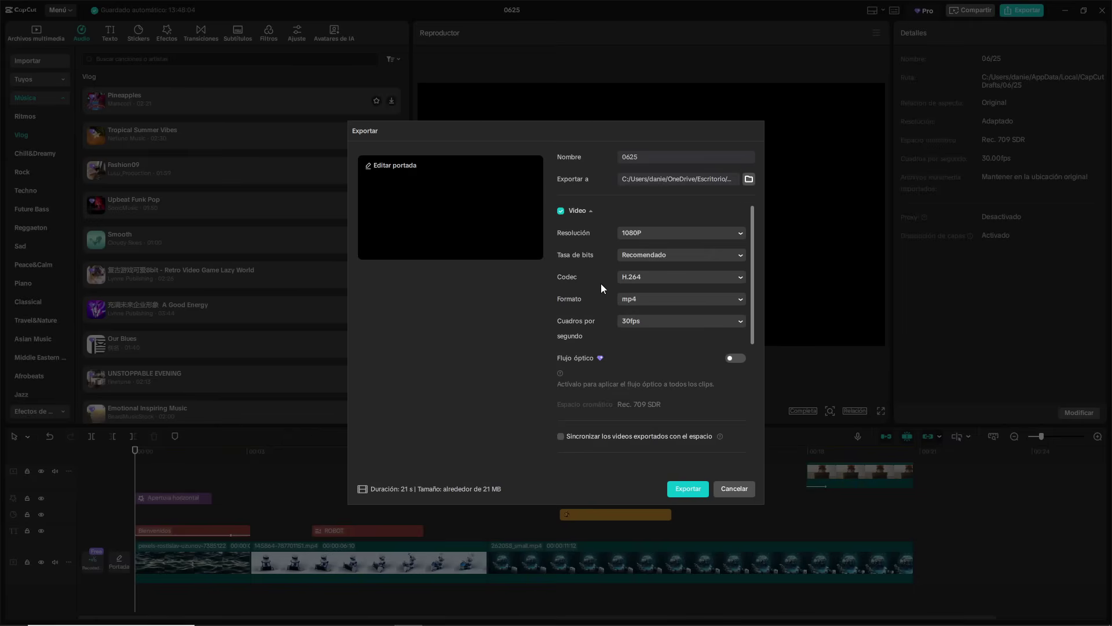
{"action": "scroll", "coordinate": [601, 284], "scroll_direction": "down", "scroll_amount": 3}
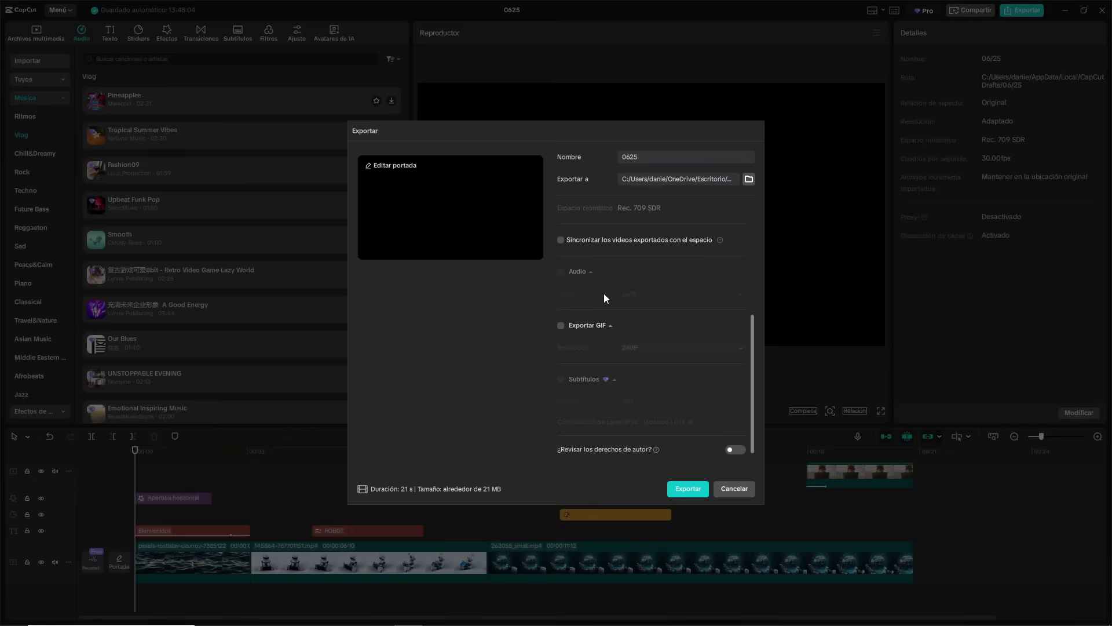
{"action": "scroll", "coordinate": [607, 301], "scroll_direction": "up", "scroll_amount": 3}
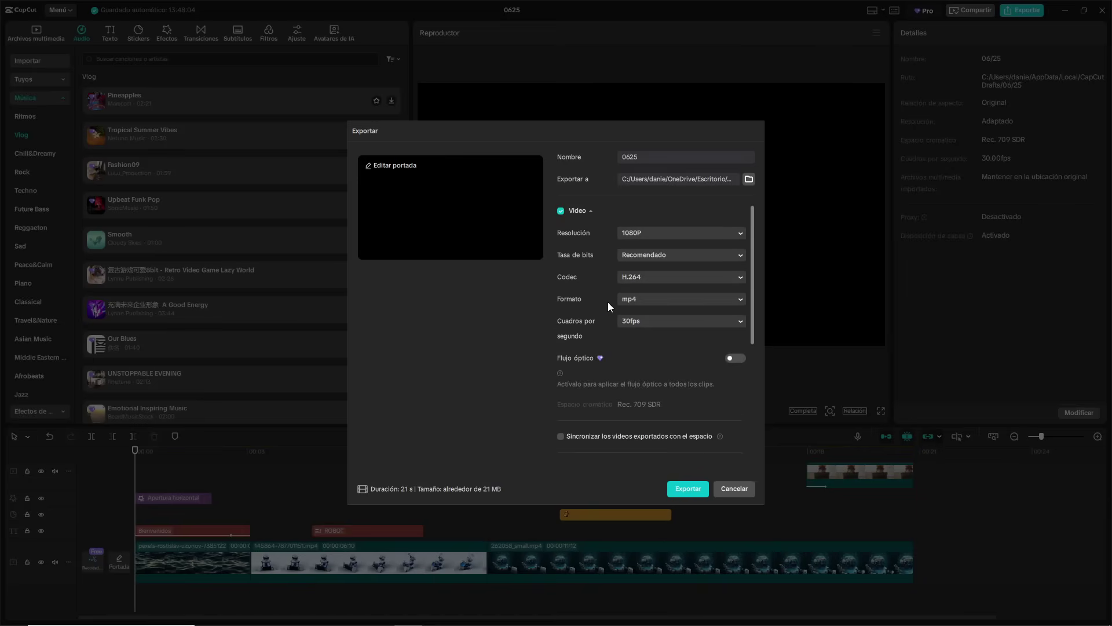
{"action": "scroll", "coordinate": [608, 301], "scroll_direction": "down", "scroll_amount": 3}
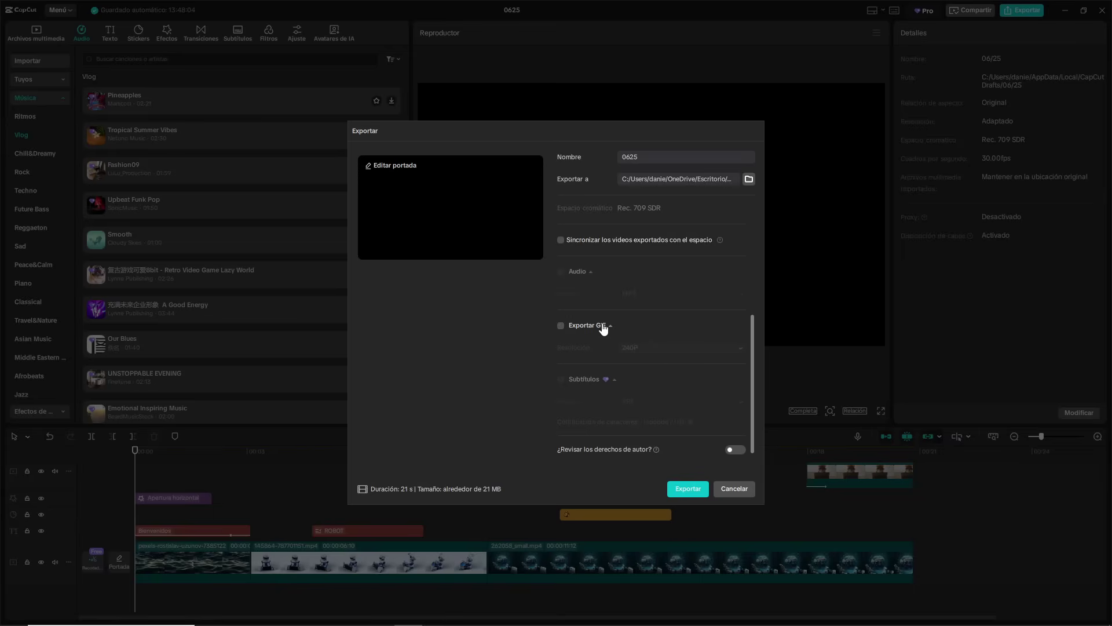
{"action": "scroll", "coordinate": [659, 345], "scroll_direction": "up", "scroll_amount": 1}
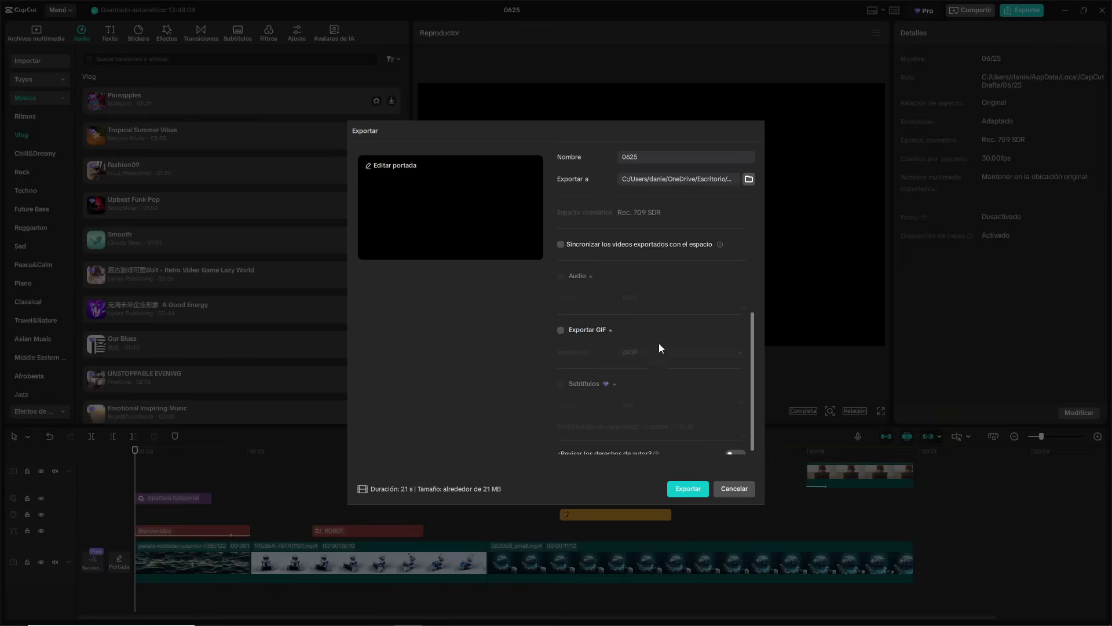
{"action": "scroll", "coordinate": [659, 348], "scroll_direction": "up", "scroll_amount": 5}
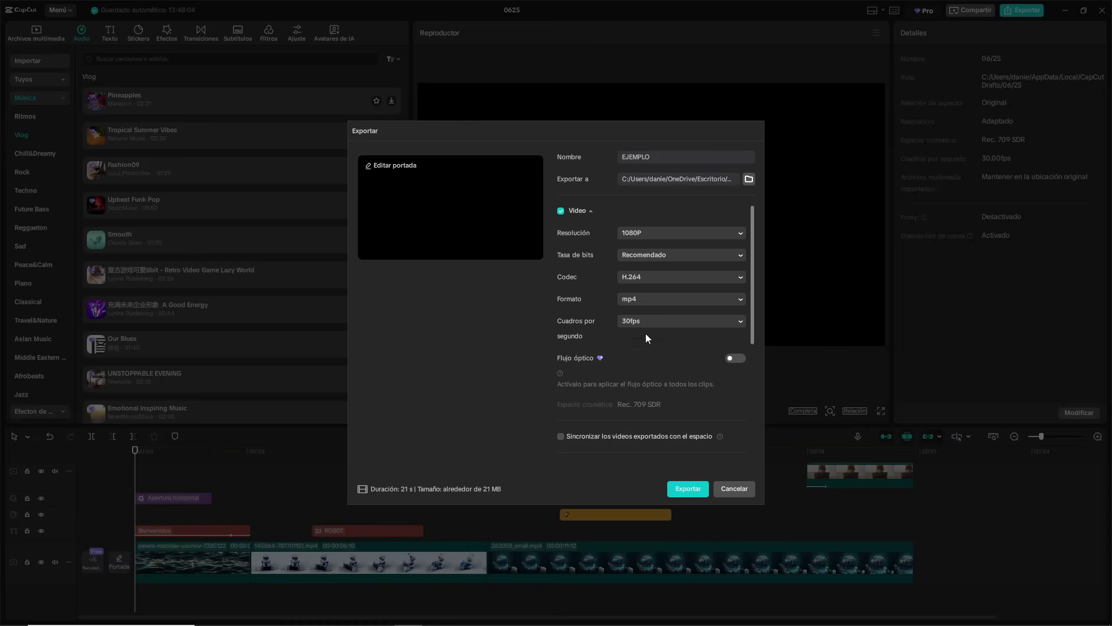
{"action": "scroll", "coordinate": [651, 304], "scroll_direction": "down", "scroll_amount": 5}
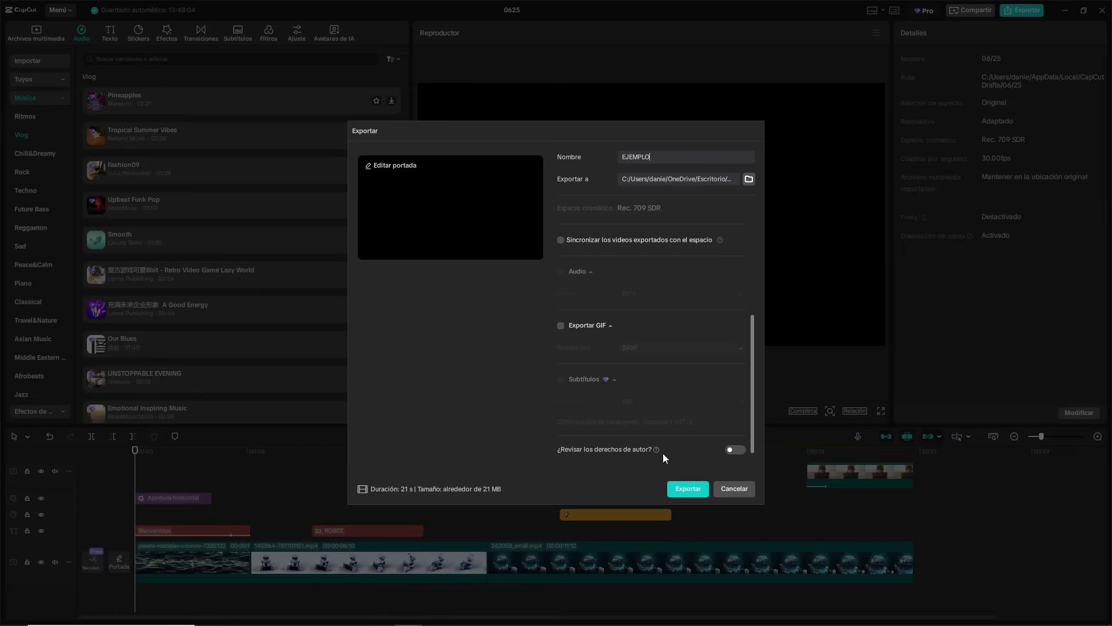
{"action": "mouse_move", "coordinate": [656, 451]}
{"action": "left_click", "coordinate": [687, 488]}
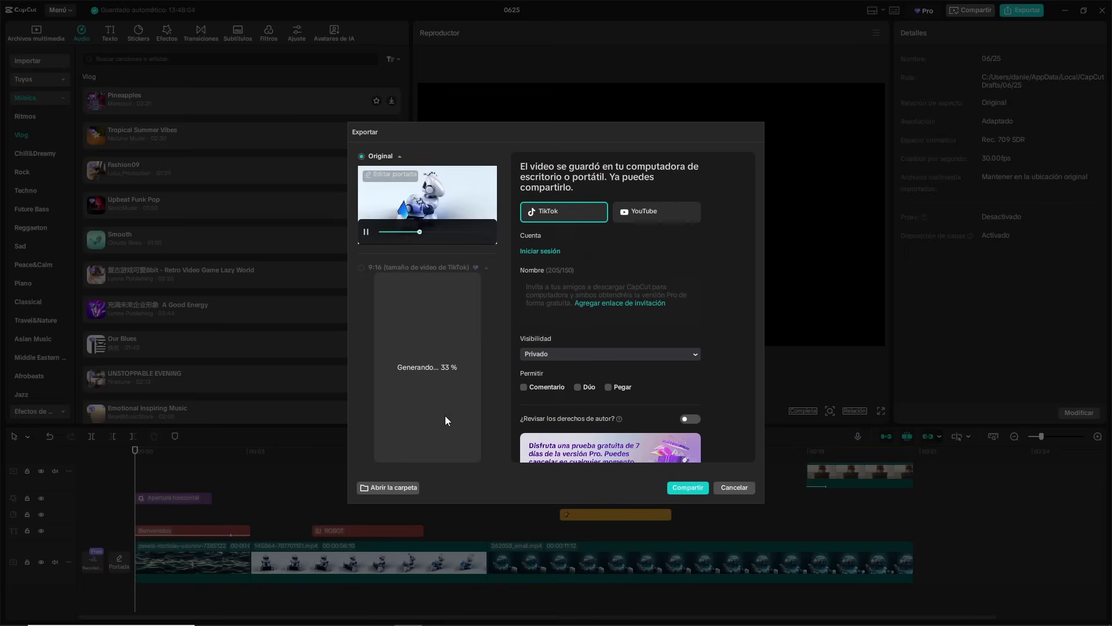
Open the exported video's folder and look over the TikTok sharing options before closing the export dialog.
{"action": "left_click", "coordinate": [395, 488]}
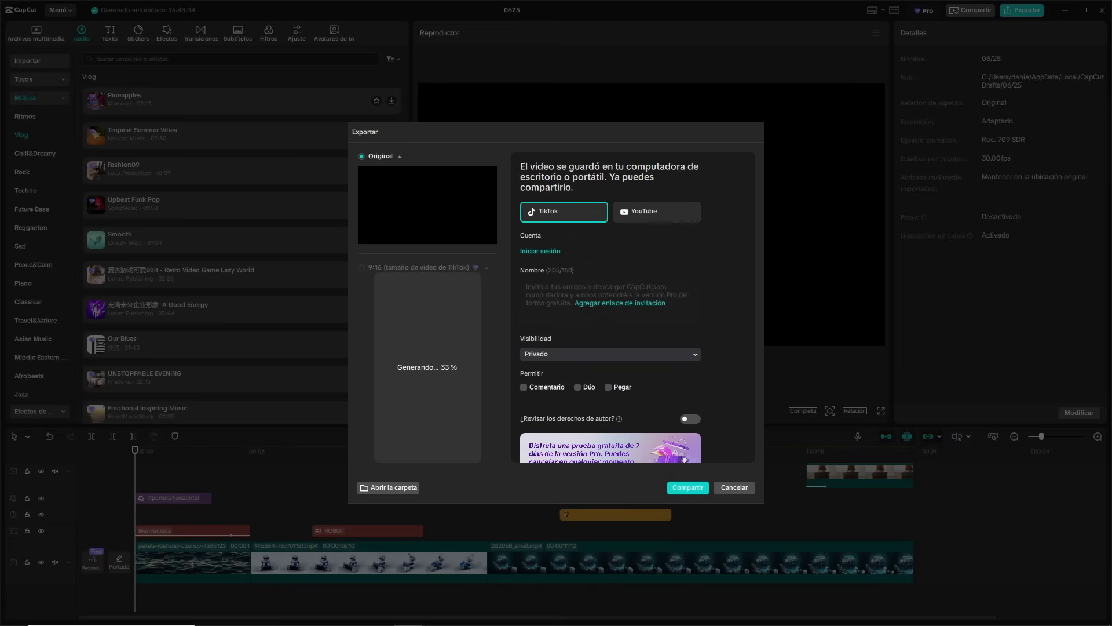
{"action": "scroll", "coordinate": [679, 322], "scroll_direction": "down", "scroll_amount": 1}
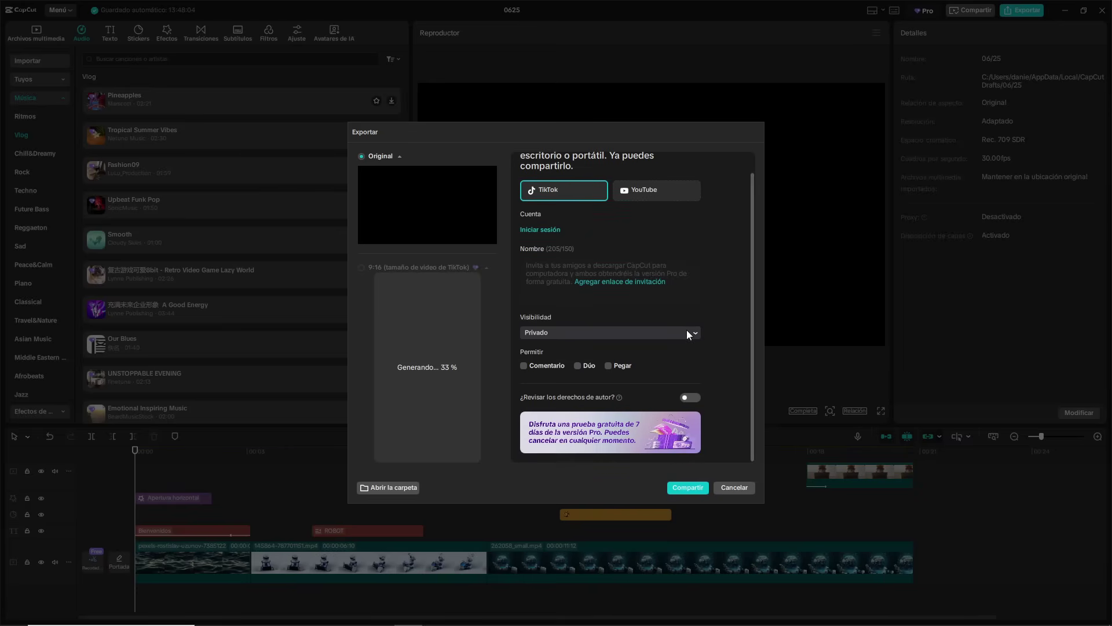
{"action": "scroll", "coordinate": [683, 333], "scroll_direction": "up", "scroll_amount": 1}
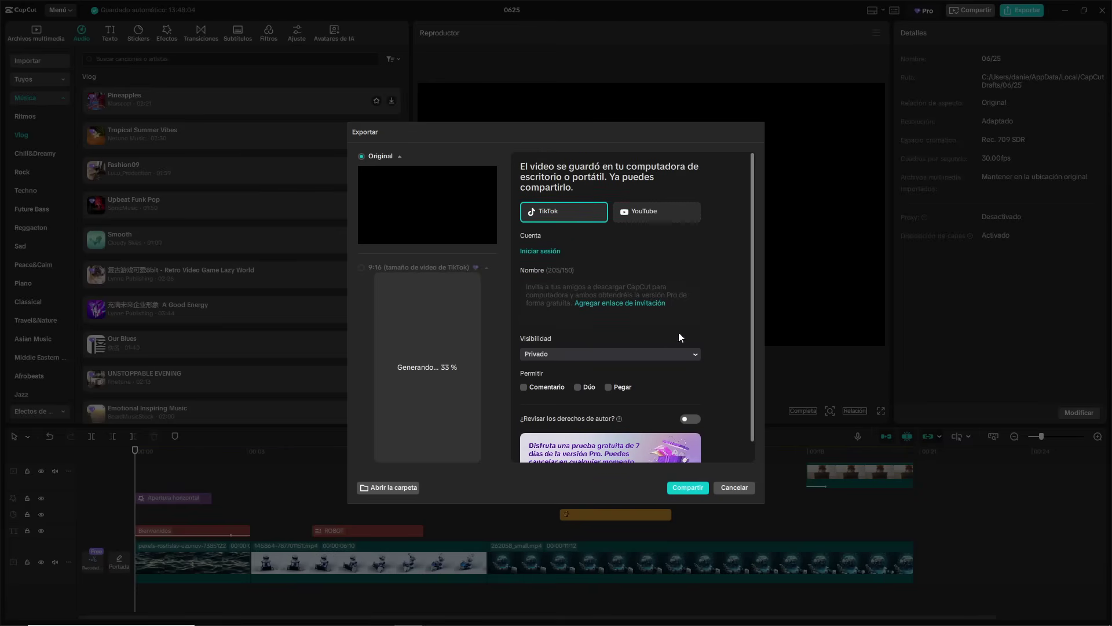
{"action": "left_click", "coordinate": [685, 487]}
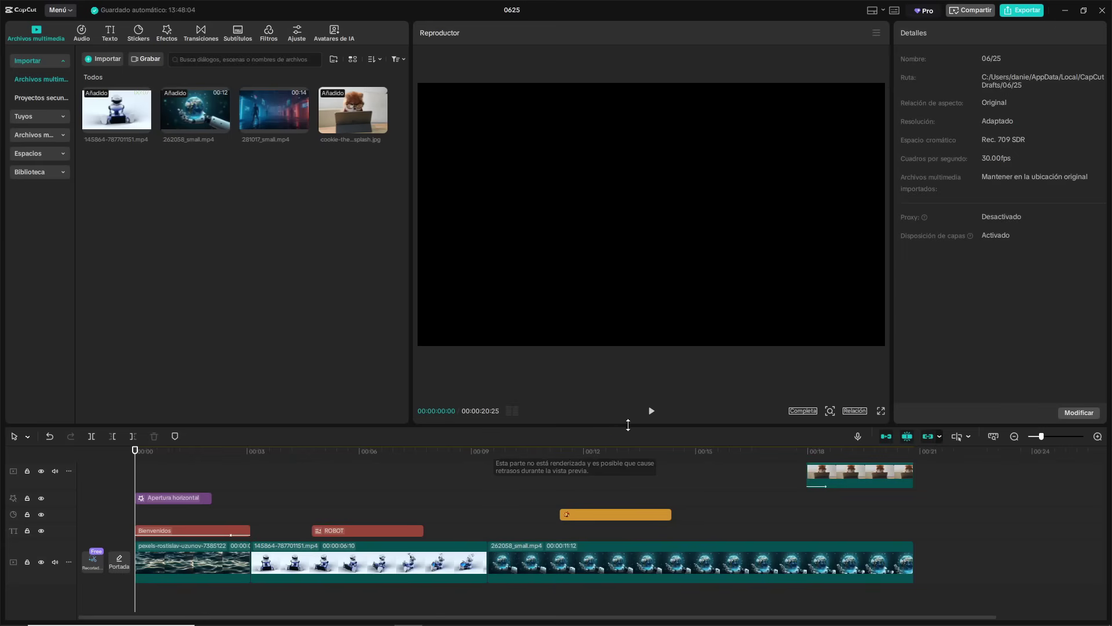
Play the timeline and scrub from its end back to about 12 seconds to review the edited video.
{"action": "left_click", "coordinate": [651, 411]}
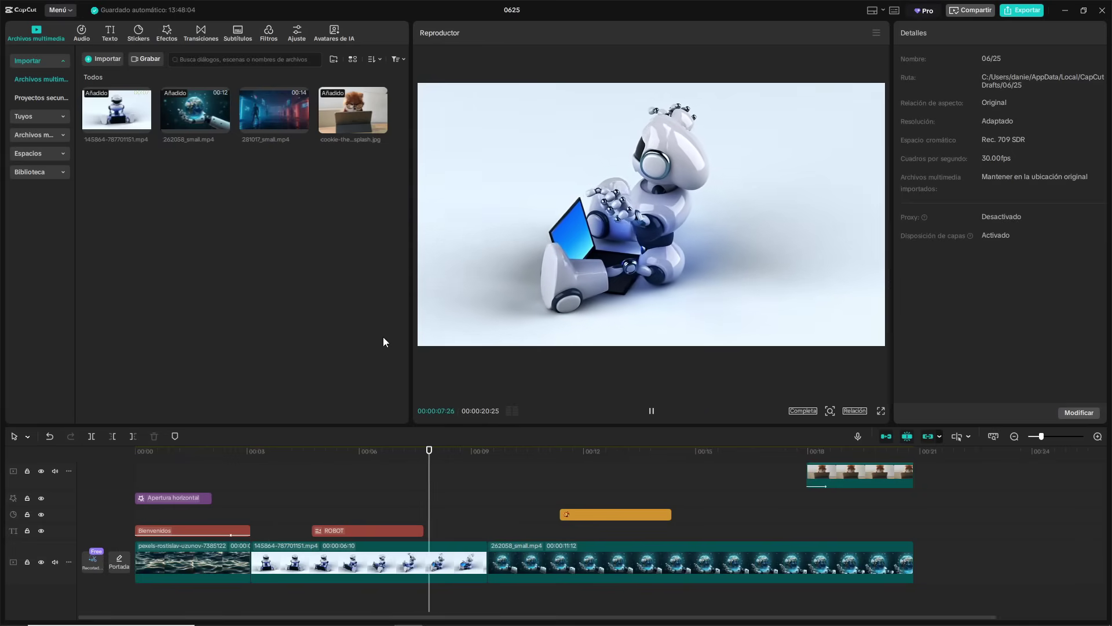
{"action": "left_click", "coordinate": [913, 451]}
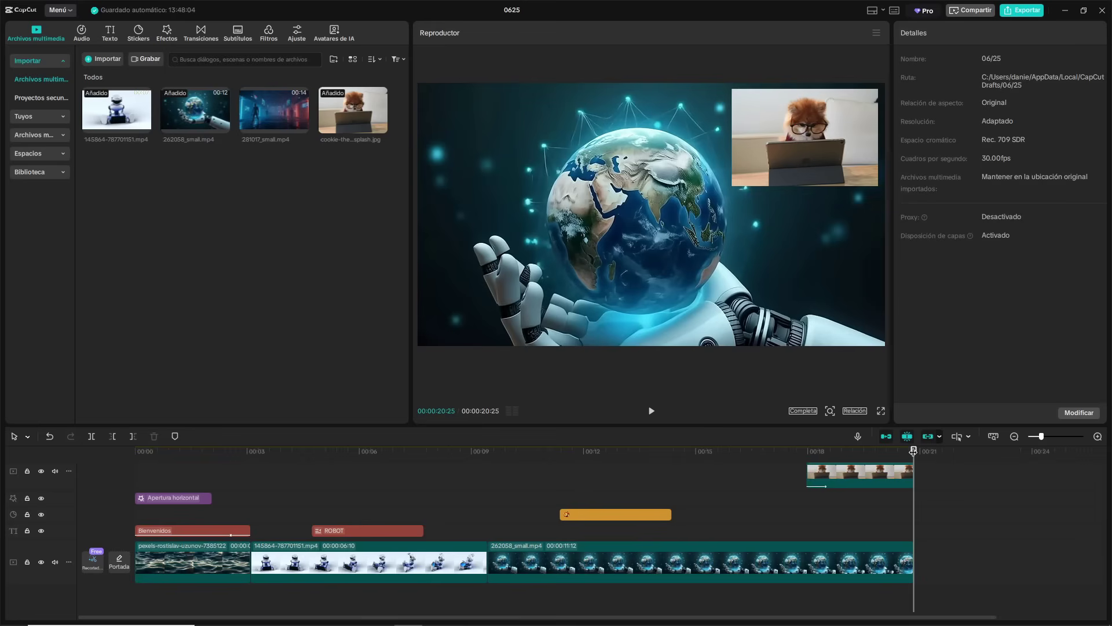
{"action": "left_click_drag", "start_coordinate": [913, 451], "coordinate": [770, 461]}
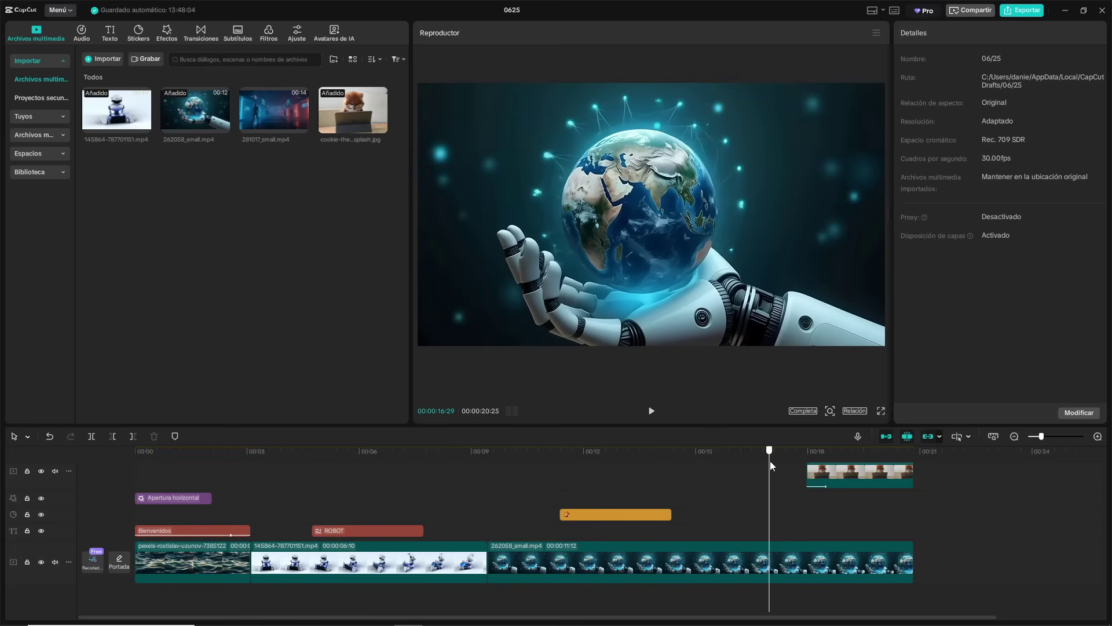
{"action": "left_click_drag", "start_coordinate": [770, 460], "coordinate": [588, 457]}
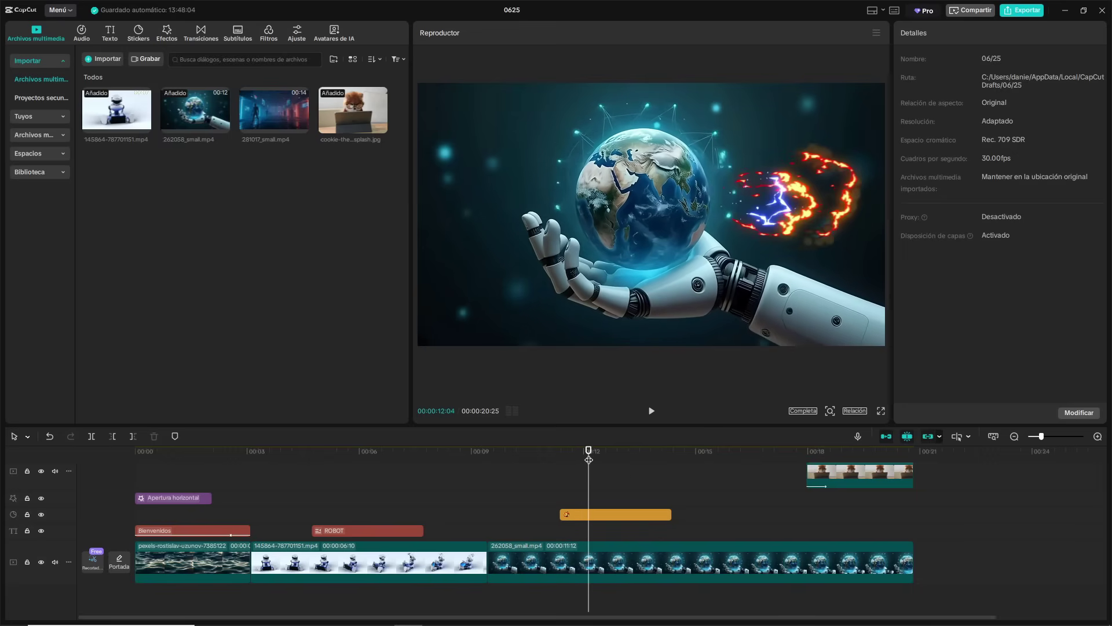